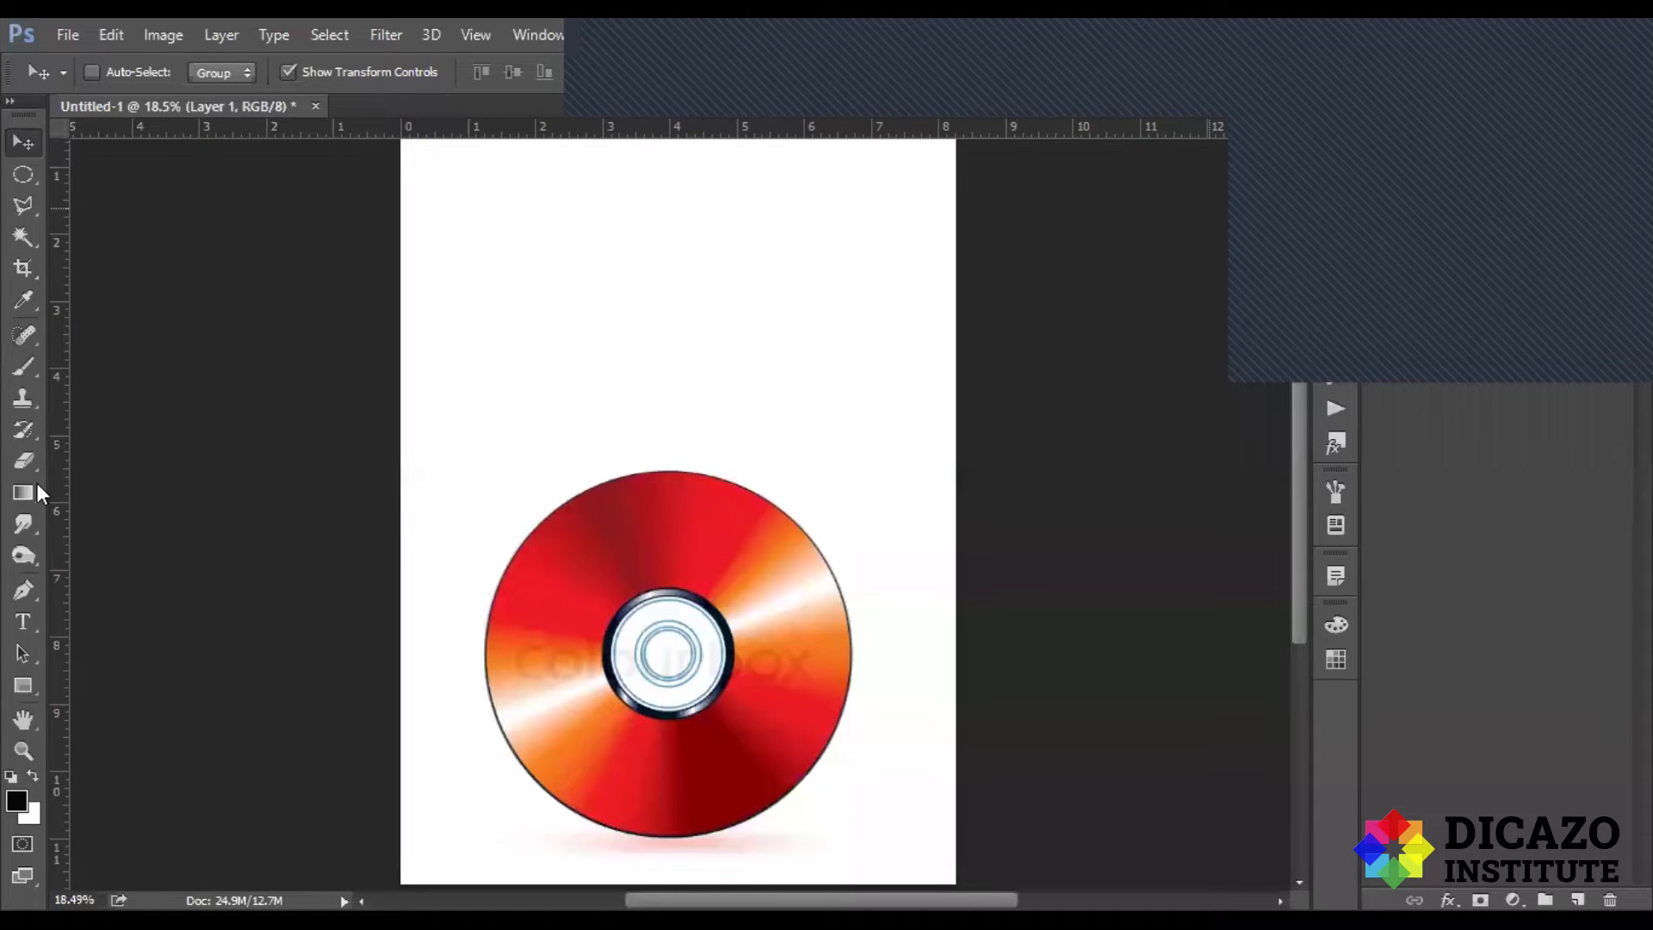
Step: Select the Gradient tool to bring up the current light-to-dark teal gradient
click(36, 491)
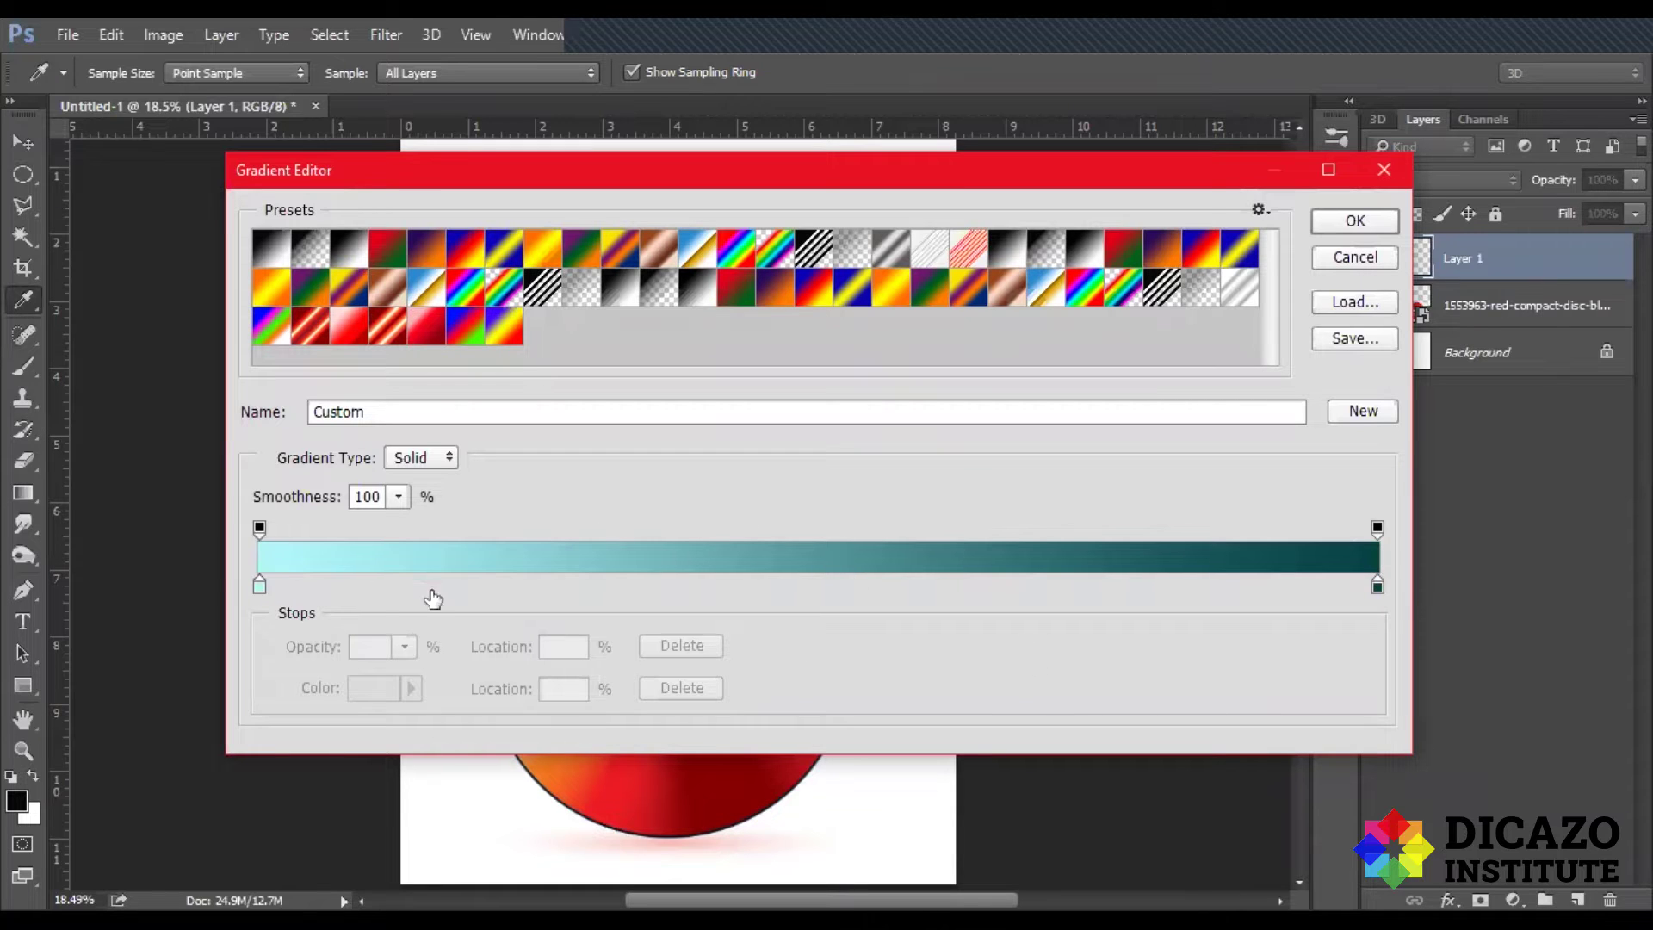
Step: Close the Gradient Editor, then switch to a small Brush and zoom in on the red disc
click(1370, 257)
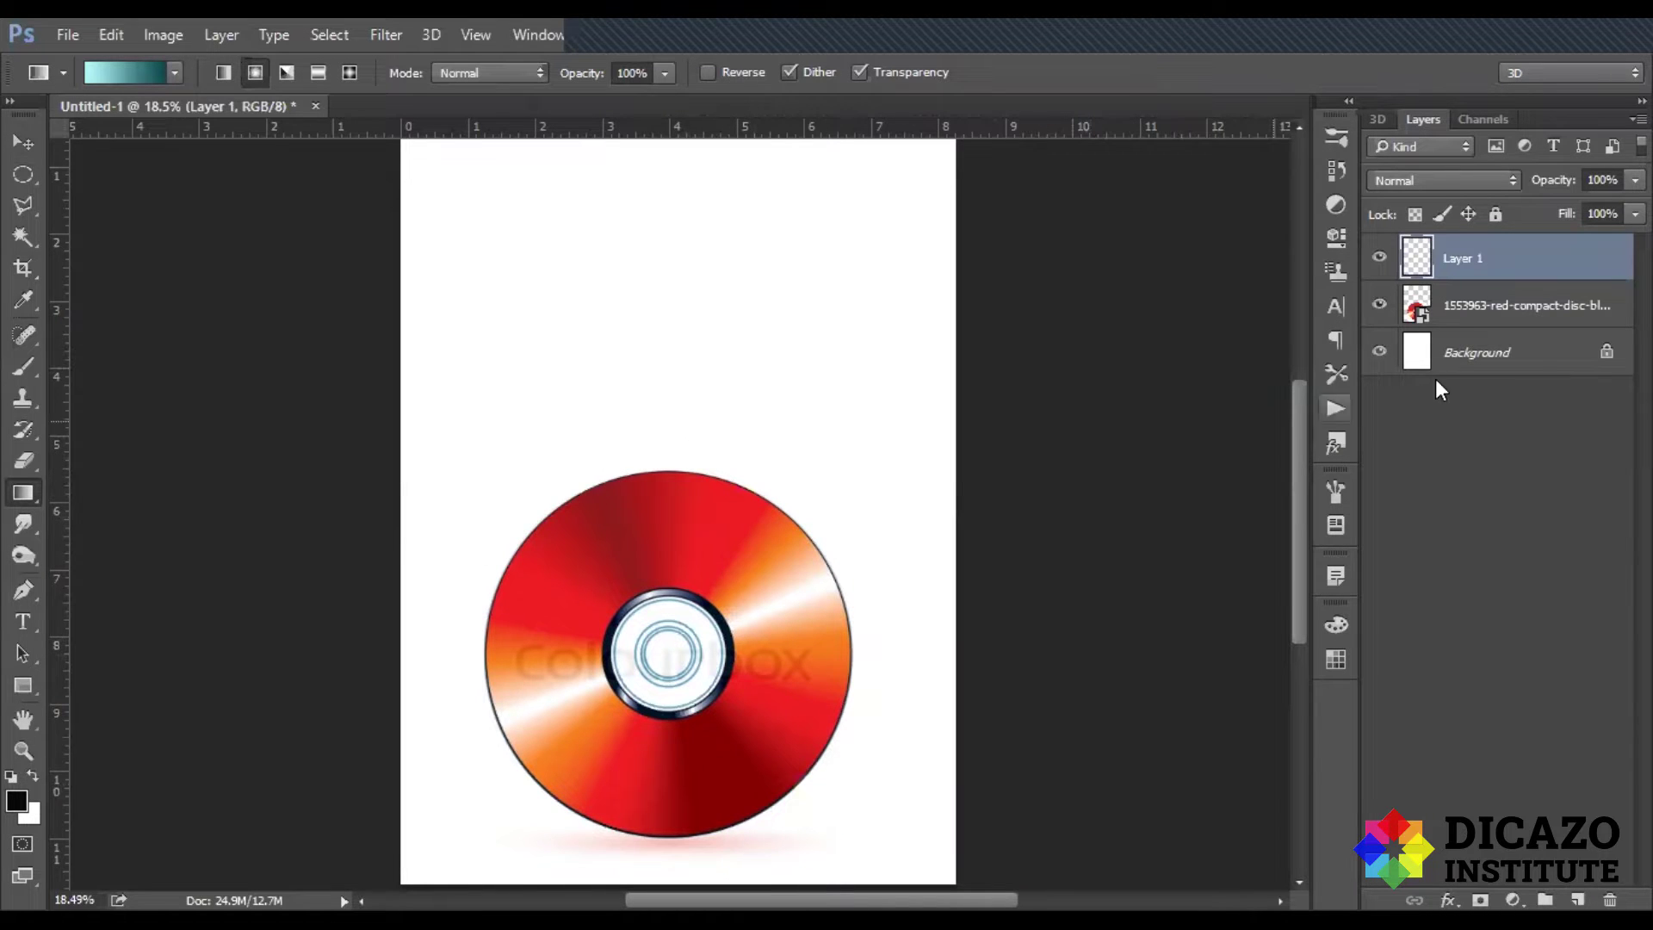
click(23, 142)
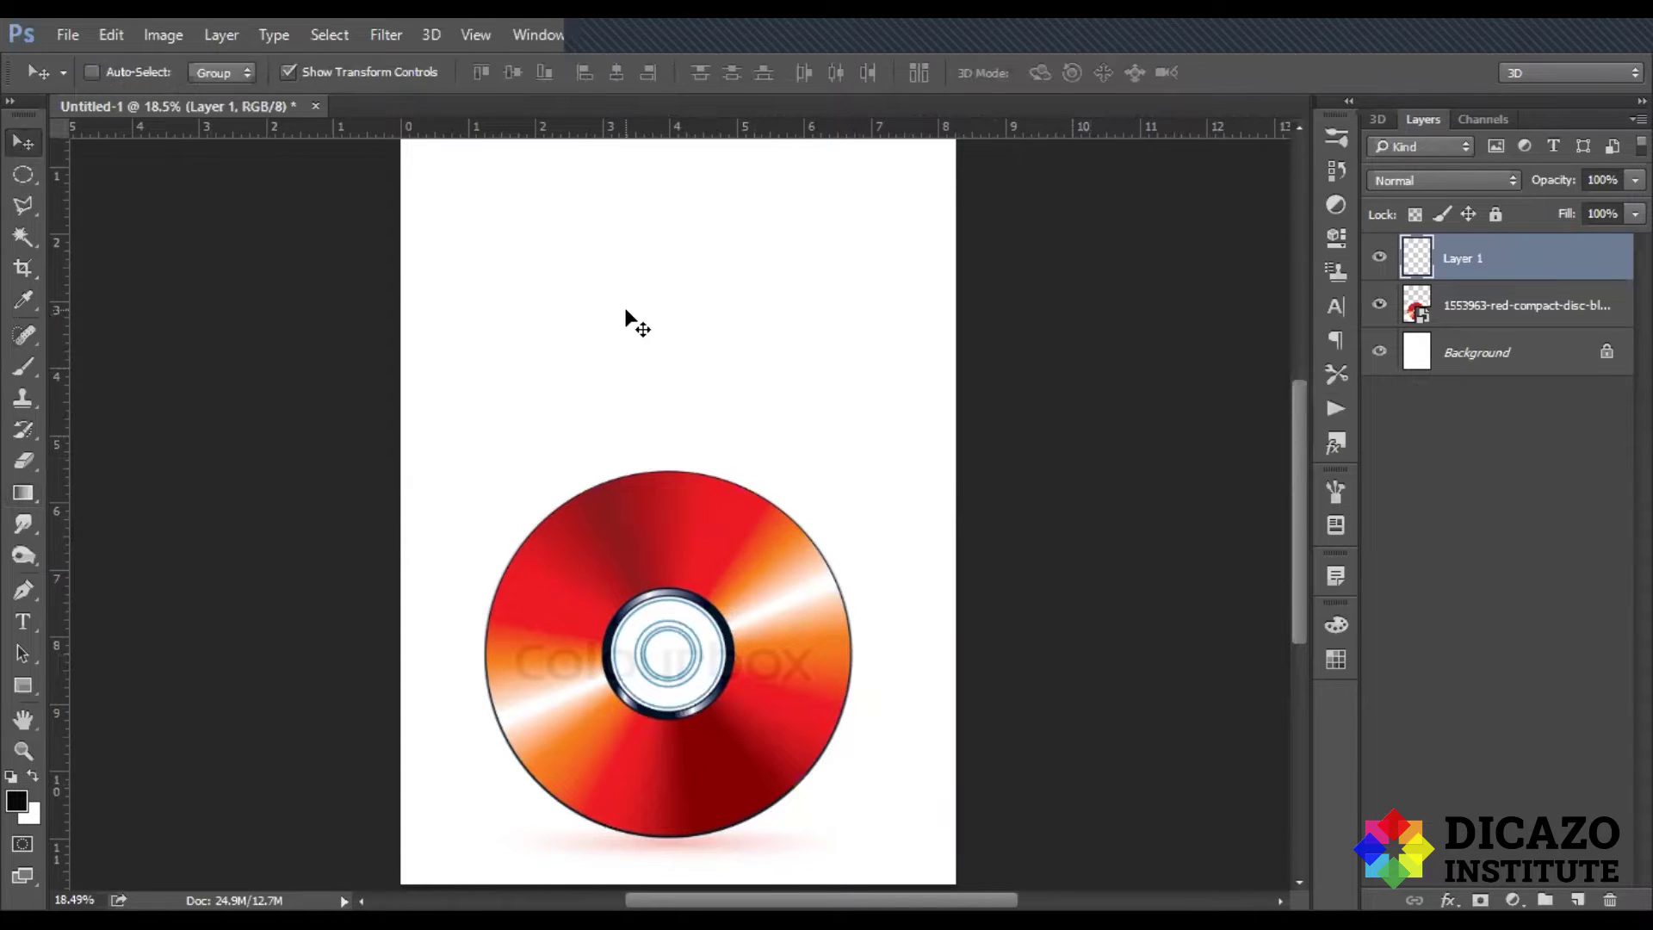
click(24, 366)
alt+scroll(640, 789, up, 3)
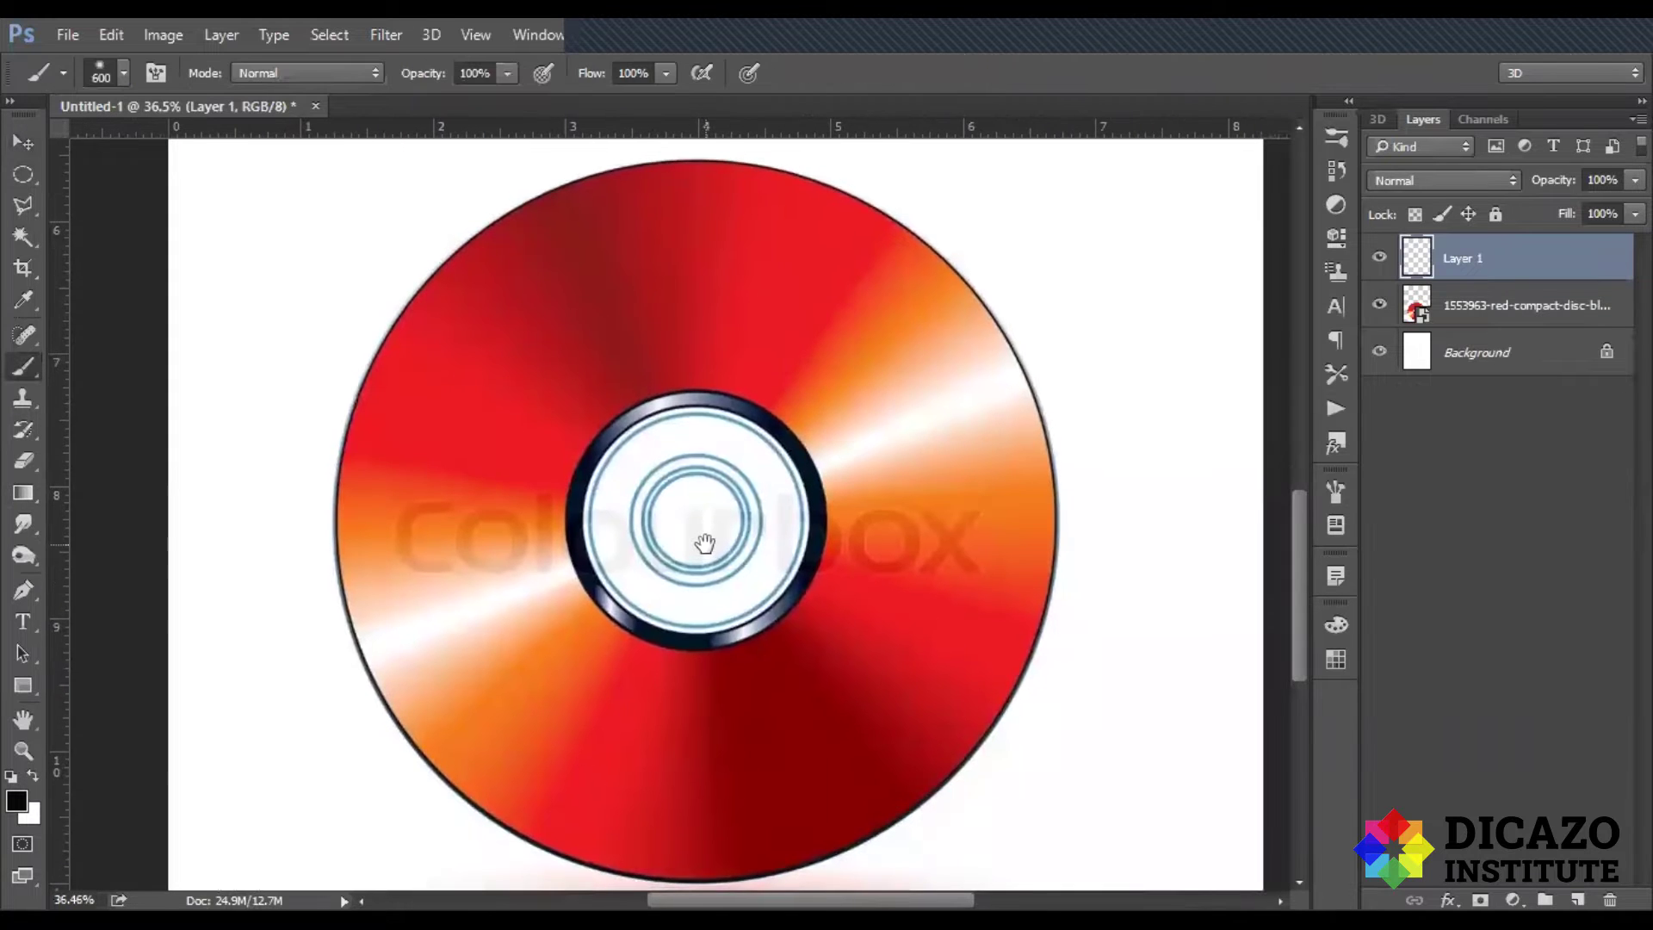
key(bracketleft)
key(bracketleft)
key(bracketleft)
key(bracketleft)
key(bracketleft)
key(bracketleft)
key(bracketleft)
key(bracketleft)
key(bracketleft)
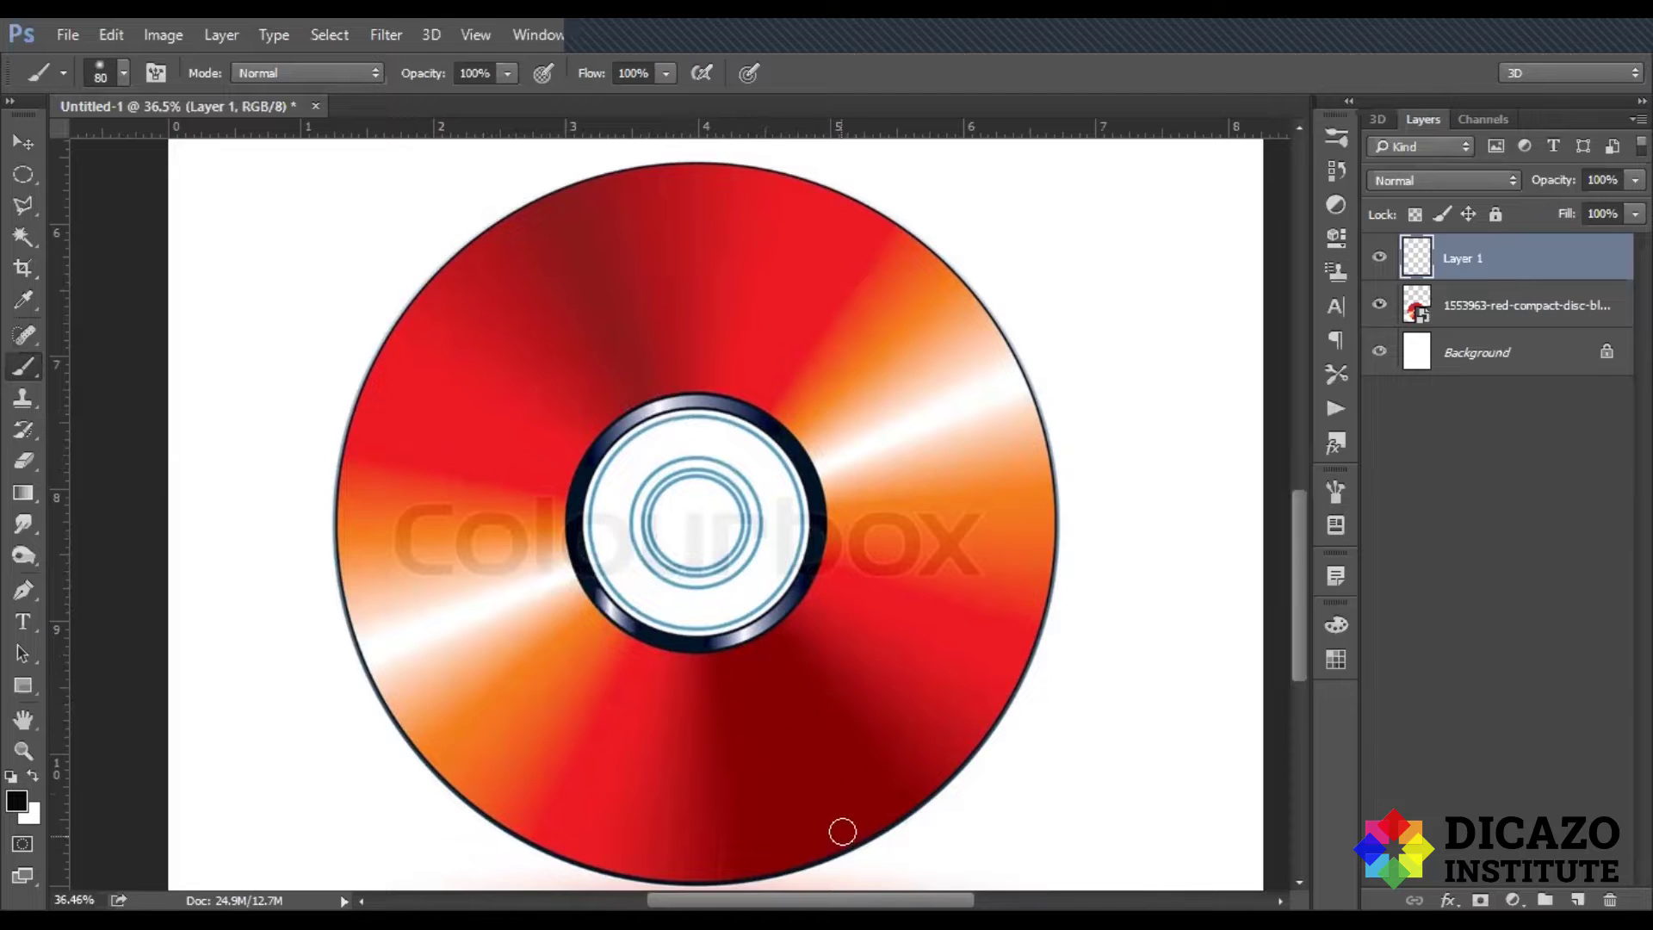
Step: Sketch the 0,60 note at the lower rim and a 50 label with a tick at the top
mouse_move(831, 822)
mouse_down()
mouse_move(844, 863)
mouse_move(828, 825)
mouse_move(902, 878)
mouse_move(981, 826)
mouse_move(983, 763)
mouse_move(995, 780)
mouse_up()
mouse_move(873, 761)
mouse_down()
mouse_move(847, 768)
mouse_move(927, 804)
mouse_up()
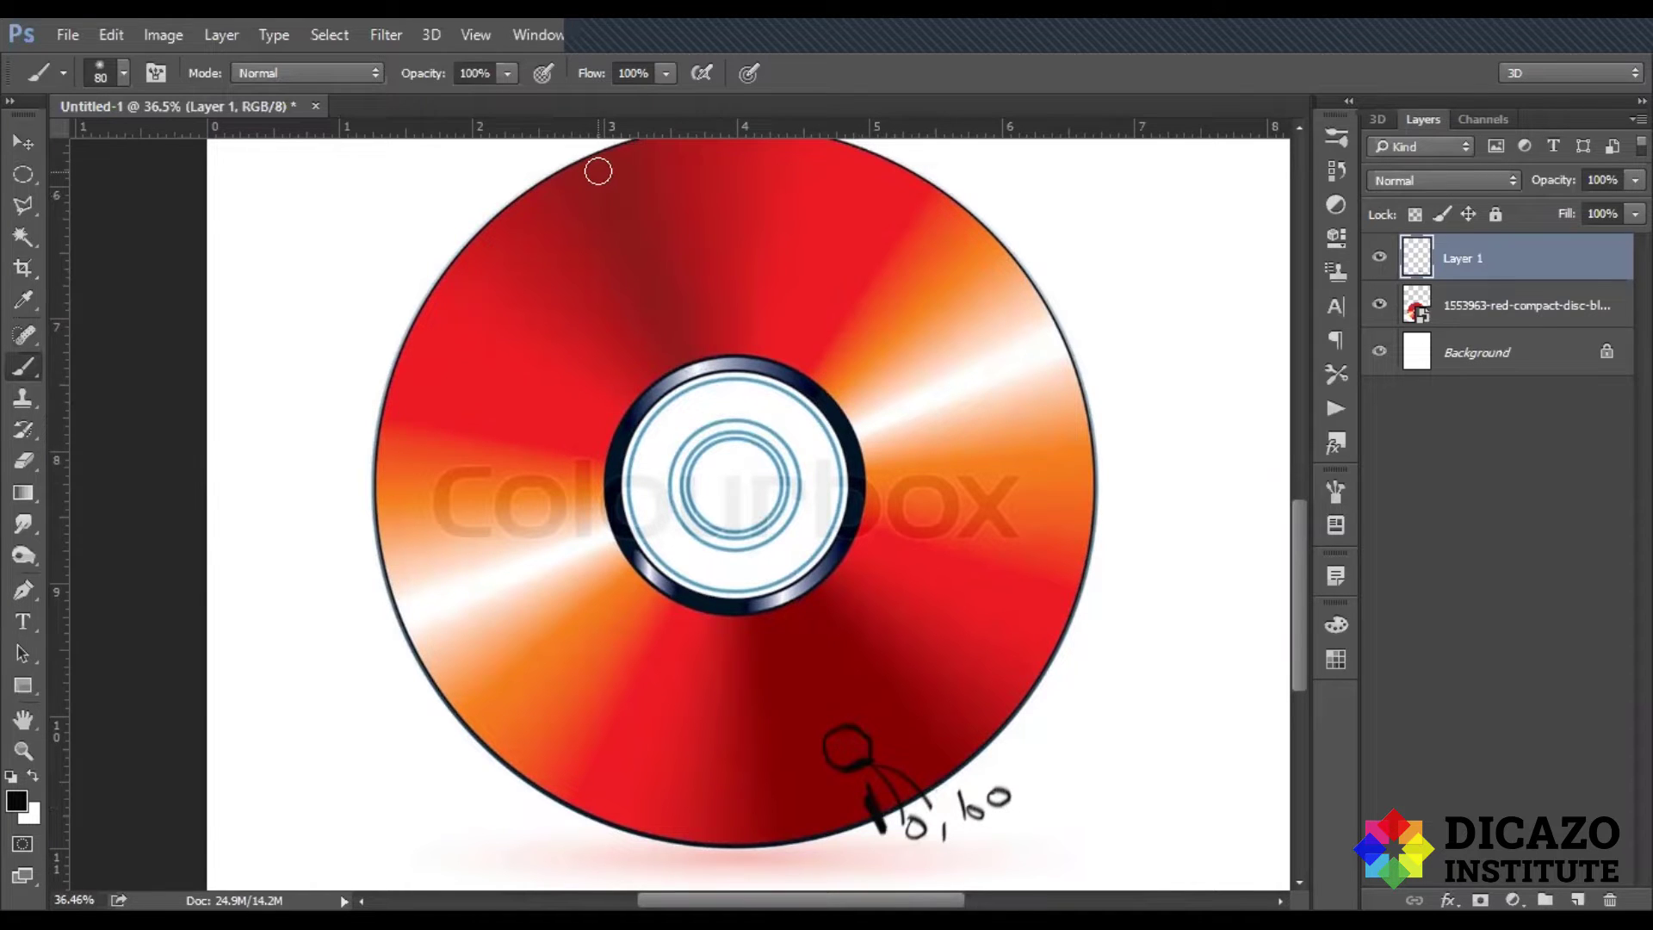
mouse_move(612, 195)
mouse_down()
mouse_move(649, 288)
mouse_move(627, 217)
mouse_up()
mouse_move(600, 158)
mouse_down()
mouse_move(589, 195)
mouse_move(613, 176)
mouse_up()
Step: Draw arcs around the disc's left and top-right edges, then recentre the view
drag(553, 233, 354, 575)
drag(734, 203, 1015, 340)
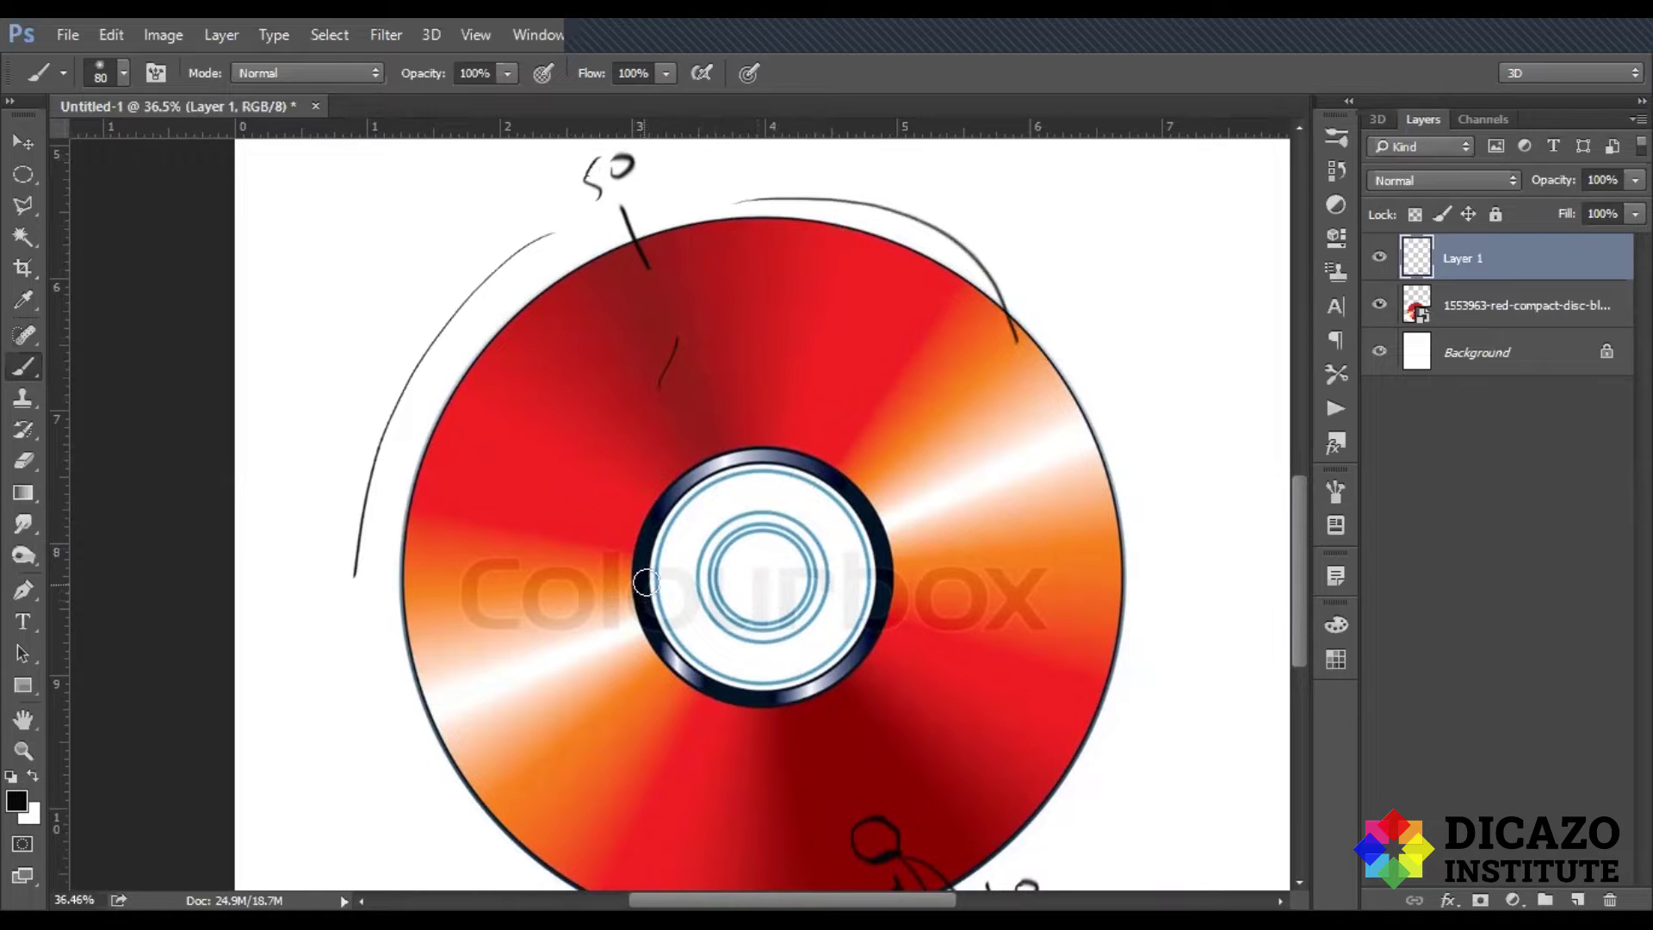
drag(693, 363, 748, 306)
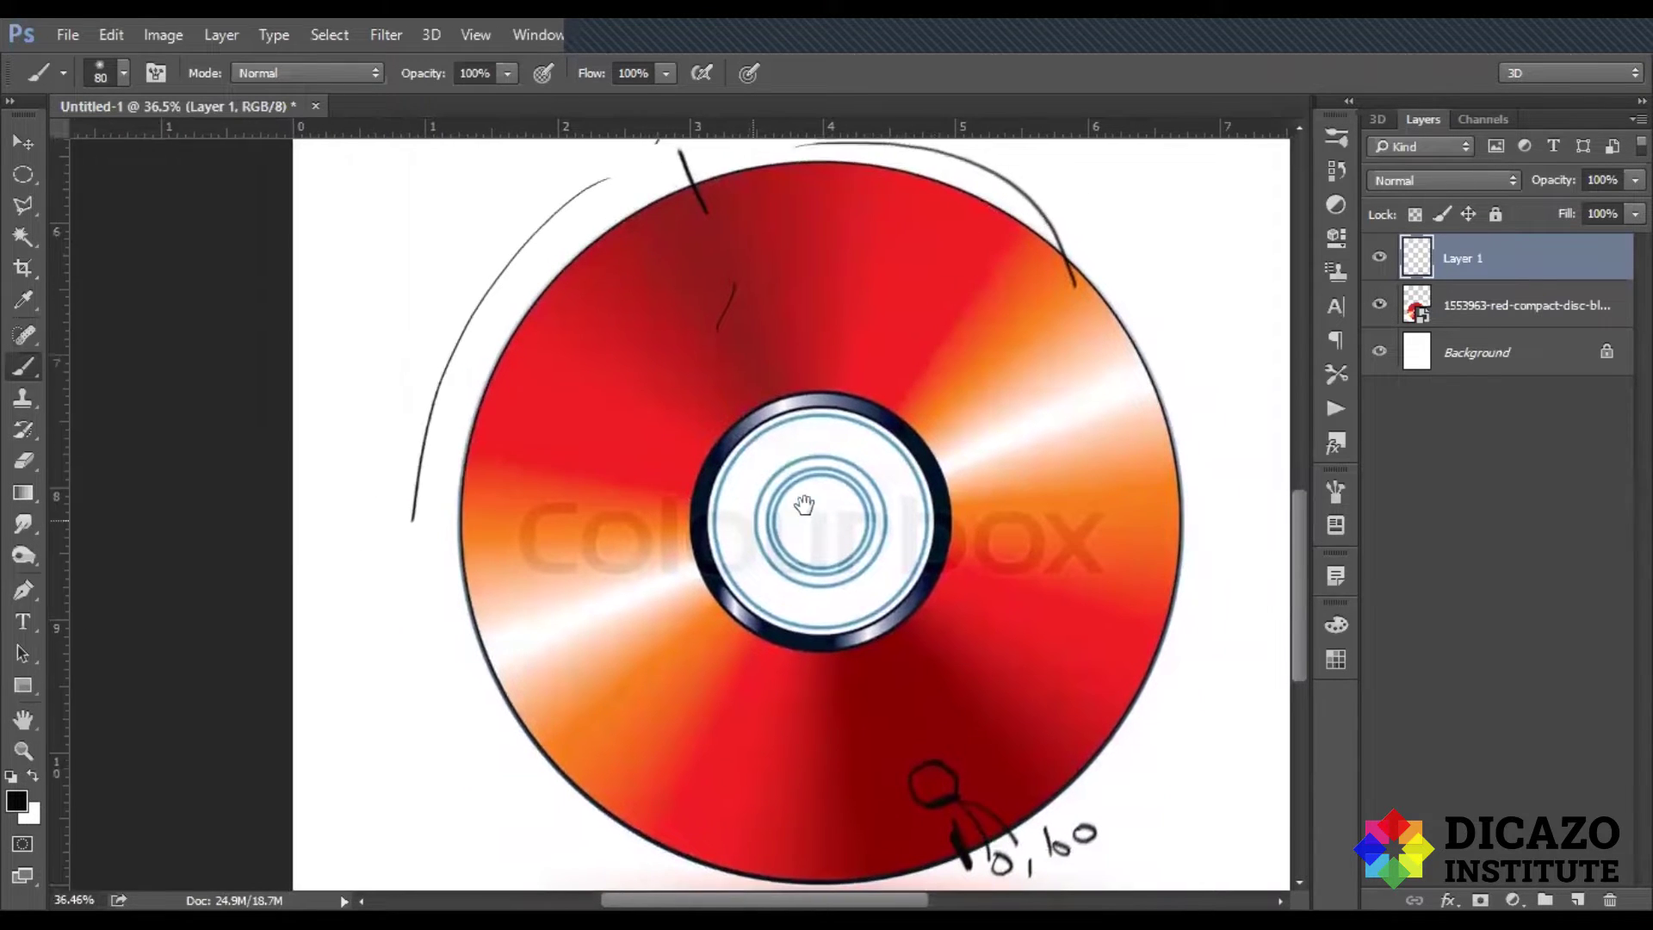
drag(747, 515, 805, 501)
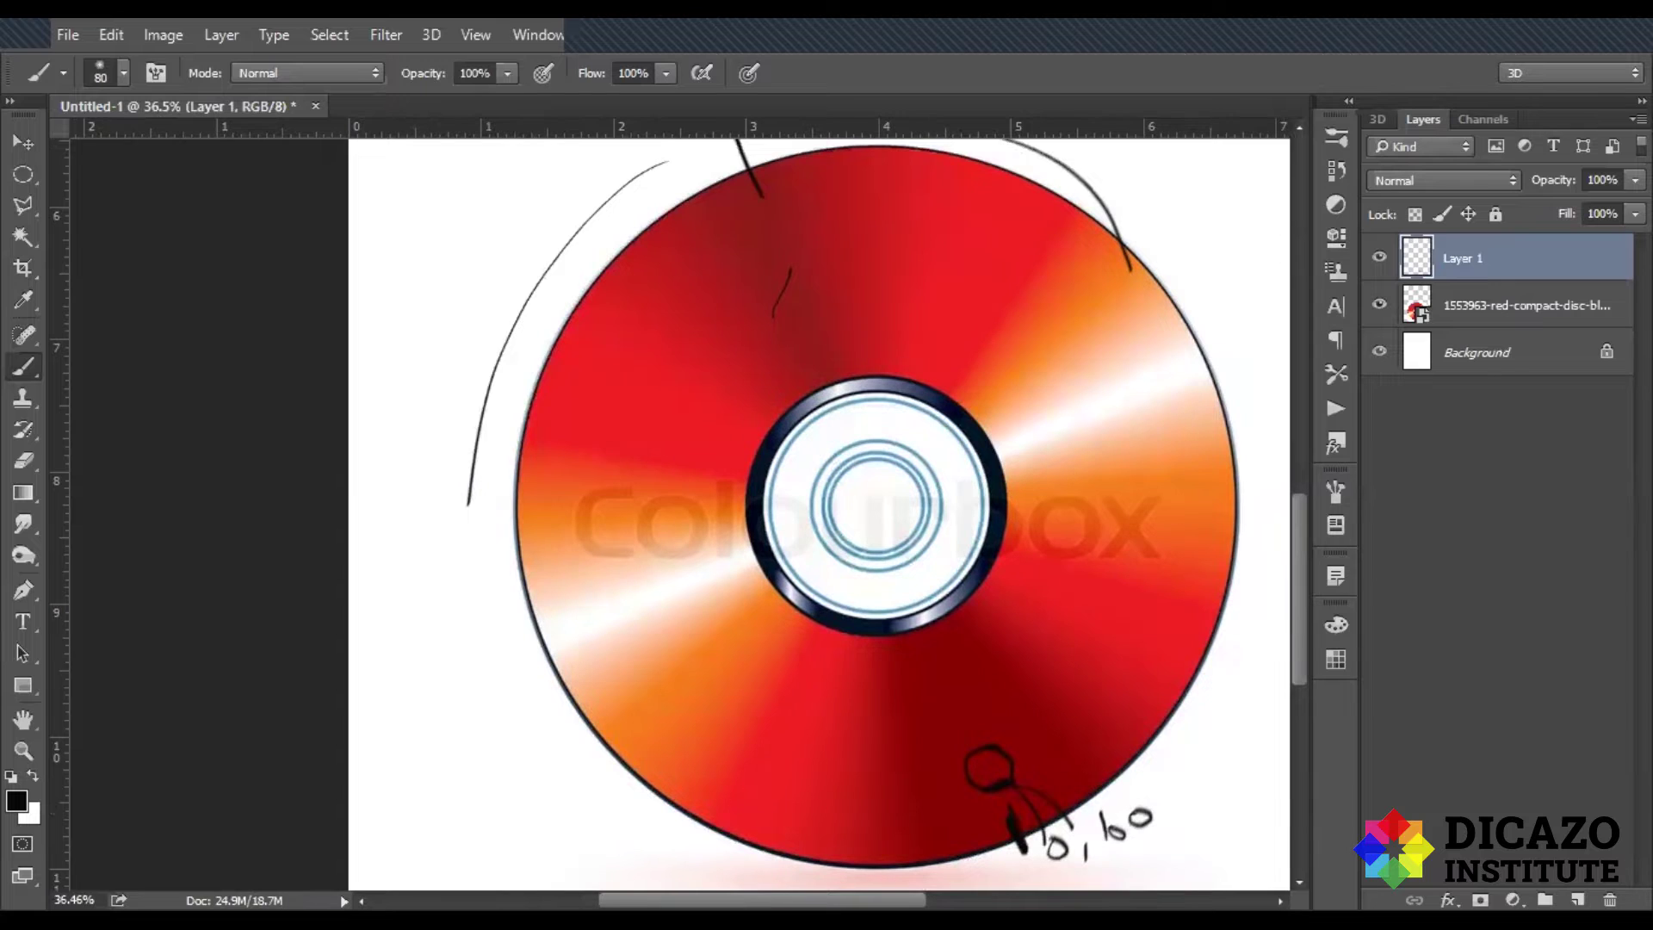
scroll(1014, 672, down, 1)
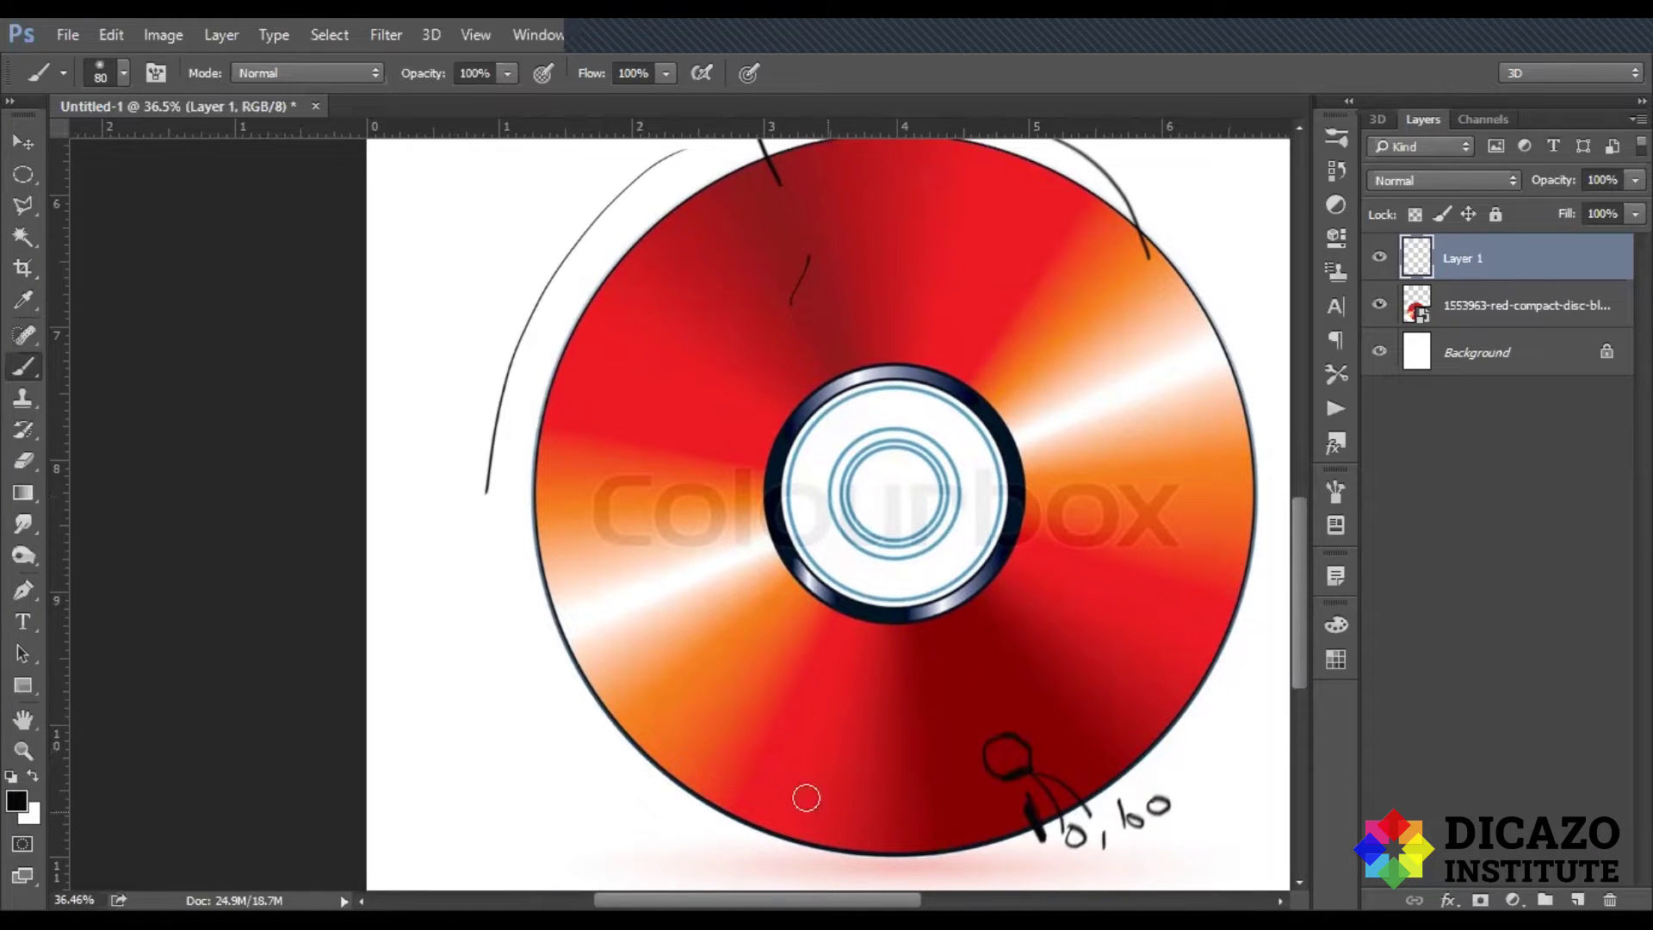
Step: Write a 25 label with a tick at the left edge and trace arcs along the upper-left and lower-left rim
drag(540, 636, 585, 613)
drag(478, 643, 487, 680)
mouse_move(509, 633)
mouse_down()
mouse_move(506, 663)
mouse_move(525, 614)
mouse_up()
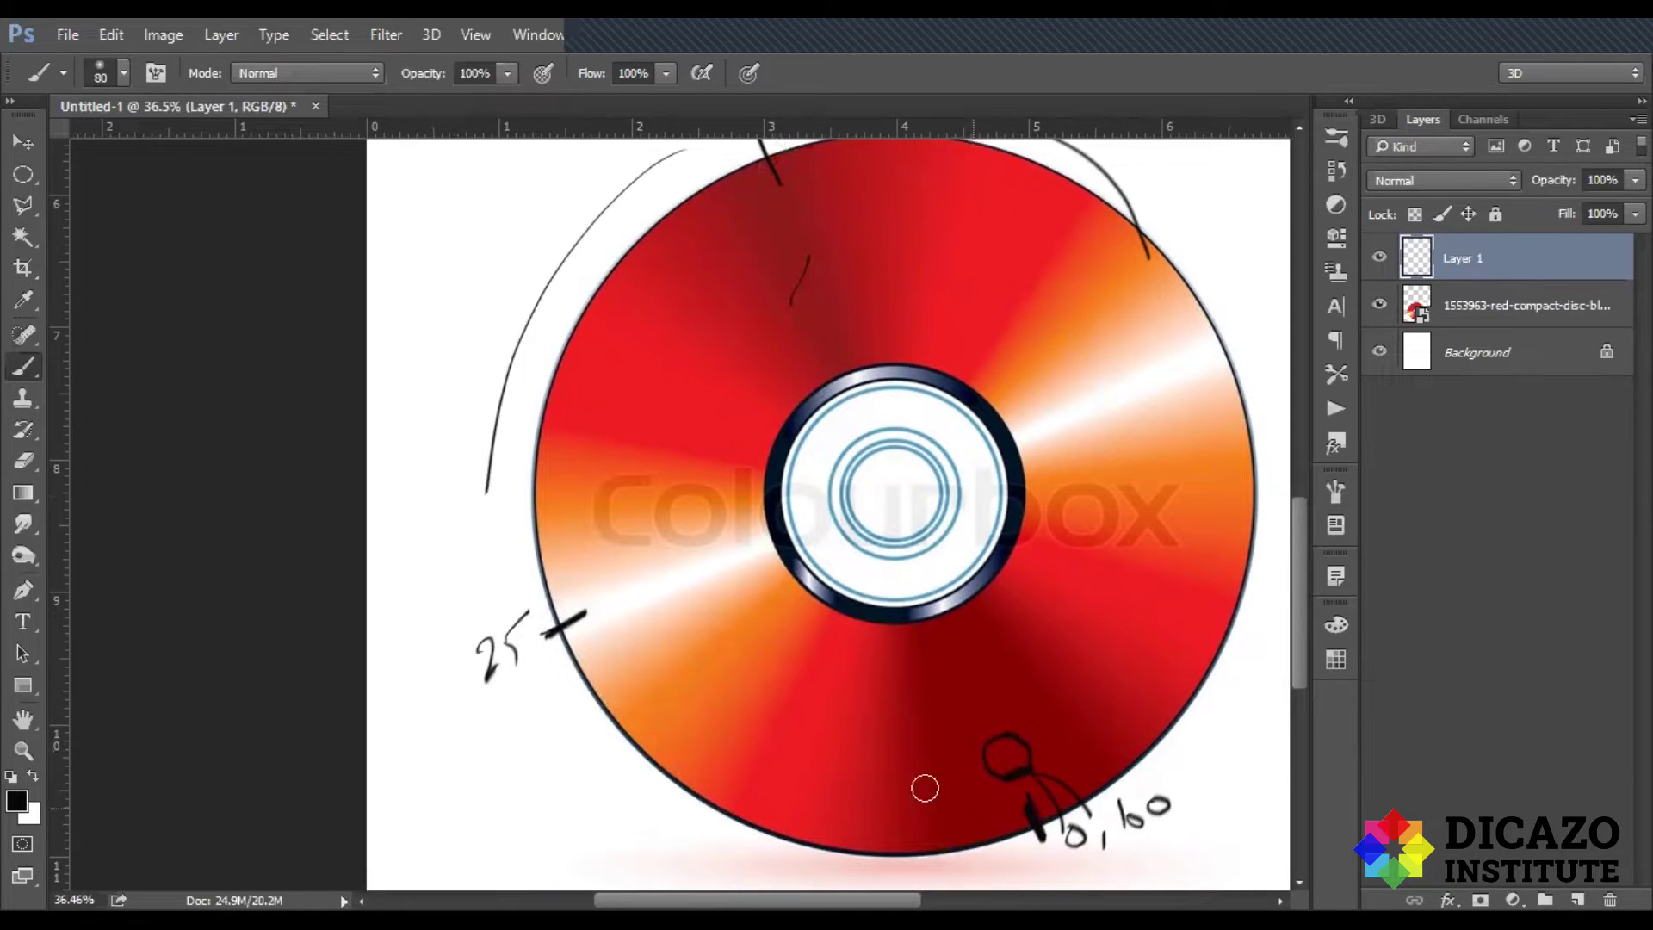
drag(516, 544, 616, 234)
drag(569, 686, 747, 834)
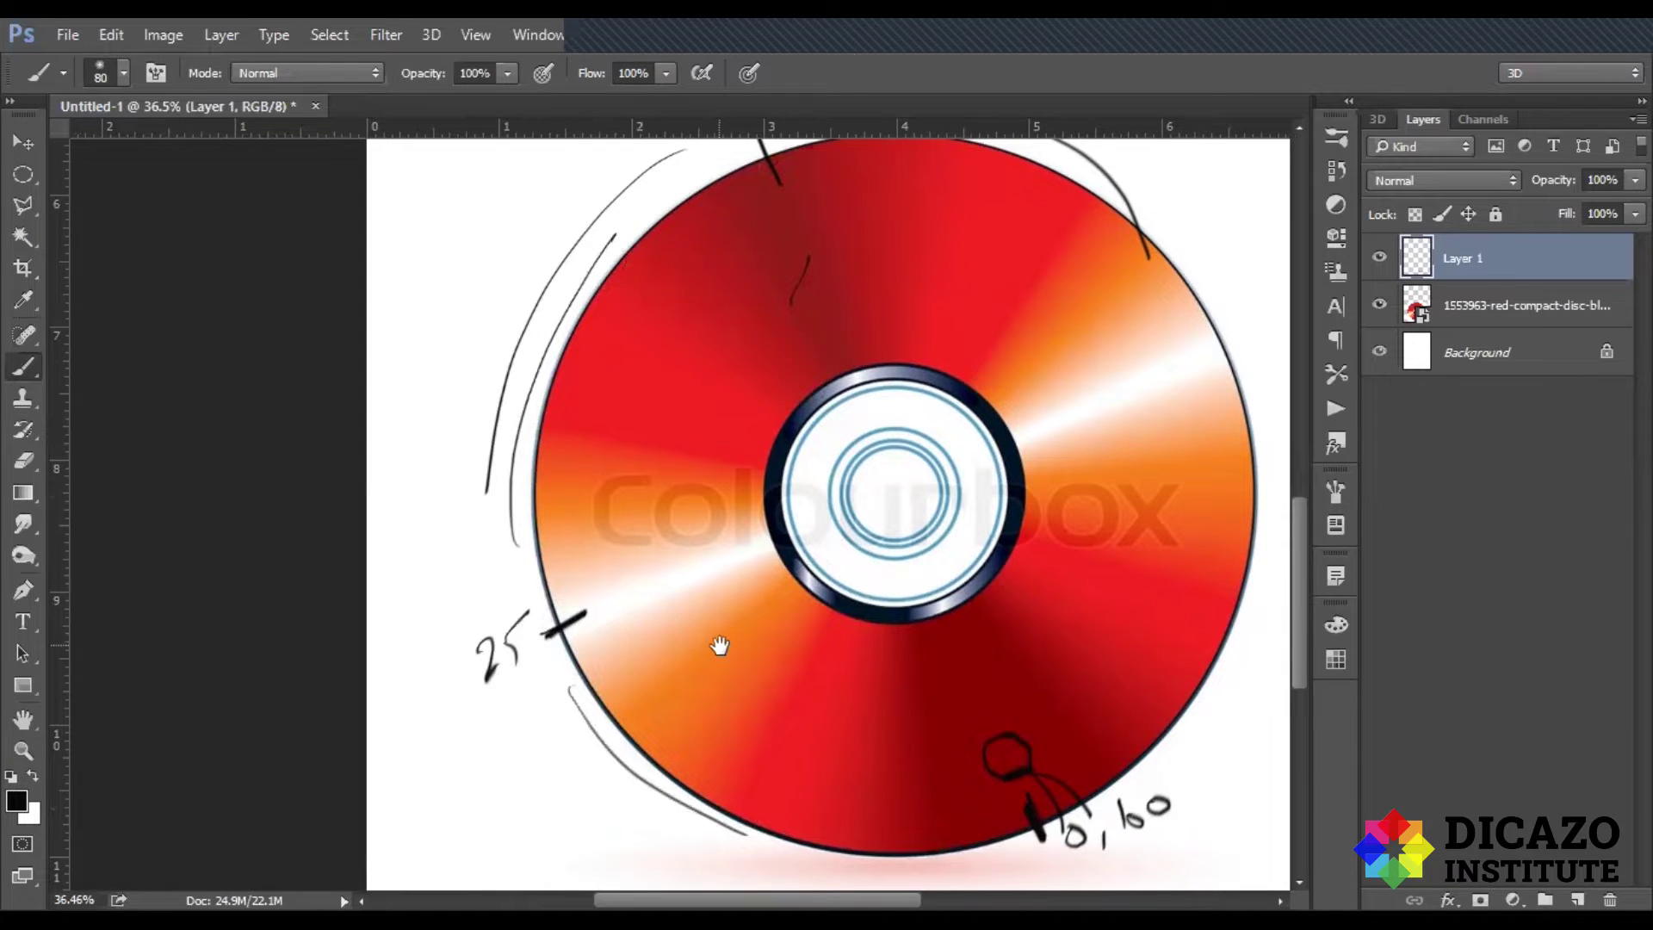
Step: Thicken the marks near 0,60 and 25, and add ticks and short dashes along the lower-left edge
drag(720, 645, 675, 439)
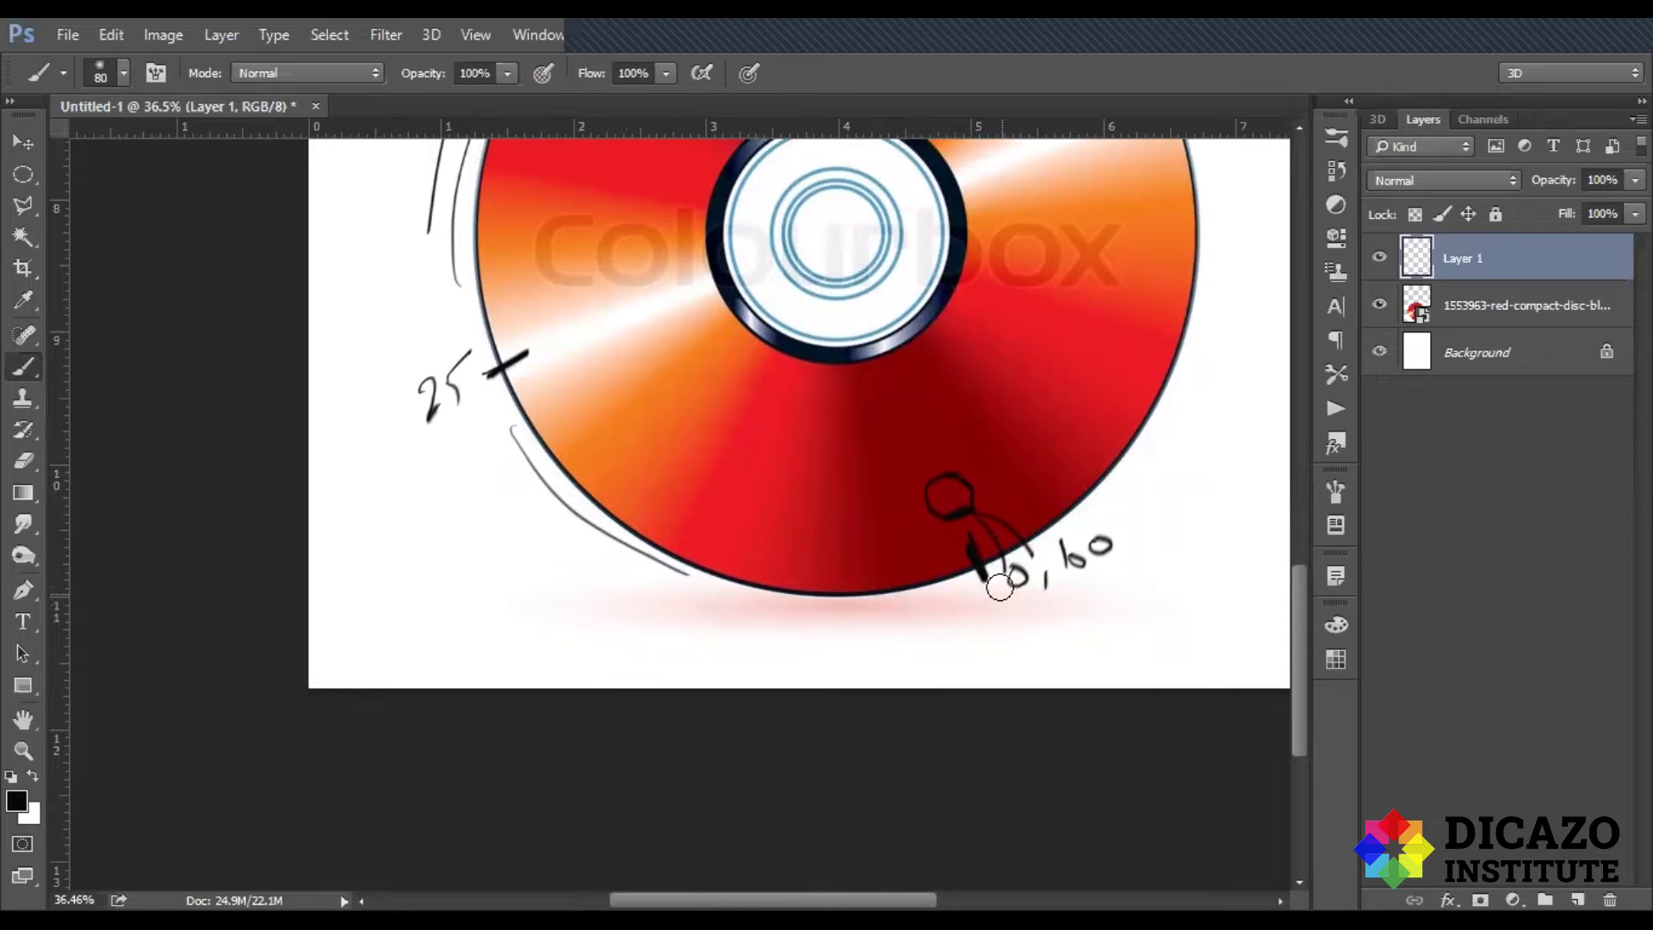
drag(985, 568, 974, 551)
drag(952, 484, 957, 498)
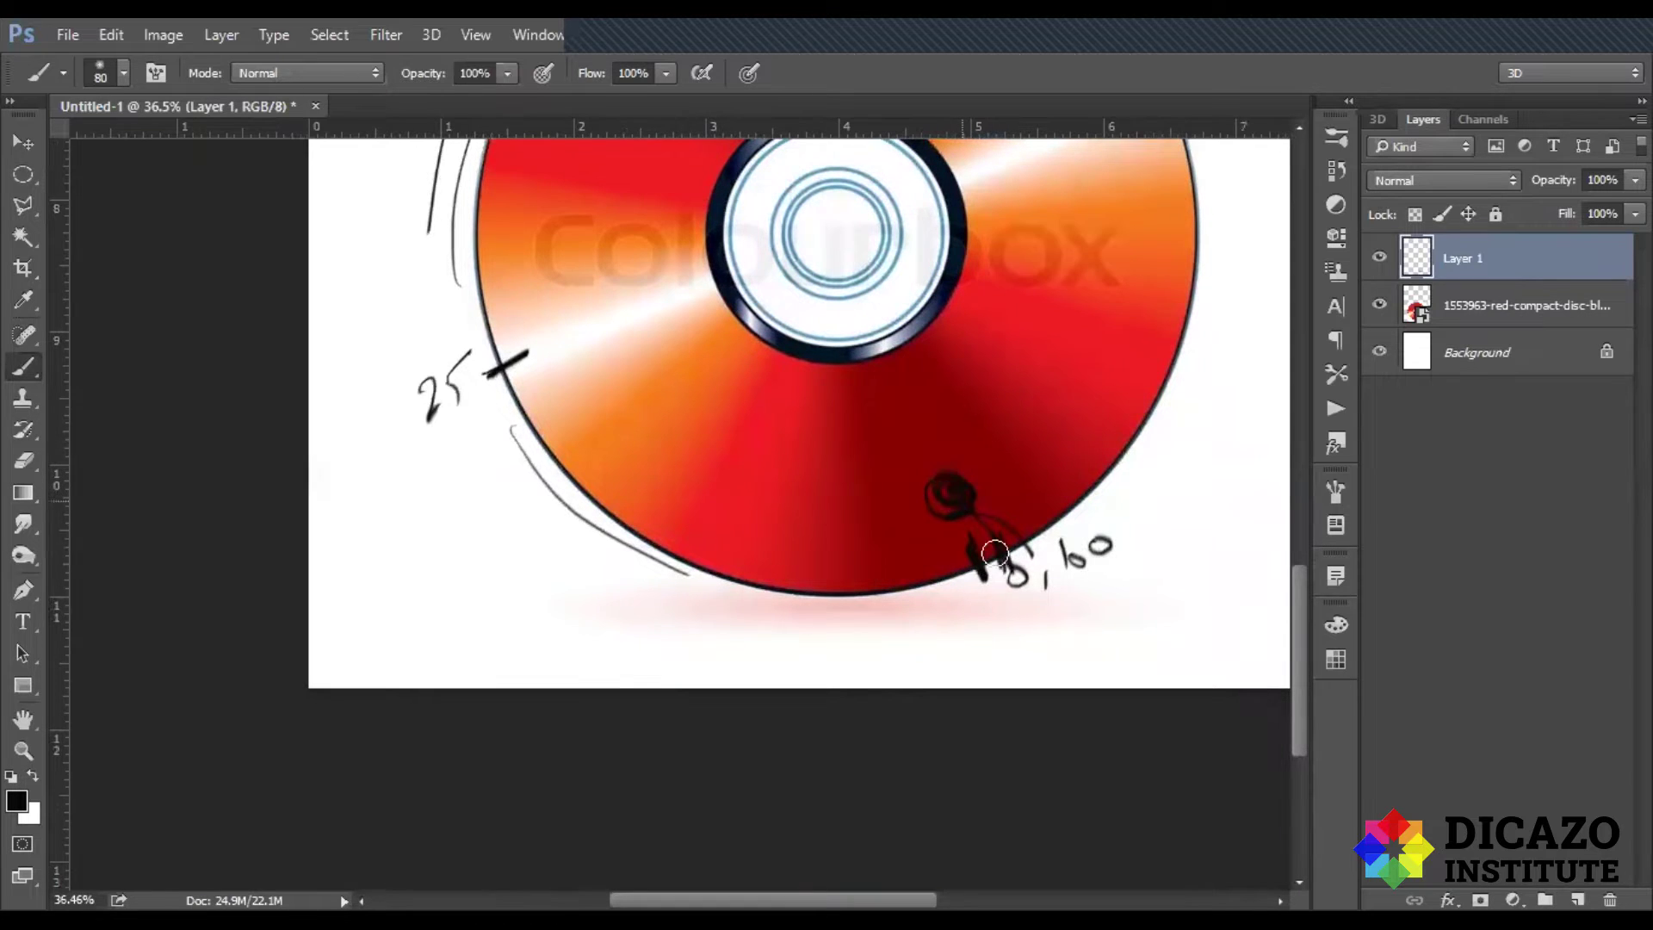
mouse_move(496, 370)
mouse_down()
mouse_move(544, 345)
mouse_move(499, 371)
mouse_up()
drag(554, 525, 599, 472)
drag(671, 589, 706, 531)
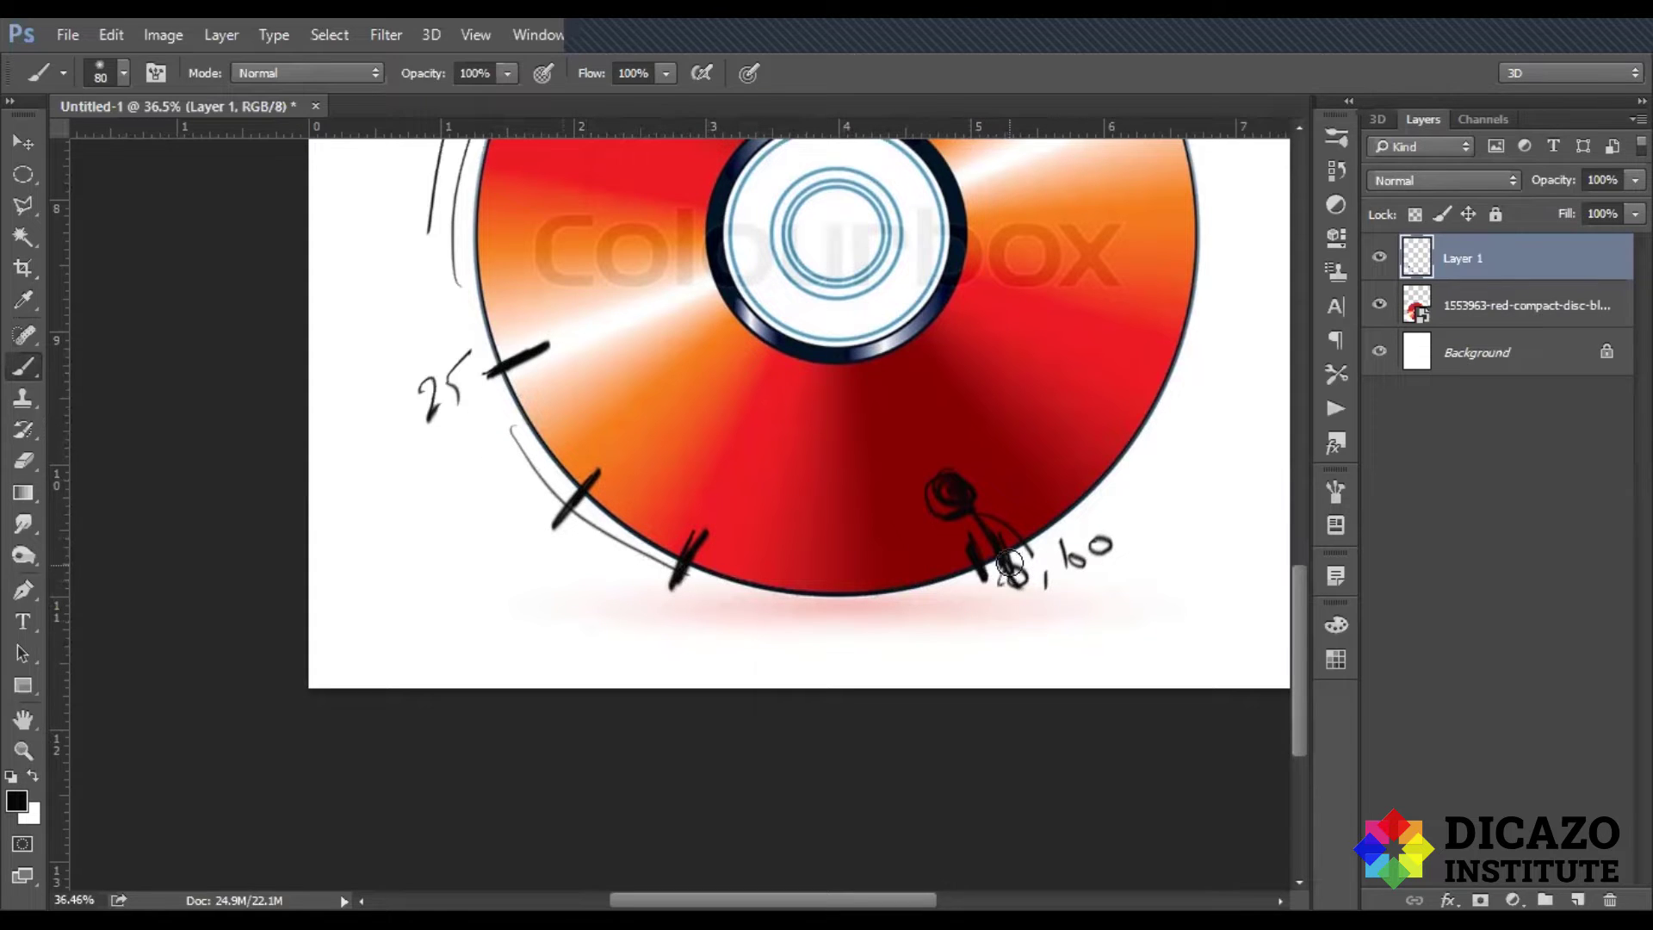
drag(644, 625, 656, 611)
drag(538, 573, 544, 559)
Step: Add four double-line marks on the disc and start a question mark below it
drag(552, 391, 574, 395)
drag(643, 479, 663, 466)
drag(645, 498, 666, 484)
drag(772, 513, 793, 513)
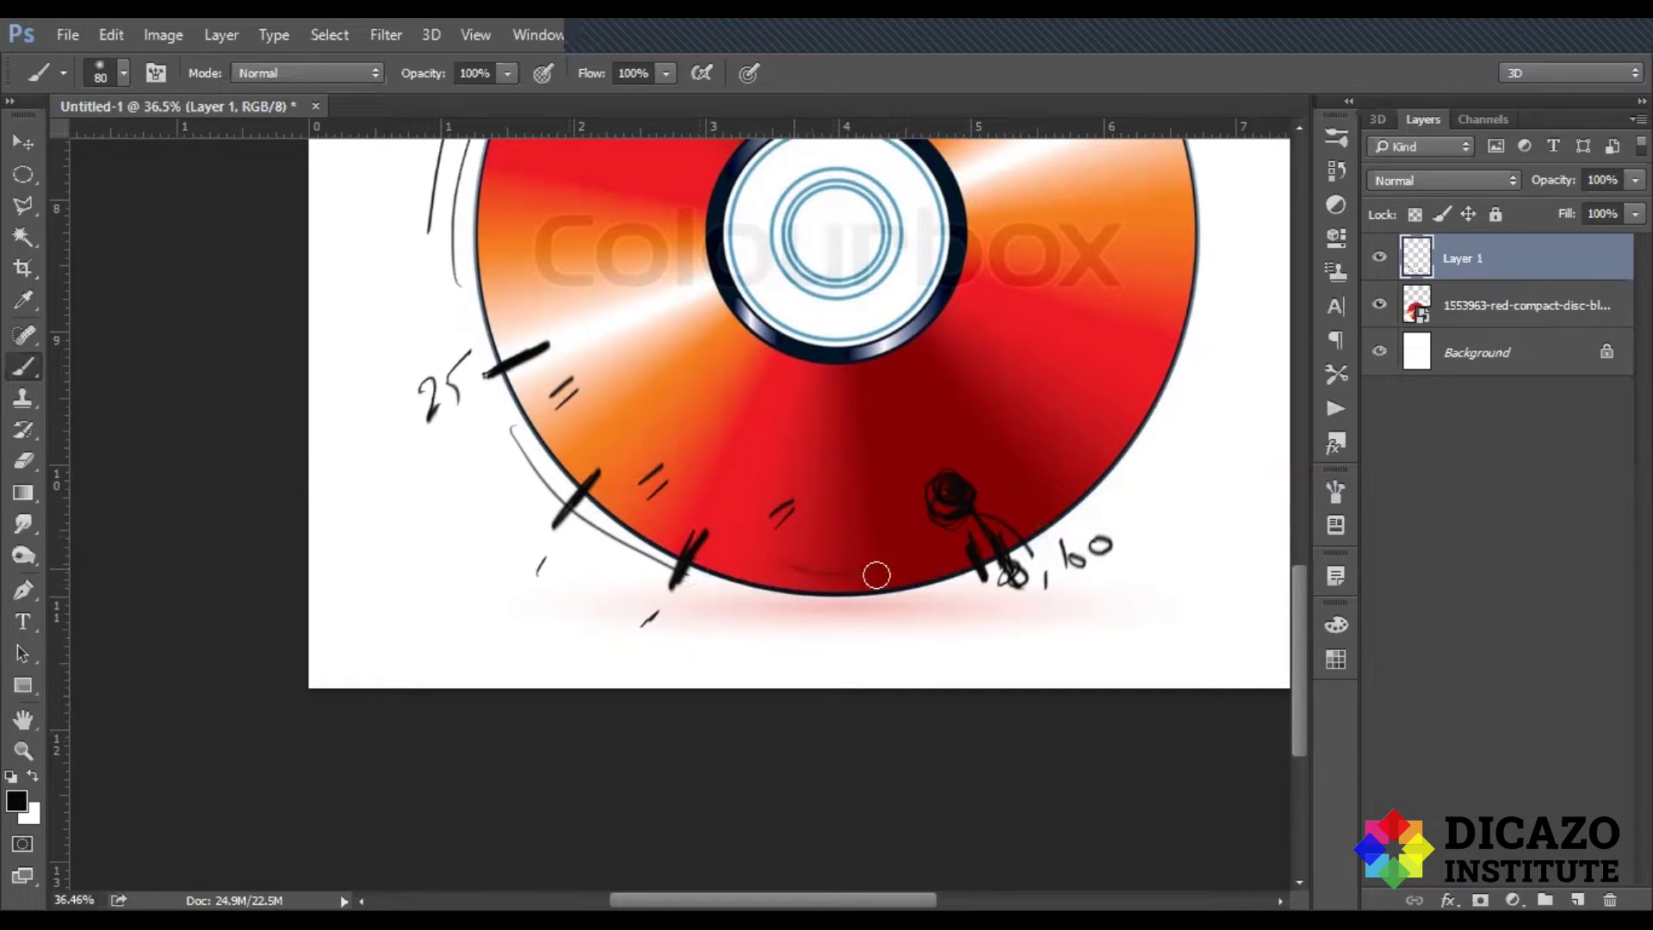
drag(722, 615, 731, 652)
Step: Finish the question mark and write a 2 left of the disc and an 8 beside it
click(731, 651)
drag(528, 535, 542, 568)
click(561, 593)
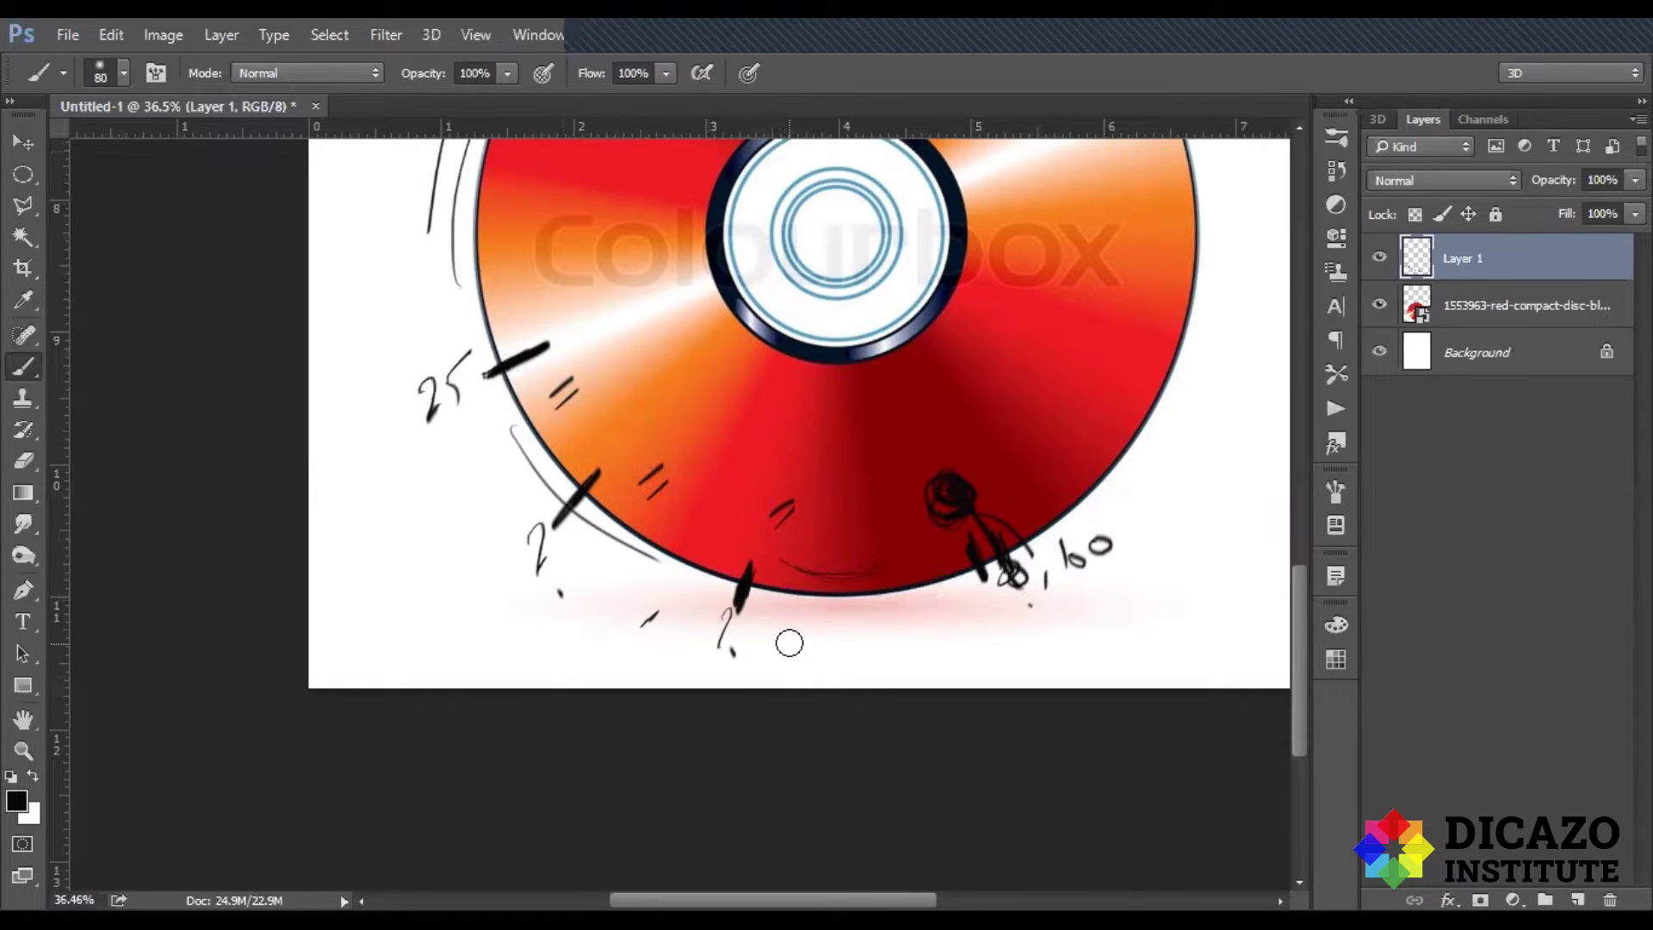
drag(785, 618, 780, 617)
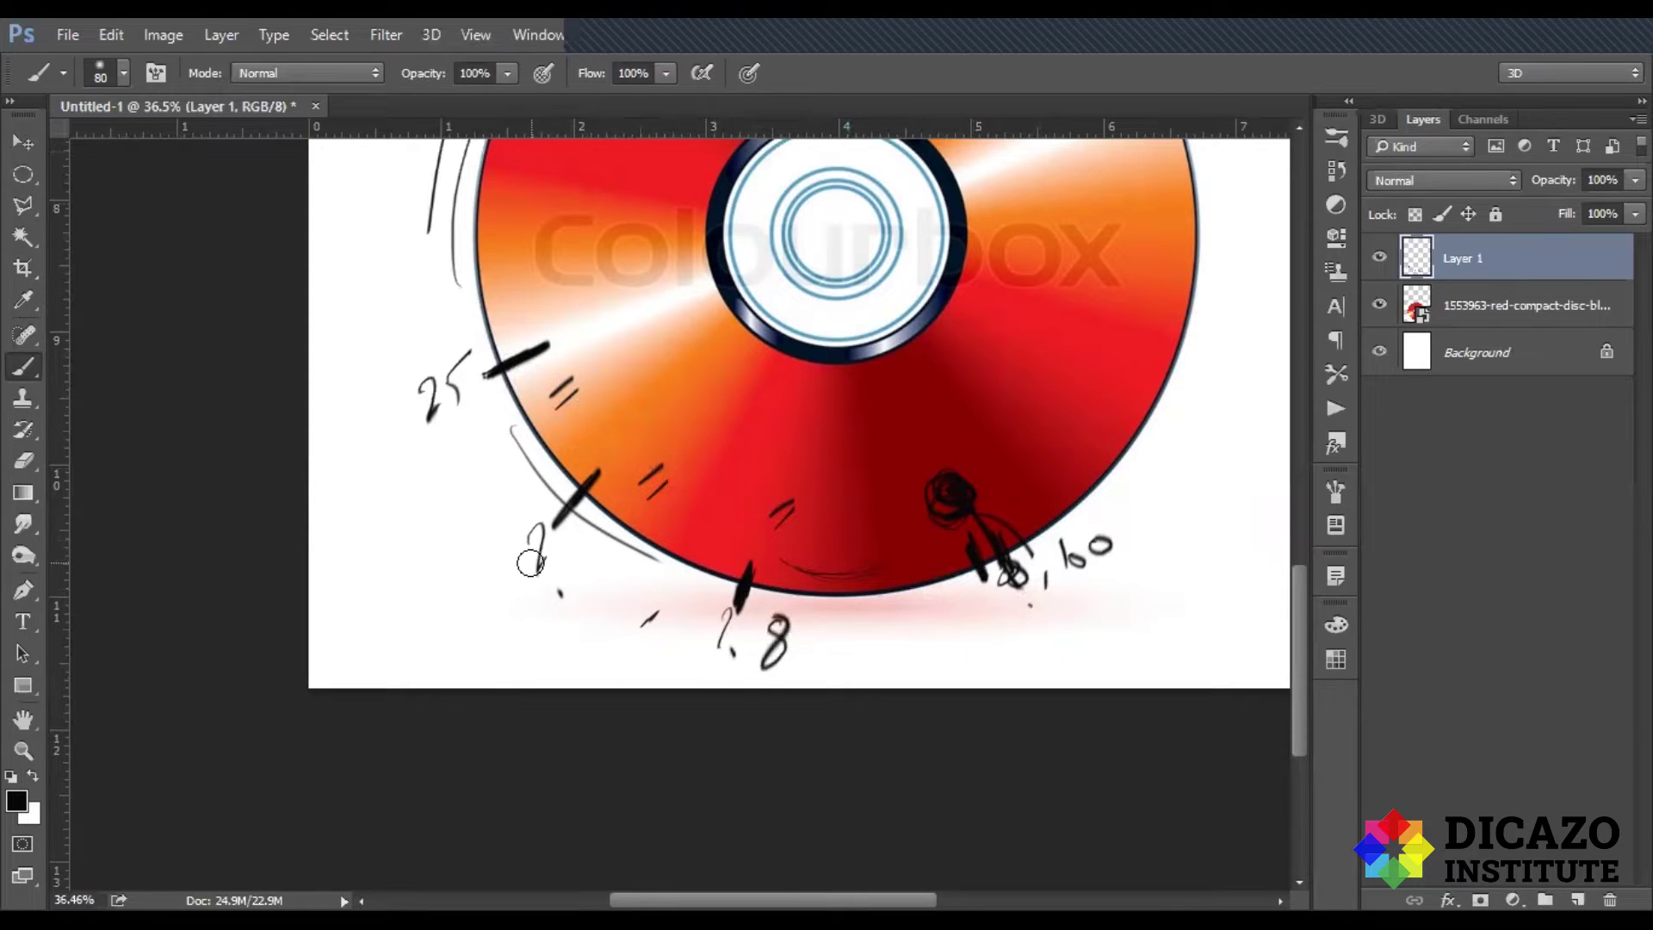
mouse_move(530, 561)
mouse_down()
mouse_move(539, 572)
mouse_move(506, 560)
mouse_up()
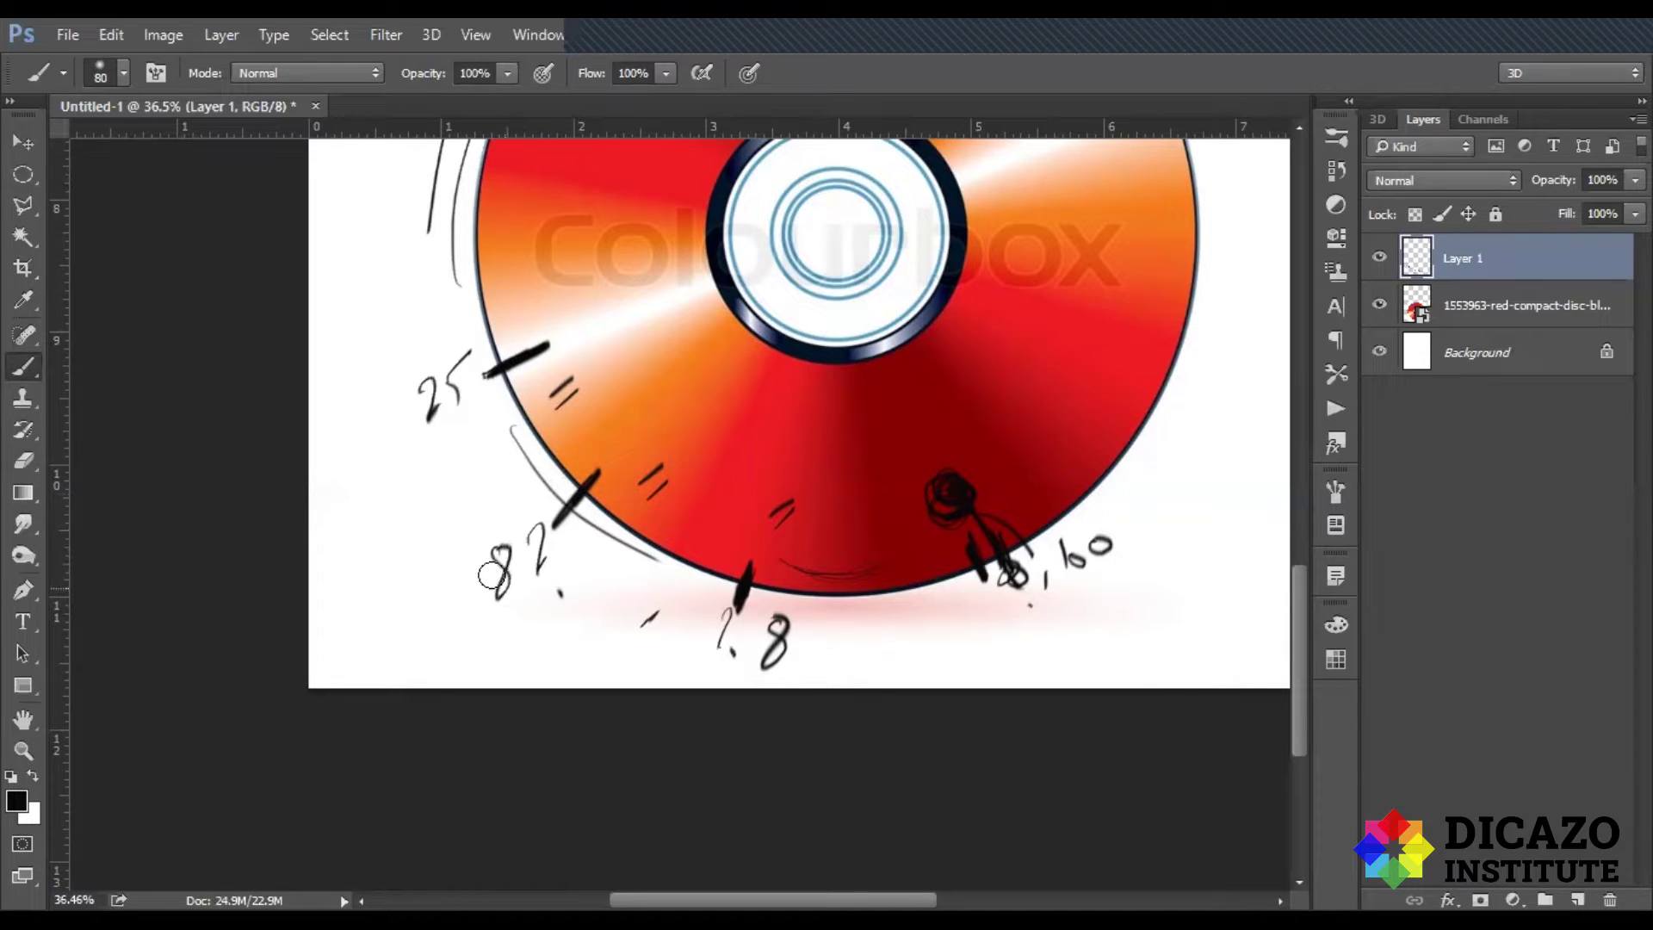
Step: Erase the wrong 82 note, then write 1s left of the disc and below the 0,60 note
click(34, 457)
mouse_move(450, 542)
mouse_down()
mouse_move(587, 584)
mouse_move(612, 623)
mouse_move(546, 591)
mouse_up()
click(33, 367)
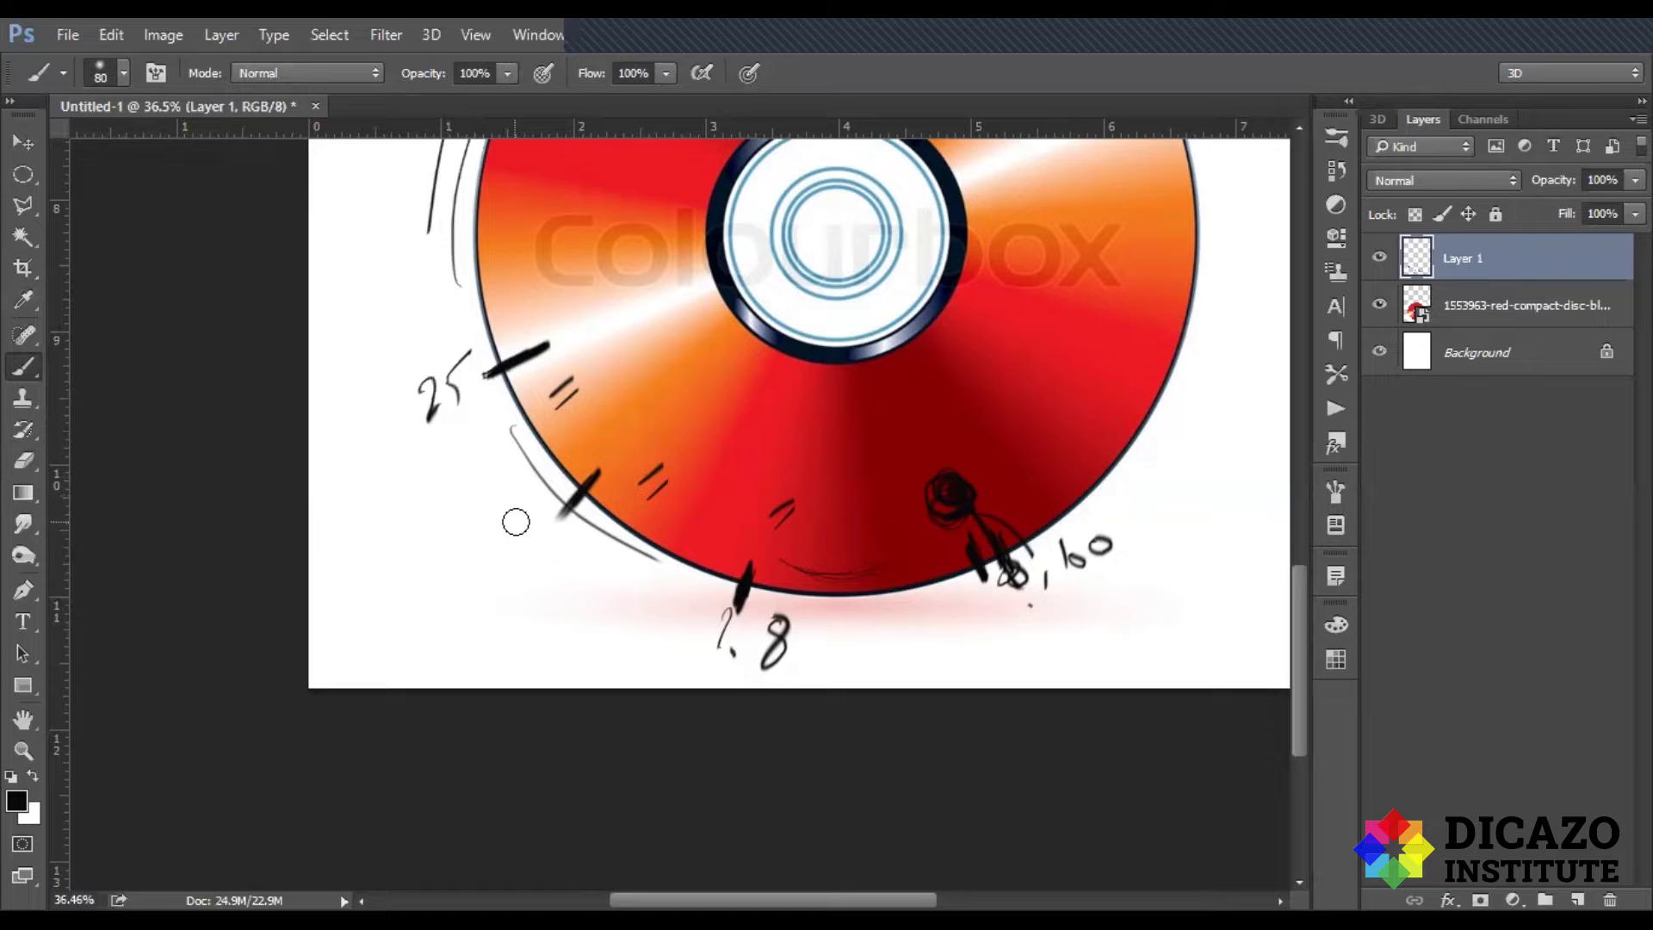
mouse_move(515, 558)
mouse_down()
mouse_move(519, 512)
mouse_move(528, 547)
mouse_up()
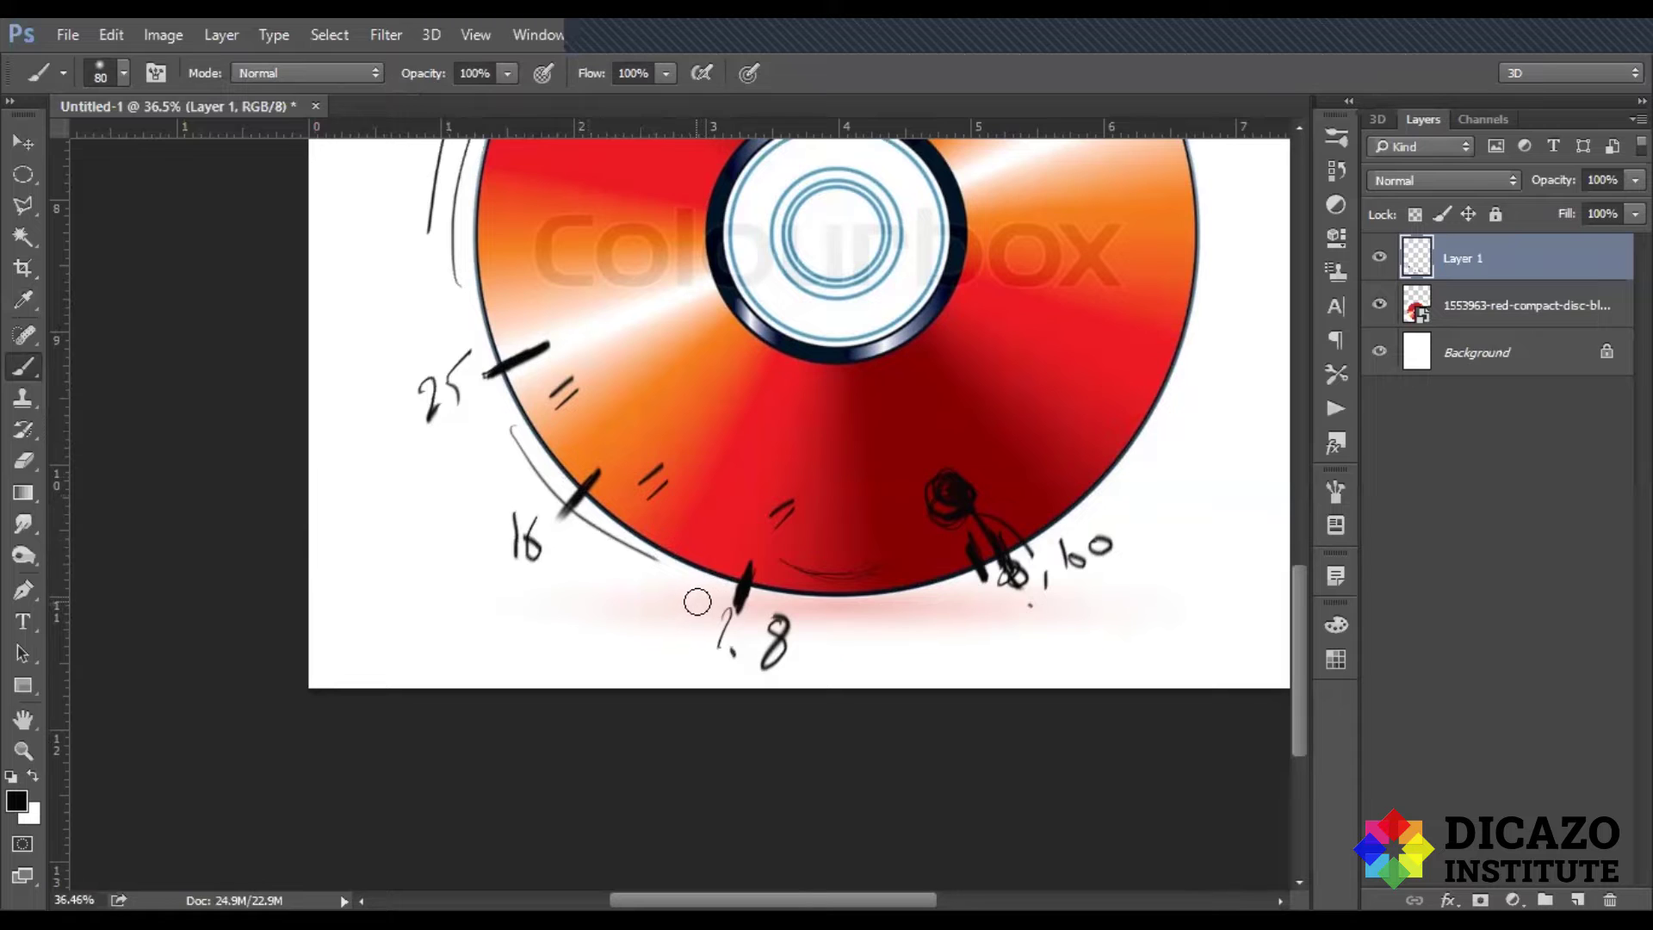
drag(1025, 605, 1029, 630)
Step: Add circled W with an arrow to 25, circled 0 before 16, circled R, and a double-line mark
mouse_move(353, 413)
mouse_down()
mouse_move(535, 378)
mouse_move(532, 417)
mouse_up()
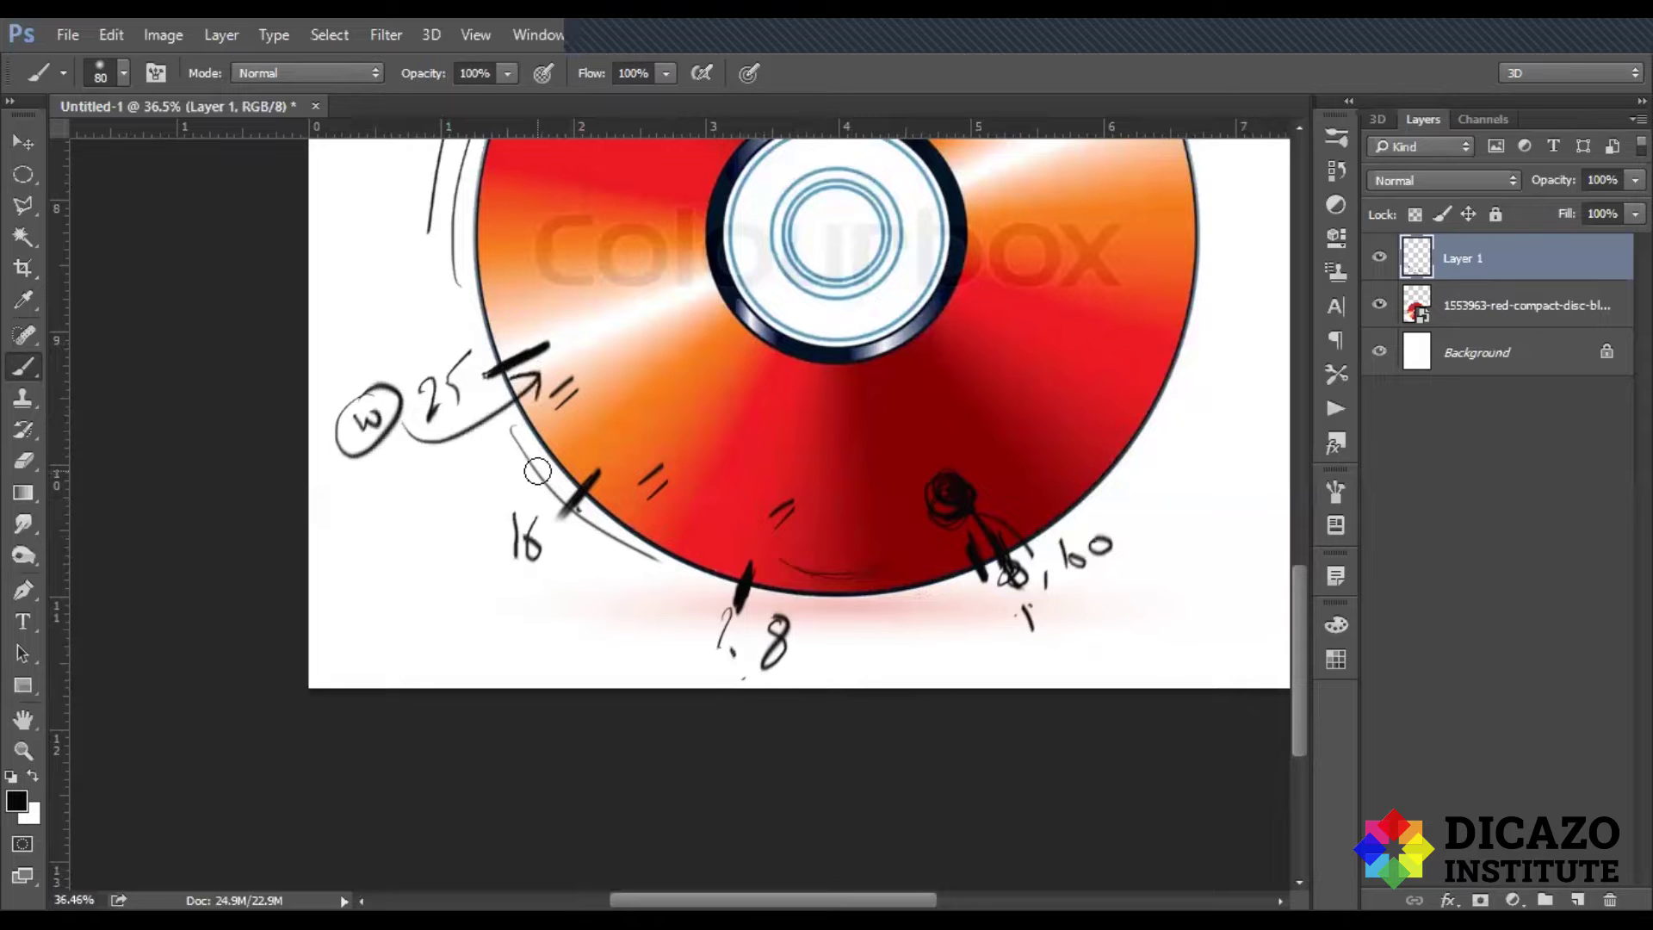
drag(653, 492, 668, 479)
mouse_move(494, 555)
mouse_down()
mouse_move(483, 561)
mouse_move(534, 522)
mouse_up()
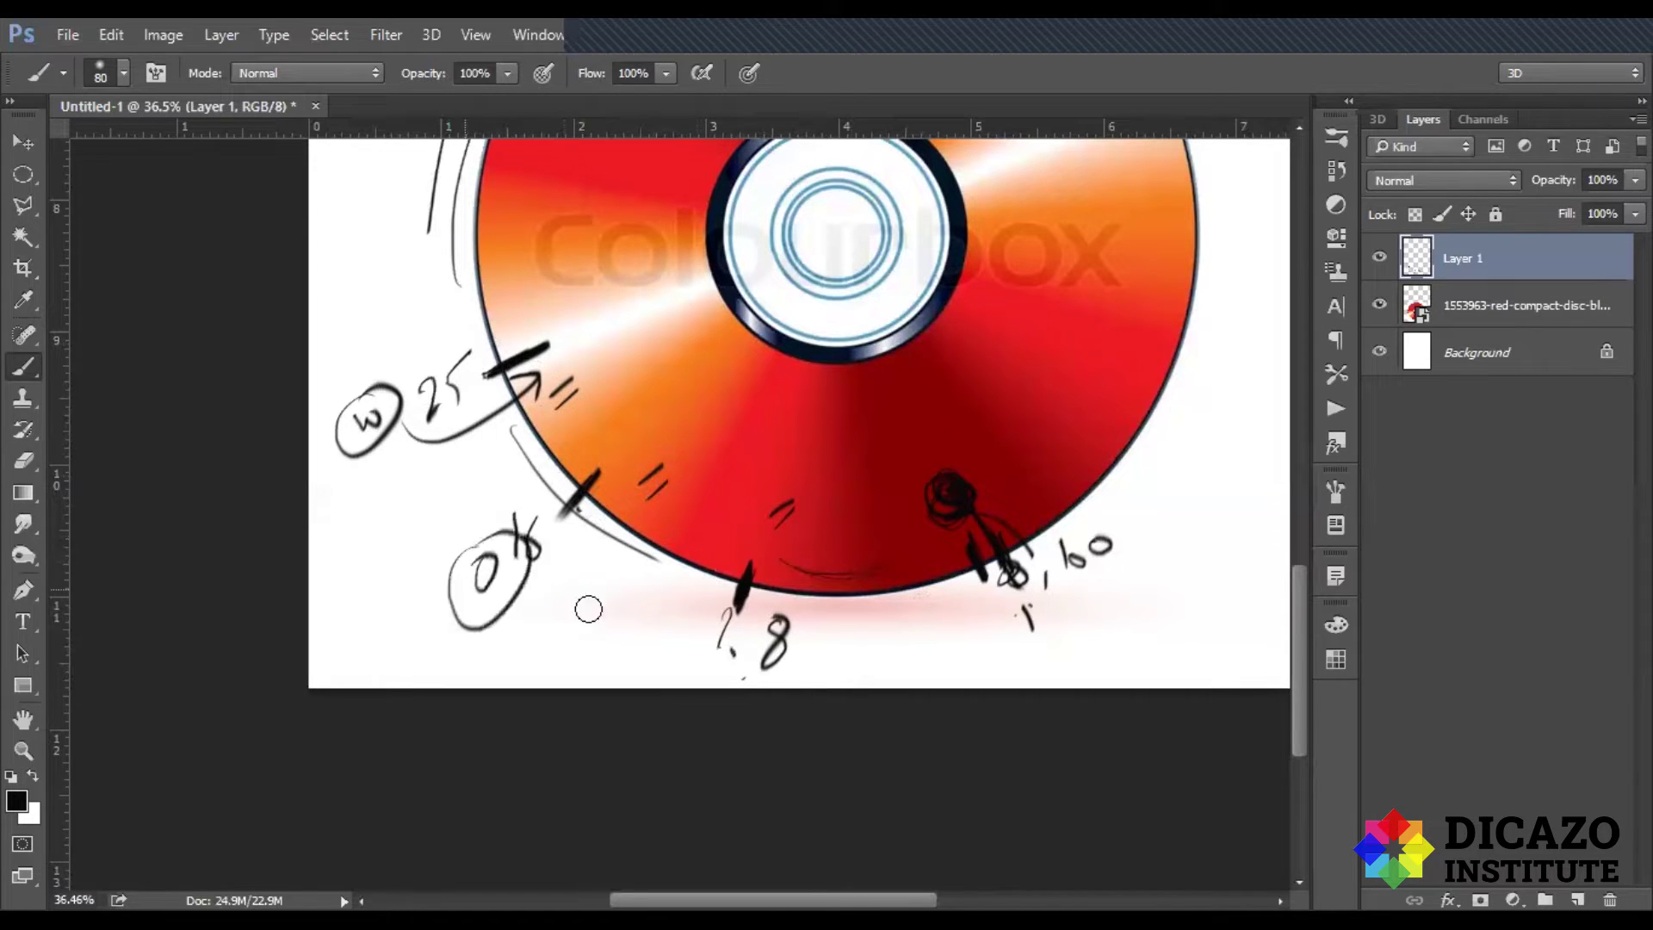
mouse_move(671, 650)
mouse_down()
mouse_move(663, 677)
mouse_move(680, 680)
mouse_up()
drag(635, 628, 689, 684)
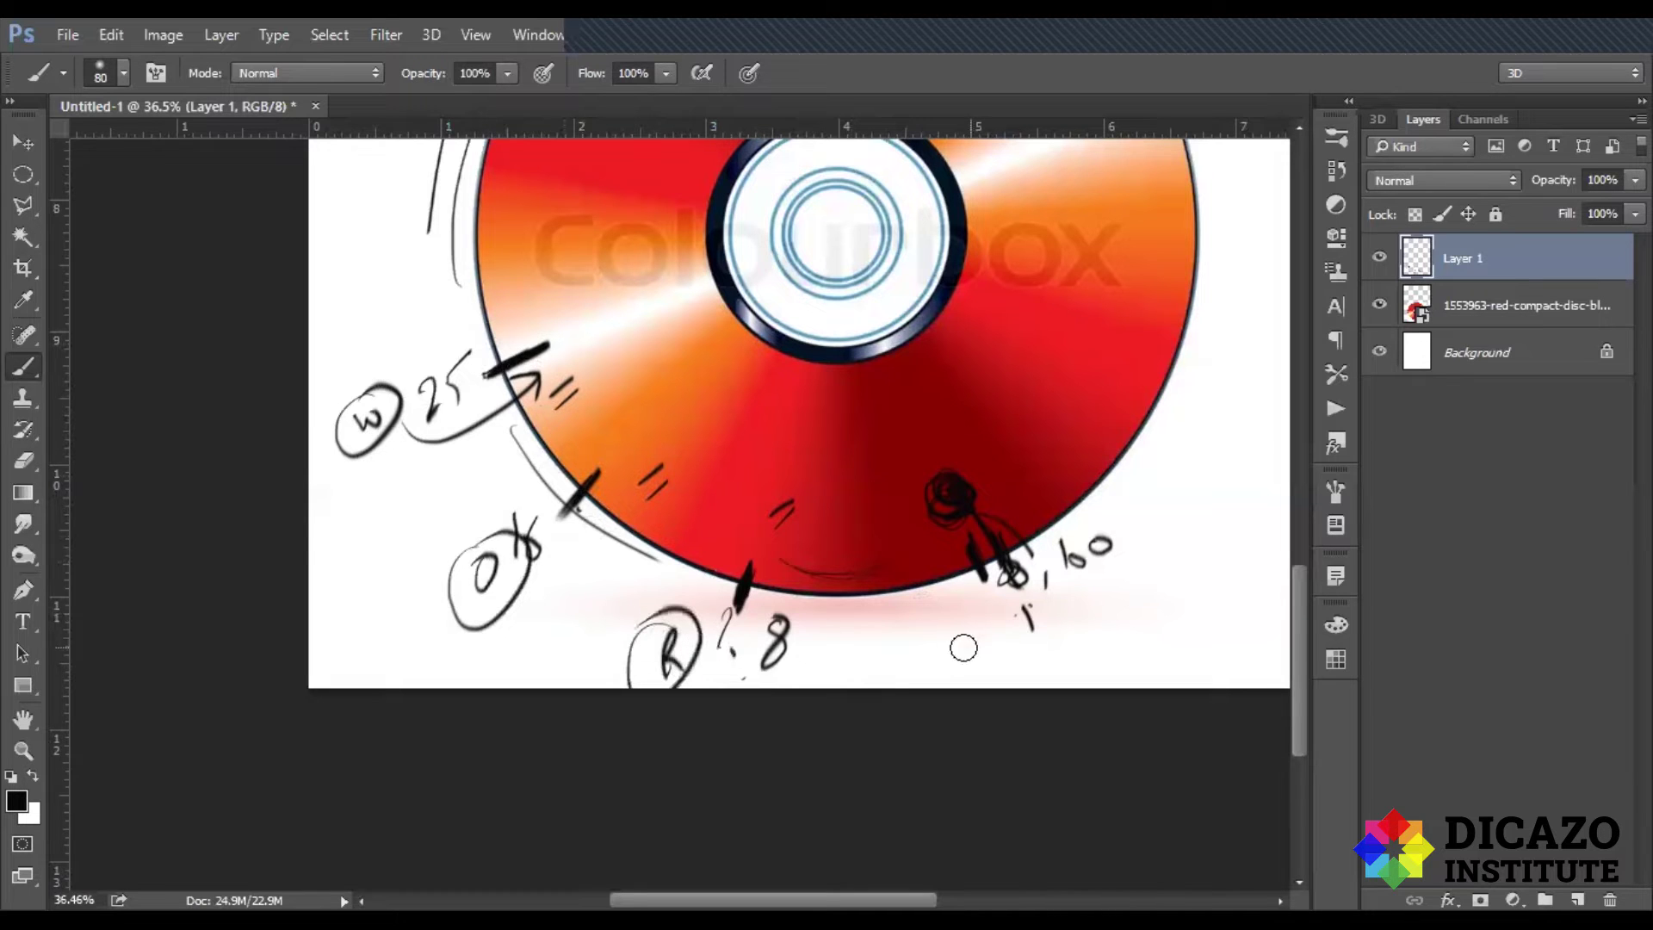
mouse_move(953, 630)
mouse_down()
mouse_move(947, 661)
mouse_move(1016, 613)
mouse_up()
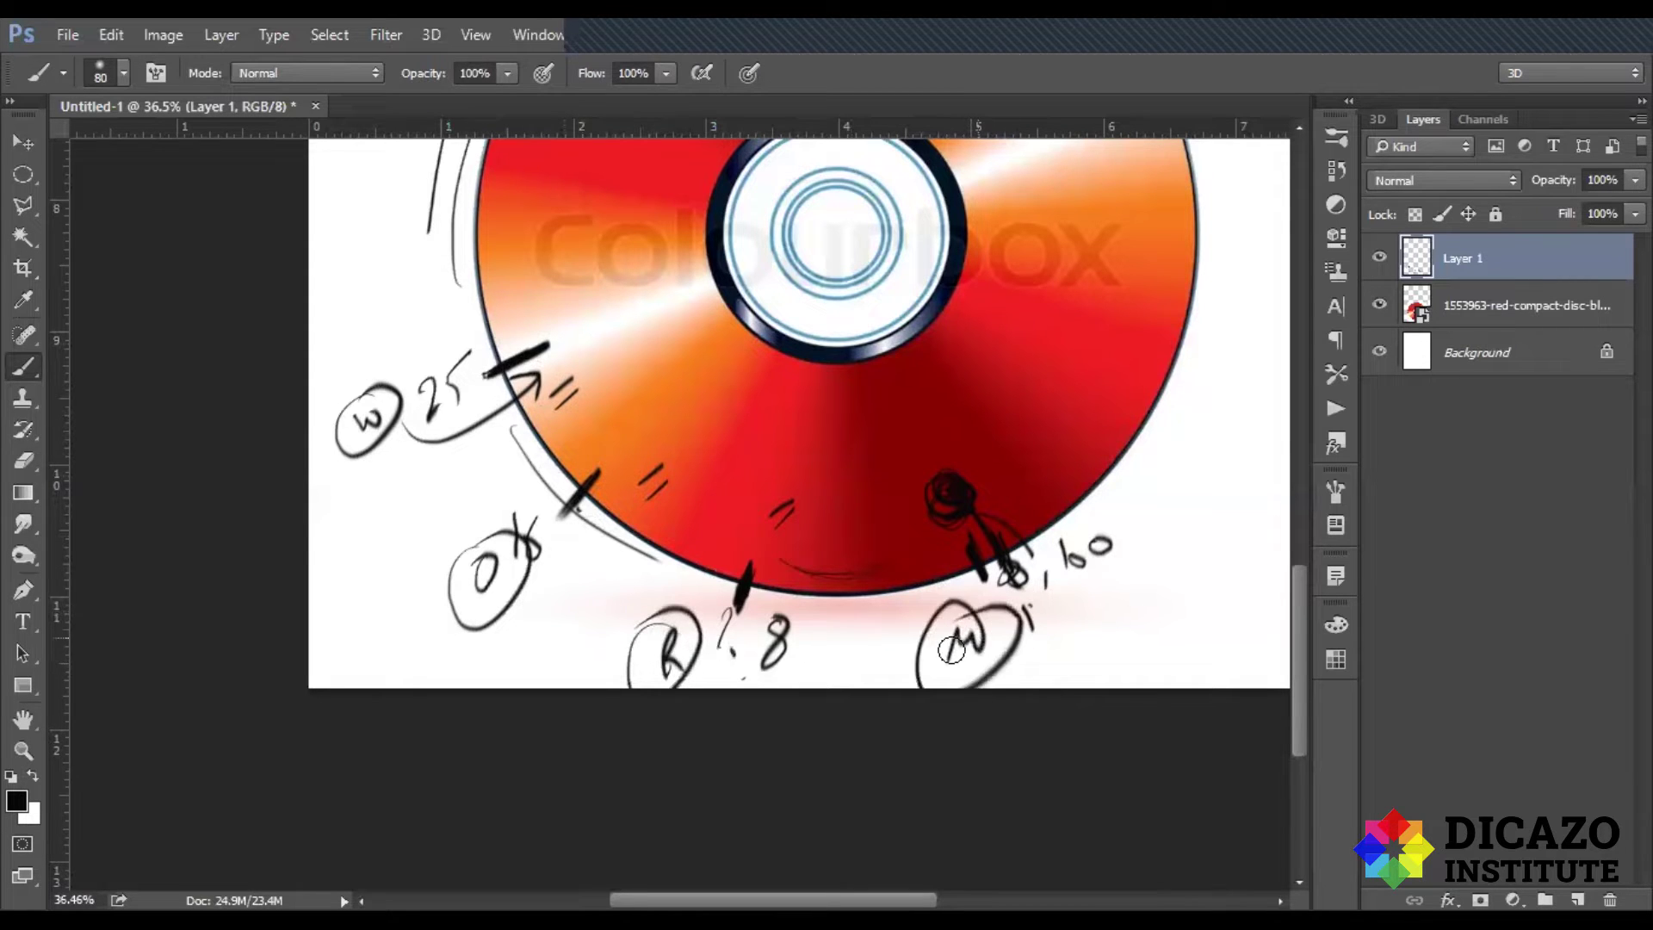
Step: Zoom out and pan to the empty page area above the disc, back on the Brush
key(z)
drag(898, 560, 865, 520)
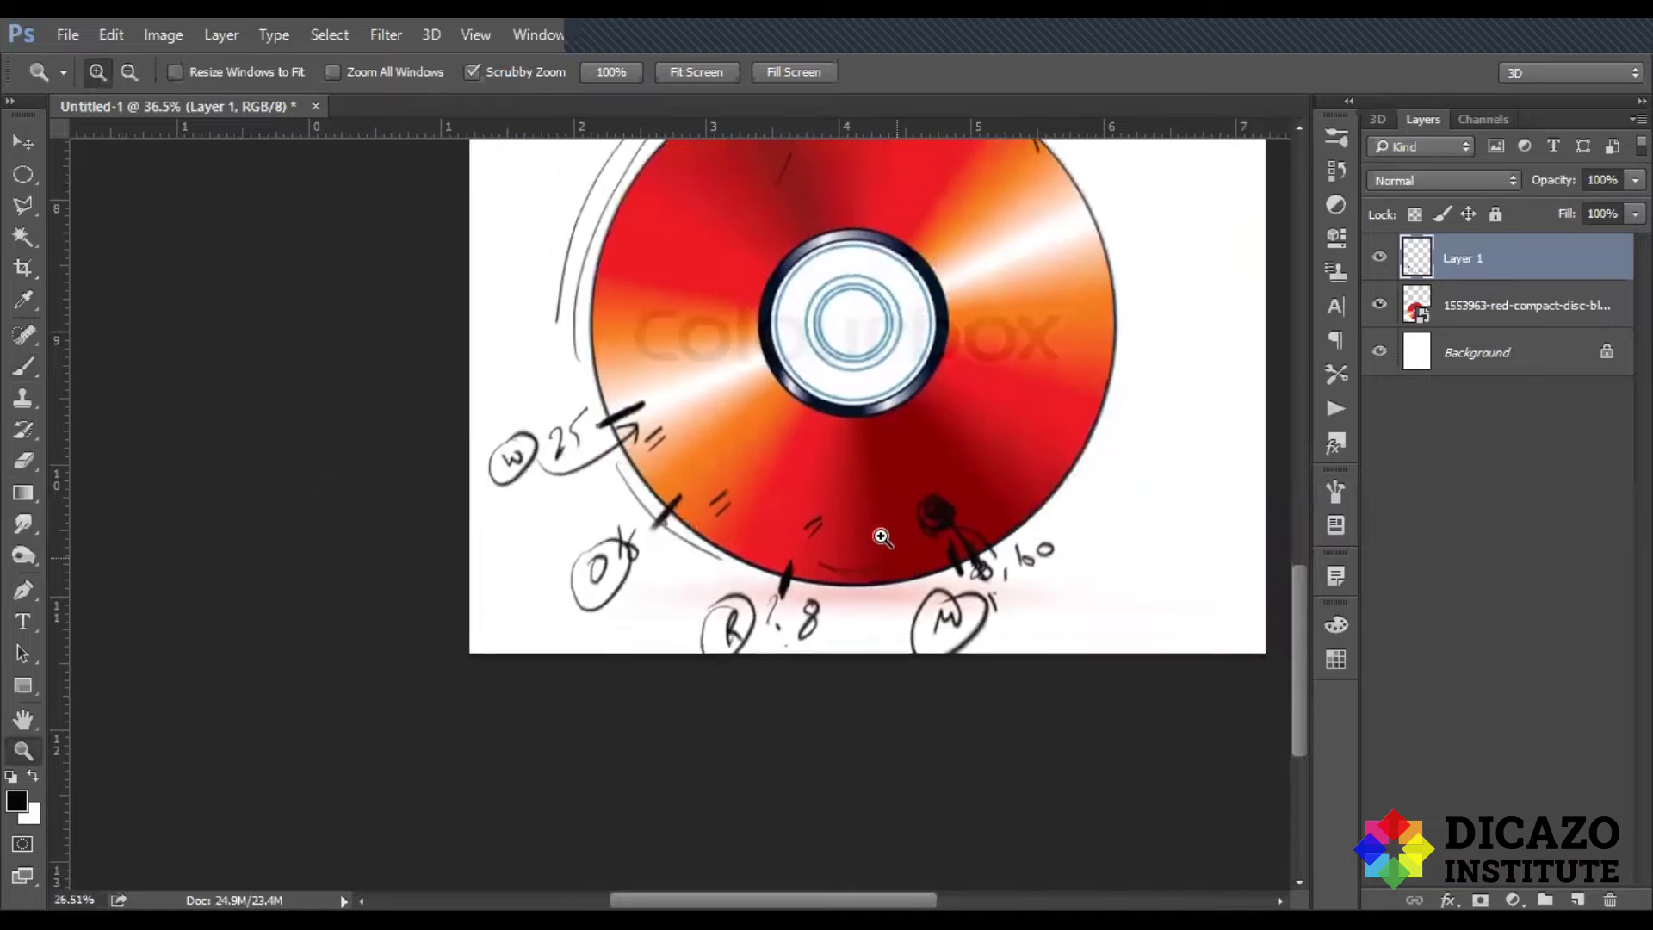
drag(922, 462, 848, 581)
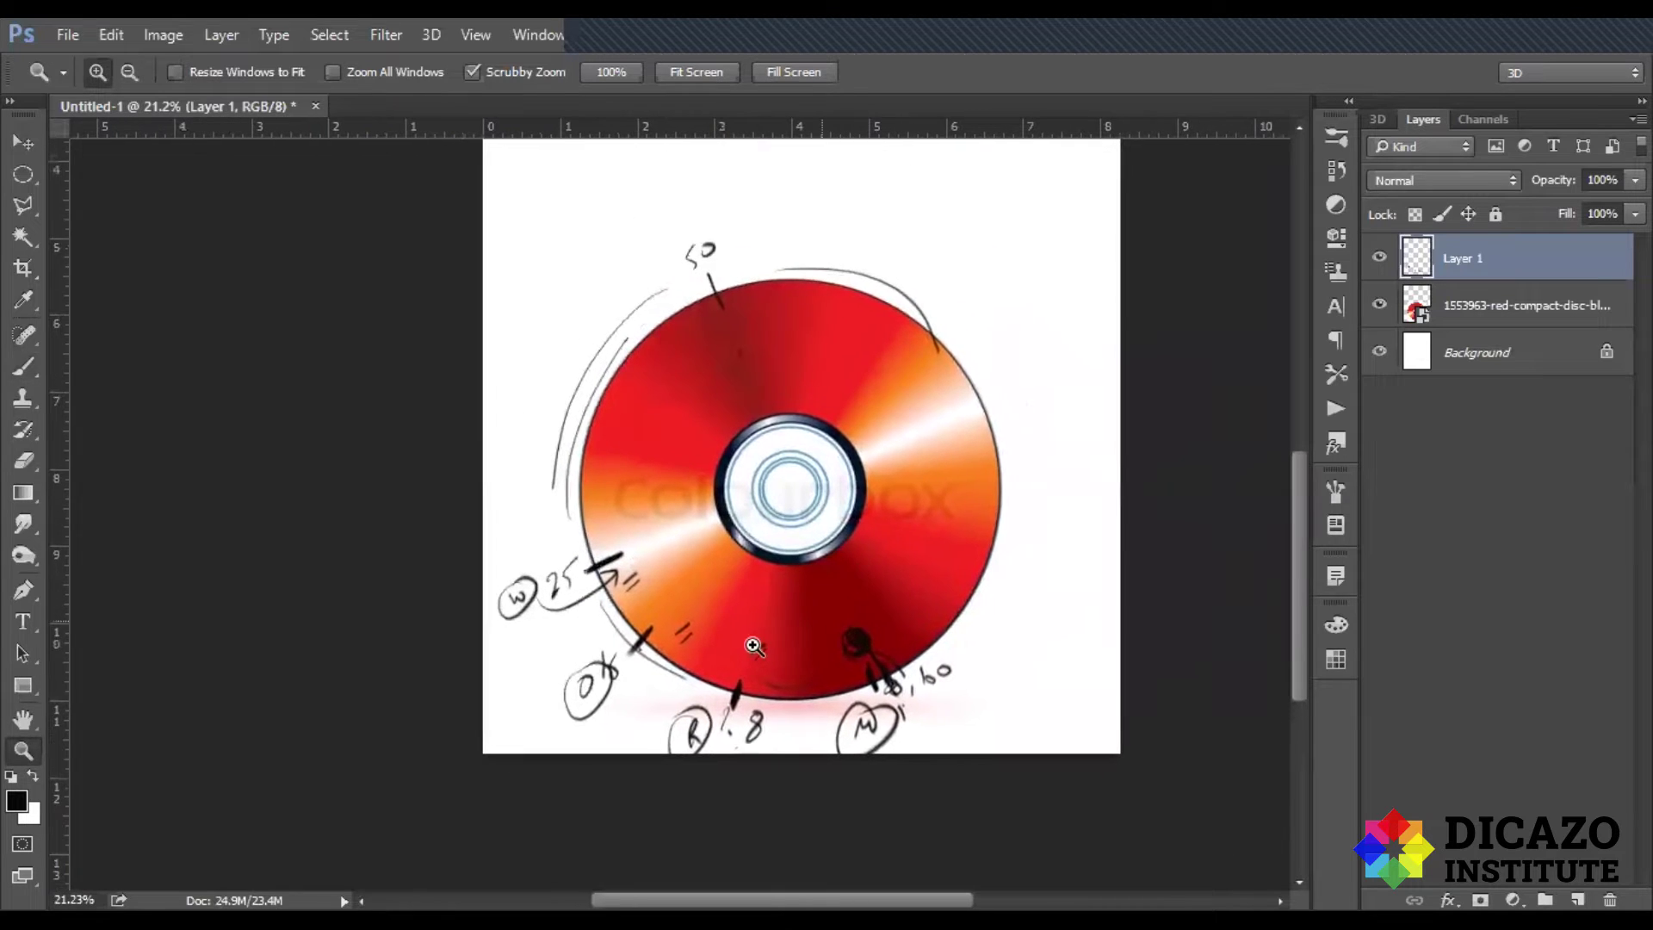
drag(624, 620, 524, 807)
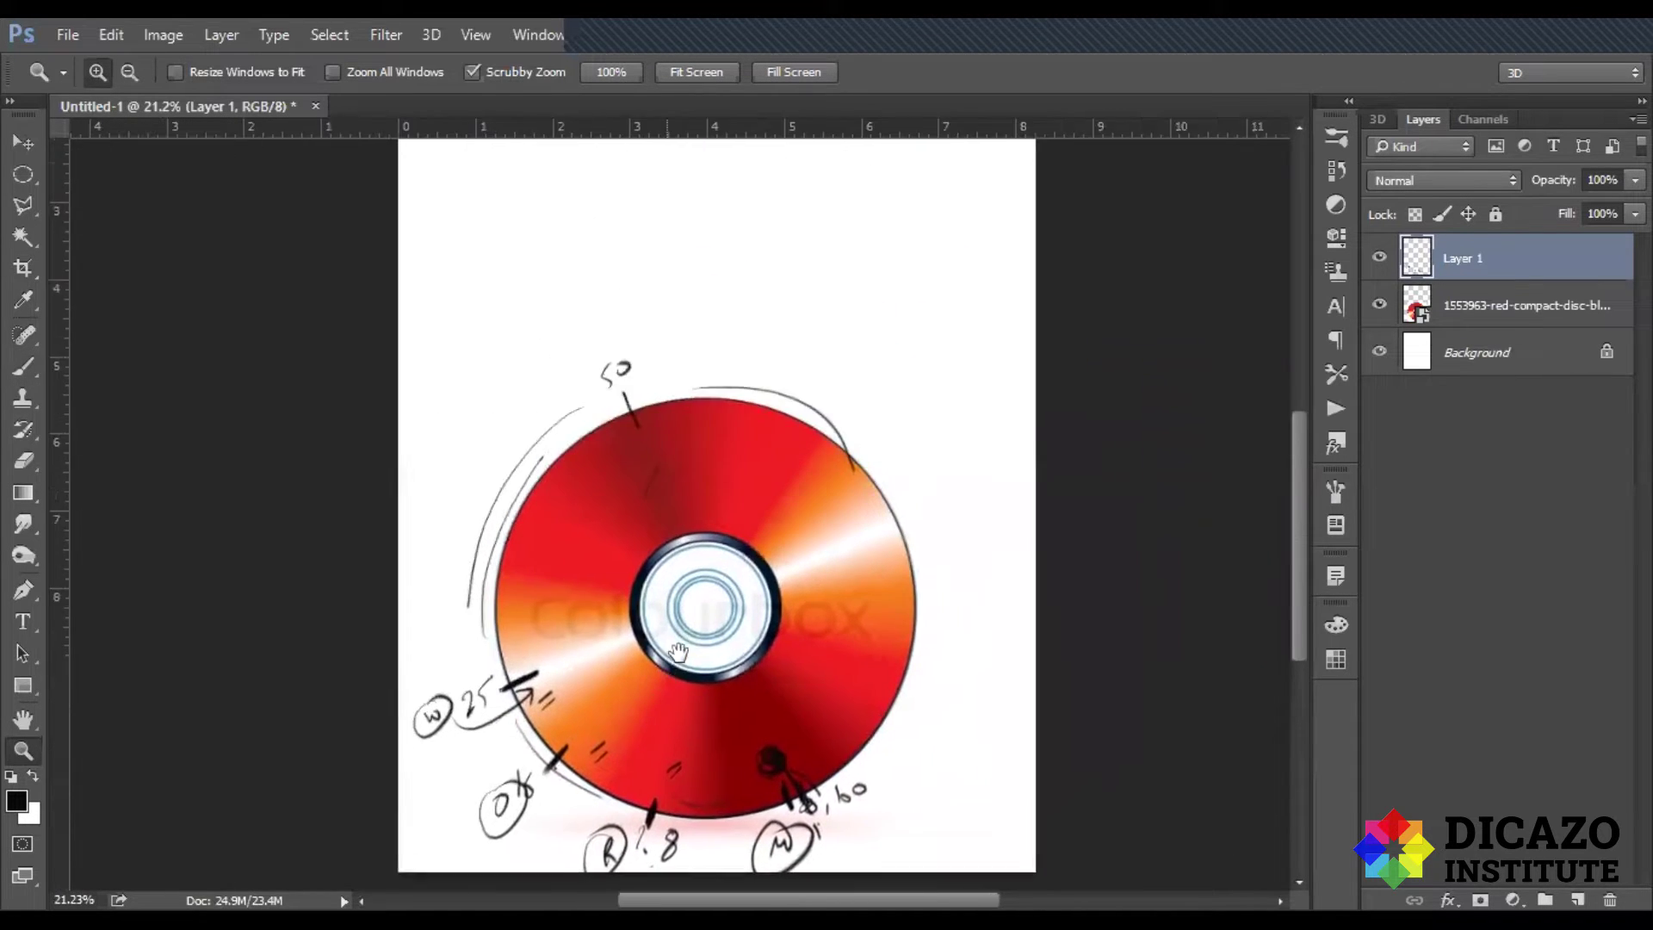
click(25, 365)
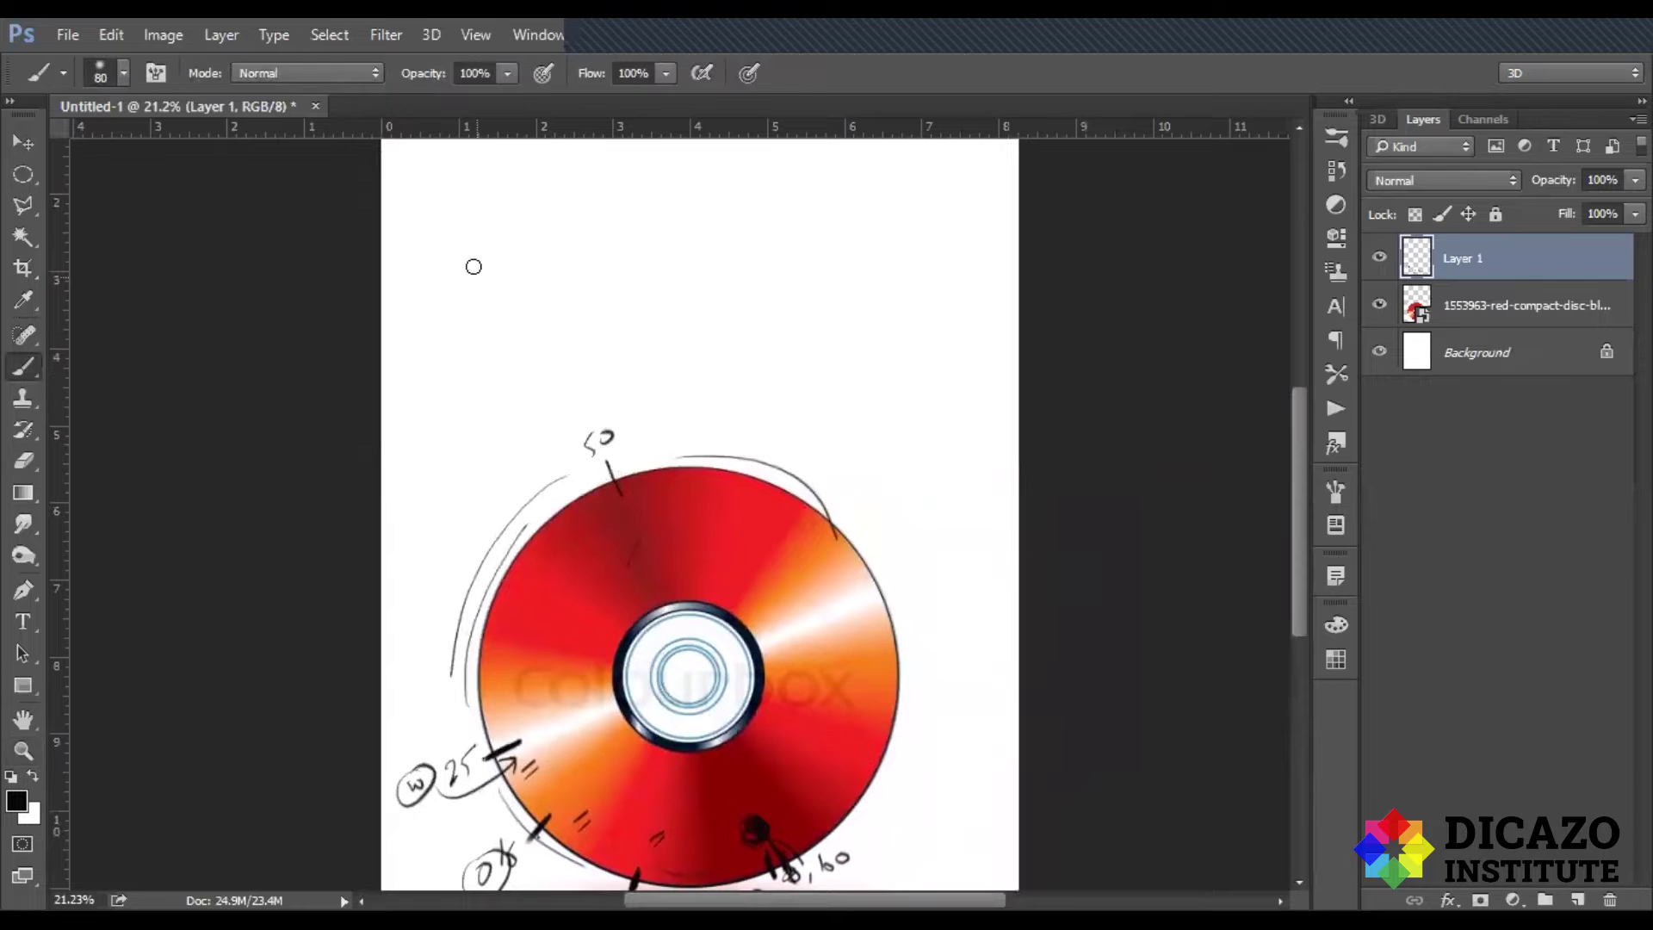
Step: Draw a horizontal ruler bar above the disc with its ends labelled 0 and 100
mouse_move(404, 257)
mouse_down()
mouse_move(576, 199)
mouse_move(948, 218)
mouse_move(944, 260)
mouse_up()
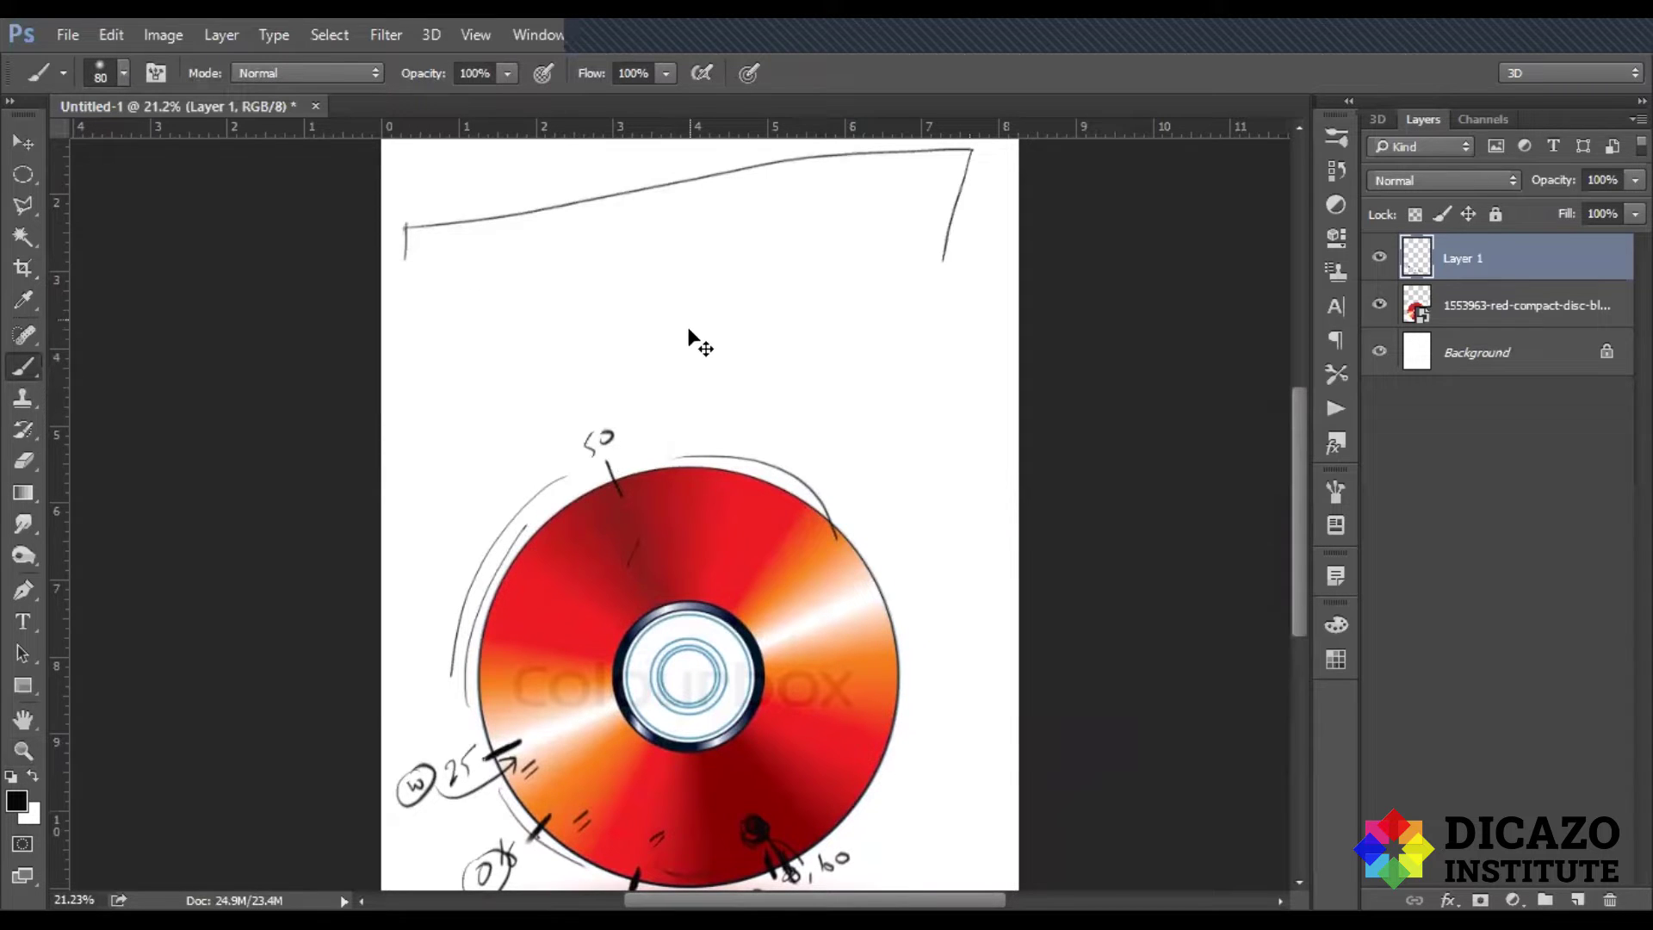
key(ctrl+alt+z)
key(ctrl+alt+z)
drag(408, 220, 981, 221)
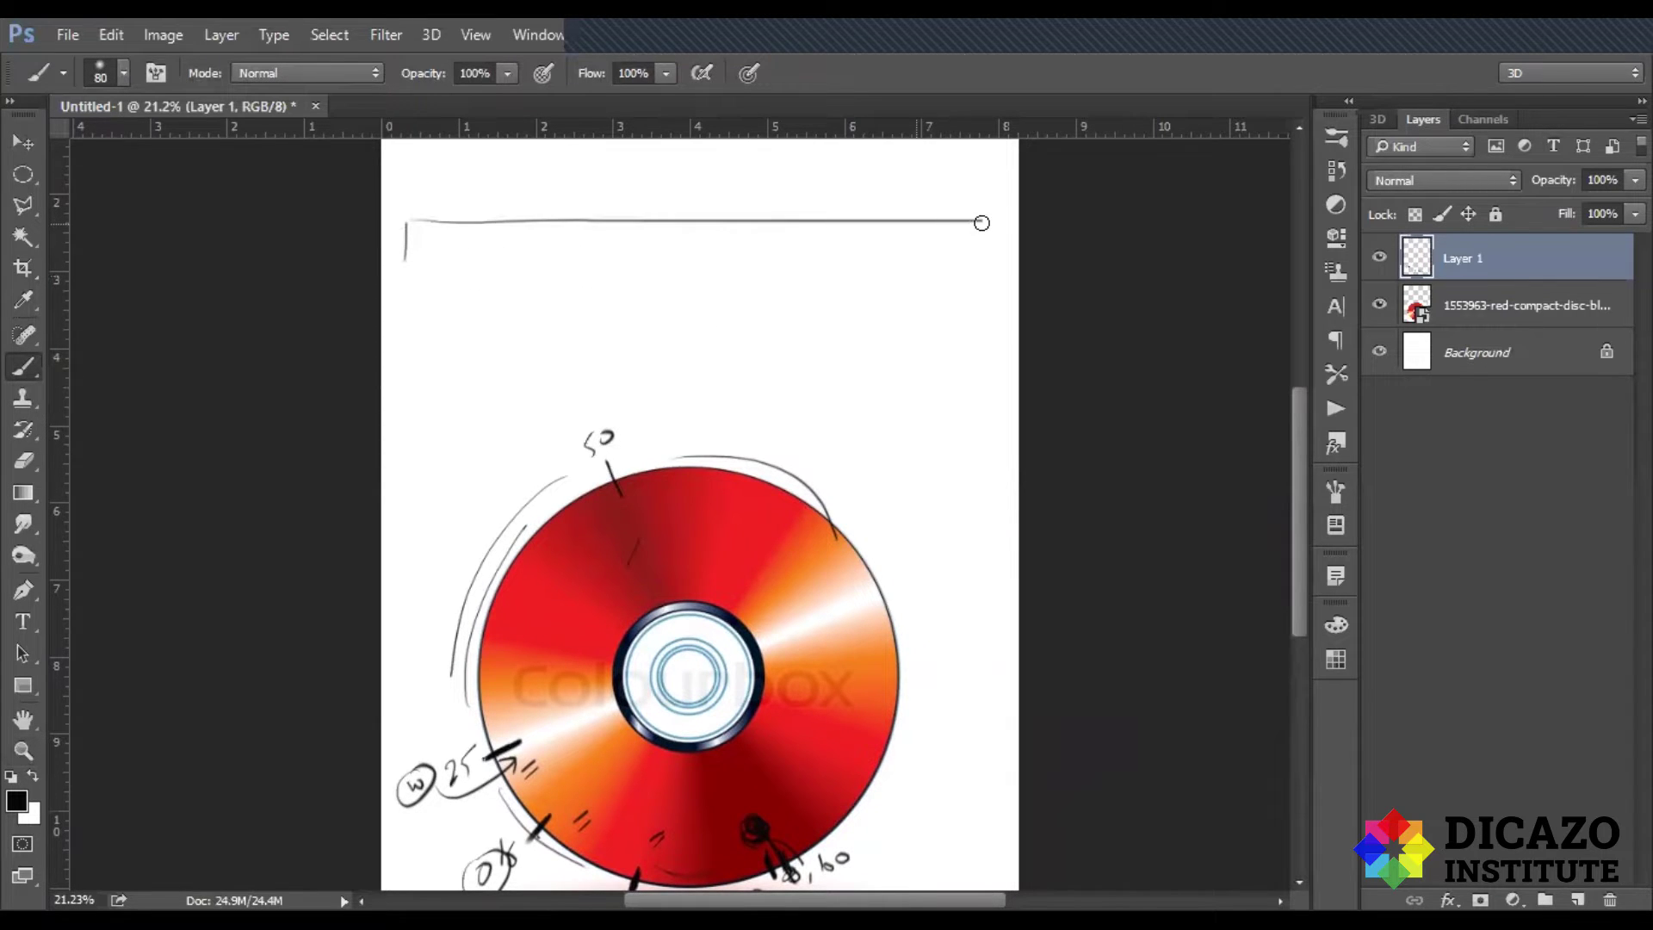
mouse_move(411, 256)
mouse_down()
mouse_move(981, 256)
mouse_move(981, 230)
mouse_up()
drag(413, 230, 417, 166)
drag(981, 207, 983, 229)
drag(964, 158, 965, 176)
drag(976, 164, 990, 164)
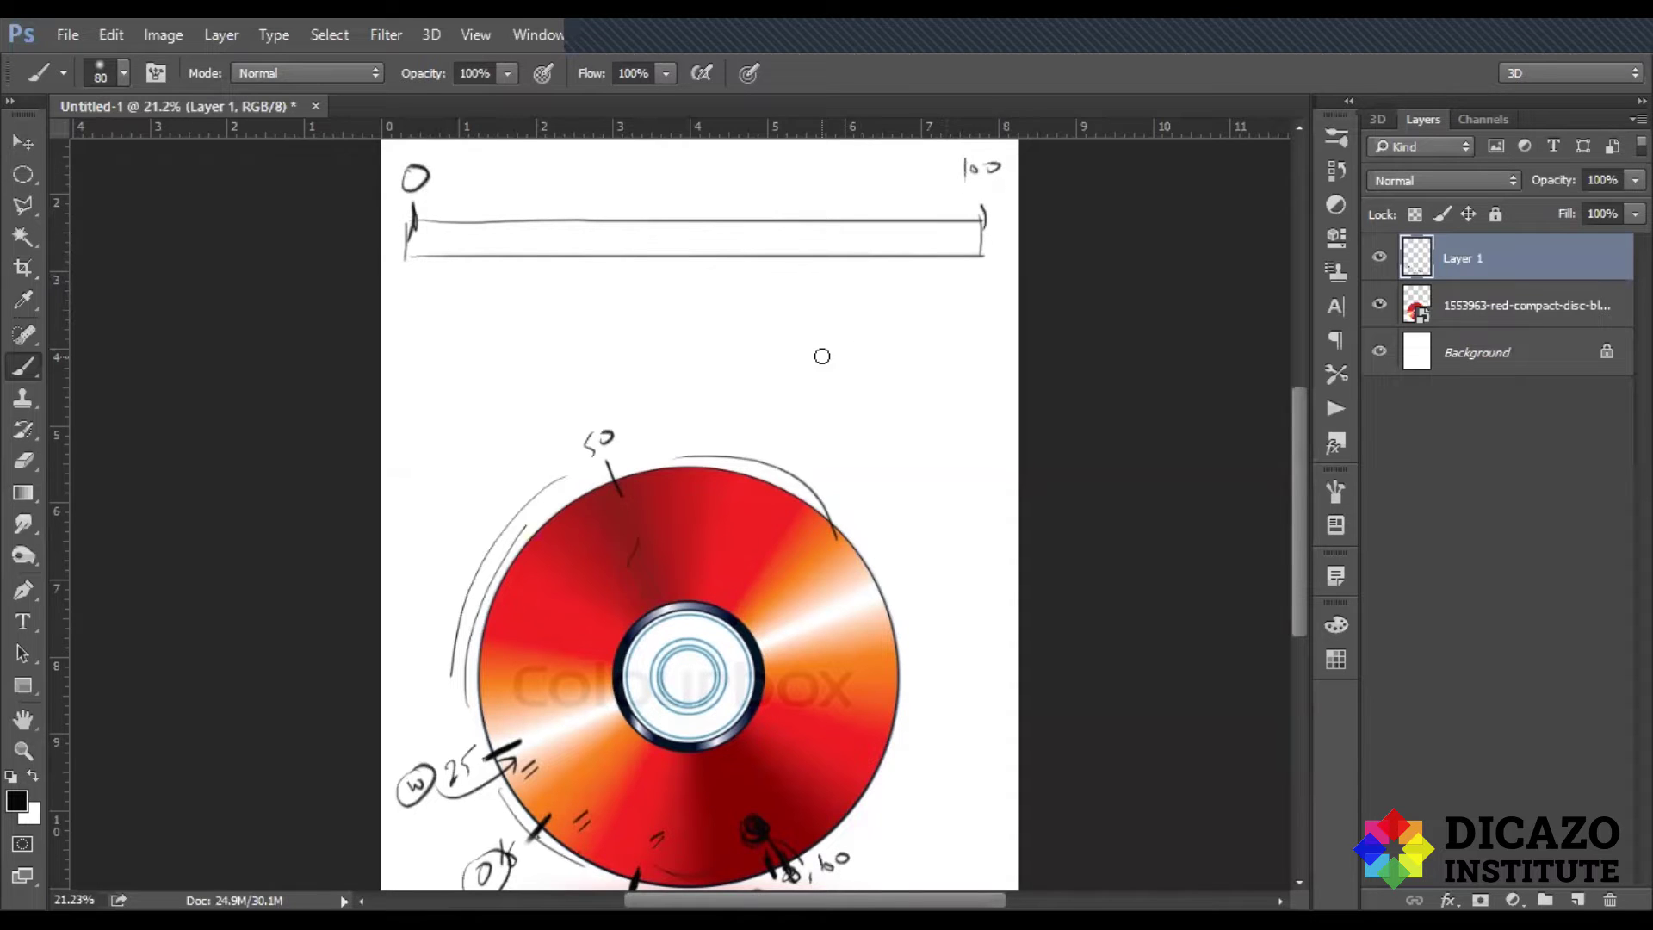
Step: Add ticks at 25, 50 and 75, lettering M at 0, 50, 100 and W at 25, 75
drag(397, 295, 412, 272)
drag(976, 297, 994, 277)
mouse_move(706, 209)
mouse_down()
mouse_move(707, 224)
mouse_move(723, 172)
mouse_up()
drag(710, 278, 723, 265)
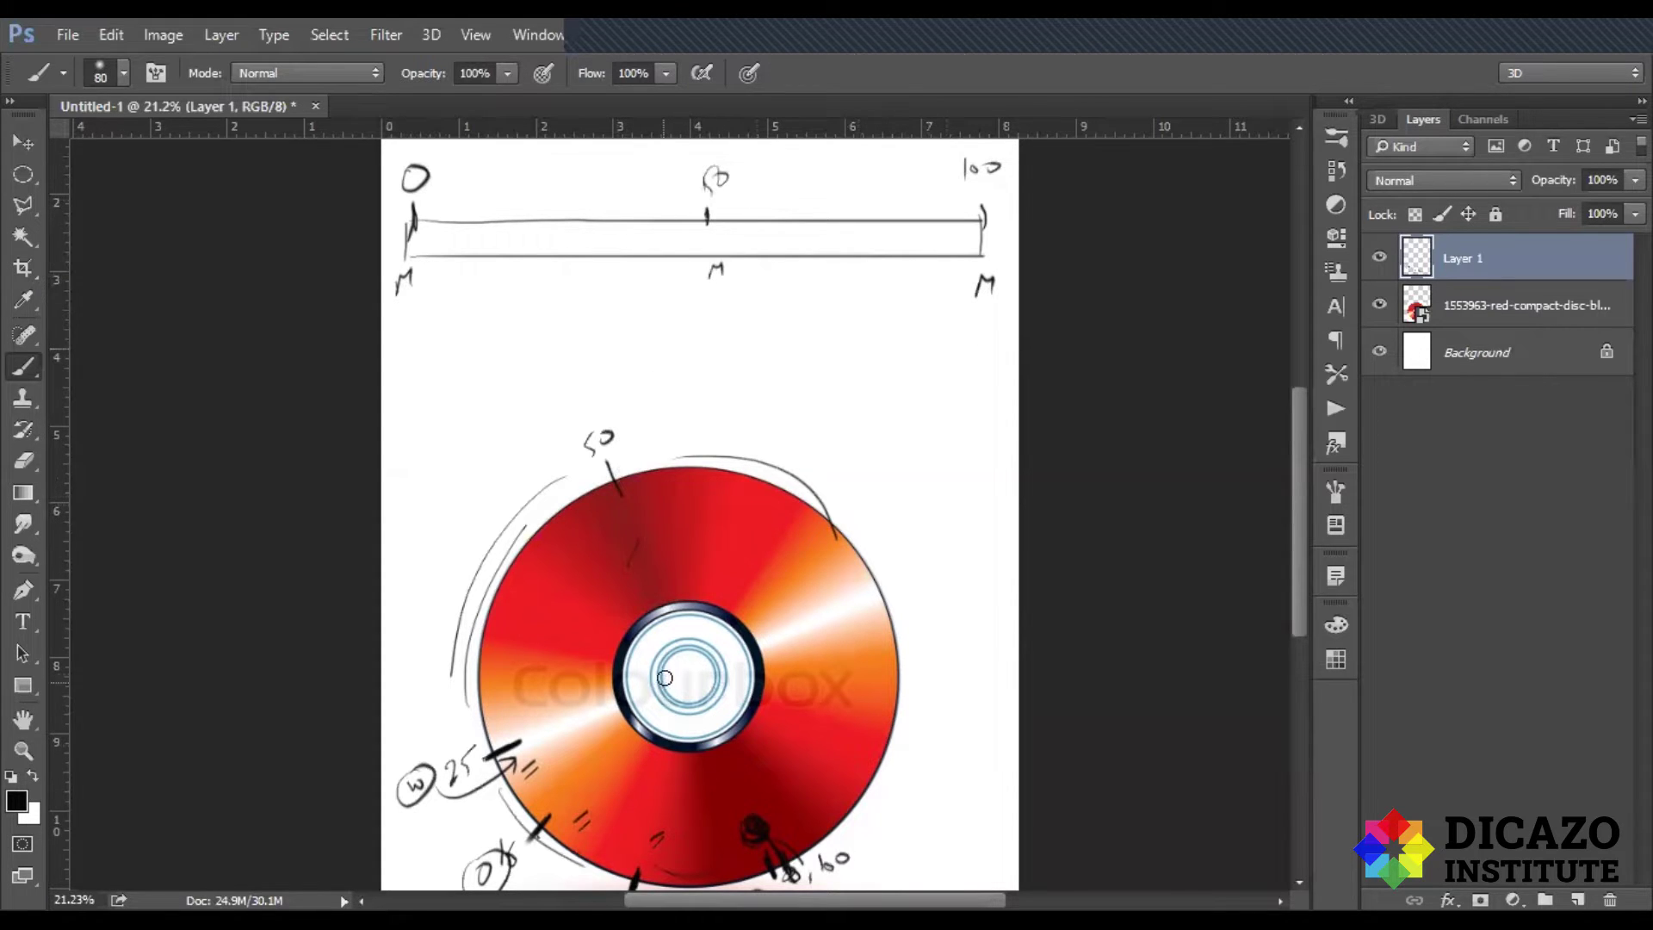
mouse_move(564, 209)
mouse_down()
mouse_move(564, 225)
mouse_move(579, 158)
mouse_up()
mouse_move(876, 212)
mouse_down()
mouse_move(876, 227)
mouse_move(882, 171)
mouse_move(914, 153)
mouse_up()
drag(552, 269, 574, 270)
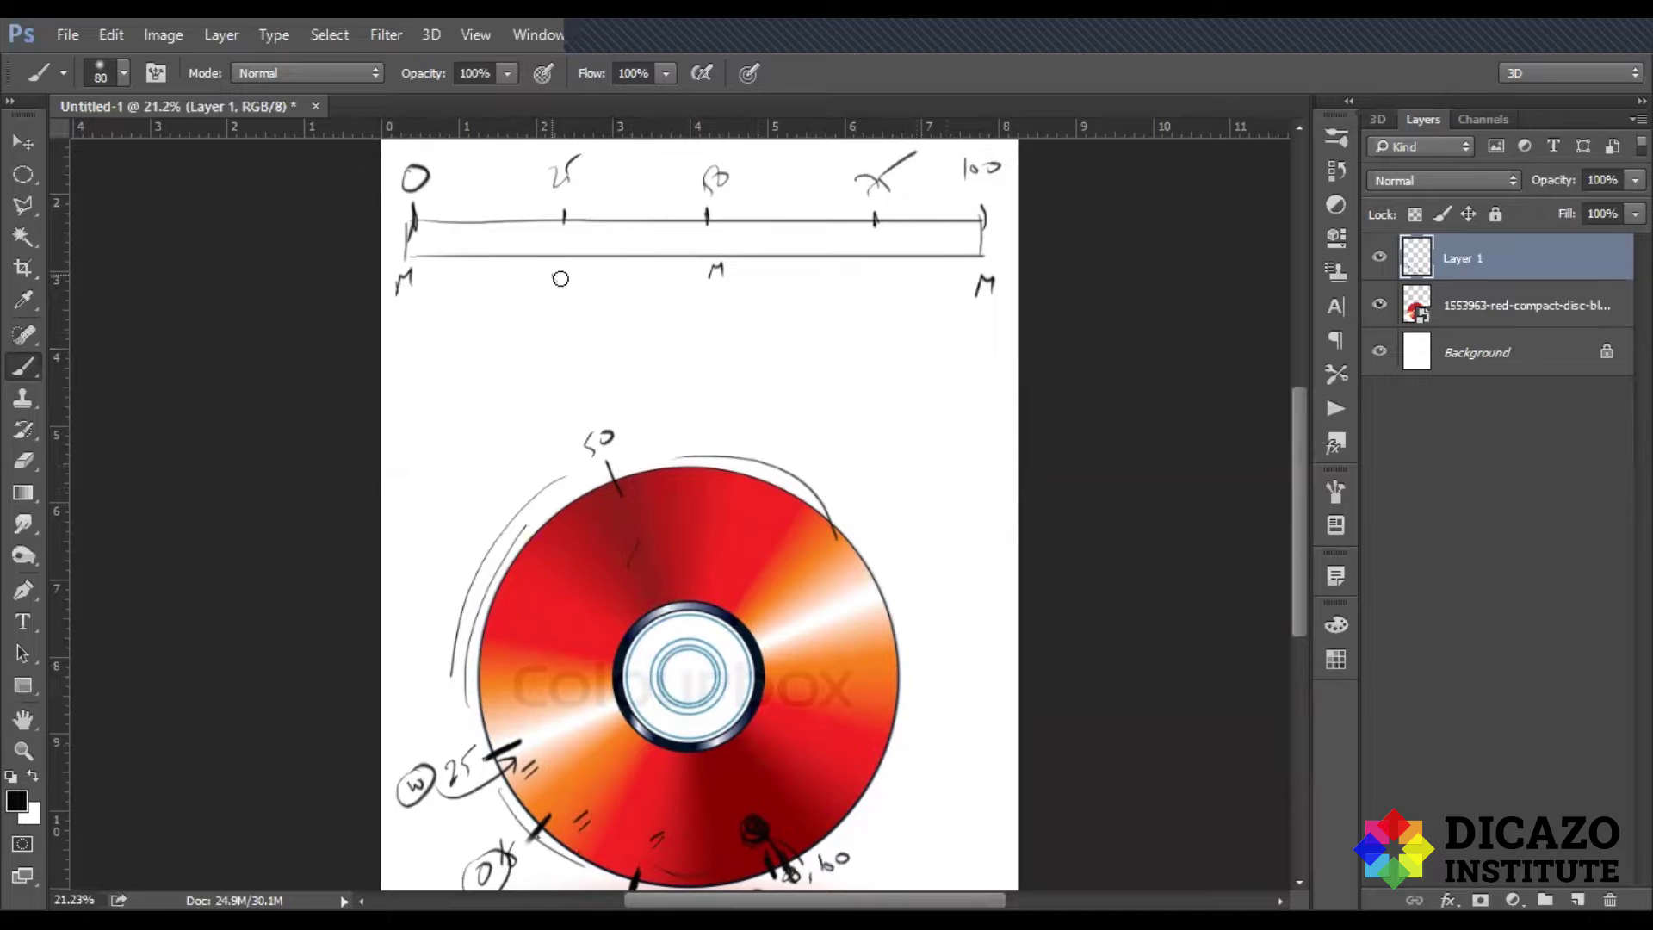
drag(864, 268, 886, 269)
Step: Add 8, 16 and 34 ticks with R and O letters, connecting arcs and a long underline
scroll(671, 663, down, 2)
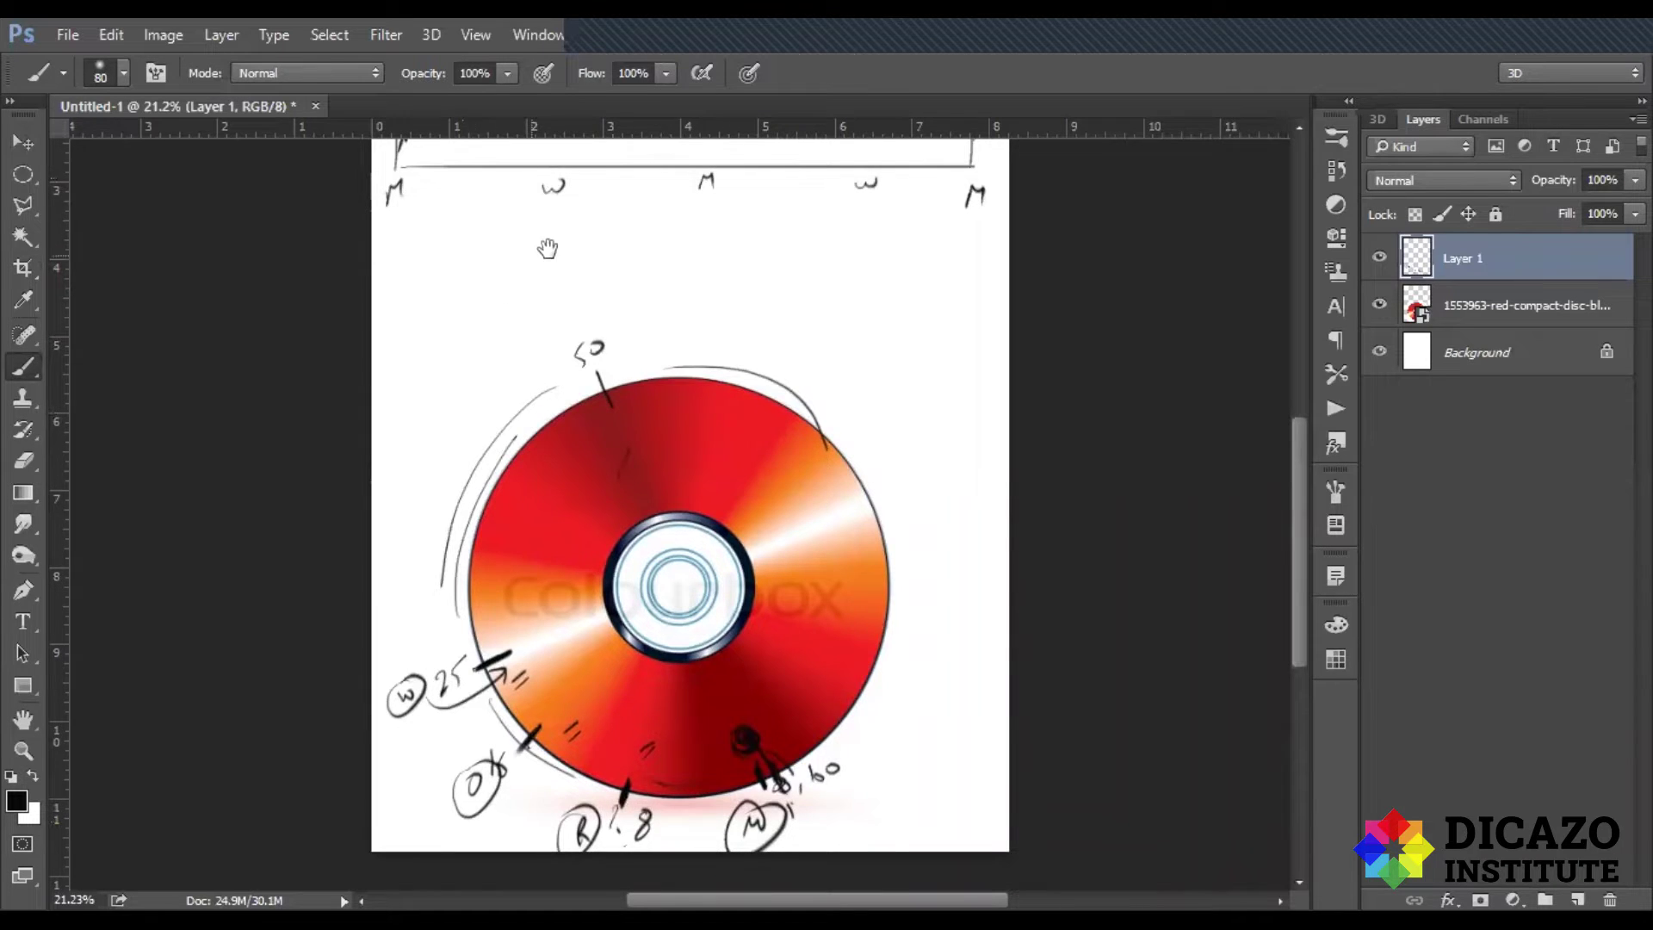
scroll(547, 258, up, 2)
mouse_move(459, 151)
mouse_down()
mouse_move(455, 173)
mouse_move(501, 194)
mouse_move(504, 166)
mouse_up()
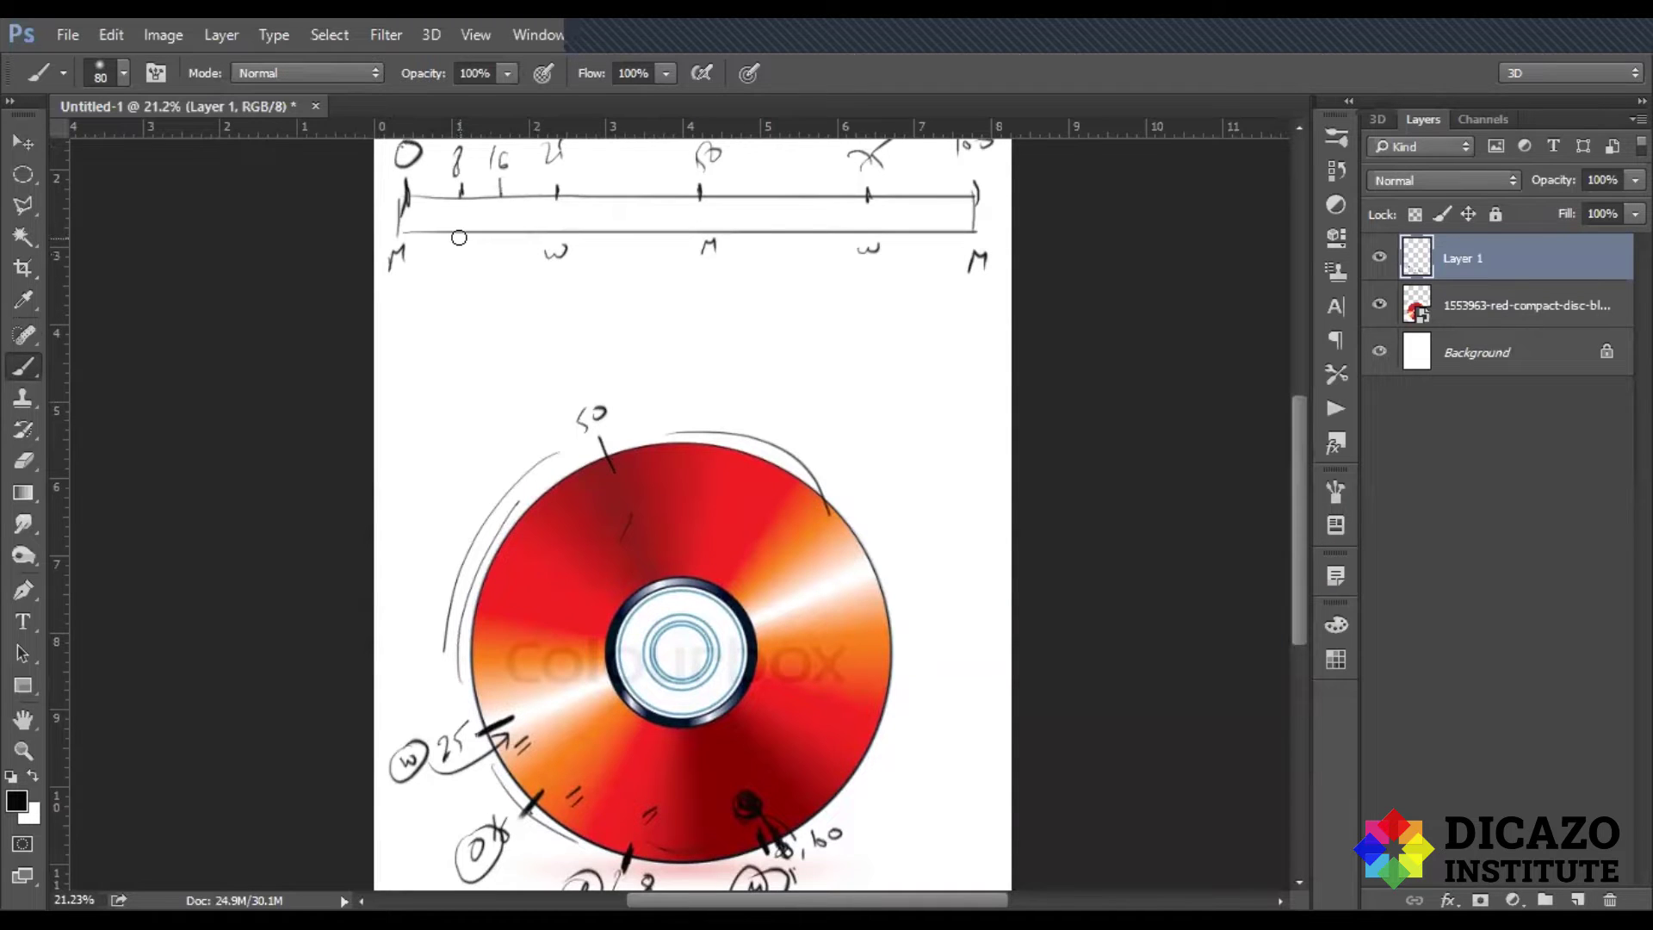
mouse_move(462, 241)
mouse_down()
mouse_move(463, 267)
mouse_move(505, 250)
mouse_up()
mouse_move(601, 156)
mouse_down()
mouse_move(603, 179)
mouse_move(629, 170)
mouse_up()
mouse_move(515, 272)
mouse_down()
mouse_move(611, 268)
mouse_move(607, 246)
mouse_up()
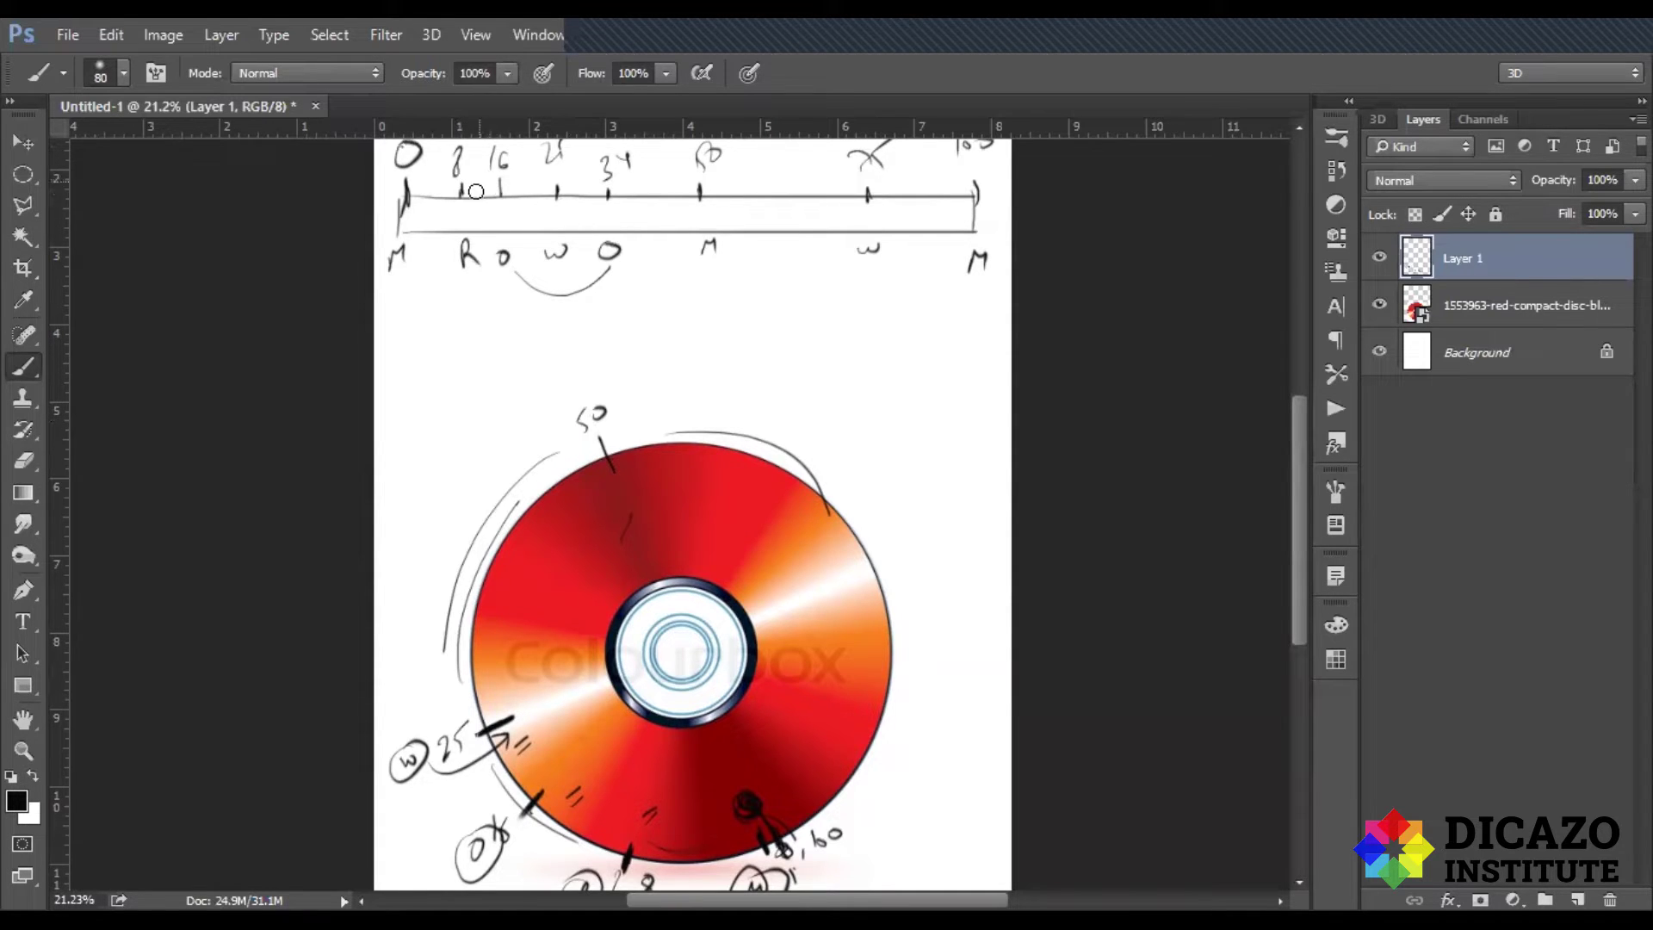
mouse_move(656, 179)
mouse_down()
mouse_move(655, 194)
mouse_move(660, 164)
mouse_up()
drag(663, 239, 663, 254)
drag(479, 282, 678, 286)
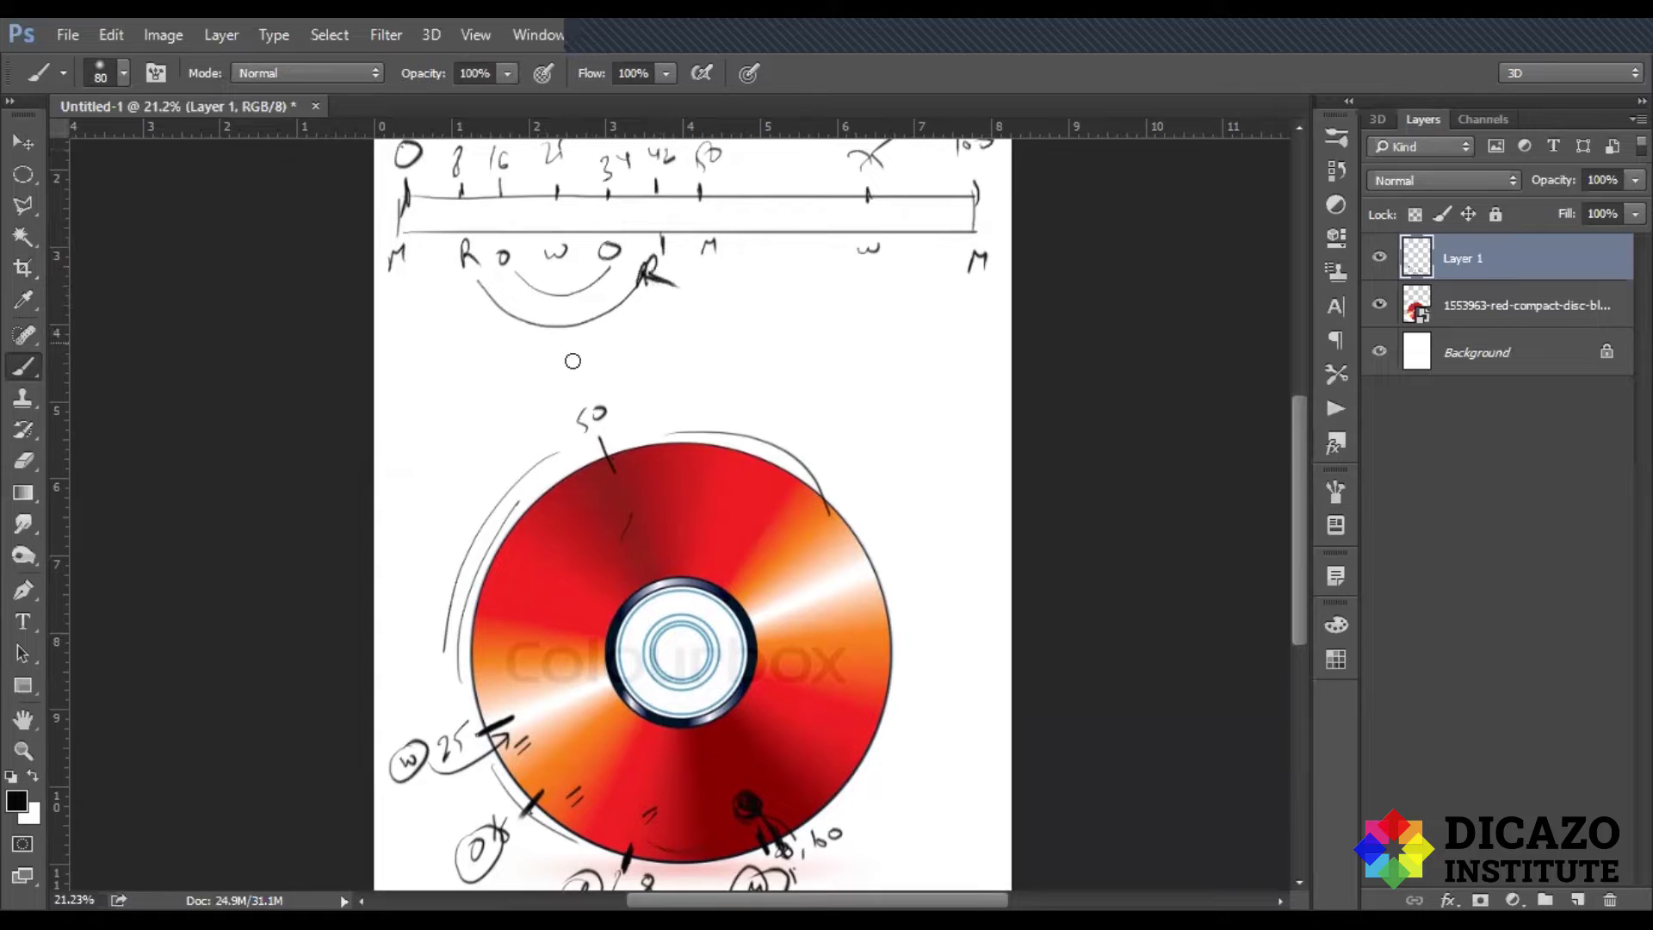
mouse_move(413, 347)
mouse_down()
mouse_move(688, 318)
mouse_move(692, 337)
mouse_up()
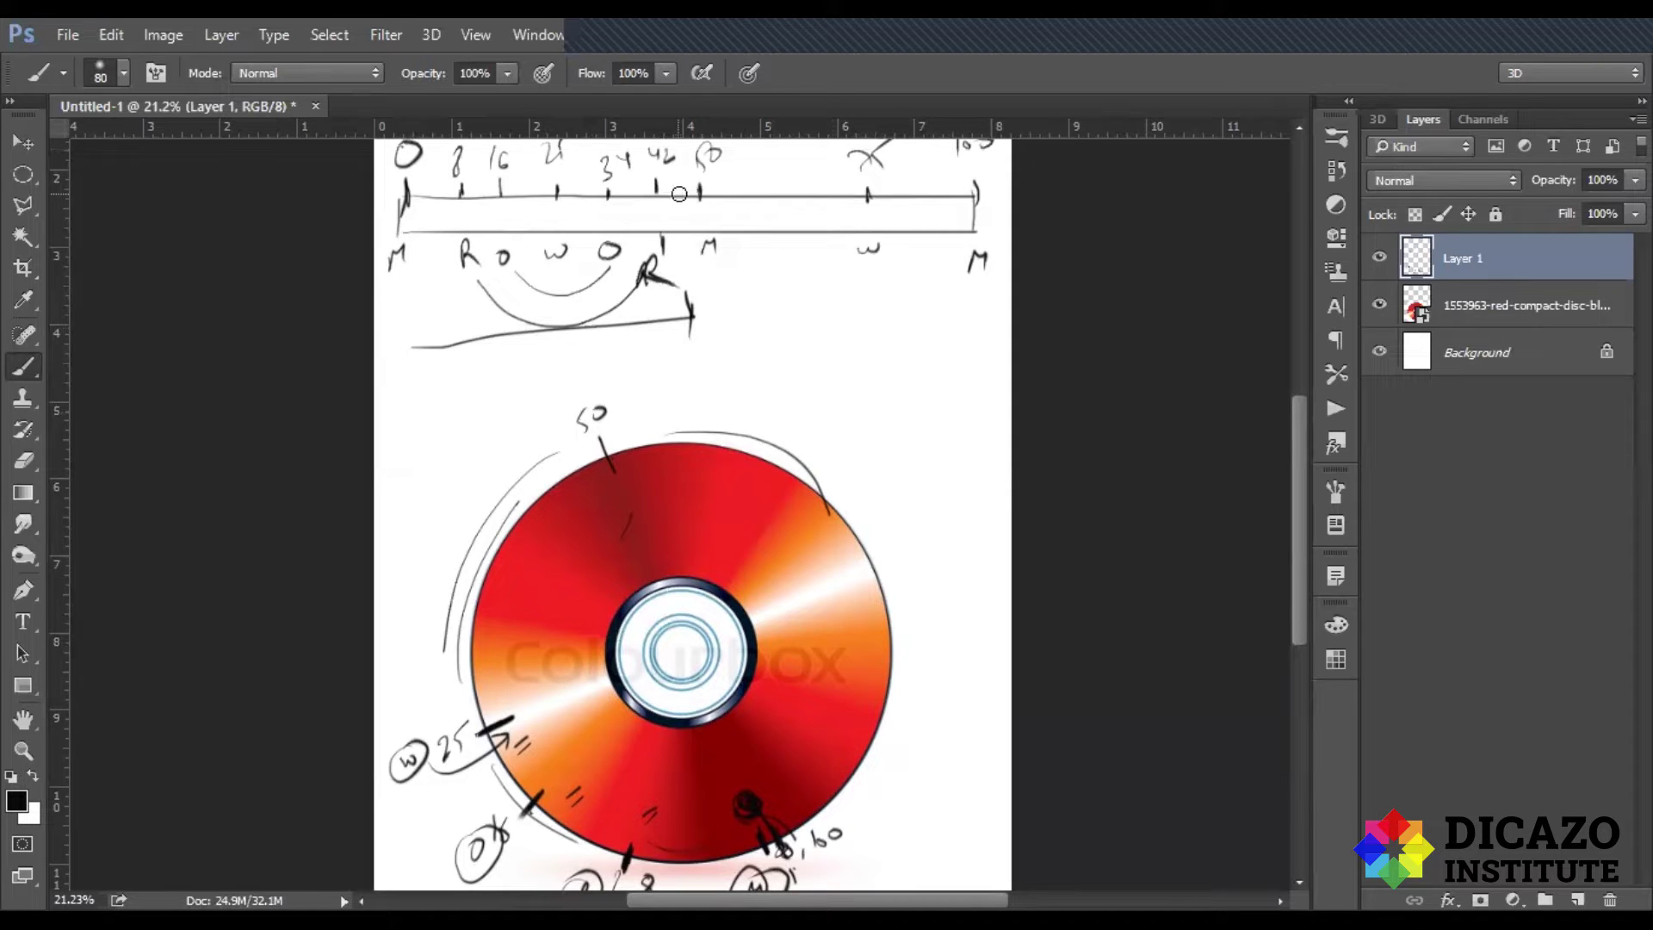
Step: Add a tick right of 50 marked R, and annotate the 66 position with an arc and O
mouse_move(744, 186)
mouse_down()
mouse_move(743, 200)
mouse_move(746, 175)
mouse_move(763, 175)
mouse_up()
mouse_move(751, 241)
mouse_down()
mouse_move(755, 291)
mouse_move(771, 291)
mouse_up()
drag(610, 267, 753, 274)
drag(783, 250, 792, 251)
drag(794, 157, 813, 166)
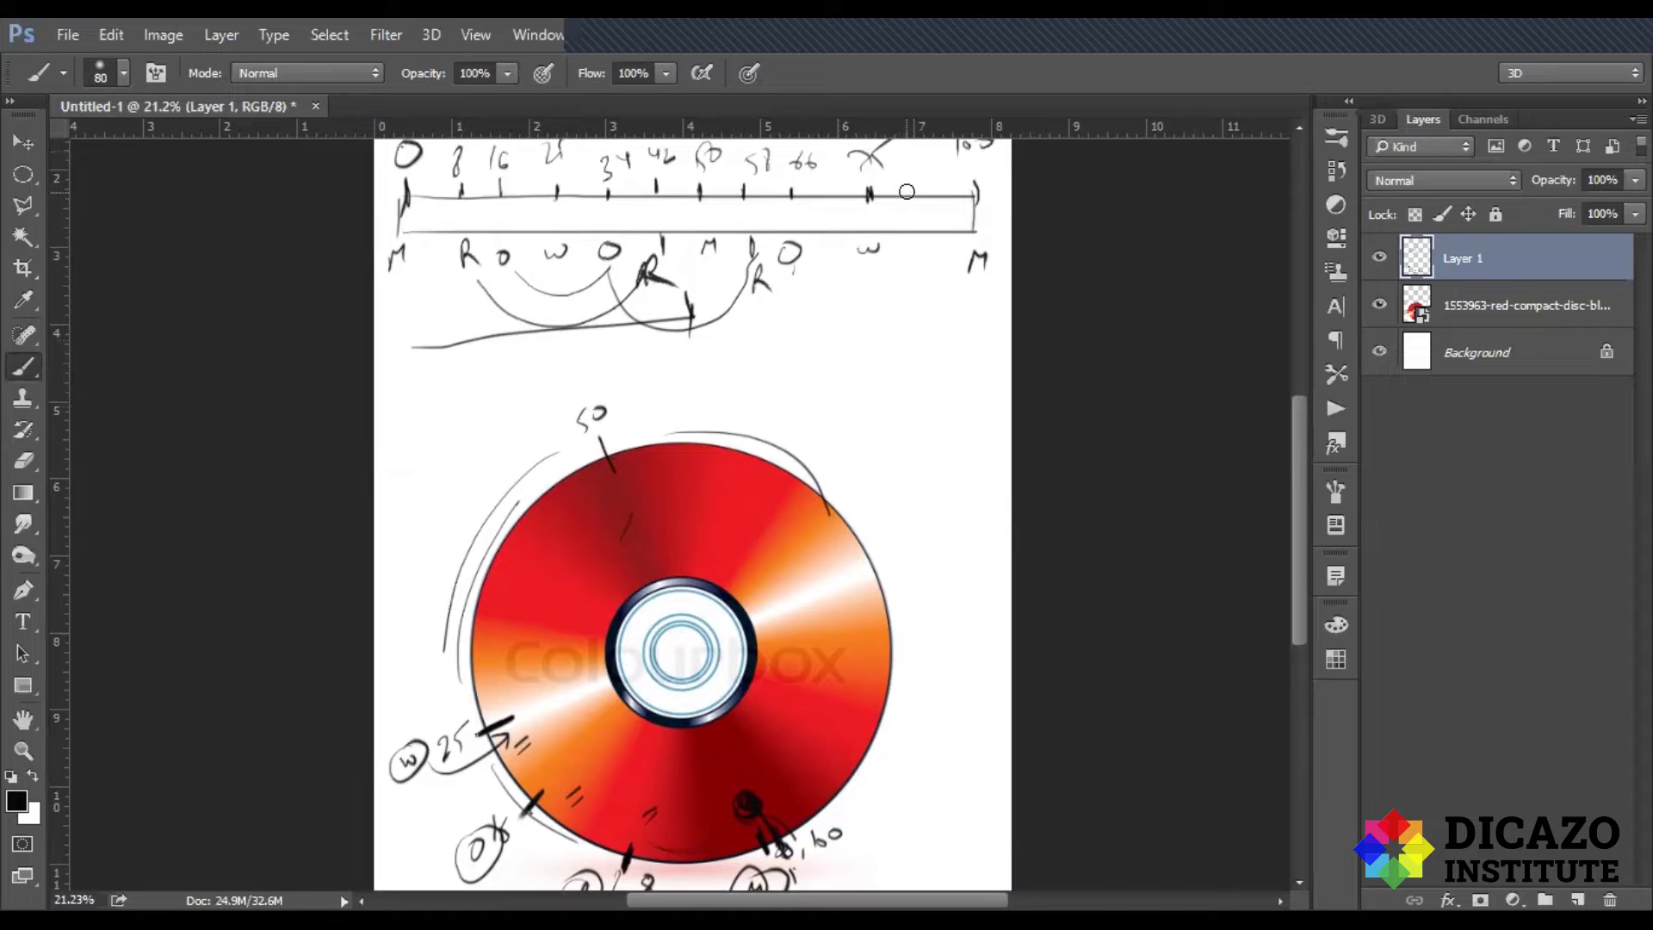
Step: Label the 84 and 92 positions, add OR before the final M, and draw a long curved line
drag(911, 153, 928, 174)
drag(964, 168, 977, 181)
drag(913, 249, 909, 251)
drag(931, 248, 944, 269)
drag(440, 382, 1037, 359)
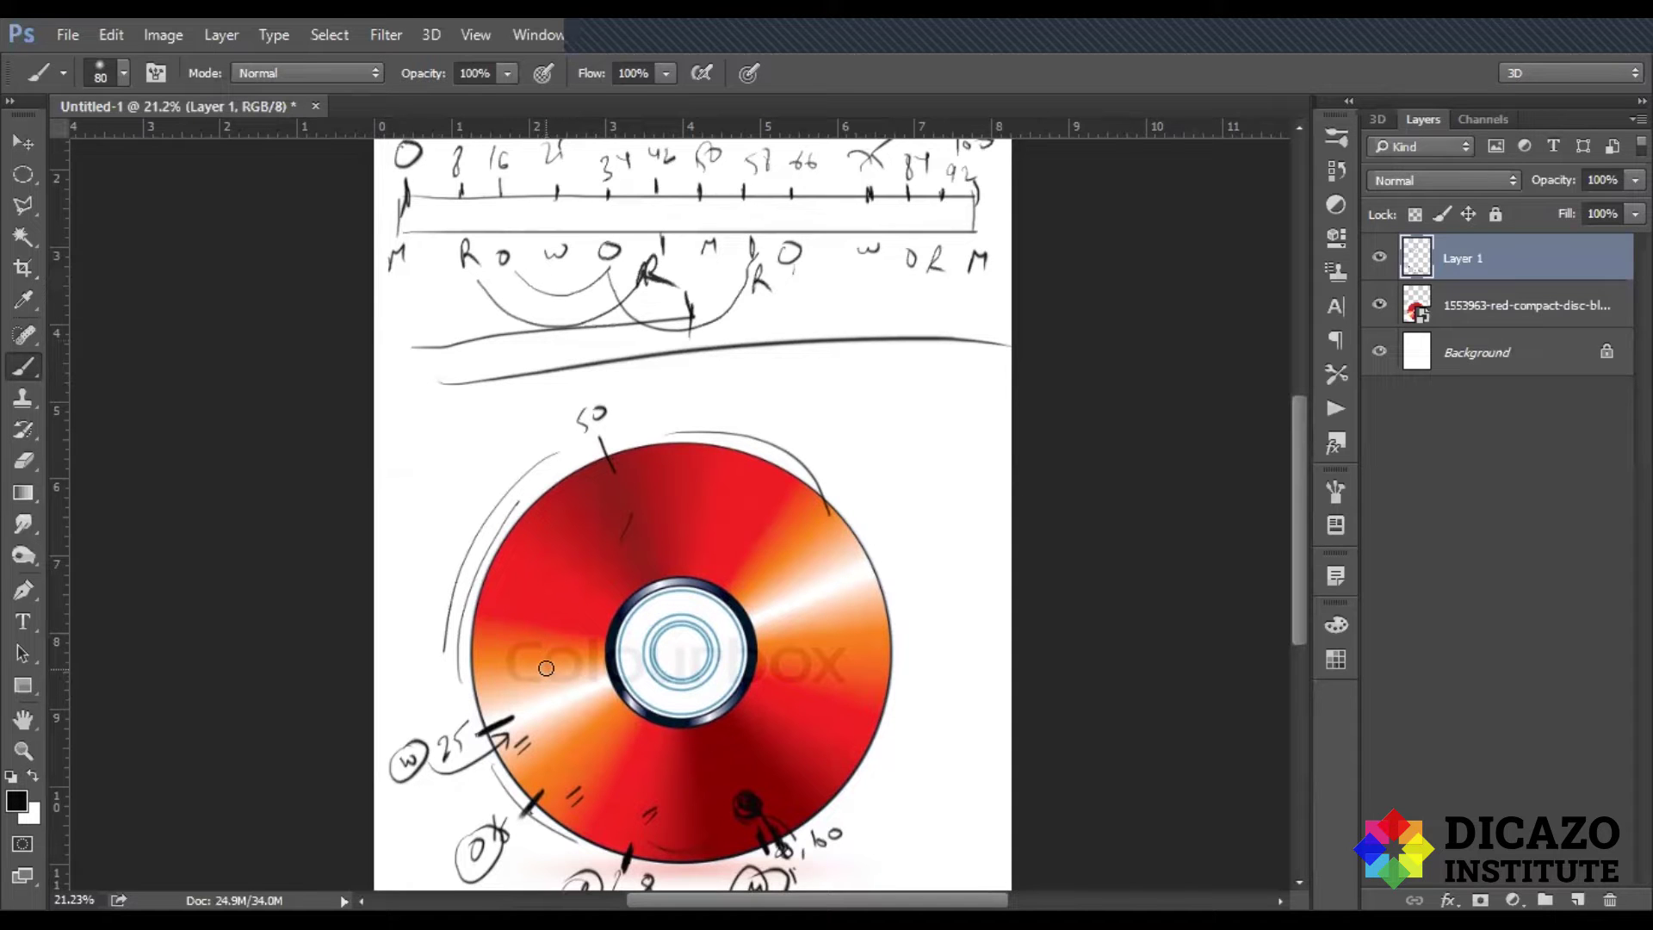
key(z)
click(619, 553)
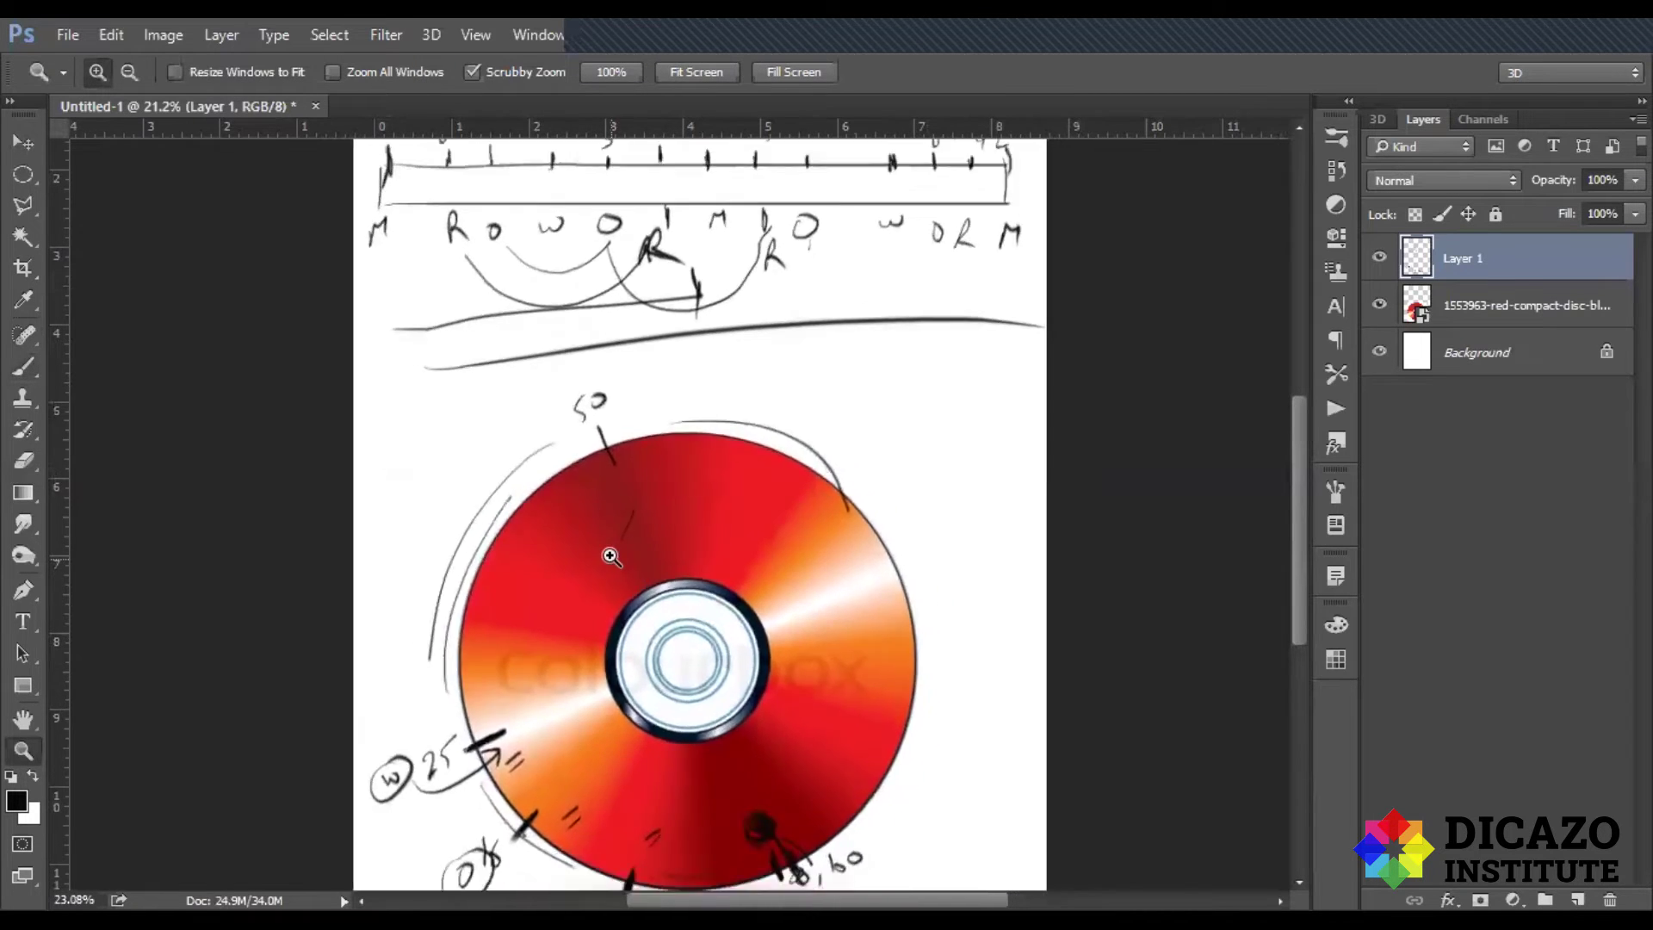
scroll(610, 557, down, 1)
scroll(610, 557, down, 1)
key(b)
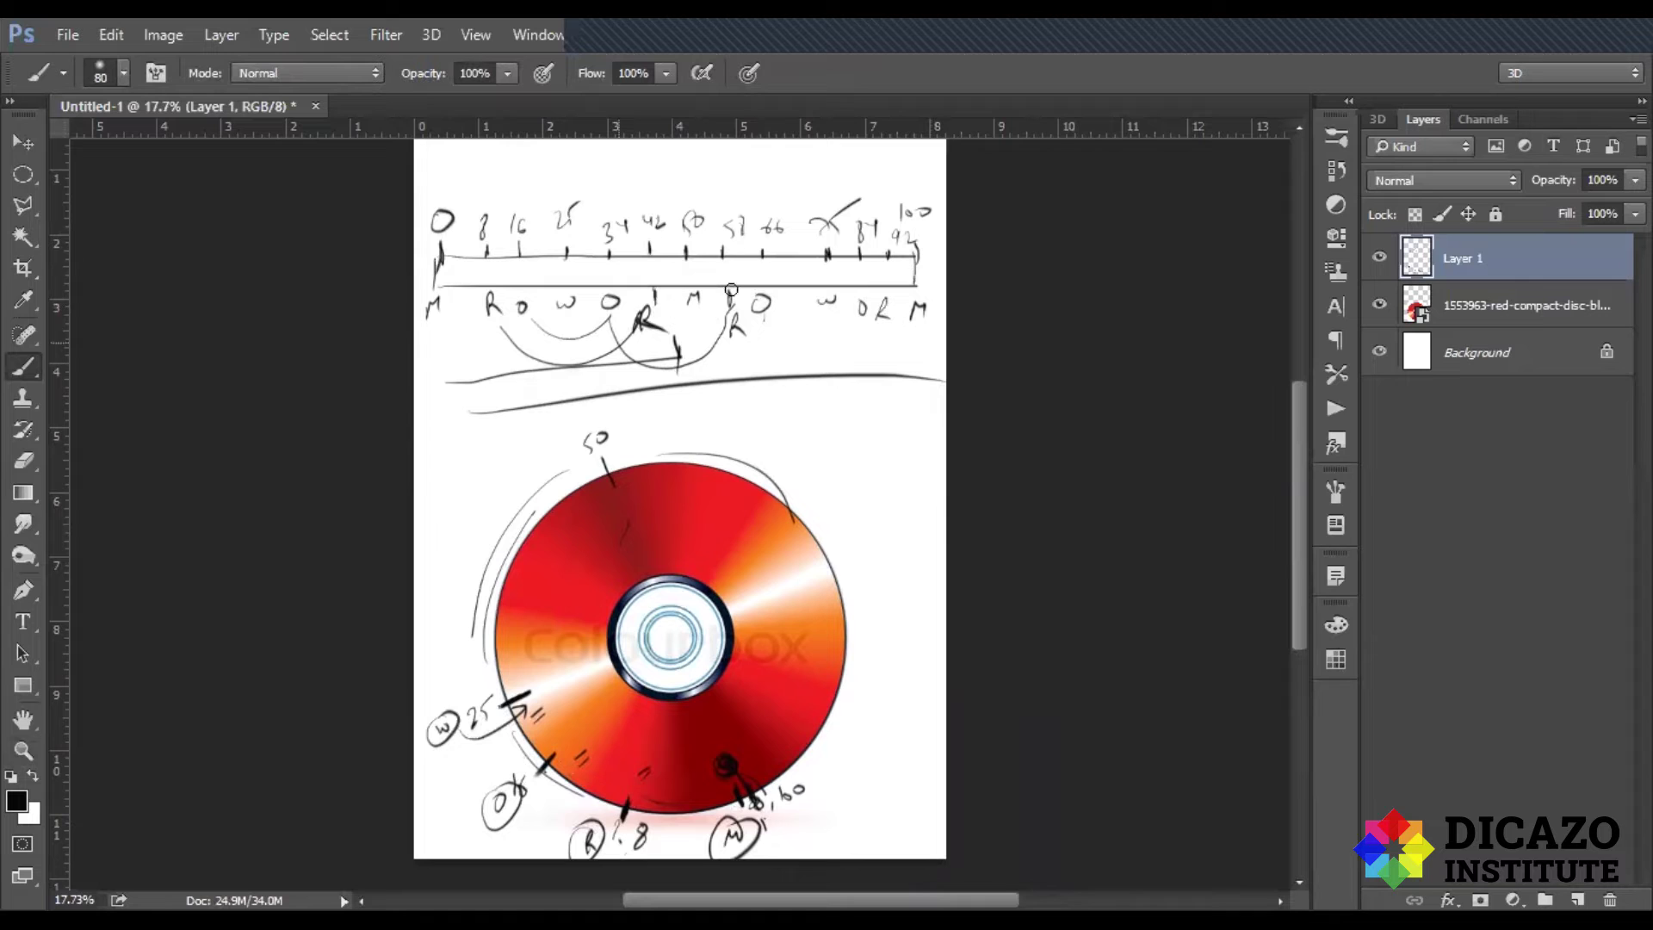
Step: Set both end stops of the gradient to dark red #860102
click(20, 493)
click(124, 68)
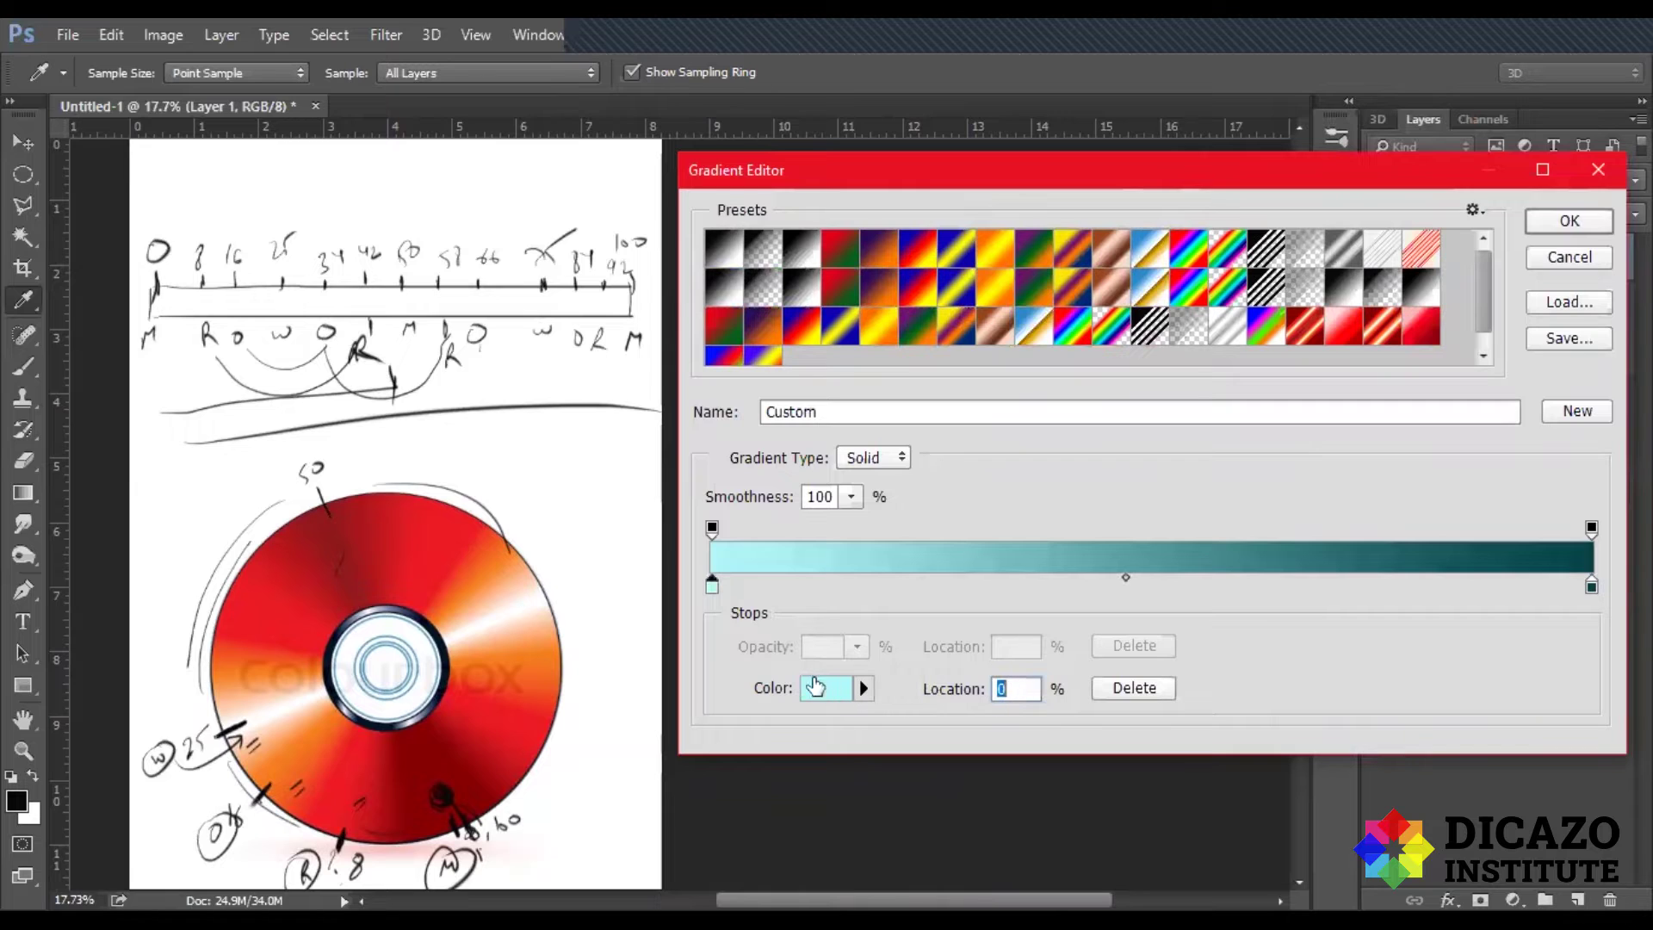
click(827, 688)
text(860102)
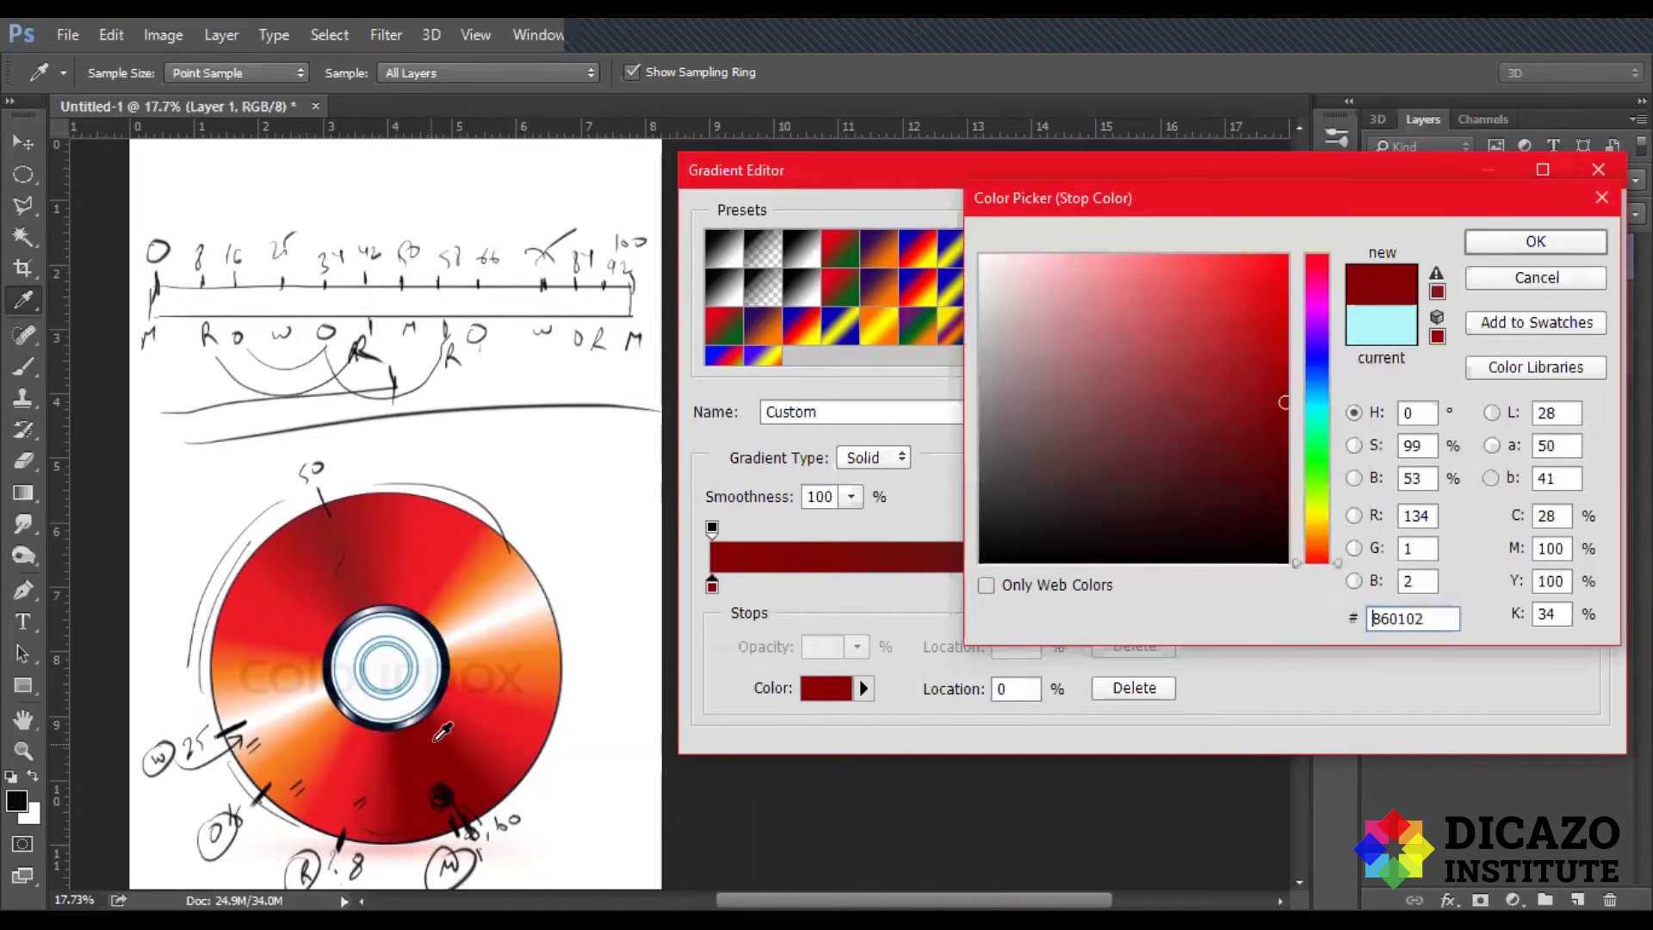
drag(1440, 618, 1368, 618)
key(ctrl+c)
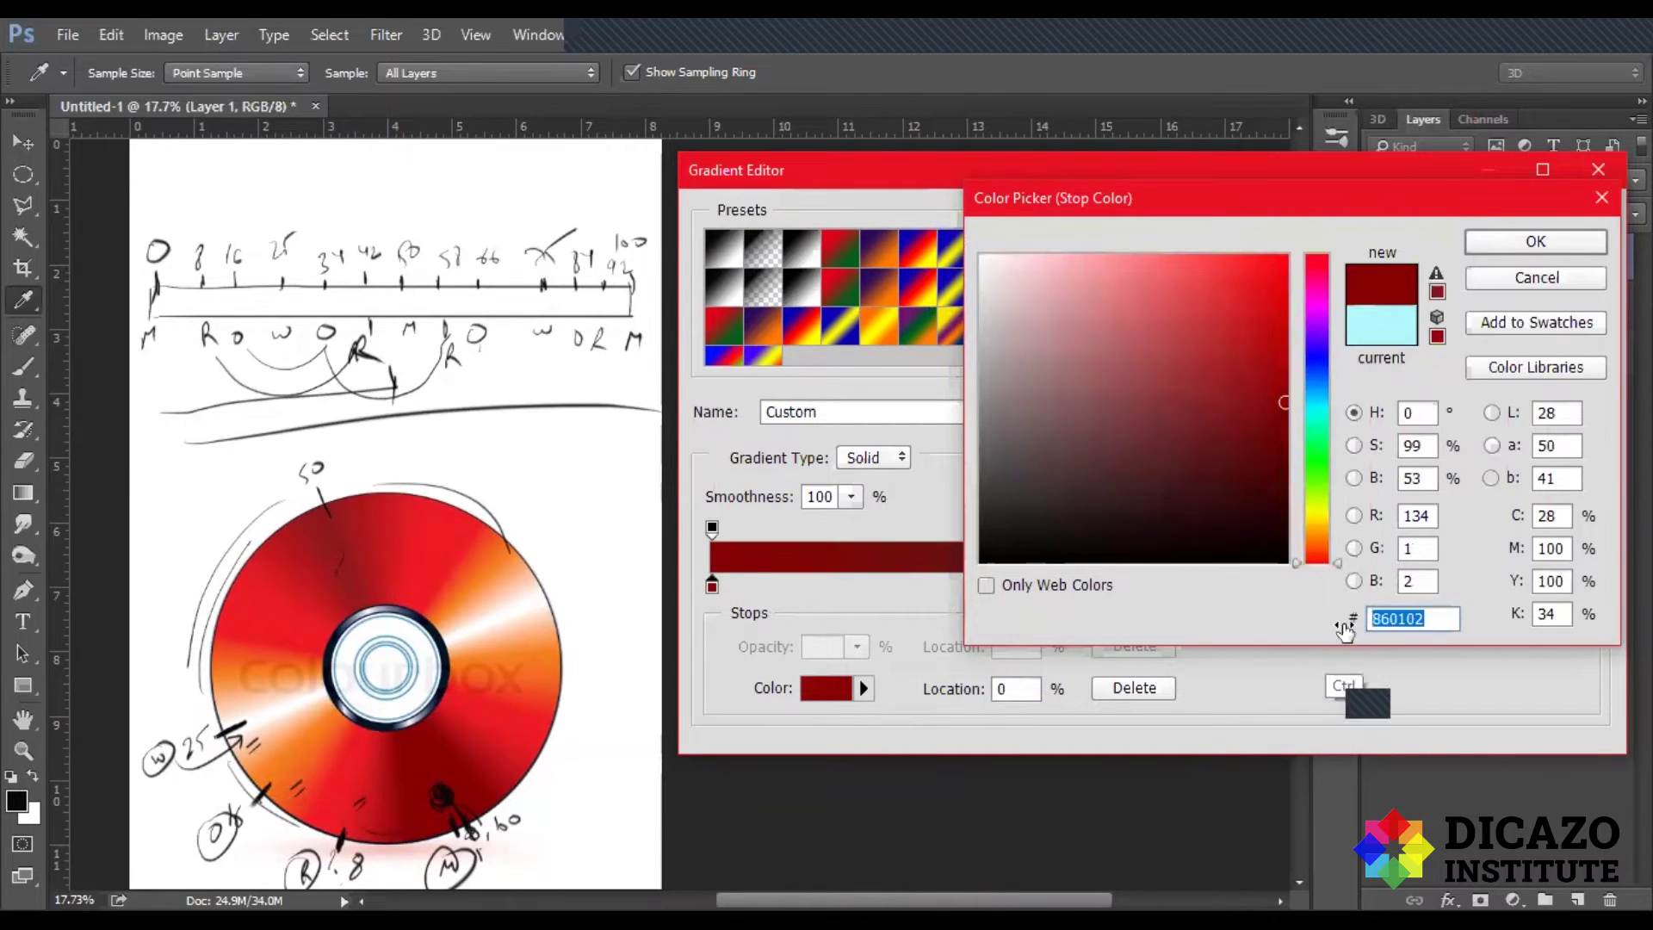
click(1535, 242)
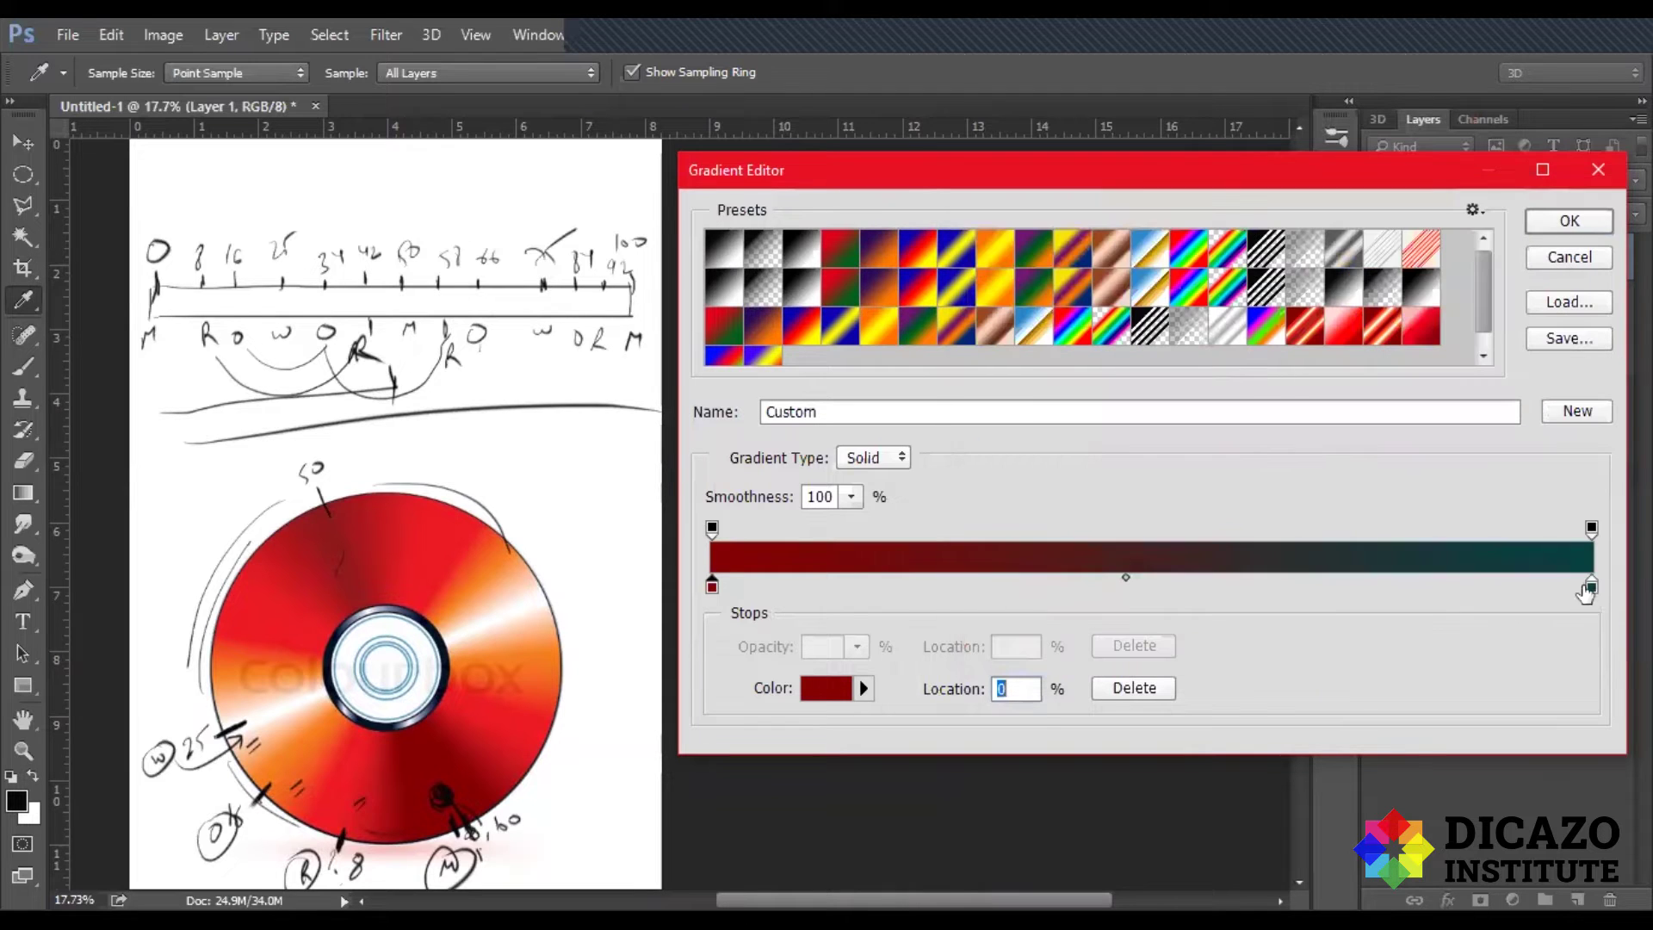
click(1591, 587)
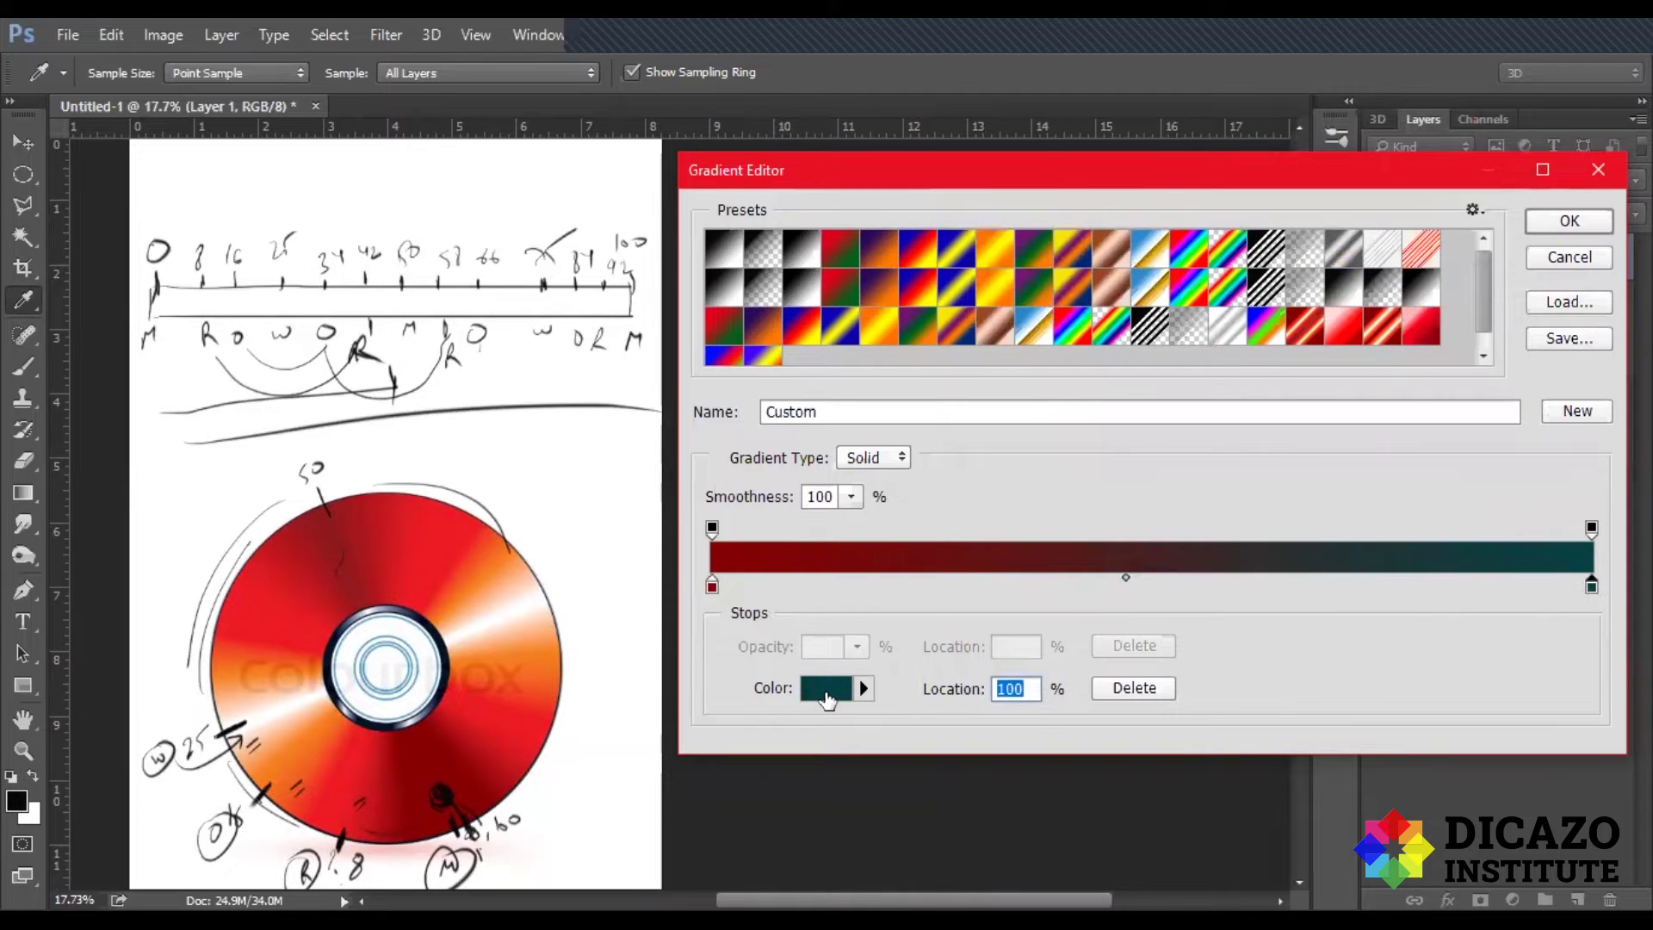
click(825, 688)
key(ctrl+v)
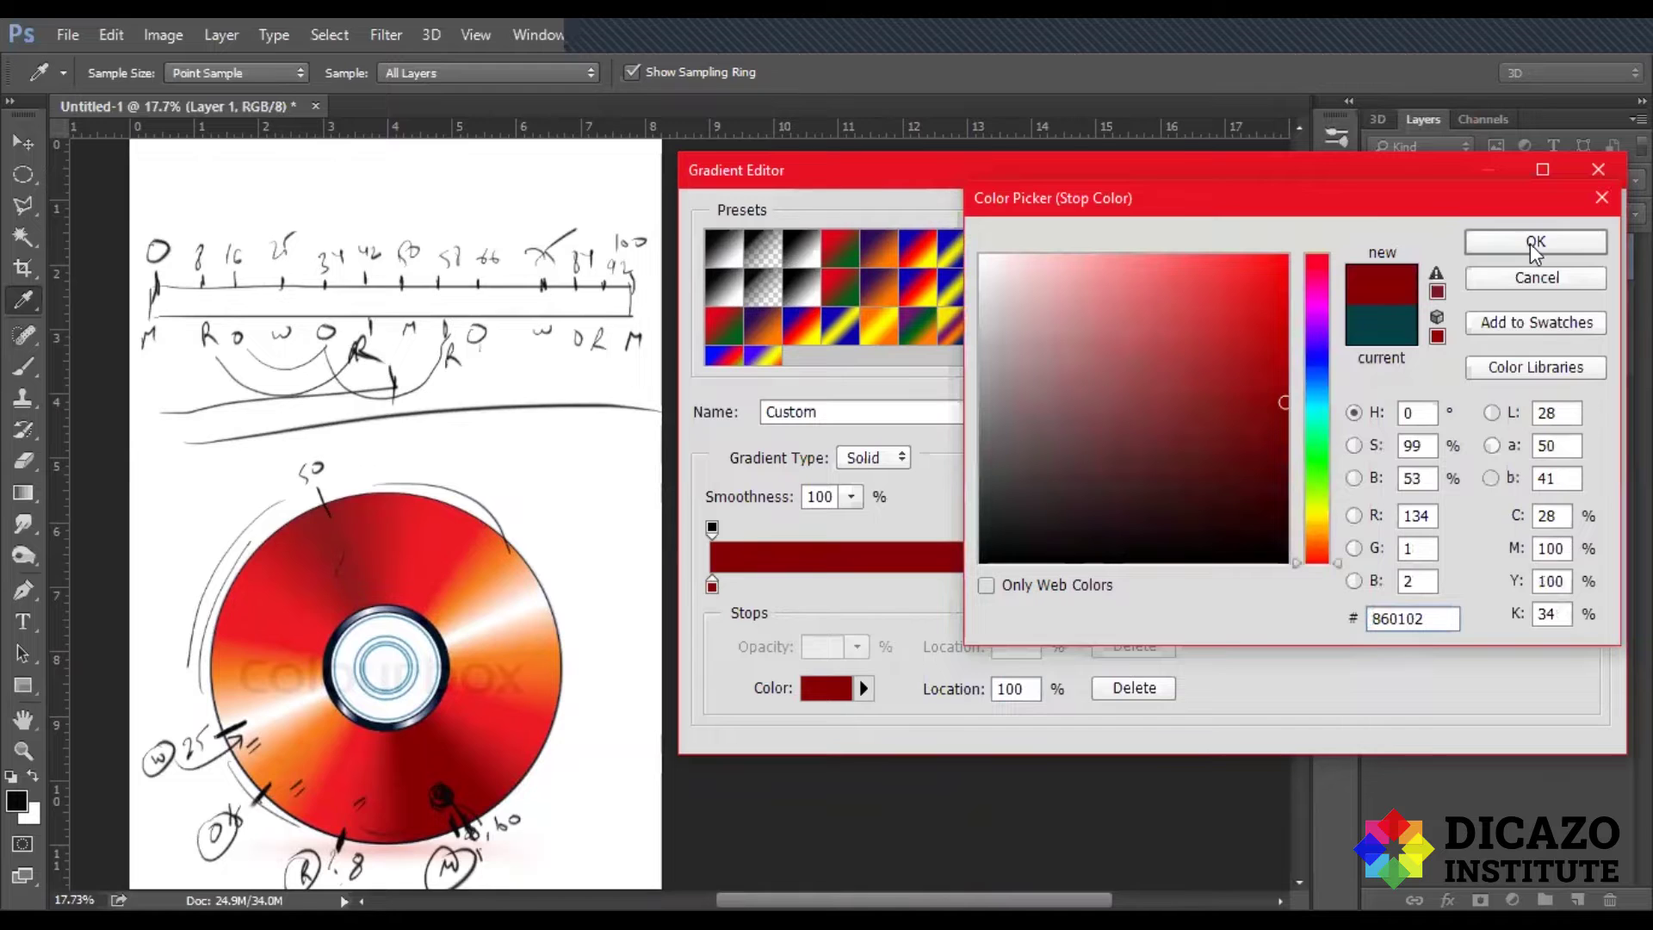
click(1533, 243)
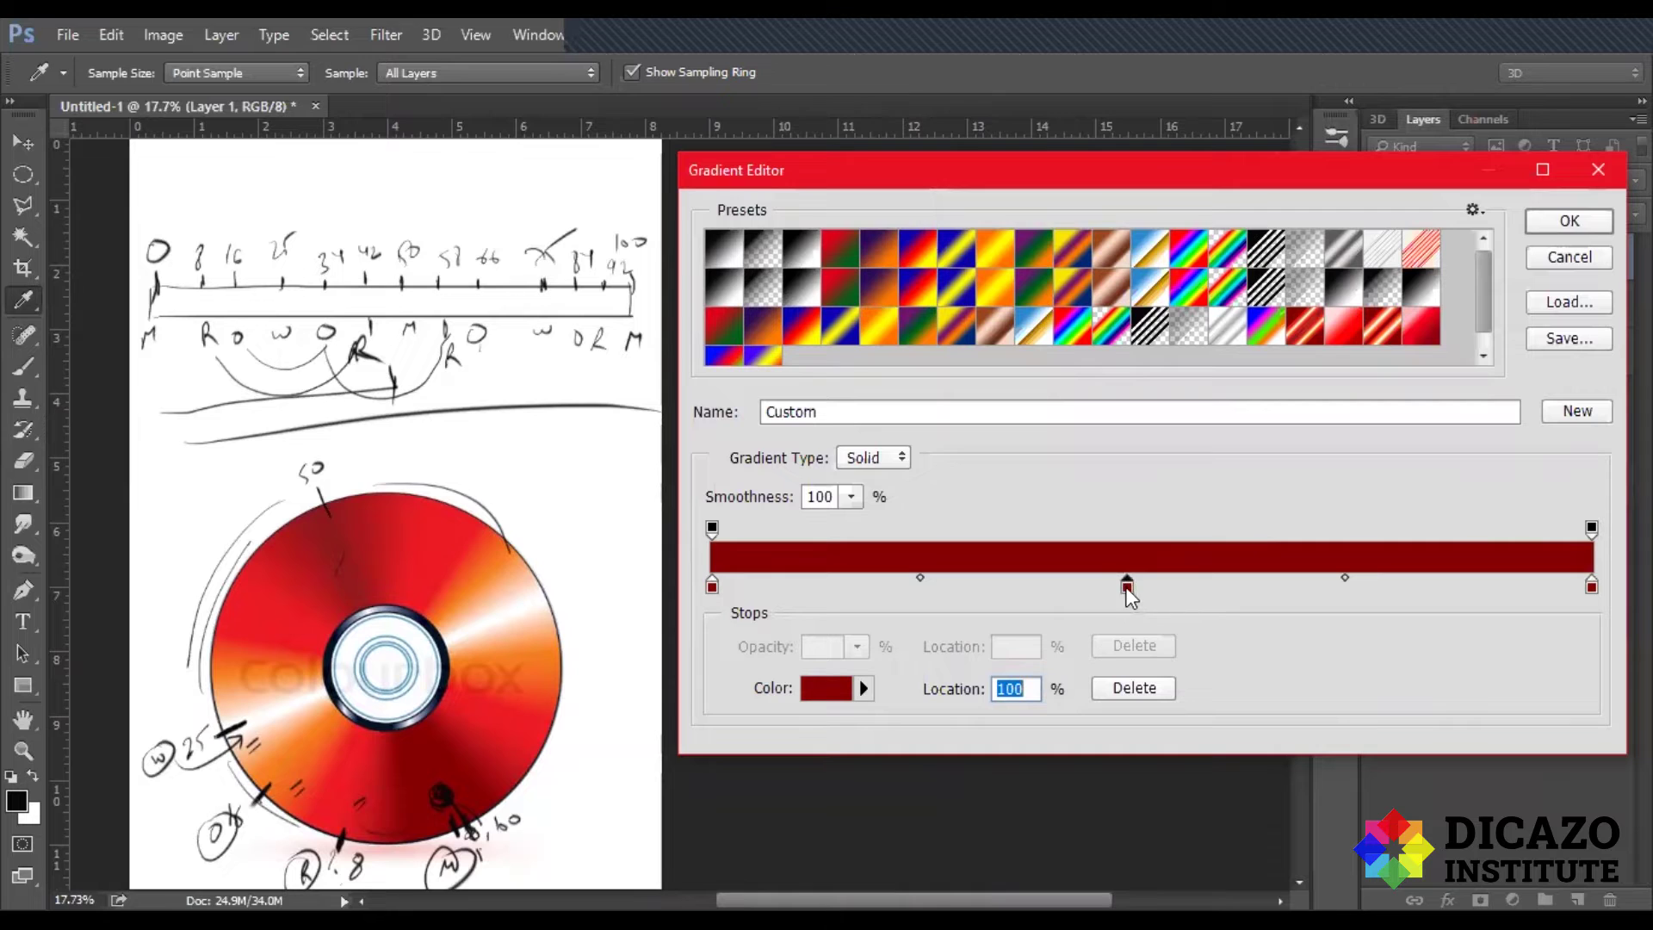
Step: Add a dark red colour stop at 50% and another new stop at 25%
drag(1128, 586, 1130, 589)
text(50)
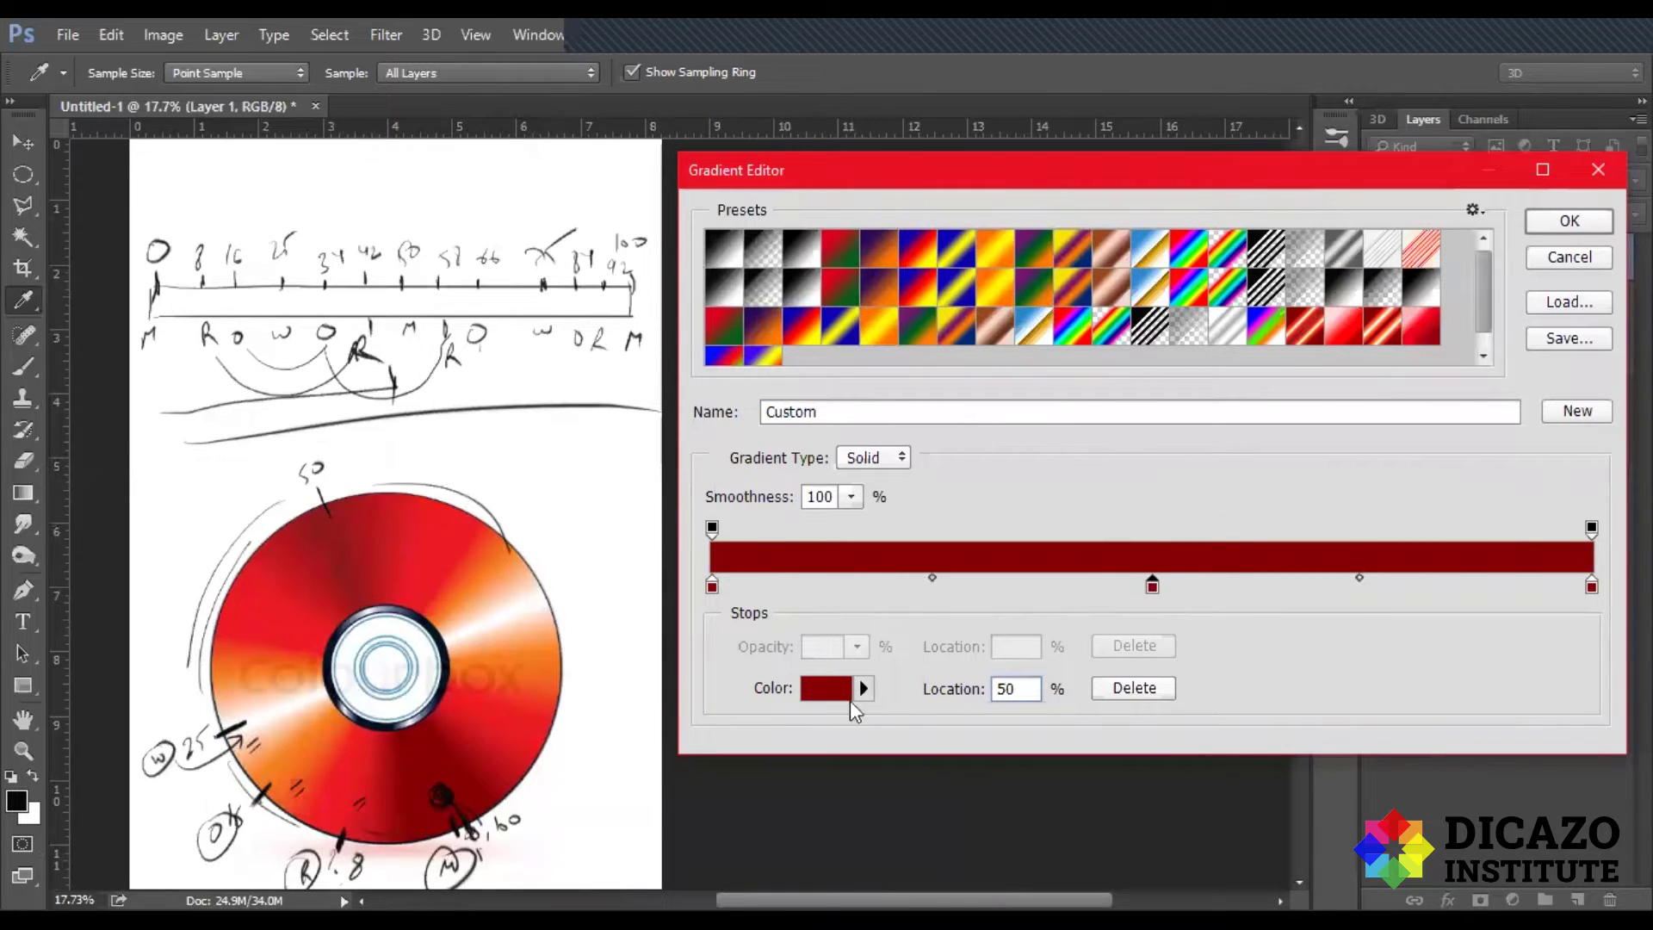
click(839, 690)
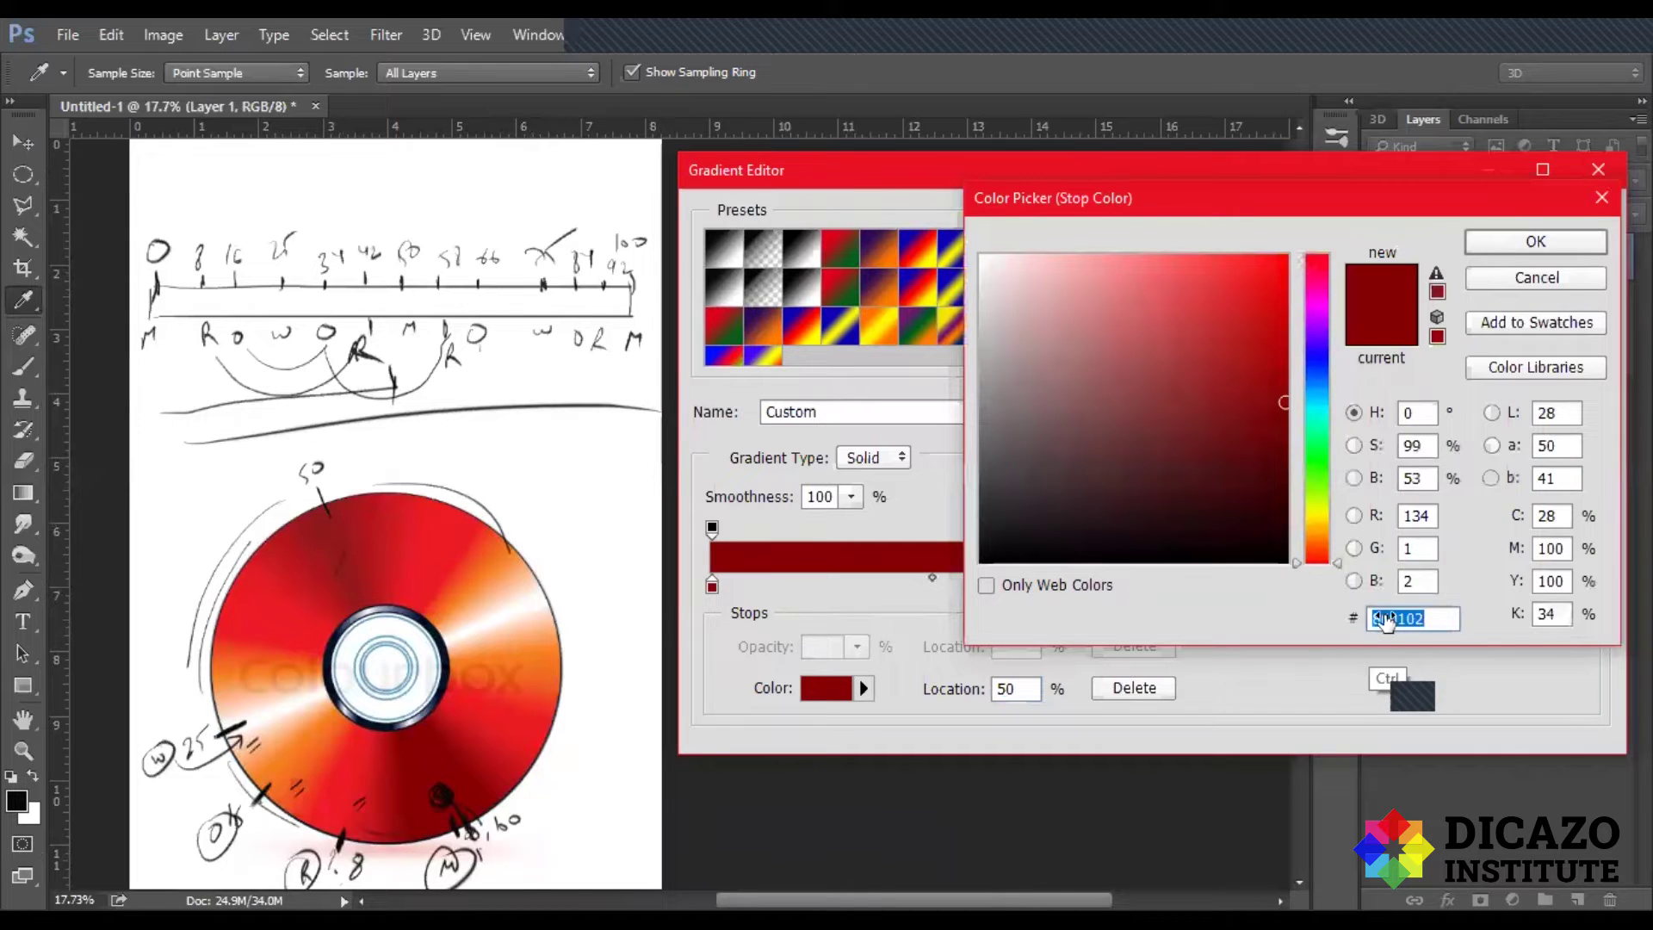
click(1536, 241)
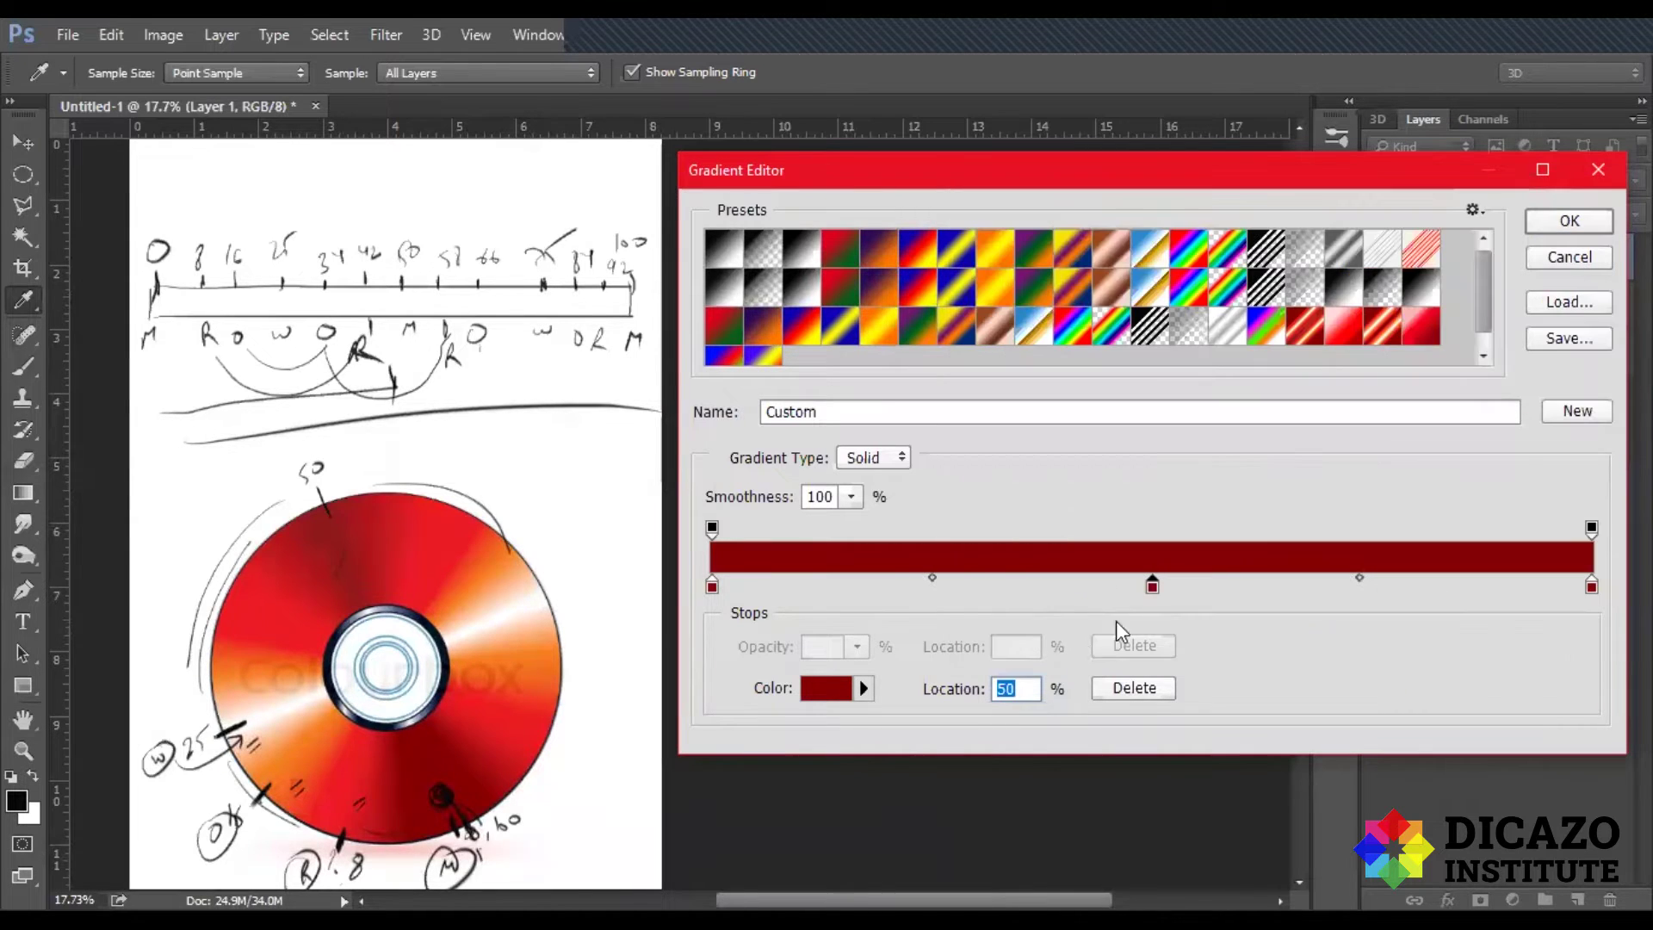
click(930, 592)
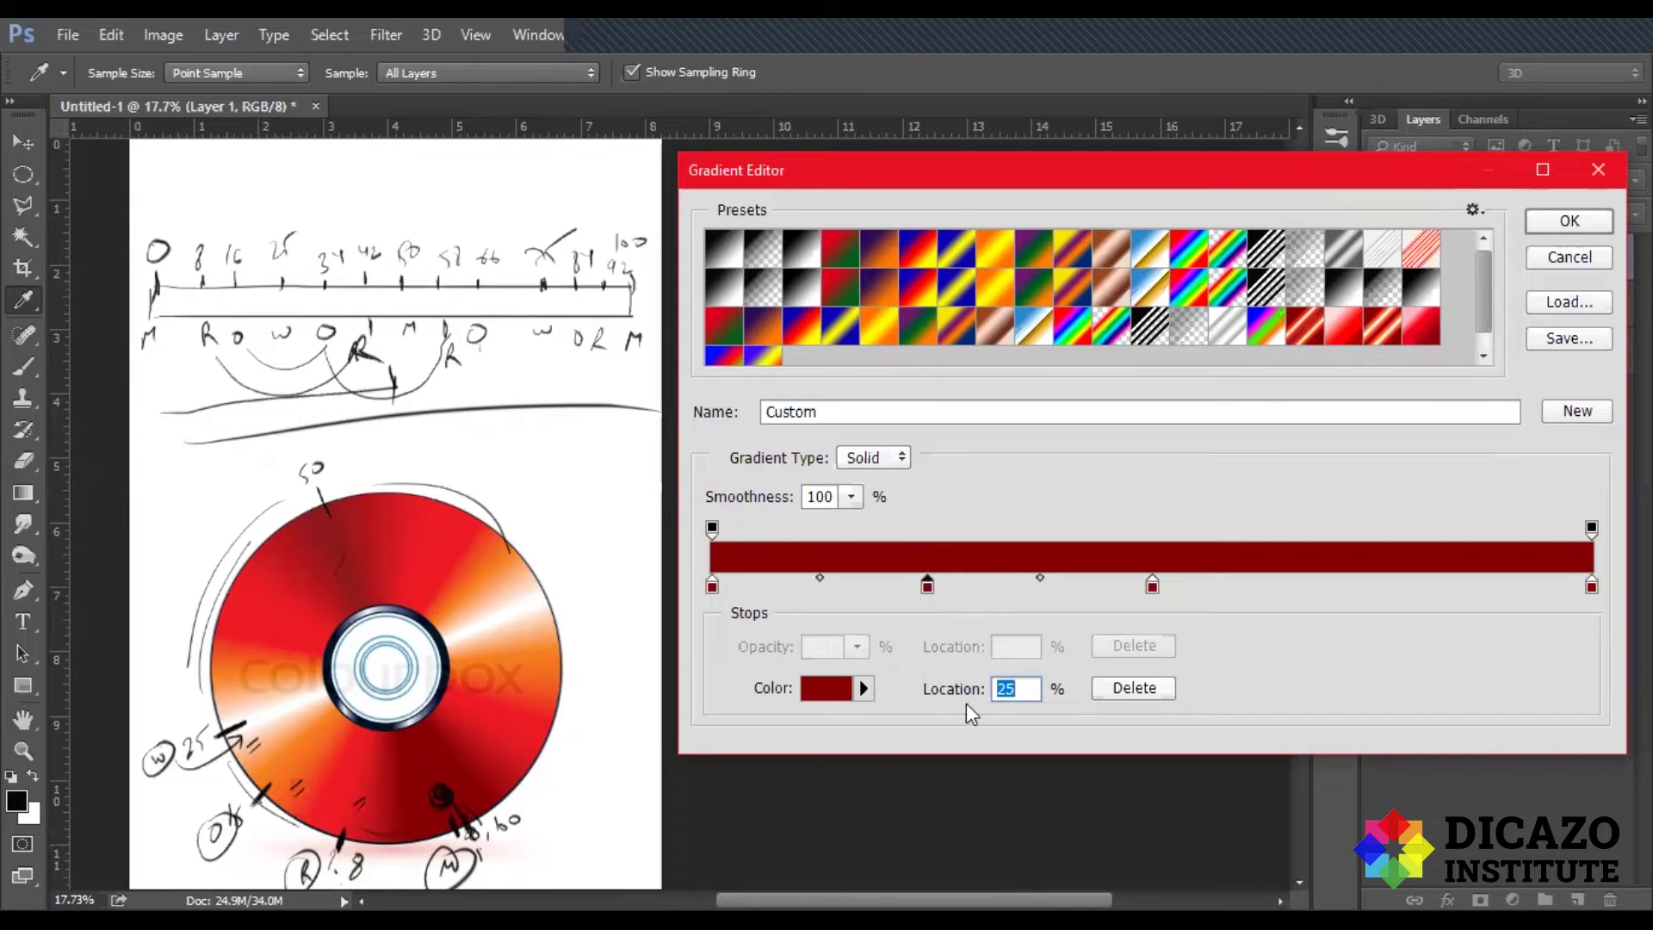
Step: Make the 25% stop white and add duplicate stops near the gradient's left end
click(839, 688)
click(981, 257)
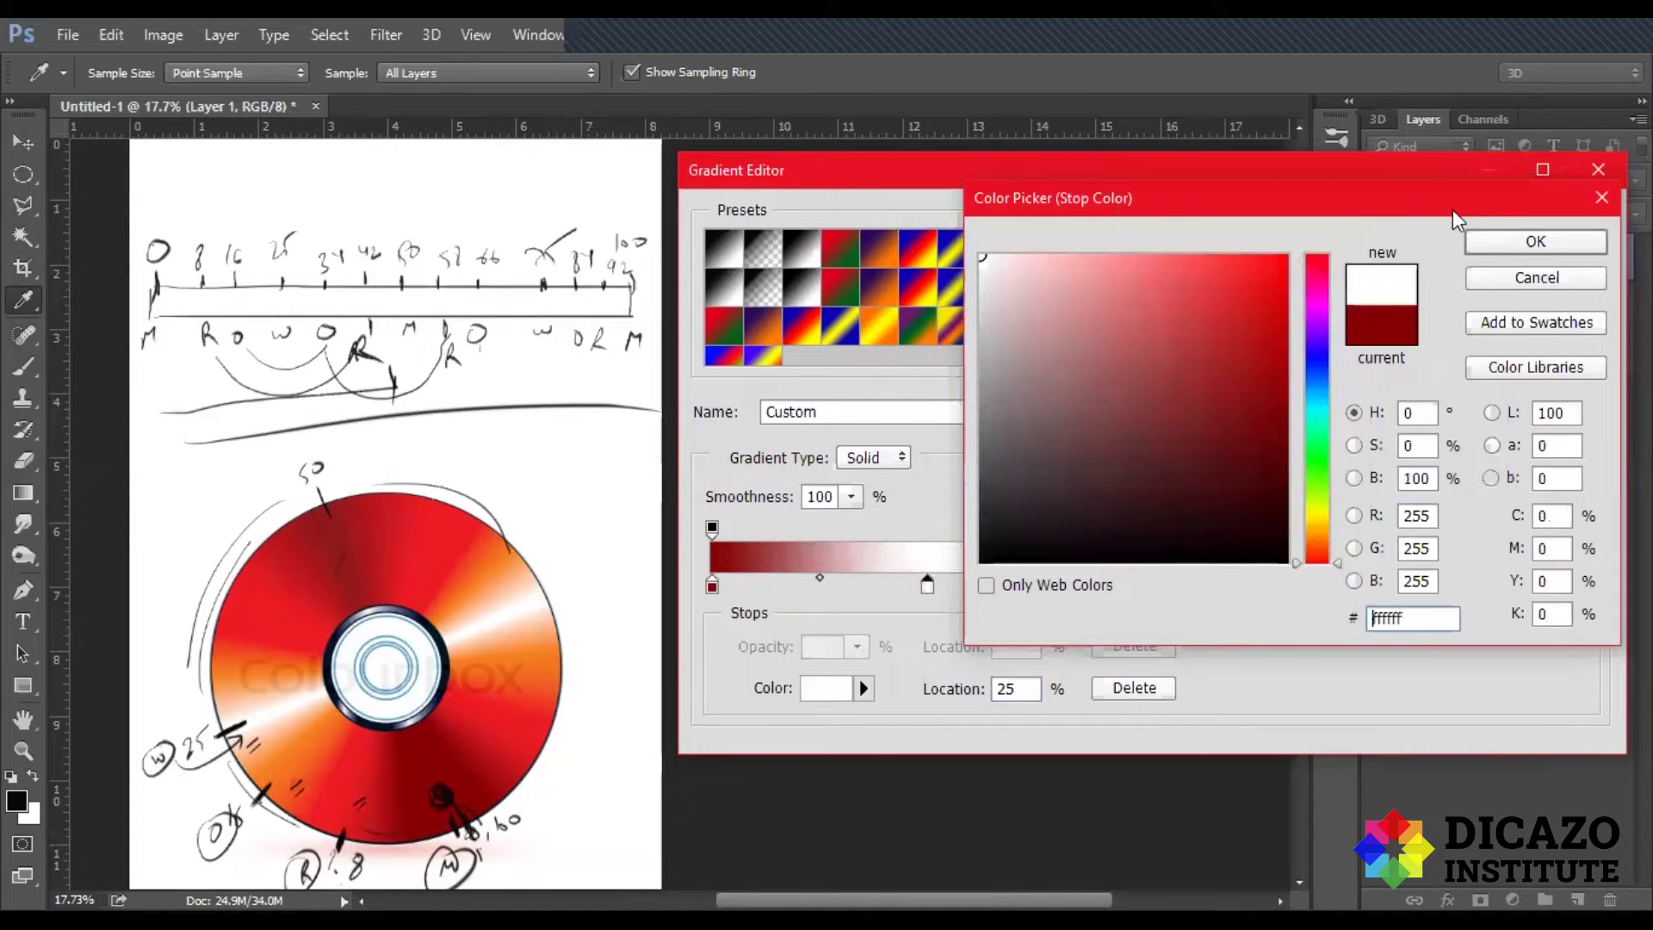
click(1535, 242)
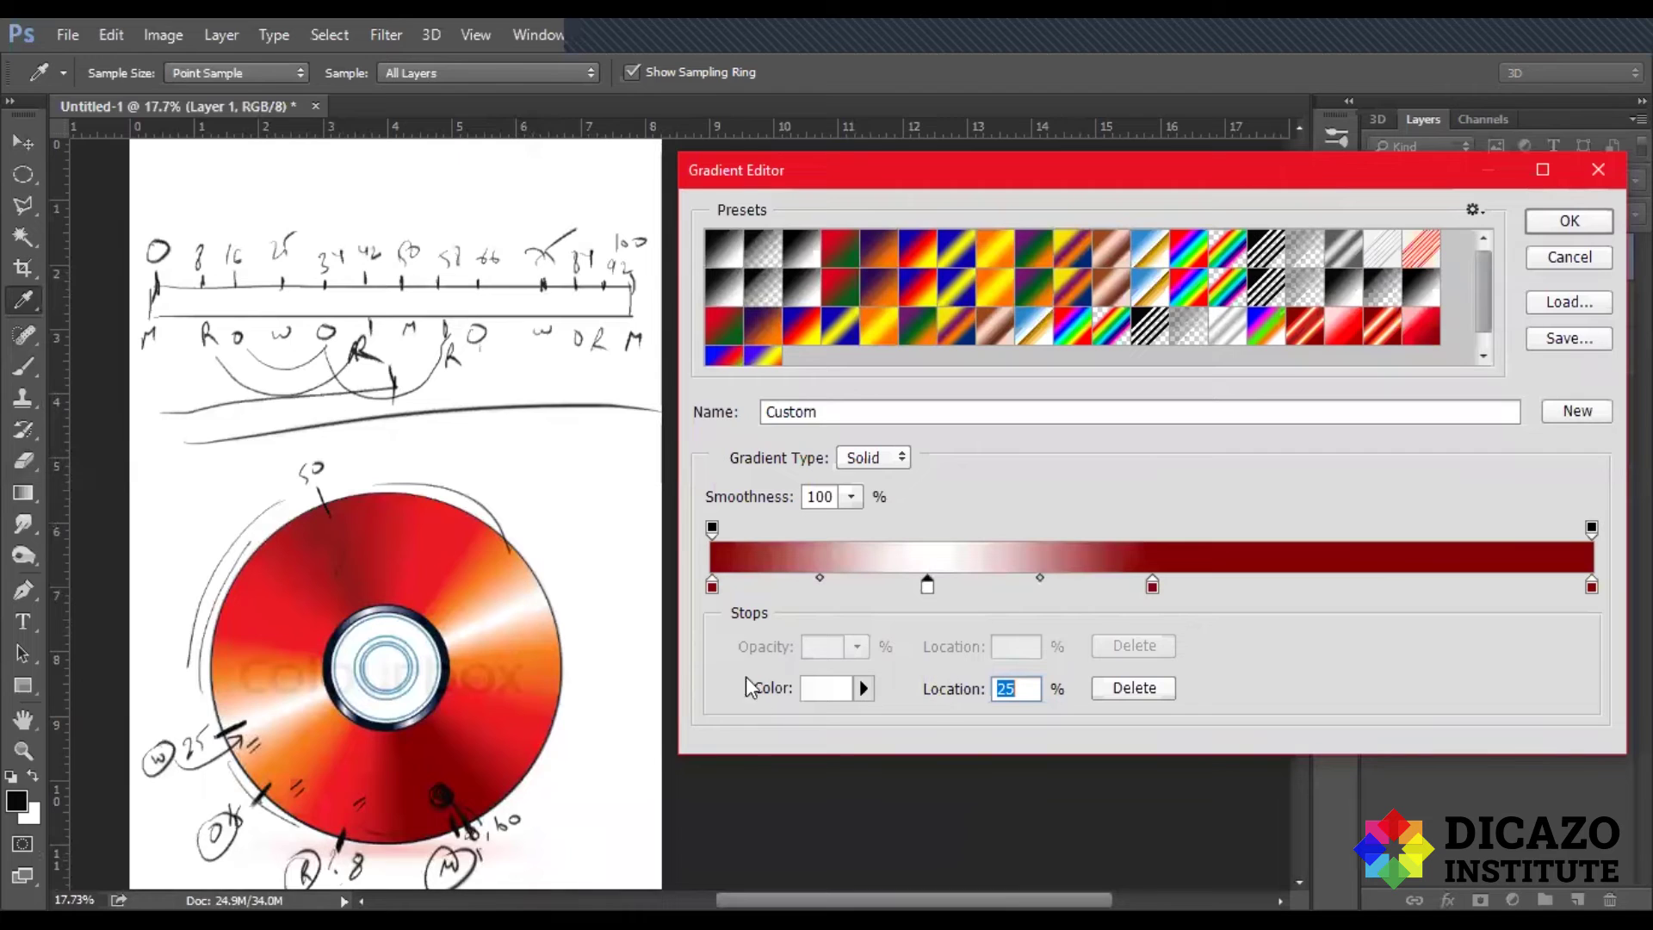
click(787, 587)
click(793, 594)
mouse_move(795, 586)
mouse_down()
mouse_move(846, 583)
mouse_move(781, 587)
mouse_up()
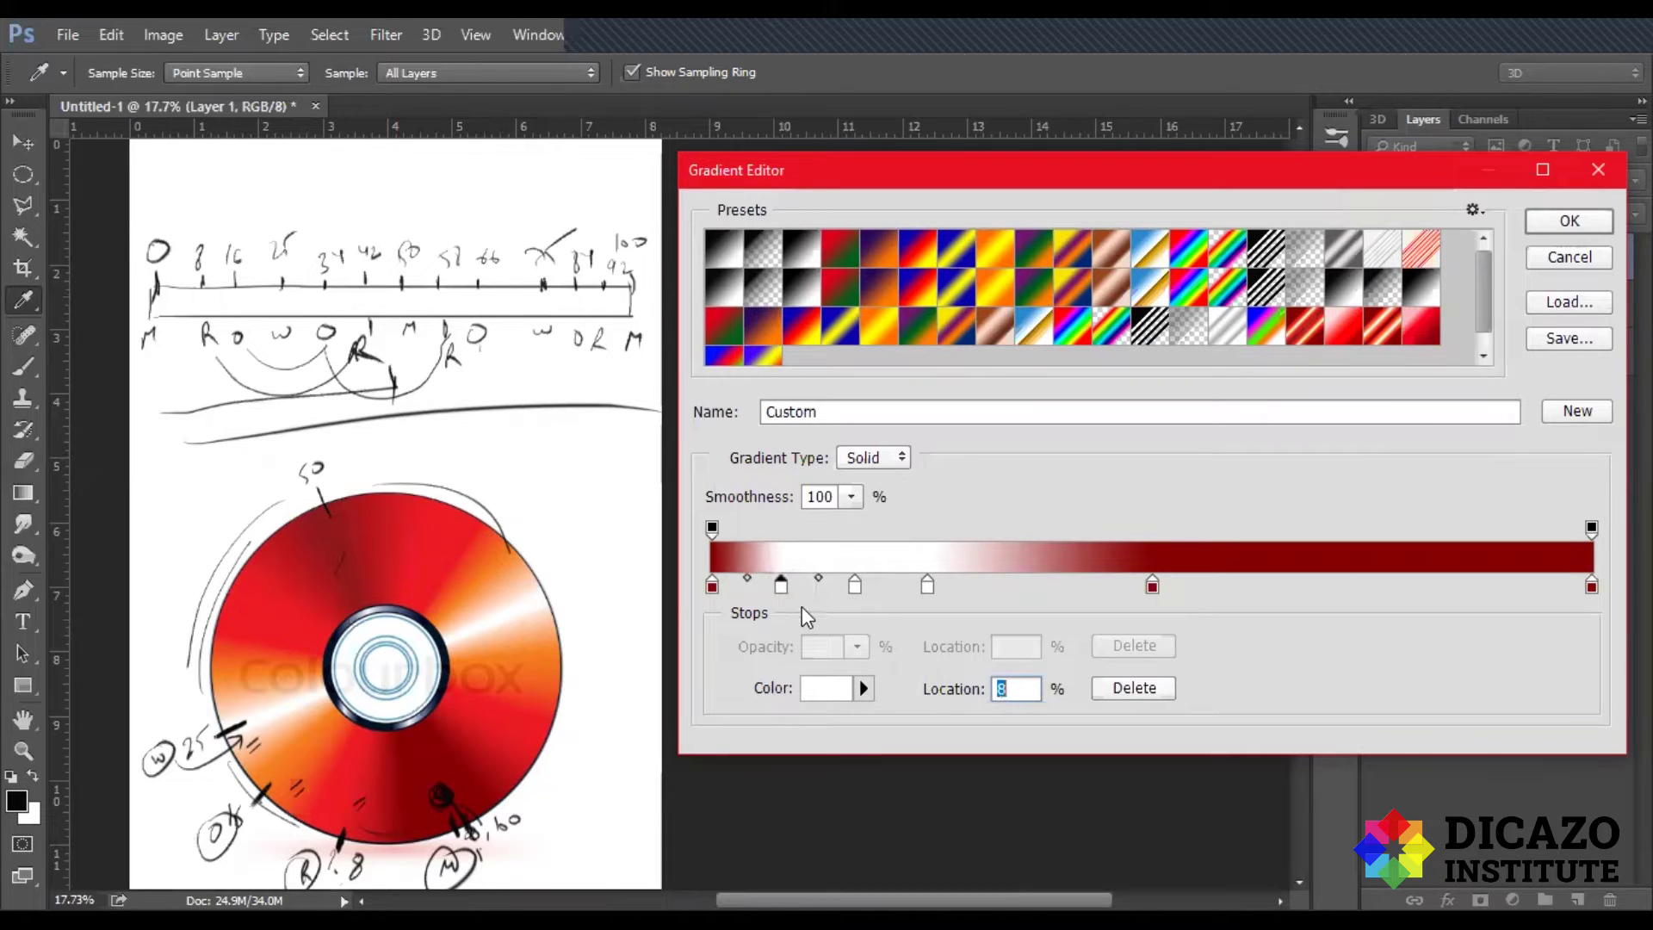
Step: Set the 8% stop to the bright red sampled from the disc
click(843, 694)
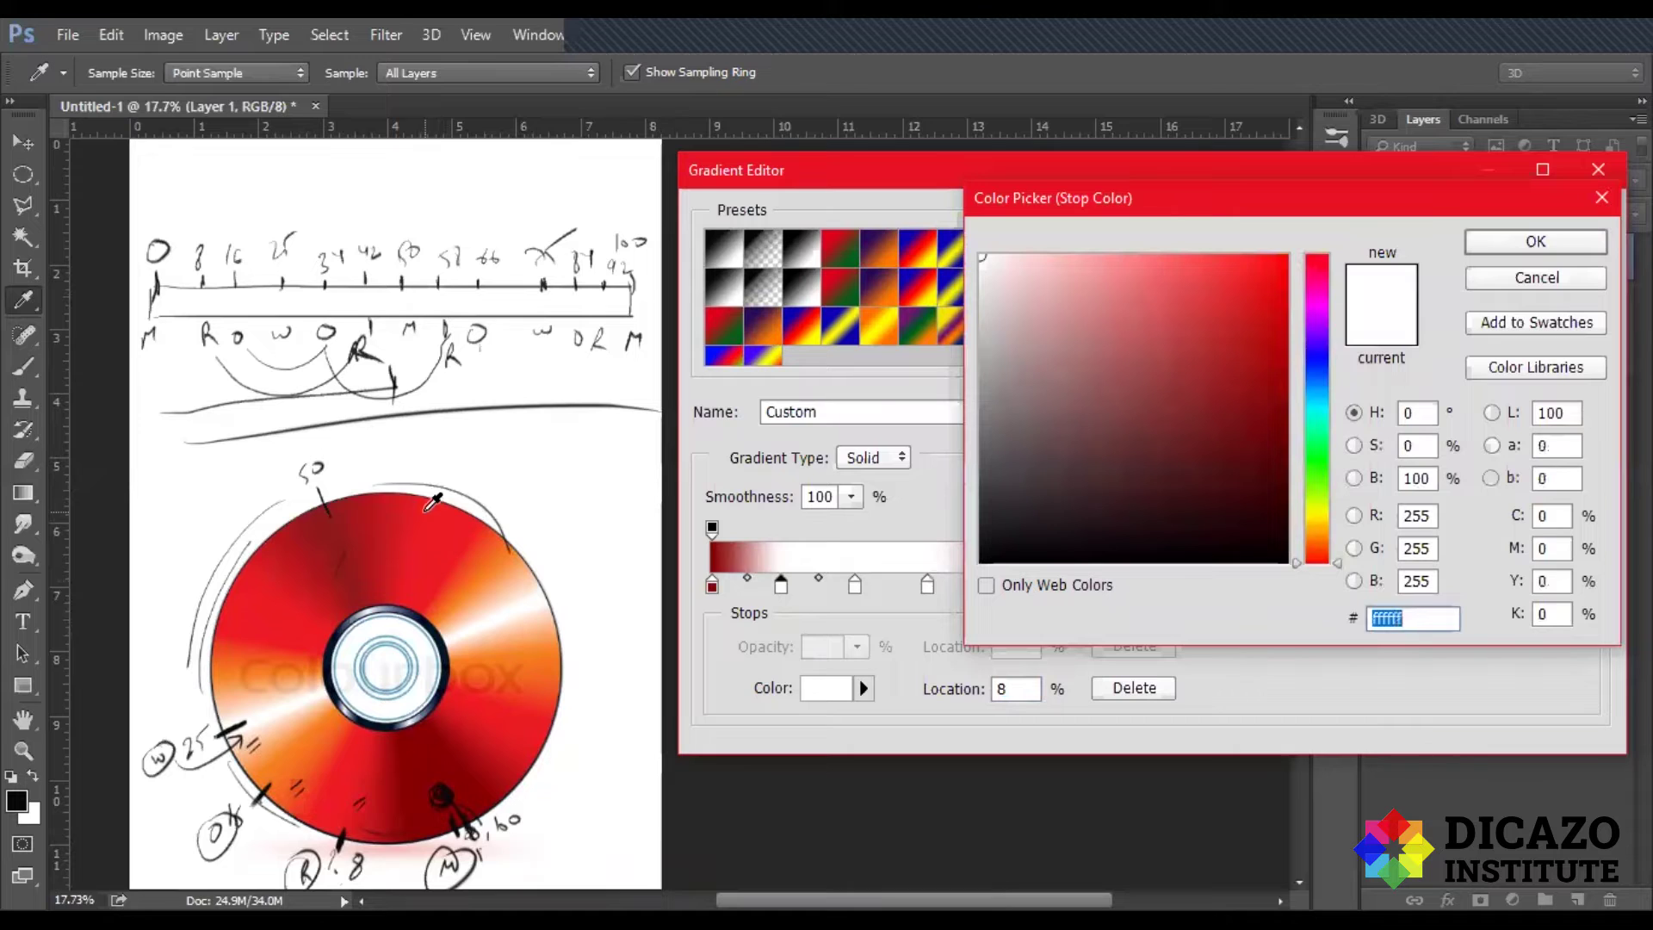
click(439, 508)
click(1287, 257)
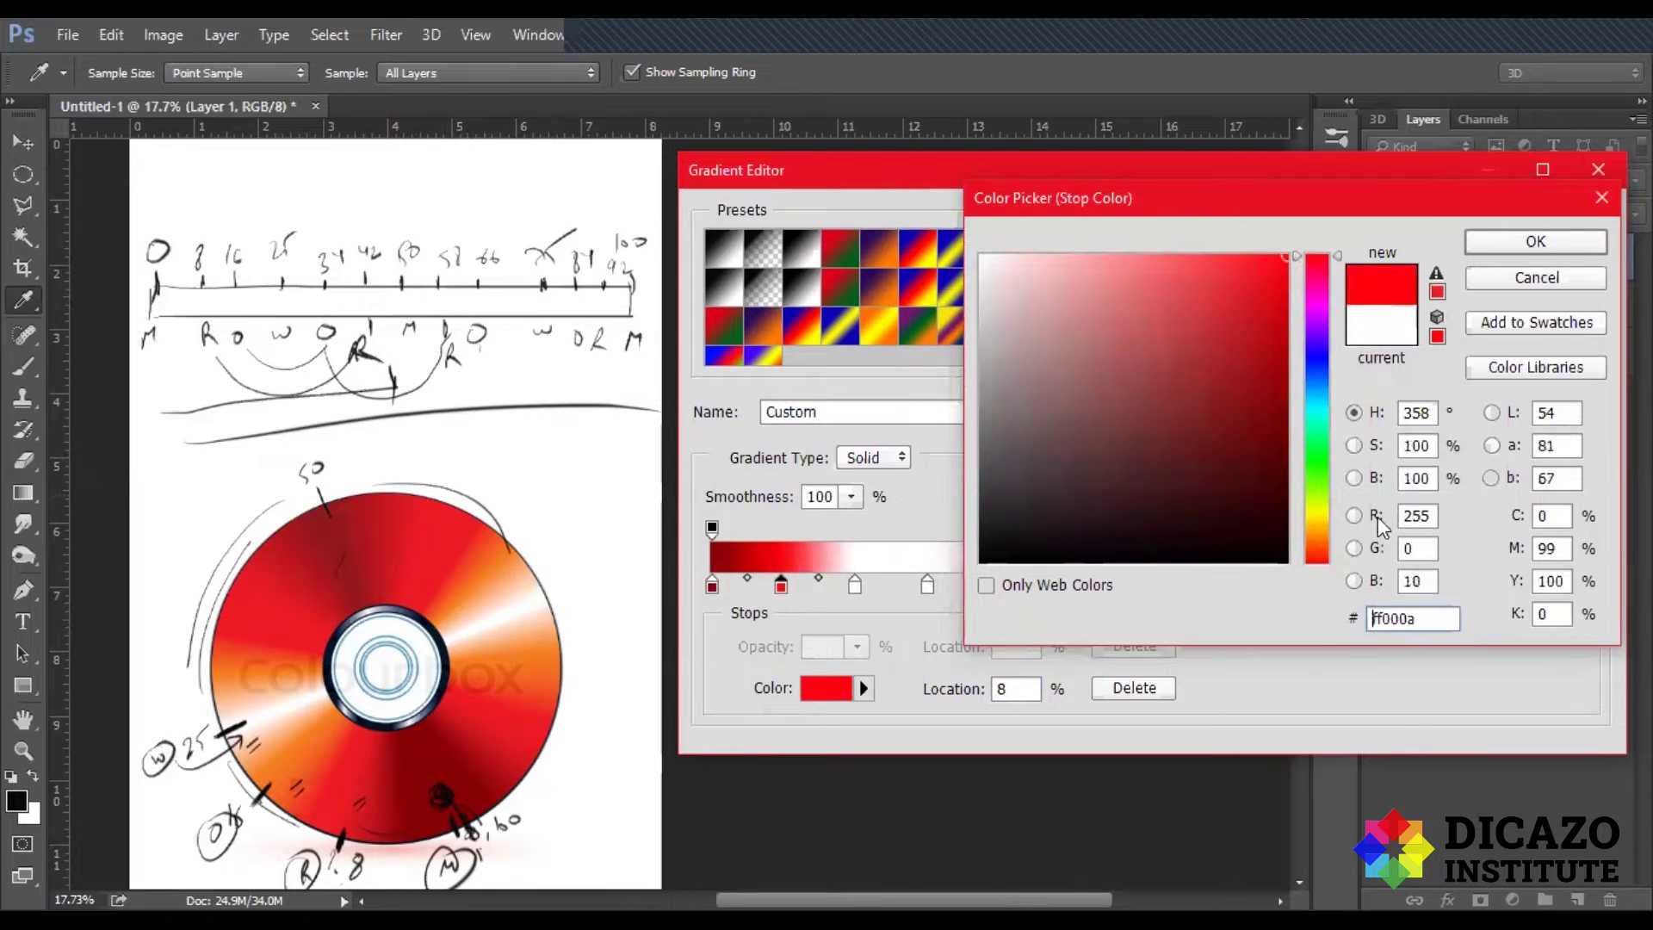
click(457, 515)
drag(1439, 618, 1323, 633)
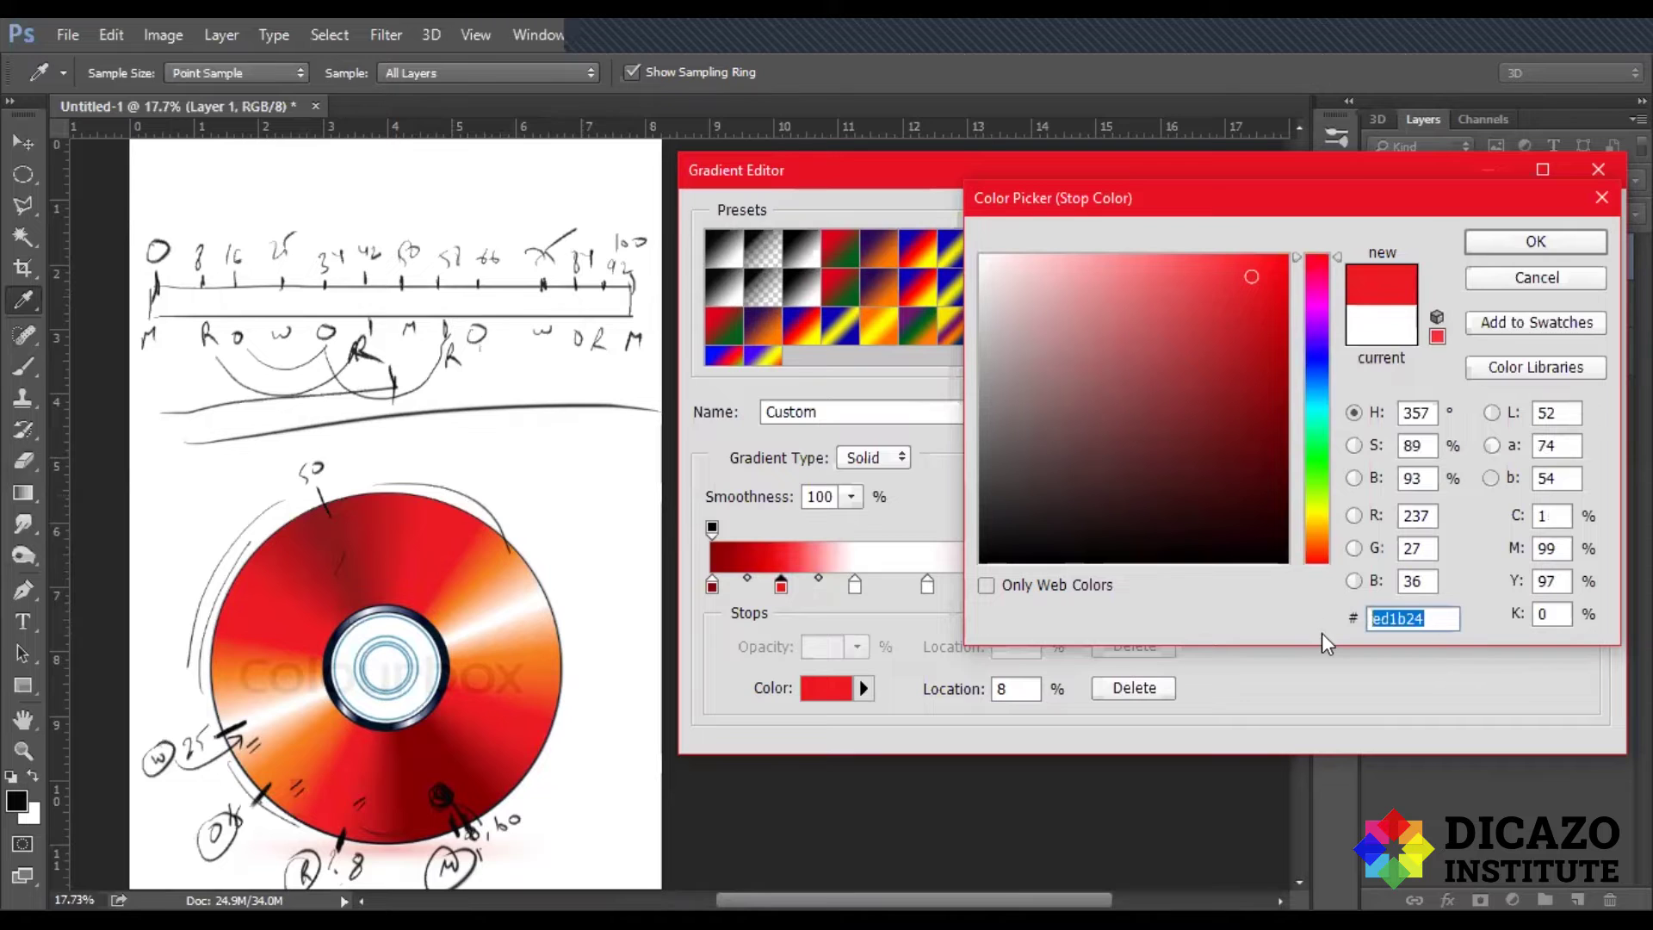
click(1525, 246)
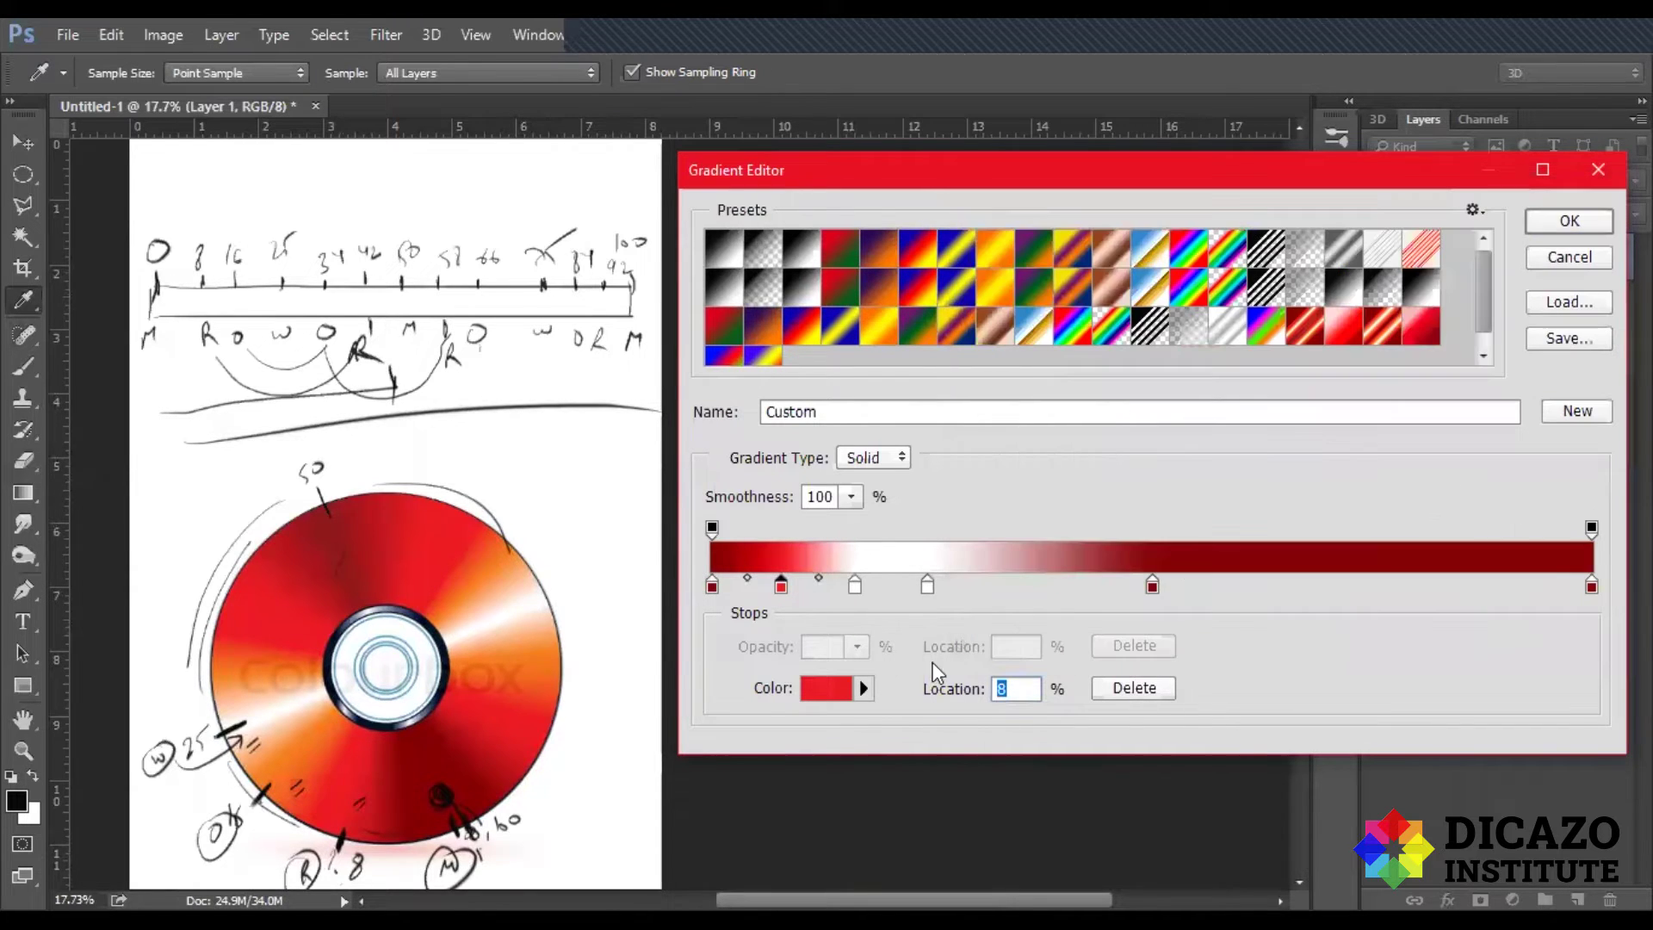
Step: Sample the disc's orange for the 16% stop and confirm it
click(855, 587)
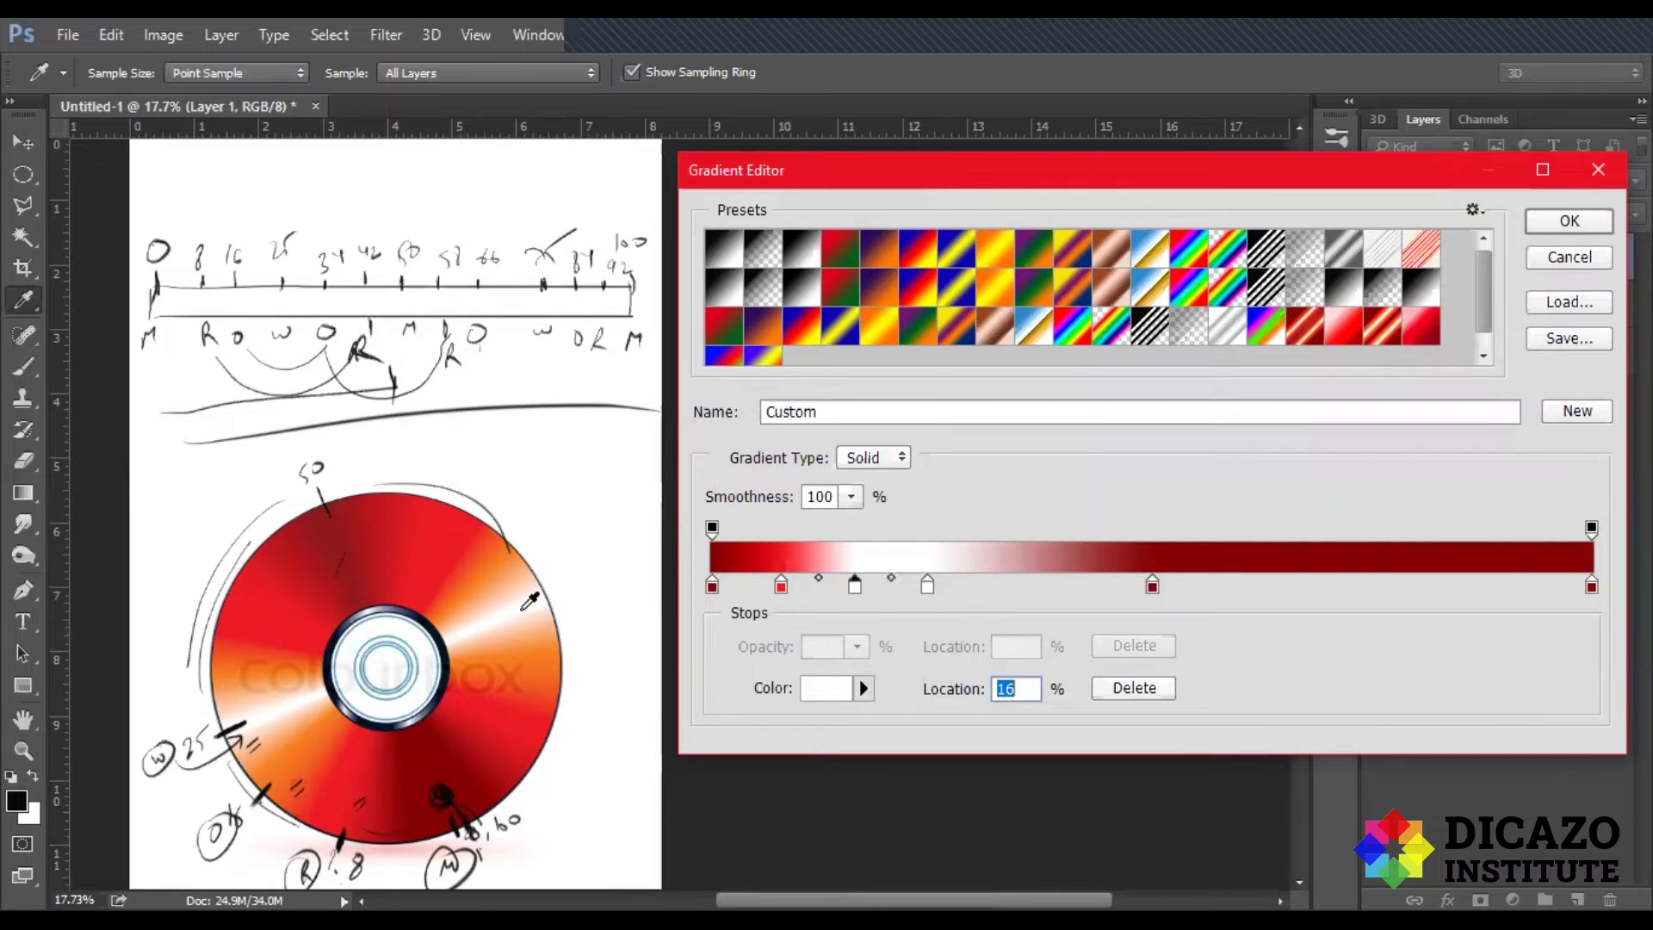
click(829, 689)
click(310, 752)
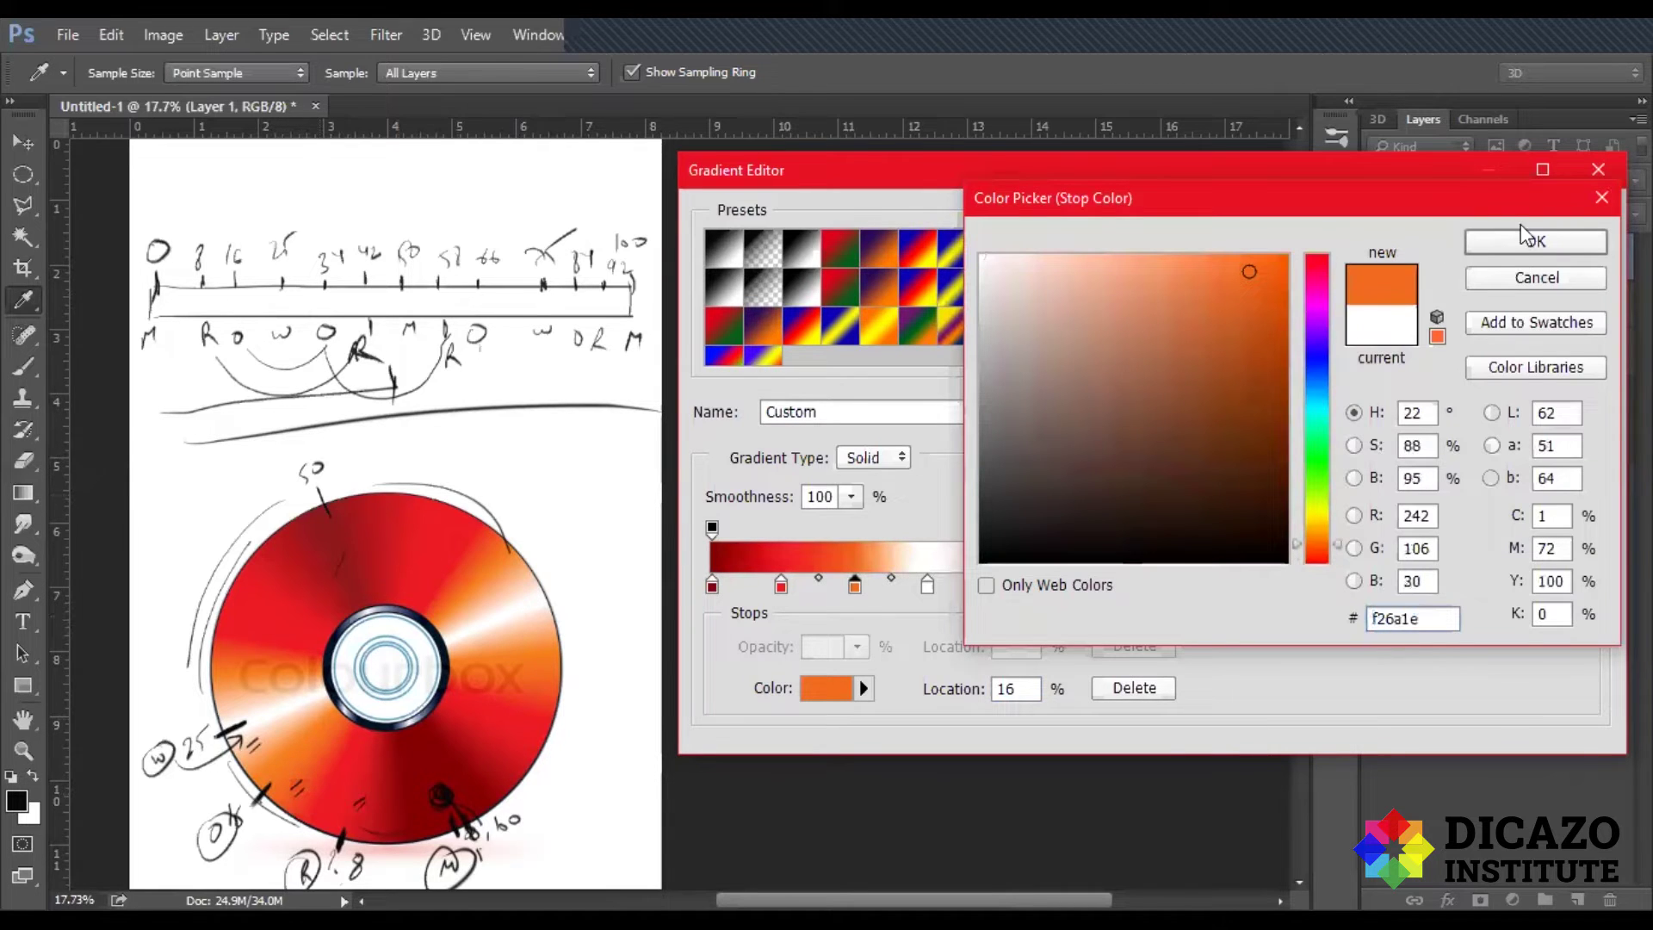
key(Return)
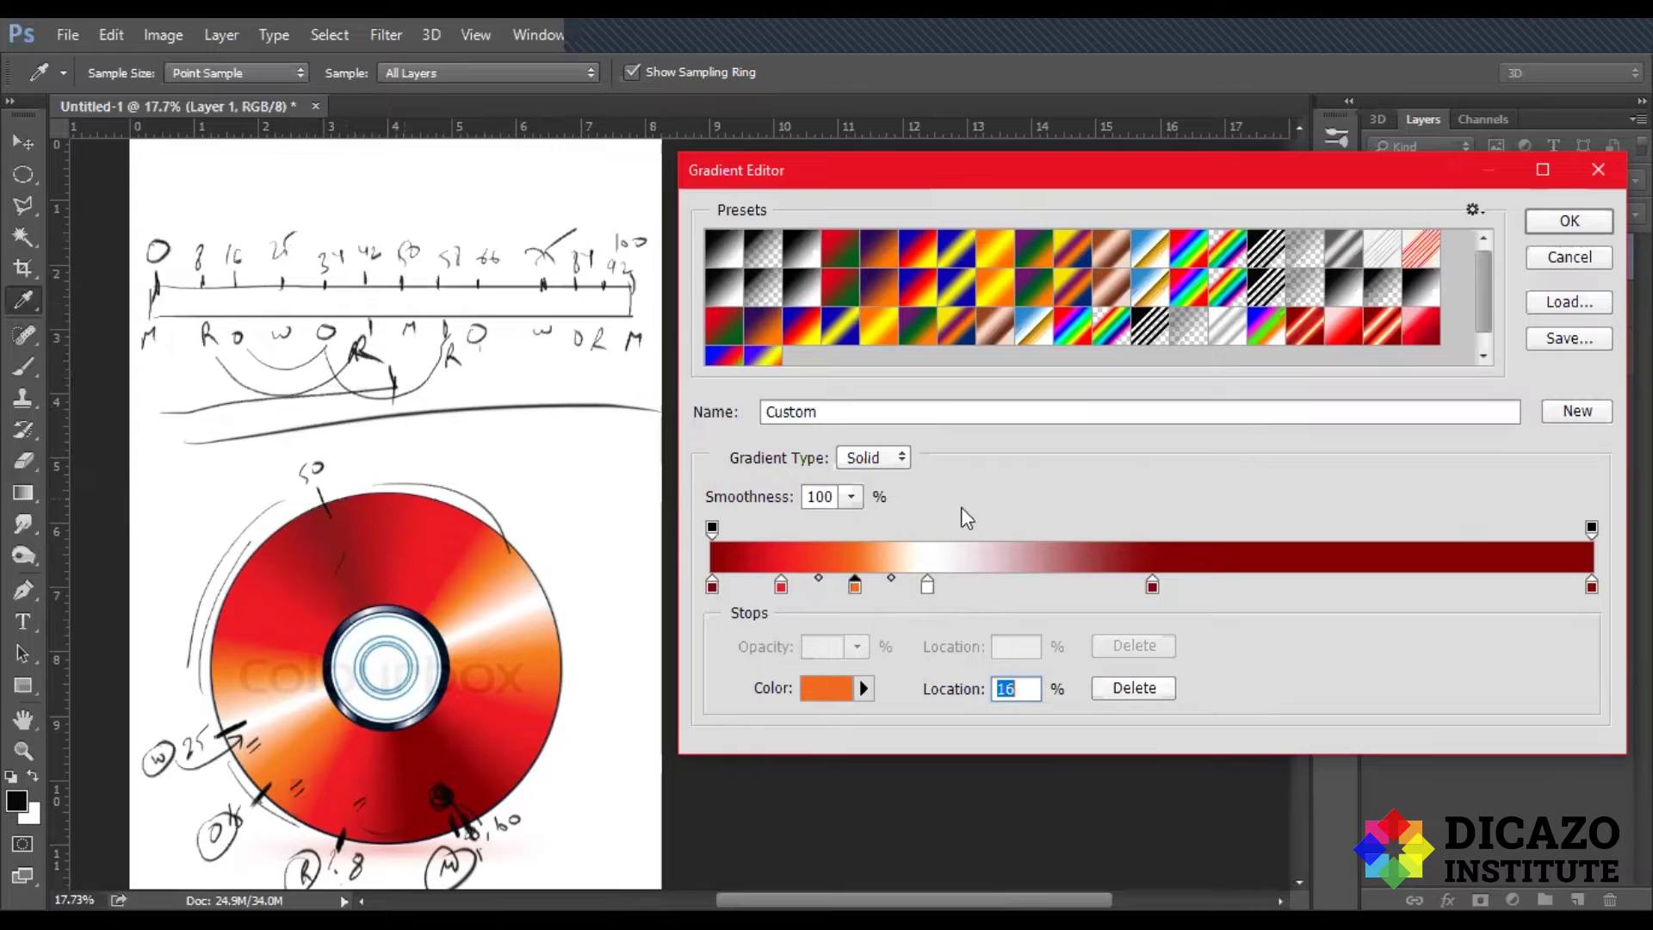
Step: Add a new gradient stop at location 34%
click(983, 587)
click(1030, 693)
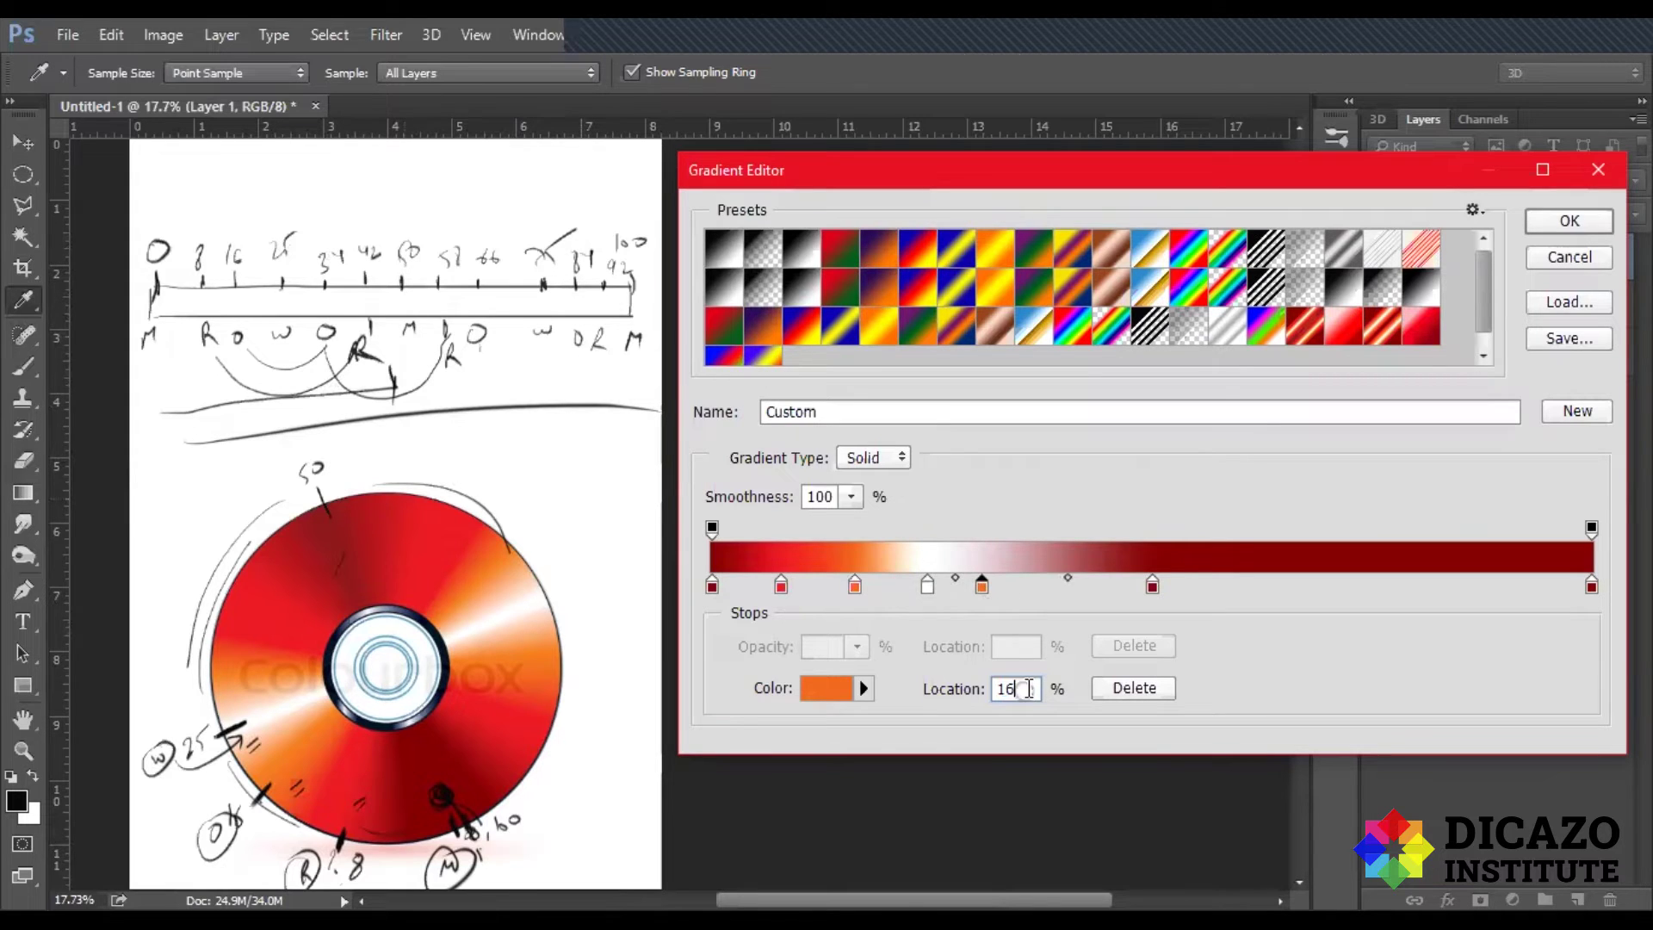
text(32)
double_click(1014, 688)
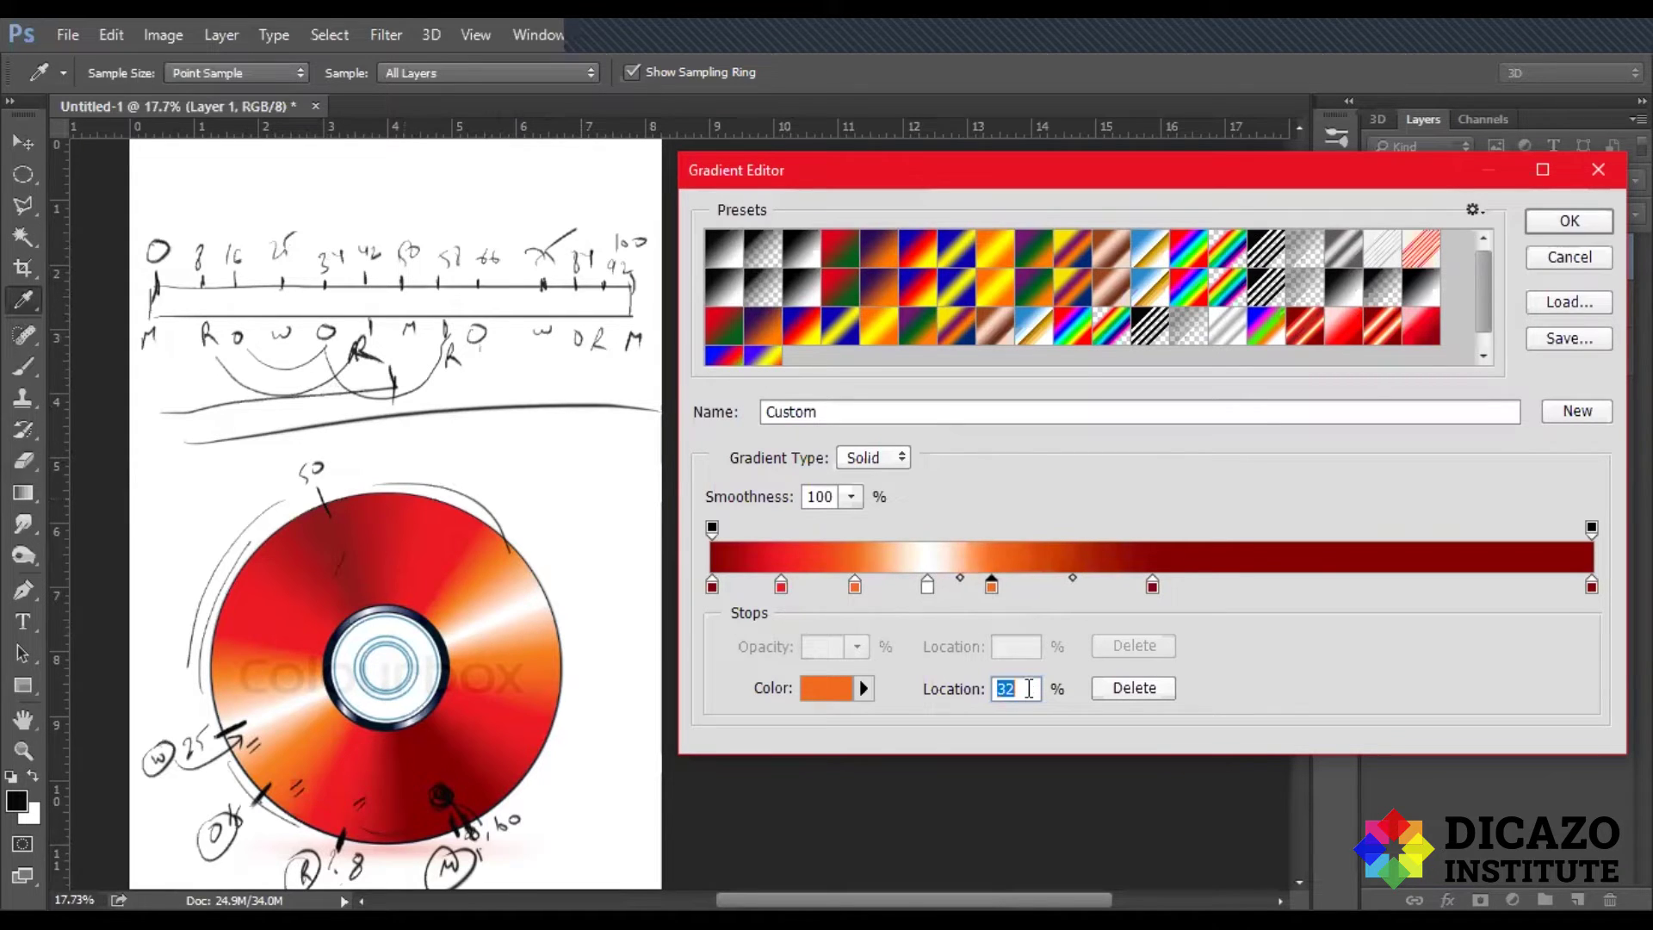
text(34)
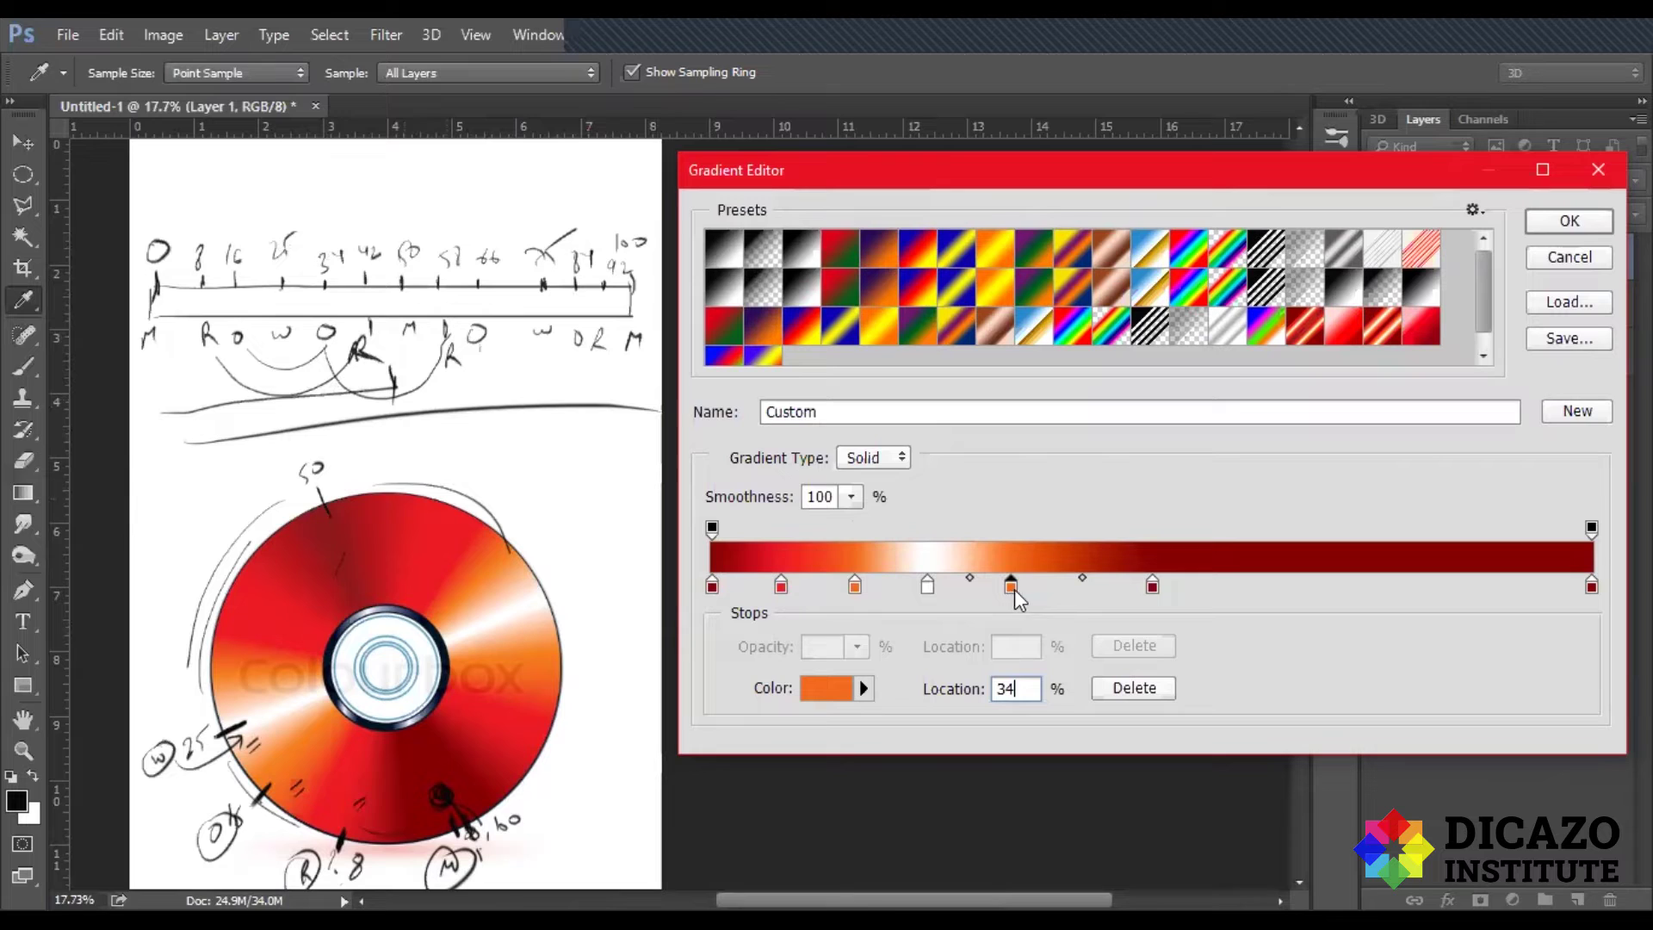
Step: Add a stop at 42% and colour it with the disc's red from the 8% stop
click(1076, 592)
drag(1076, 591, 1078, 590)
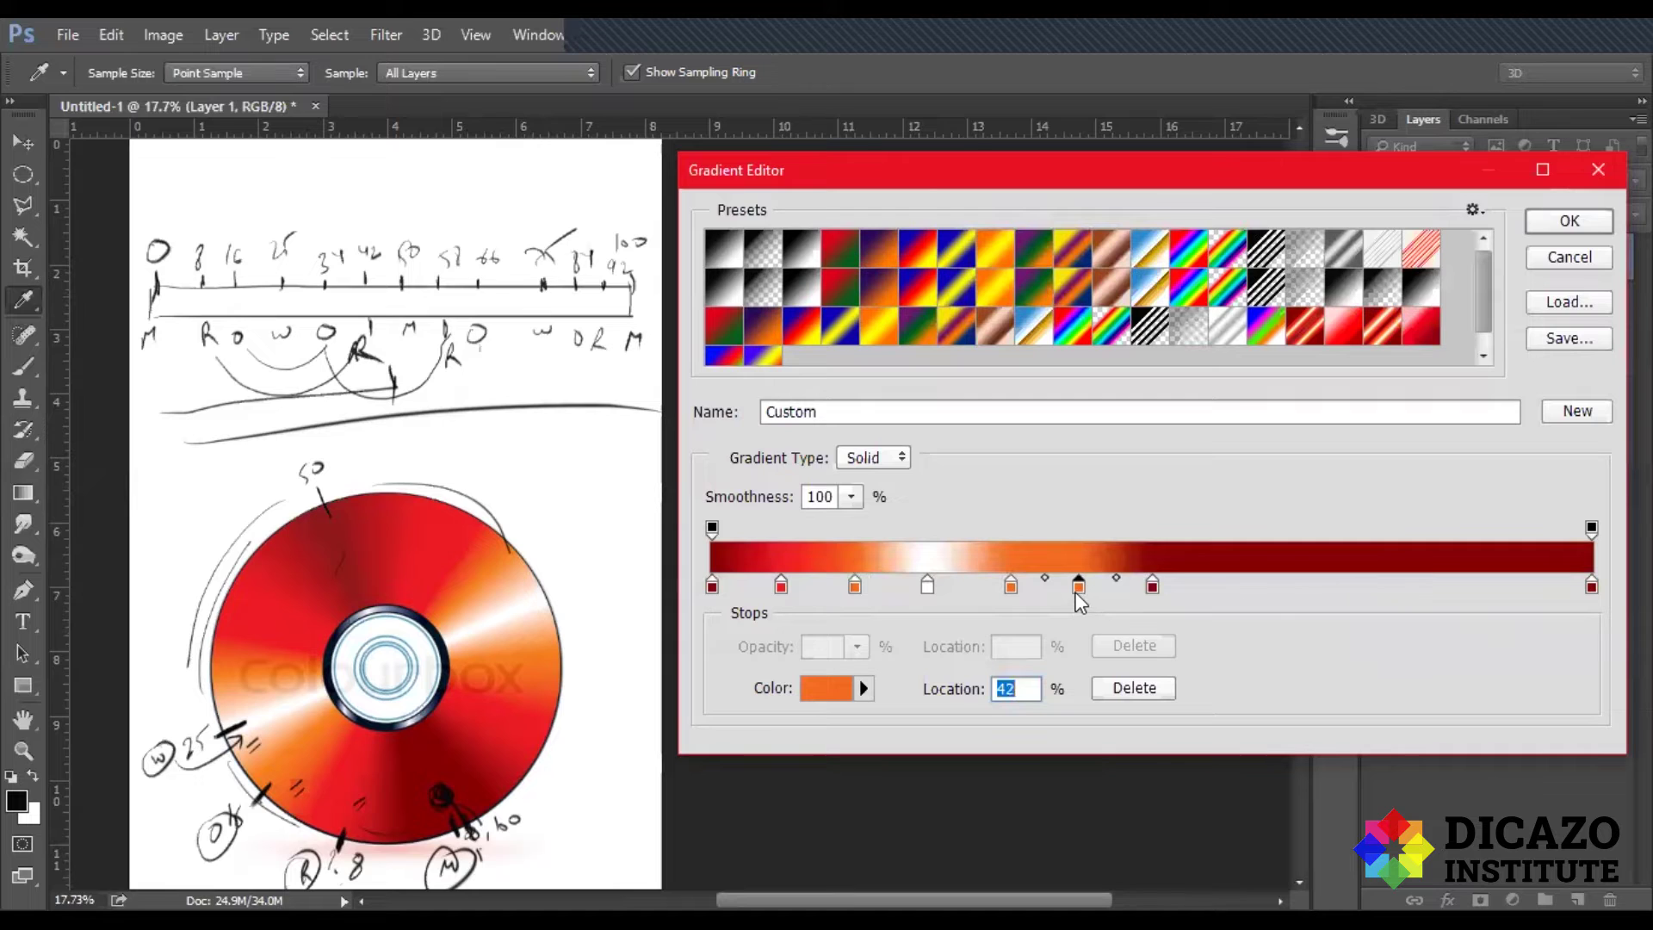
click(781, 587)
click(825, 689)
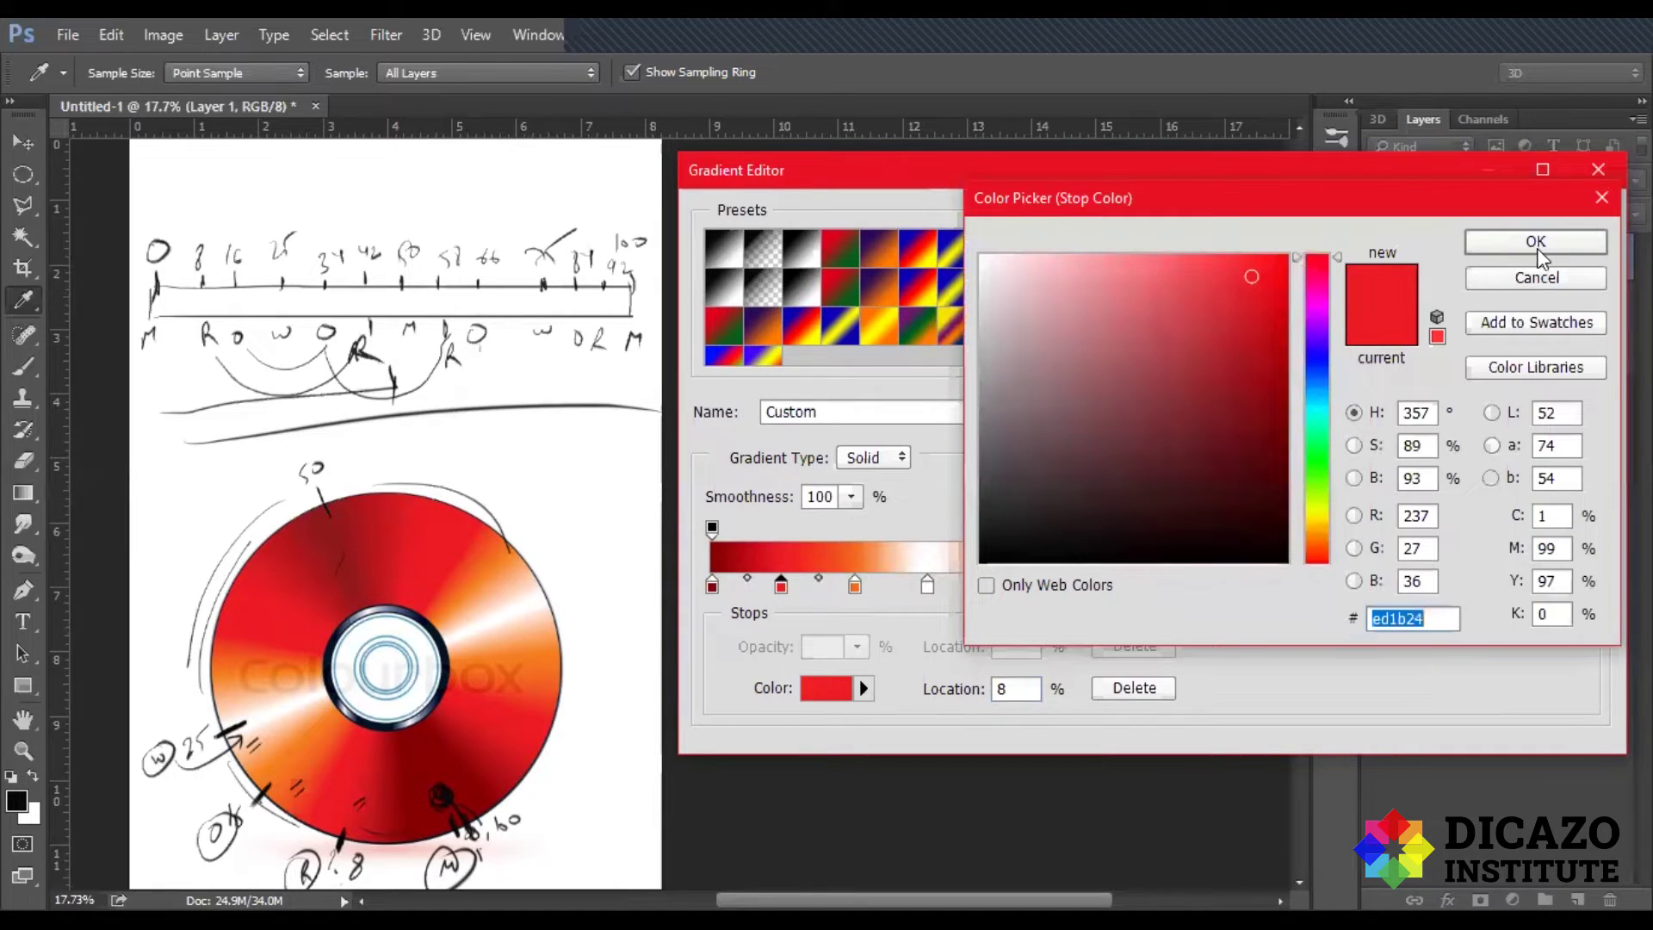
click(1537, 241)
click(1078, 587)
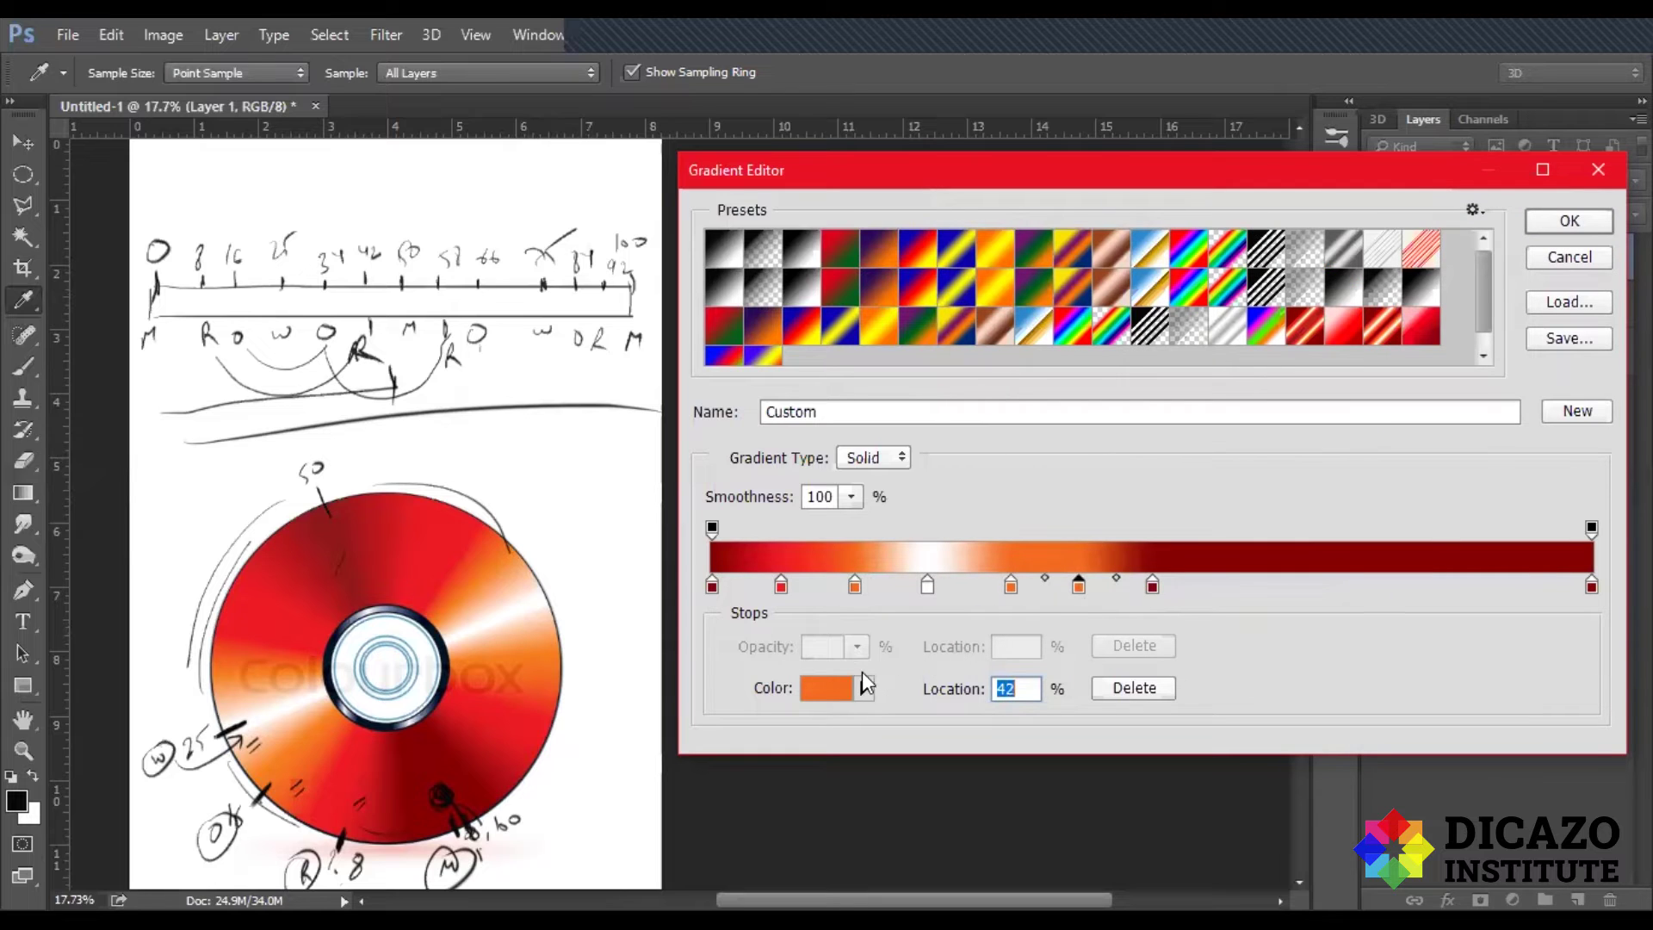
click(827, 689)
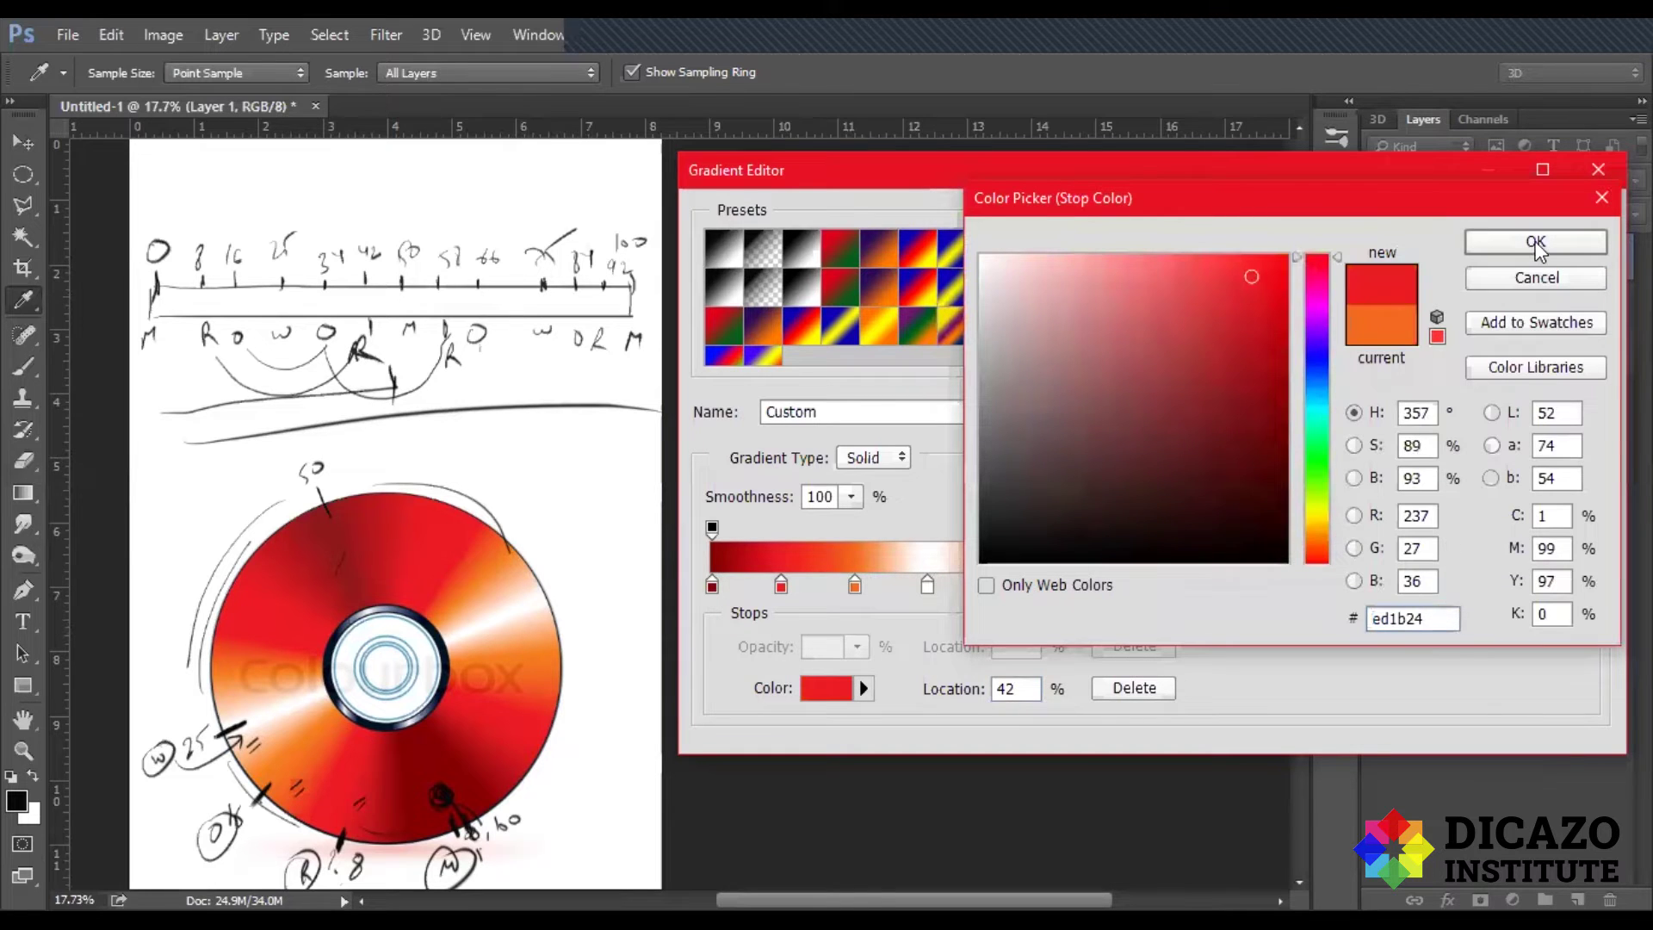
click(1536, 243)
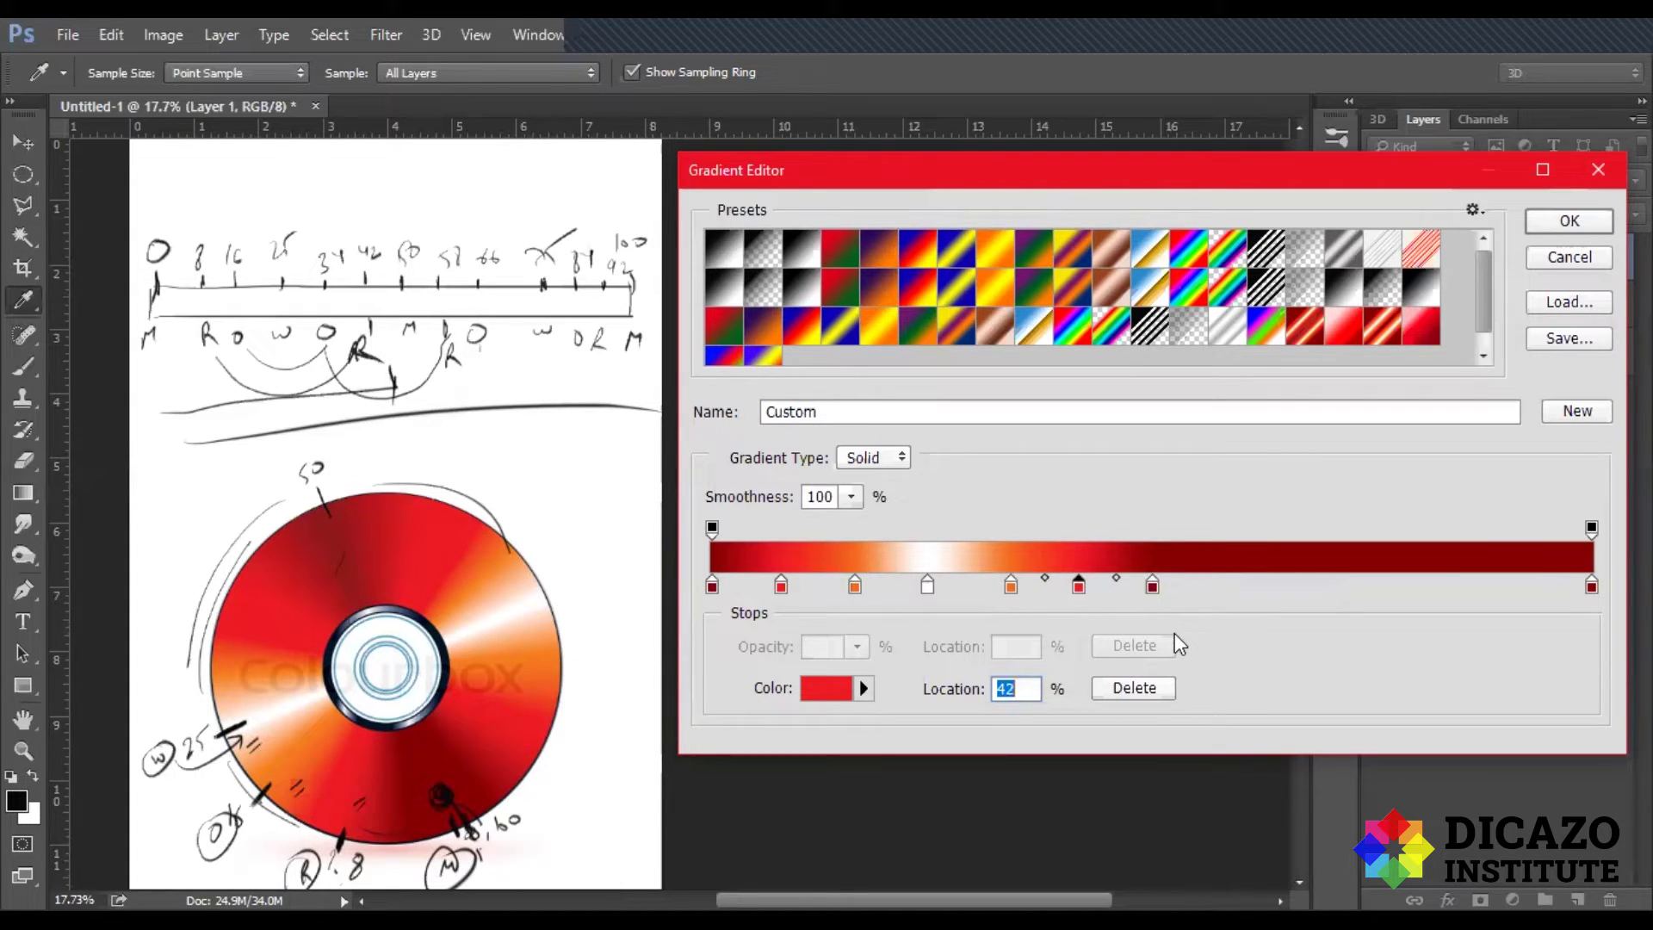
Step: Add two more gradient stops at 58% and 66%
click(1210, 592)
drag(1208, 586, 1206, 591)
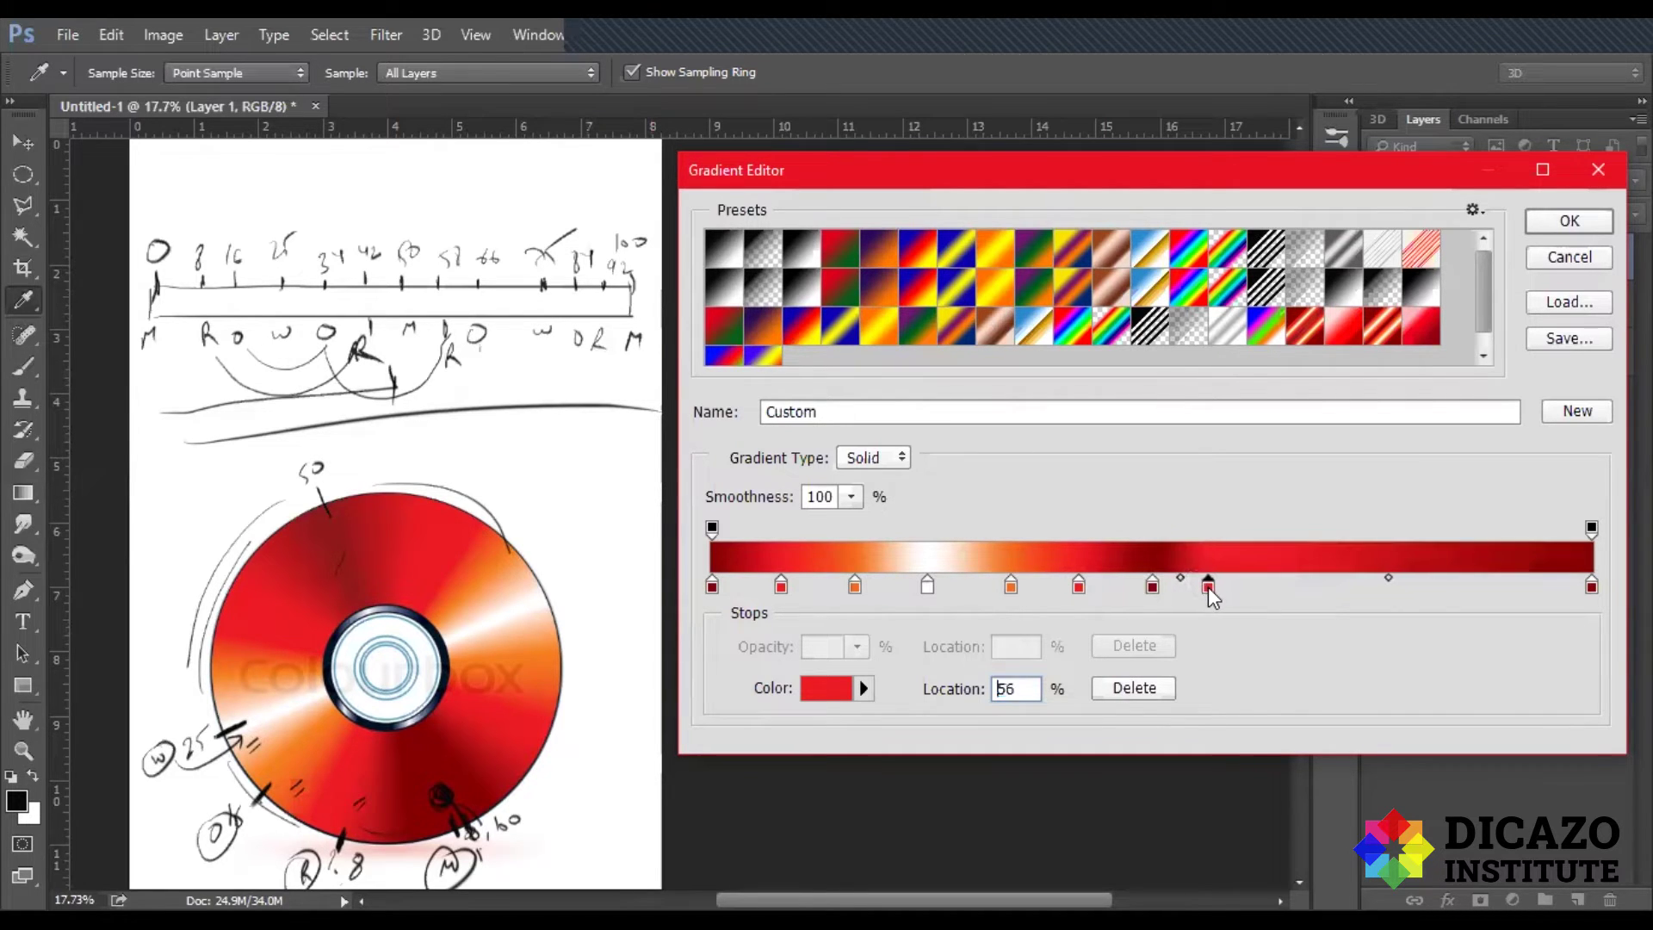
text(58)
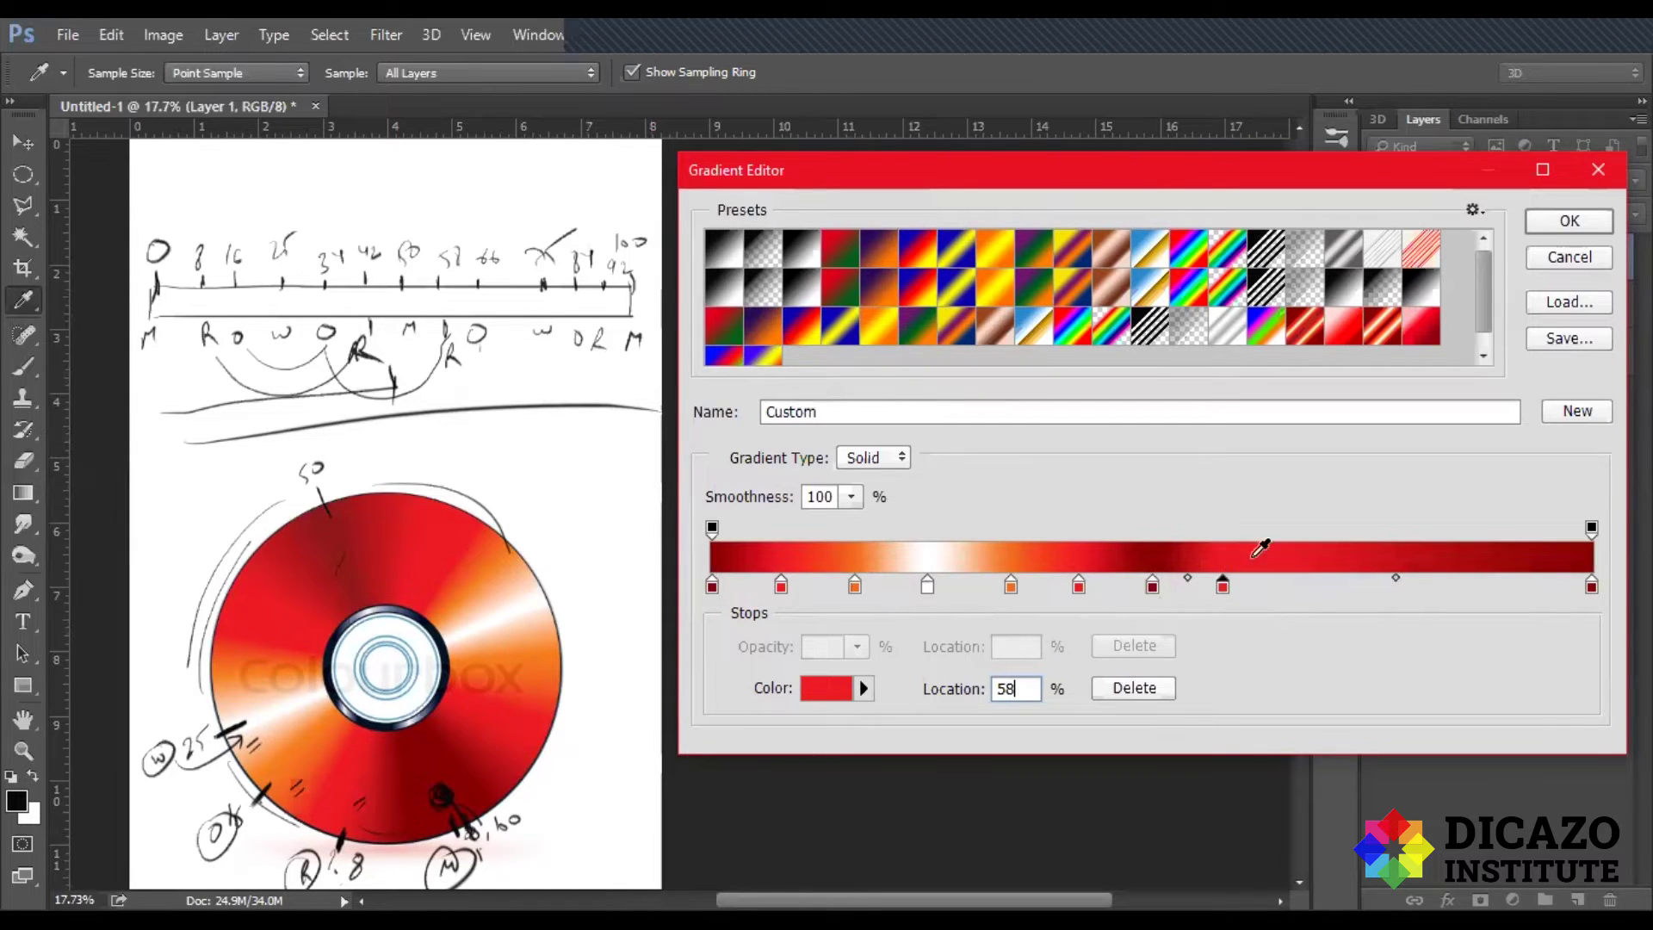
click(1275, 594)
drag(1275, 594, 1286, 594)
drag(1284, 586, 1289, 586)
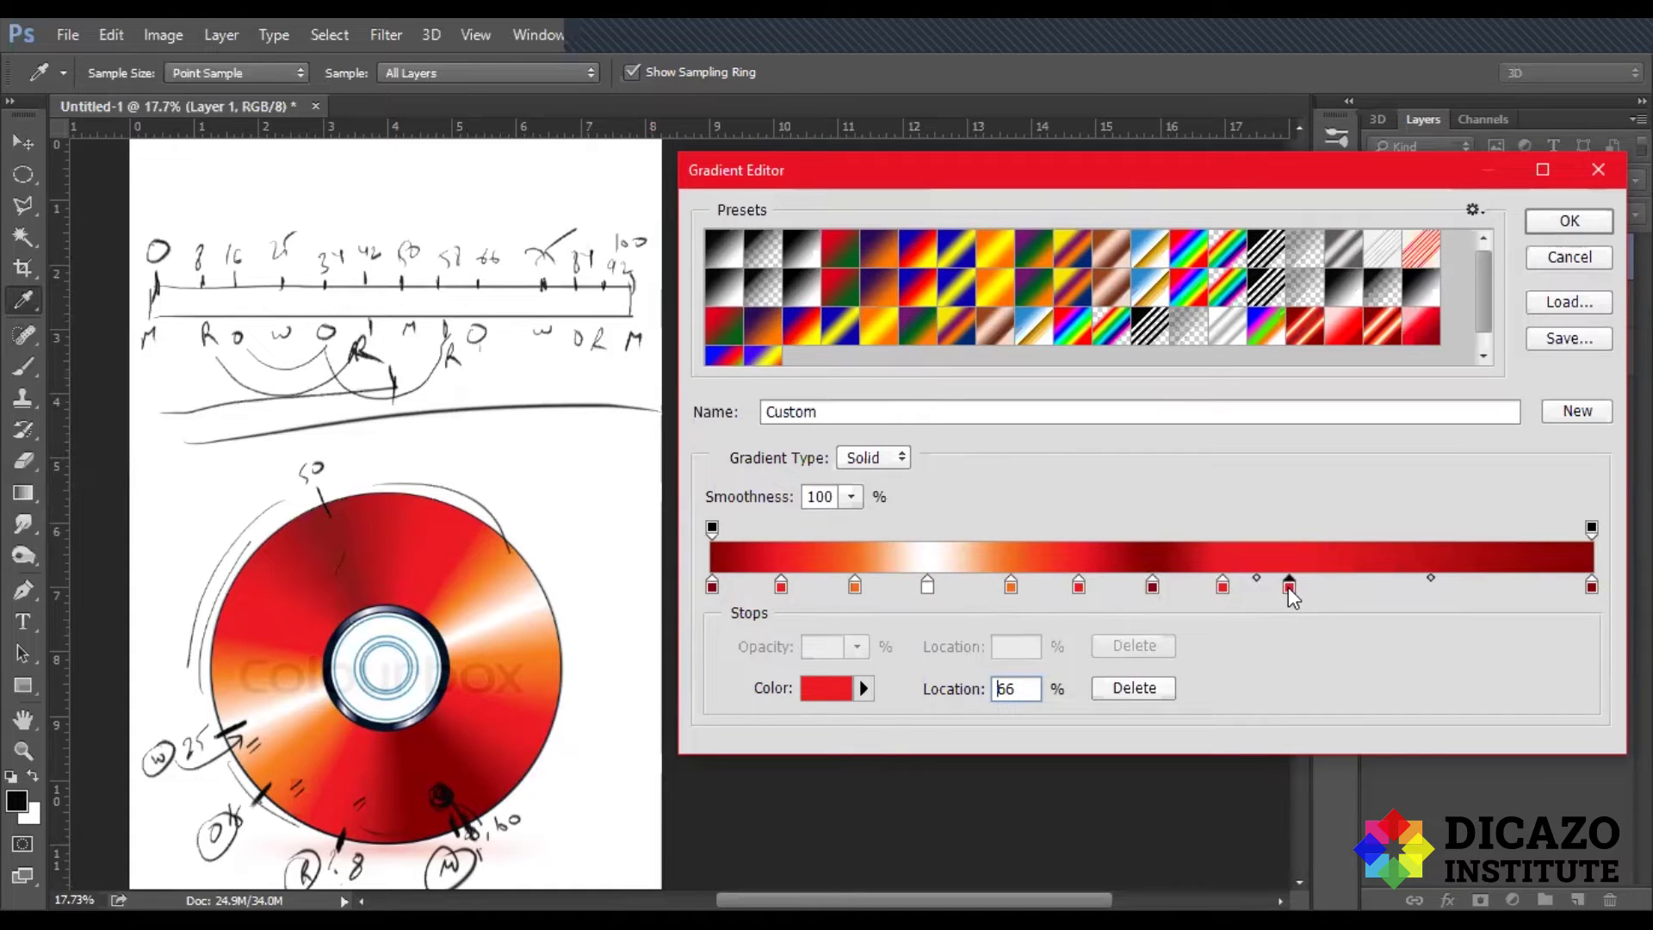
Step: Copy the orange from the 34% stop and select the 66% stop to recolour it
click(1011, 587)
click(824, 689)
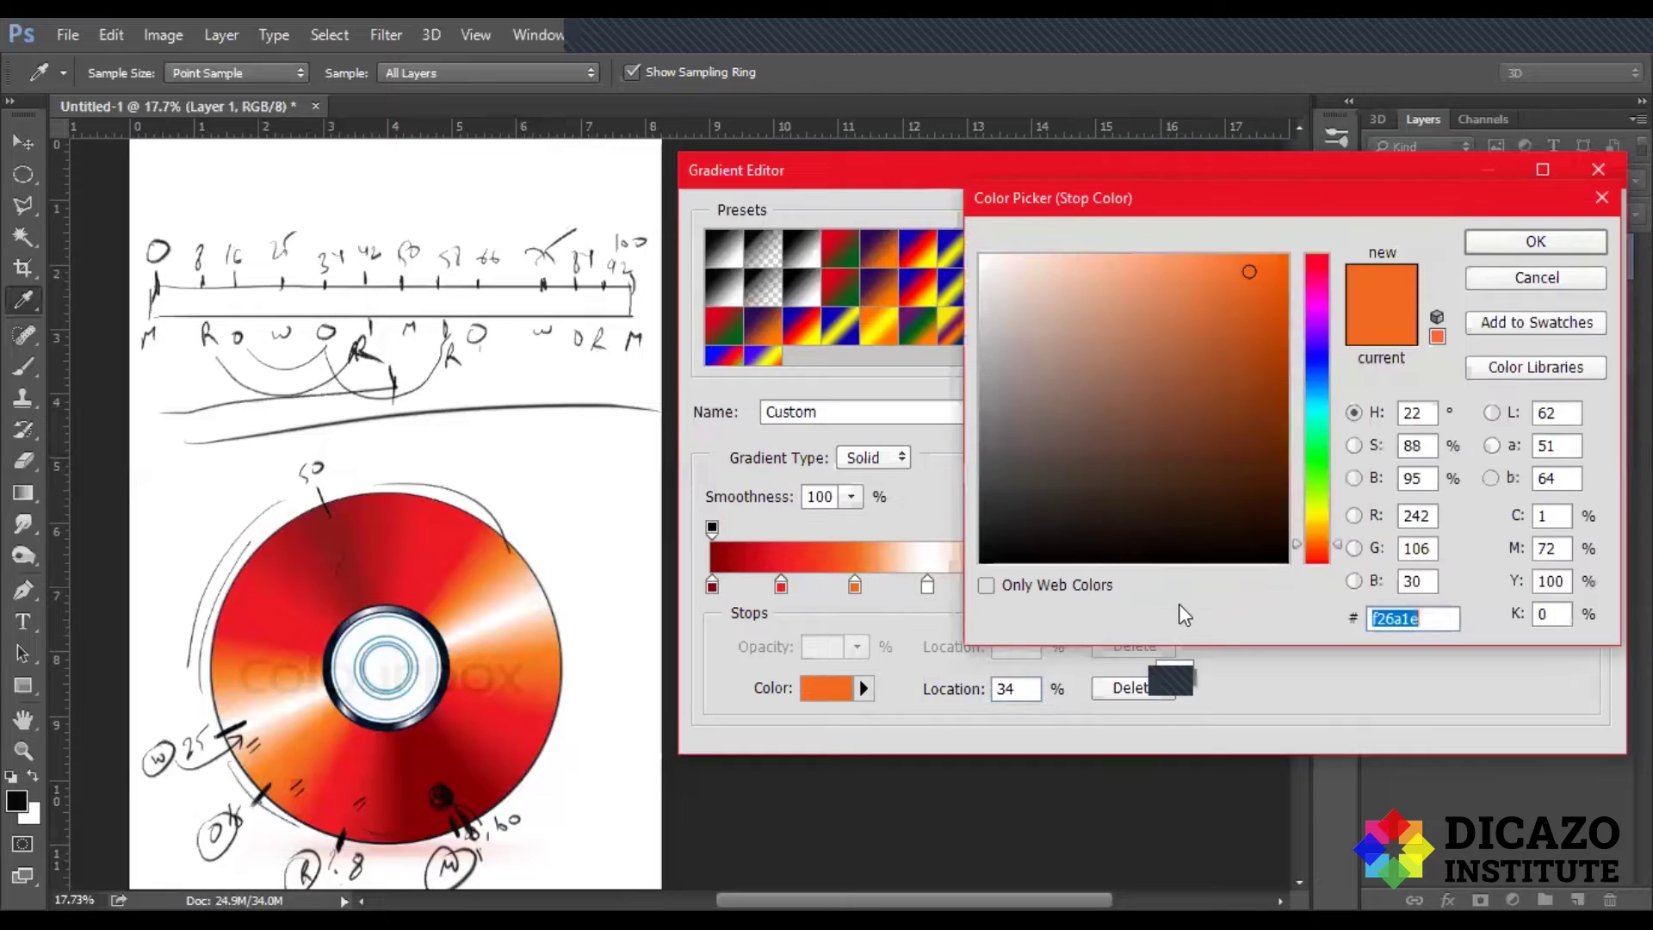
click(1480, 245)
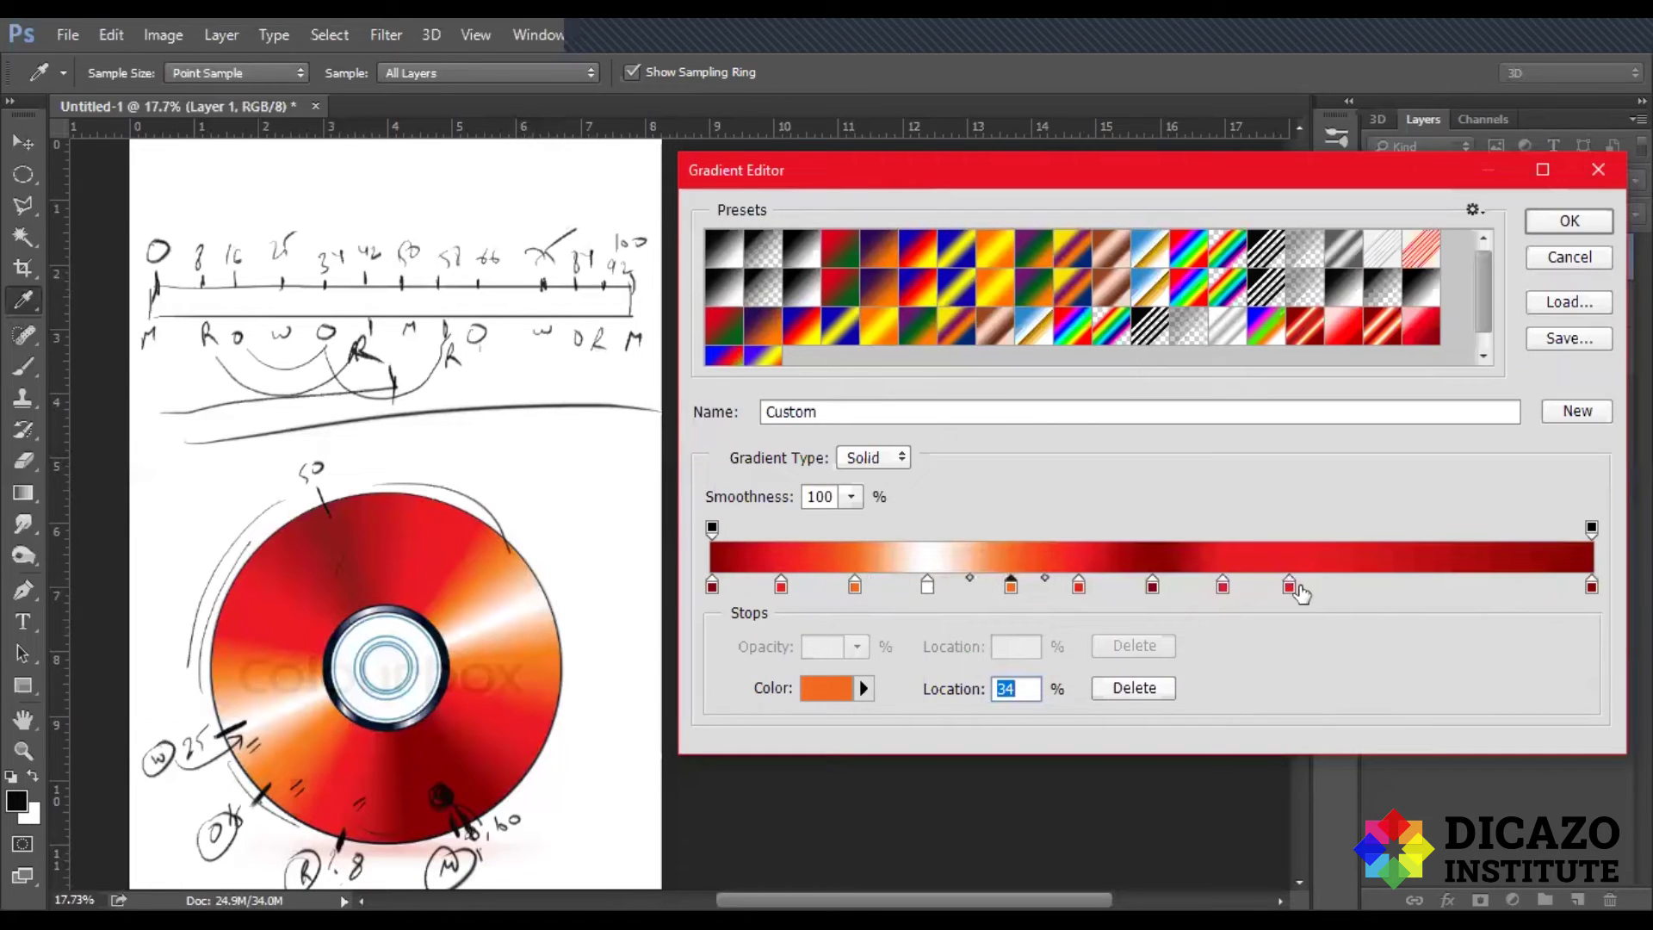
click(1289, 586)
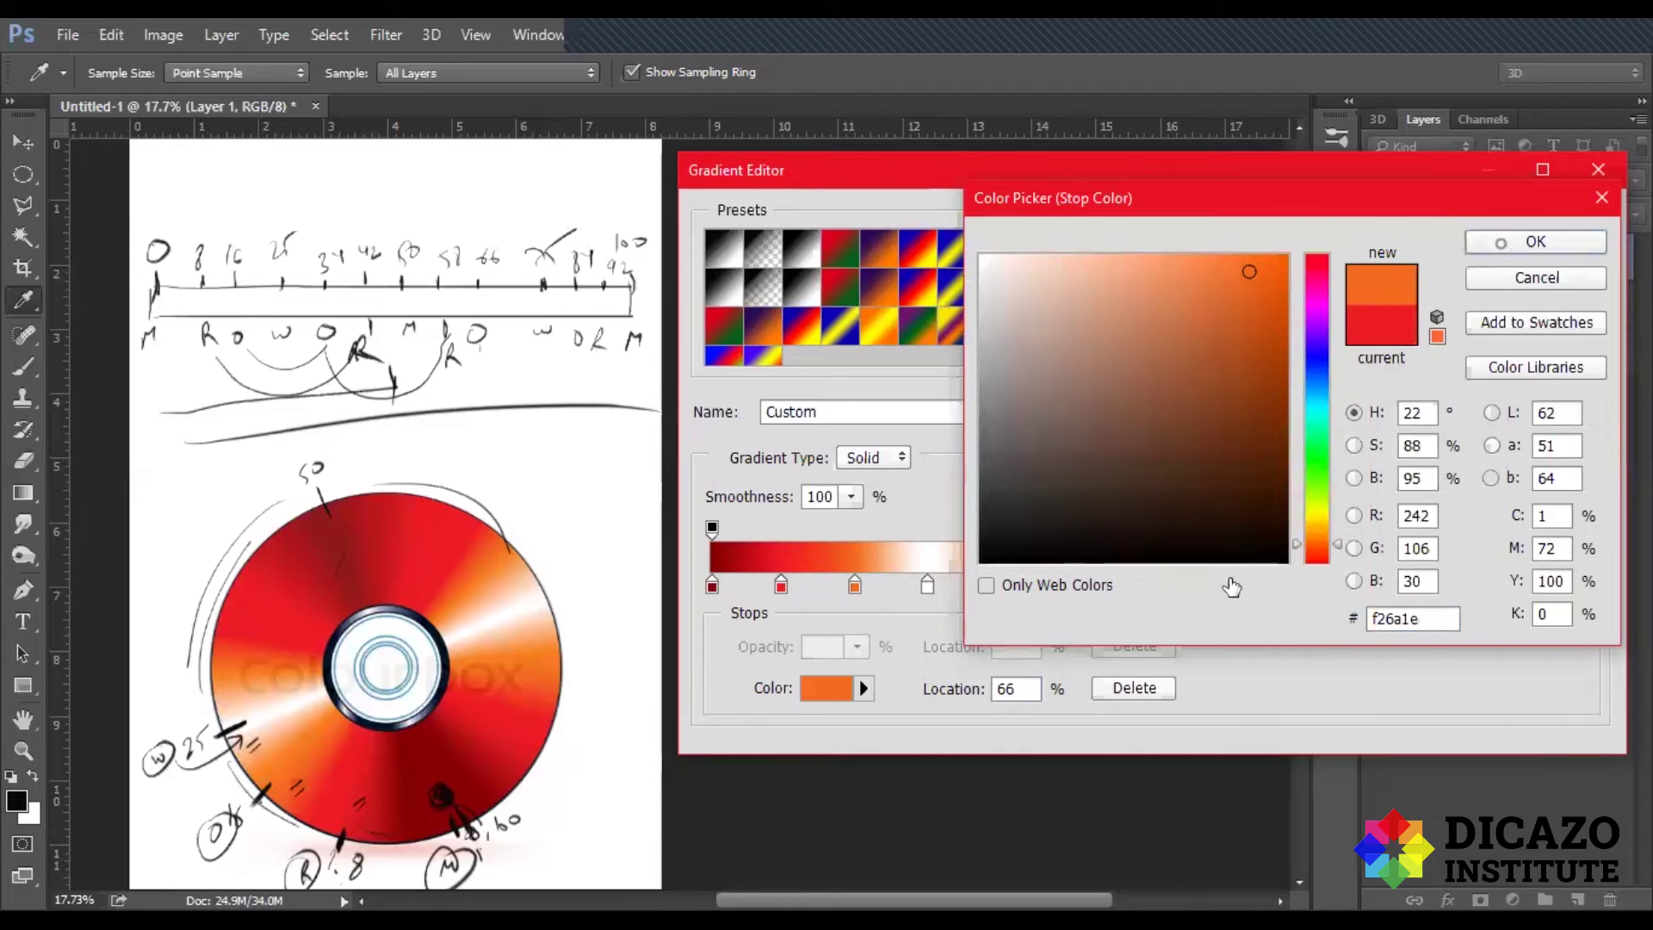
Step: Confirm orange for the 66% stop and add a white stop at 84%
key(Return)
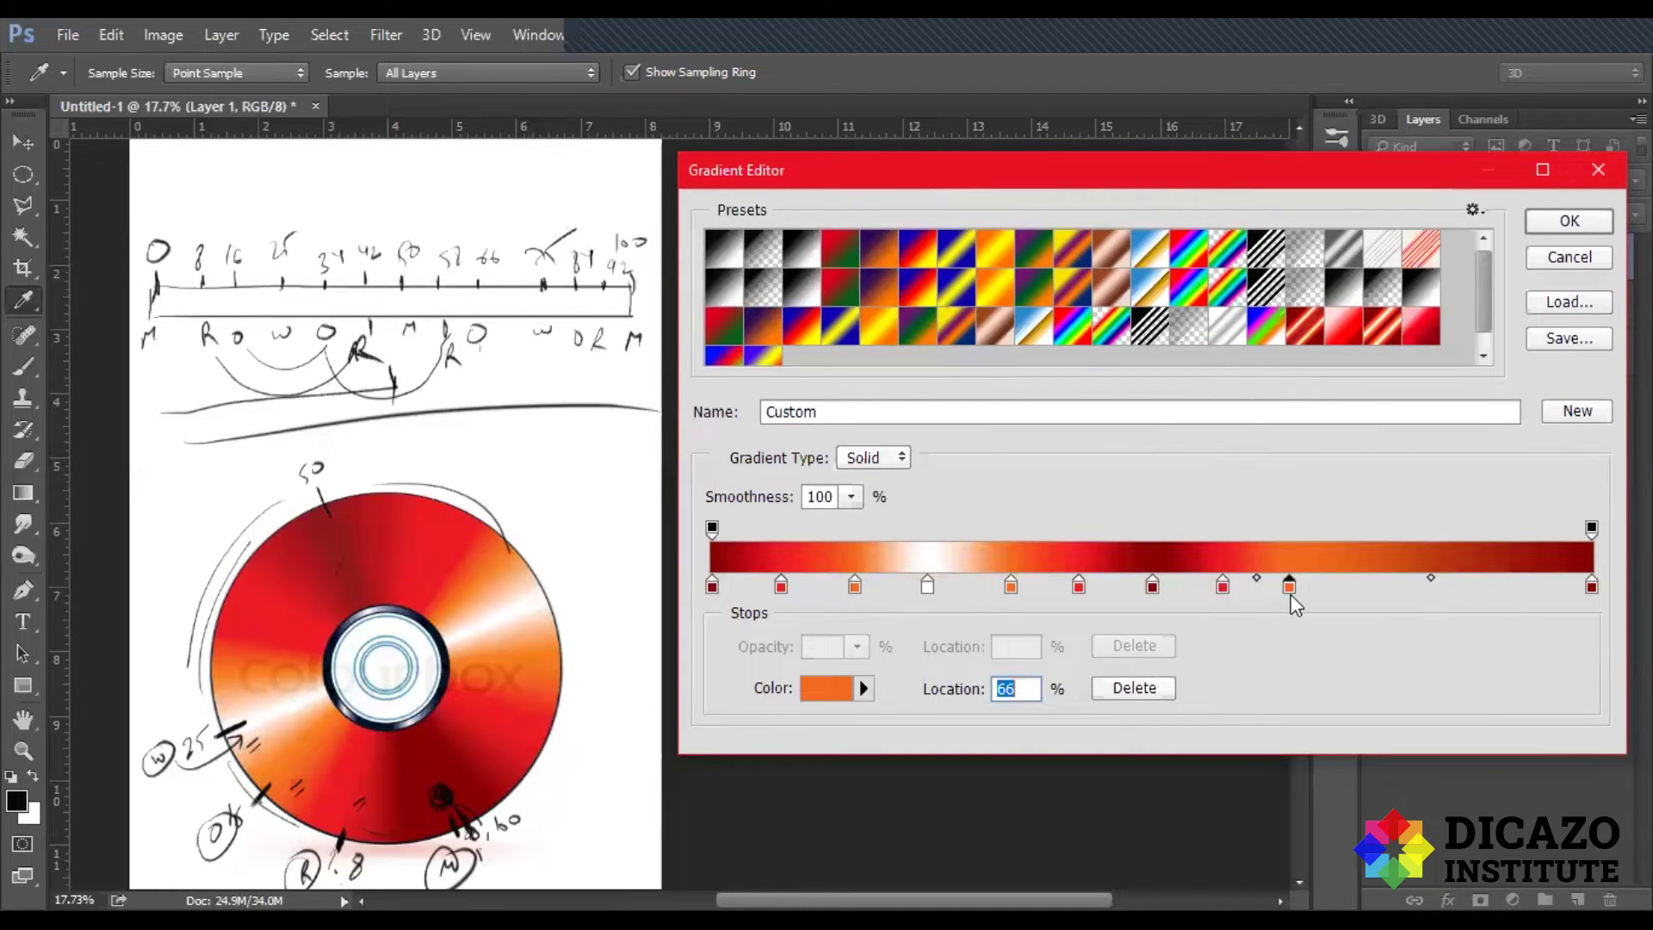
click(1360, 588)
click(1534, 276)
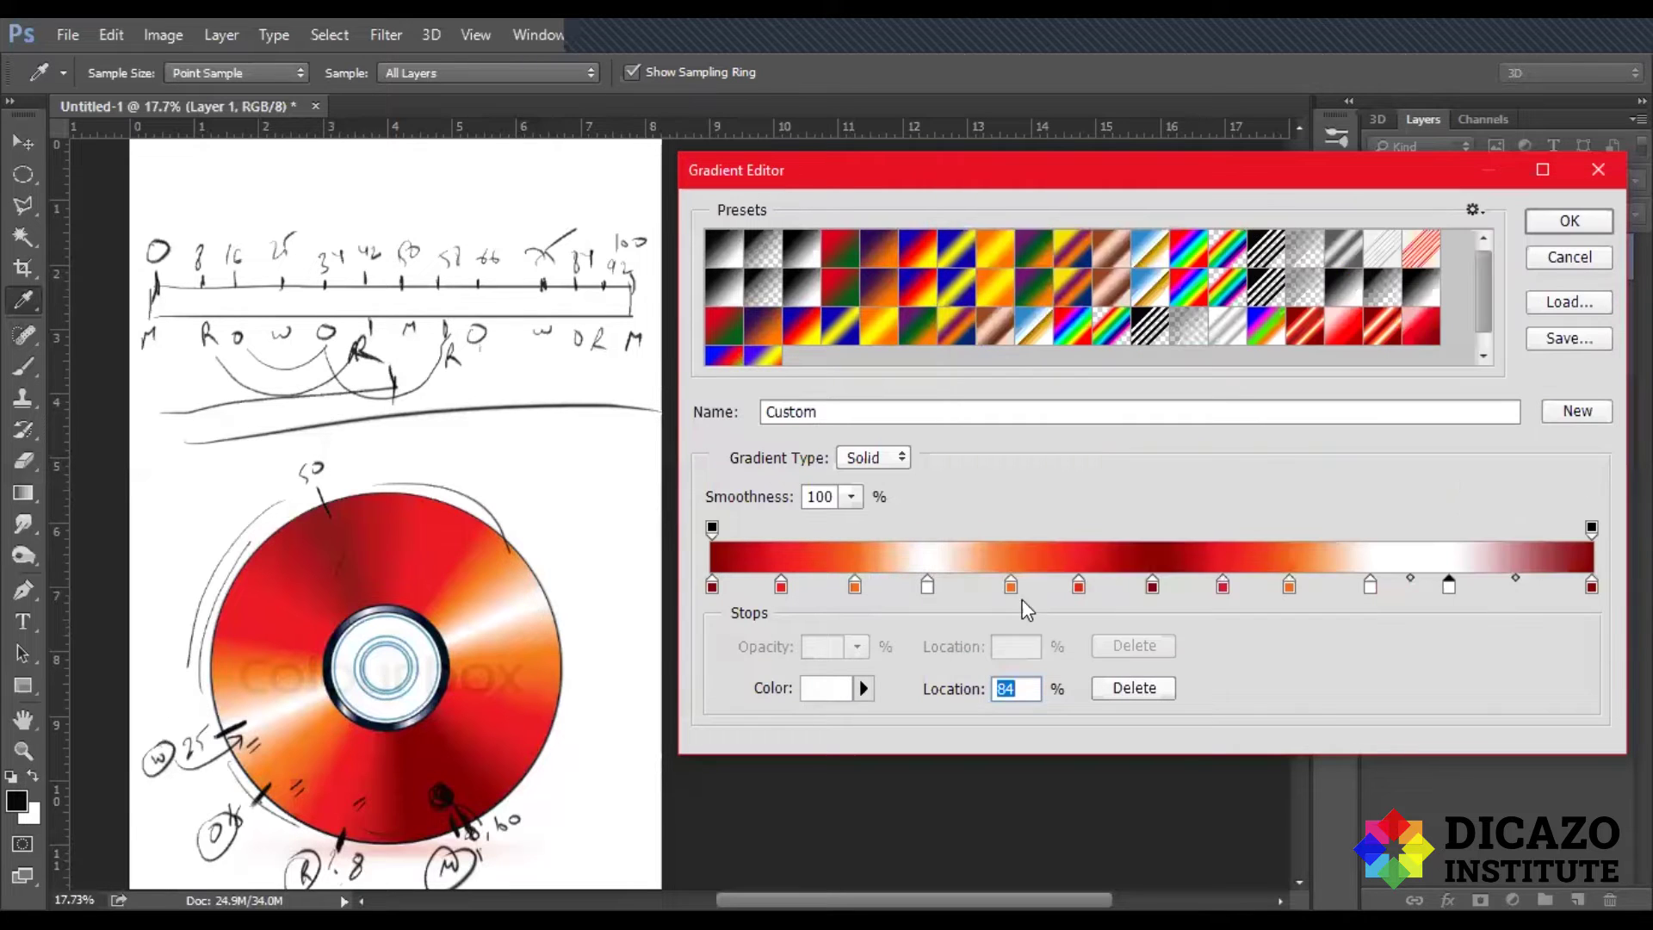
Step: Colour the 84% stop orange, reusing the orange from the 34% stop
click(1010, 587)
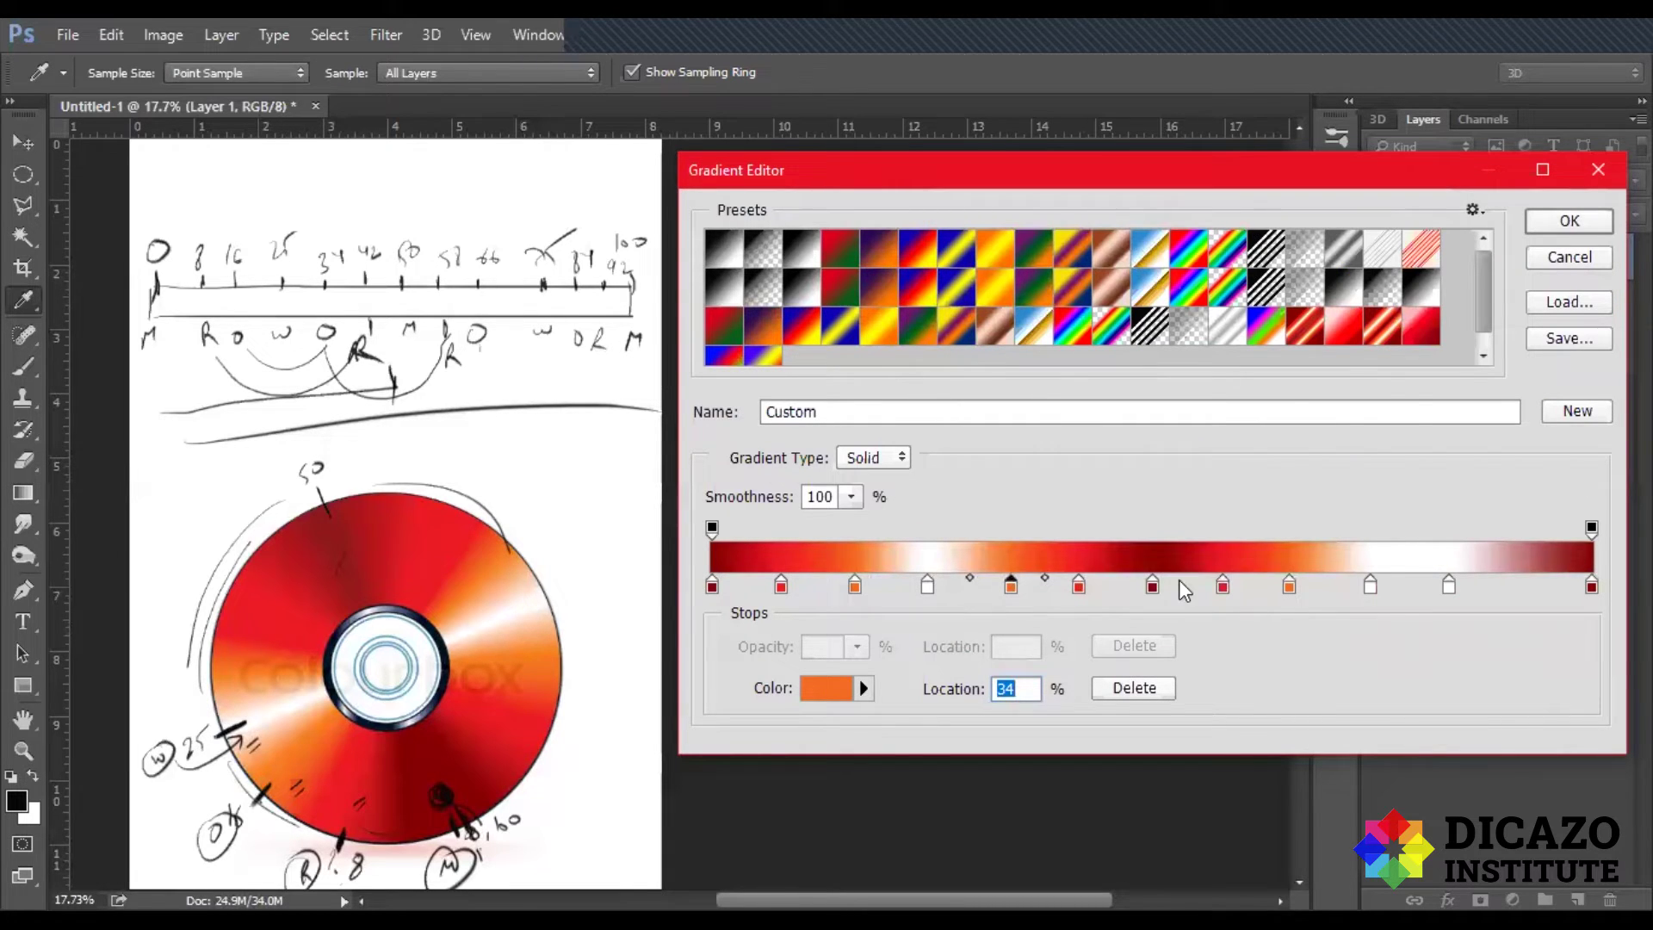
click(813, 693)
click(1535, 242)
click(1447, 587)
click(816, 688)
click(854, 585)
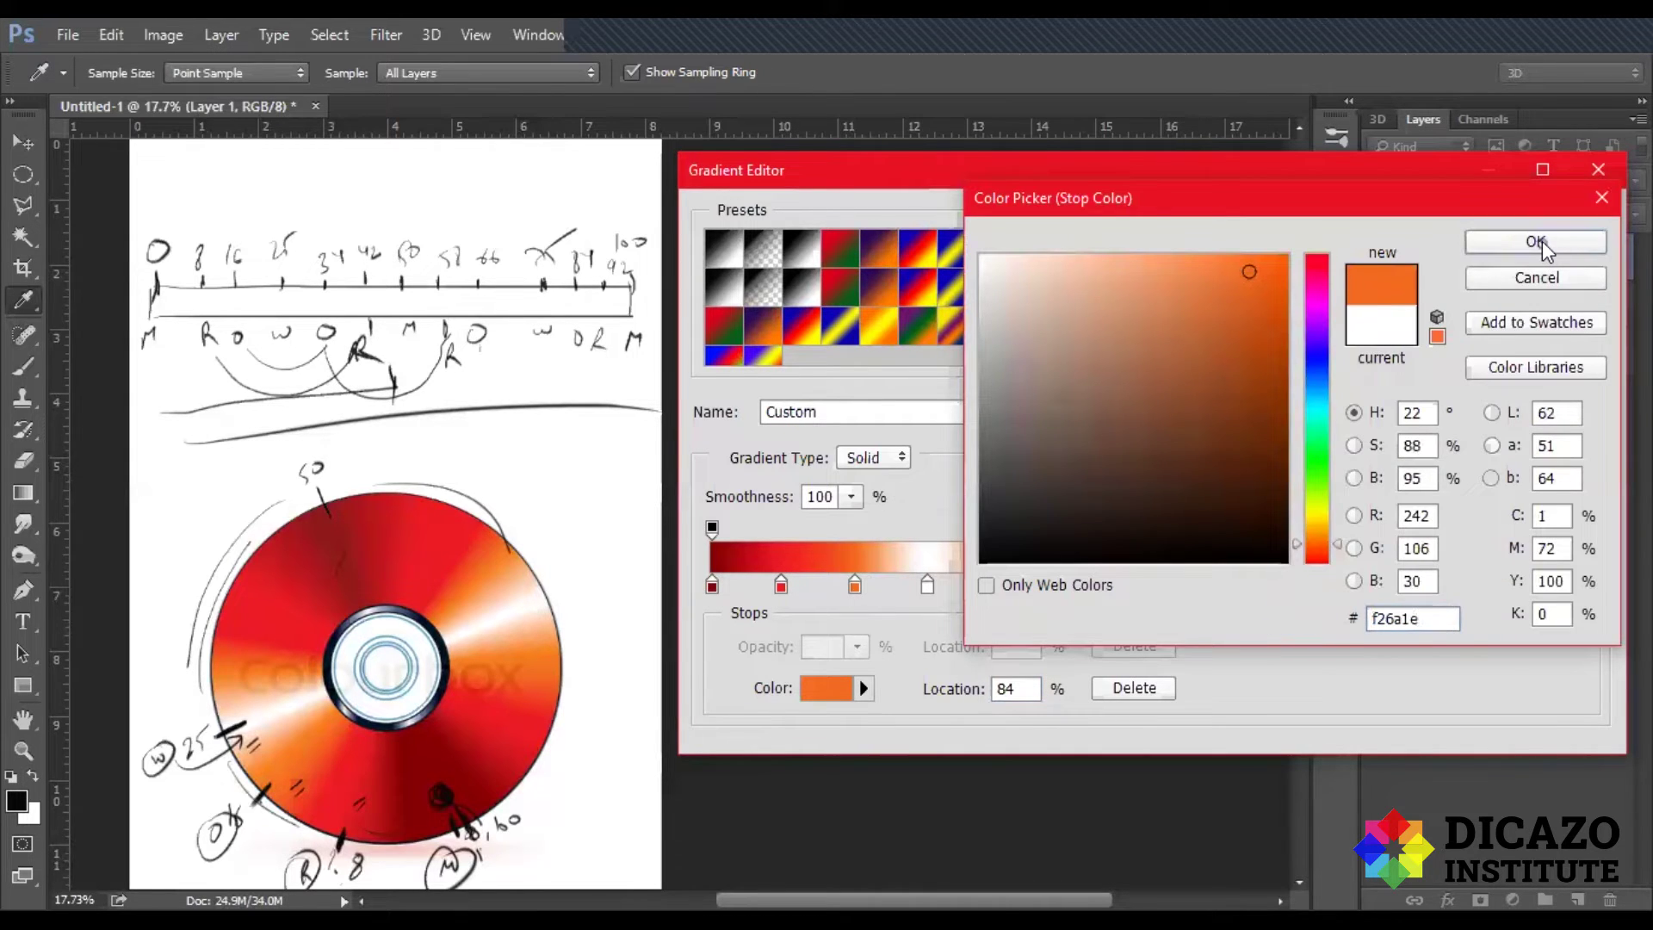
click(1542, 241)
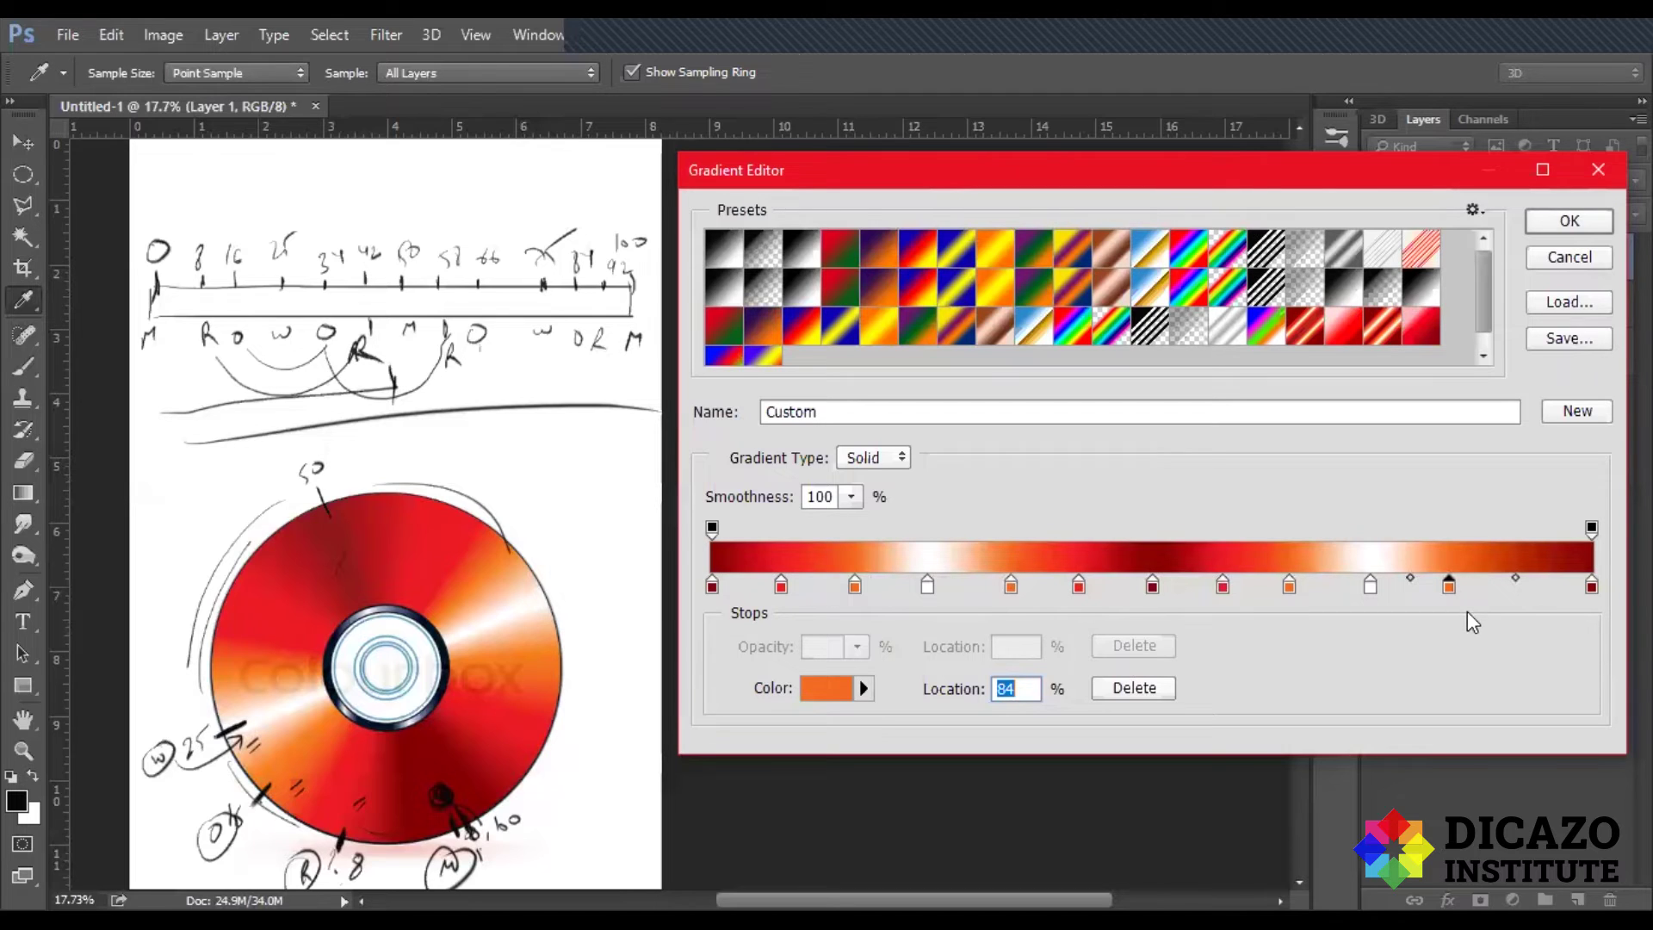
Step: Set a red stop at 92% copied from the 8% red, and save the gradient as a preset
click(781, 585)
click(824, 691)
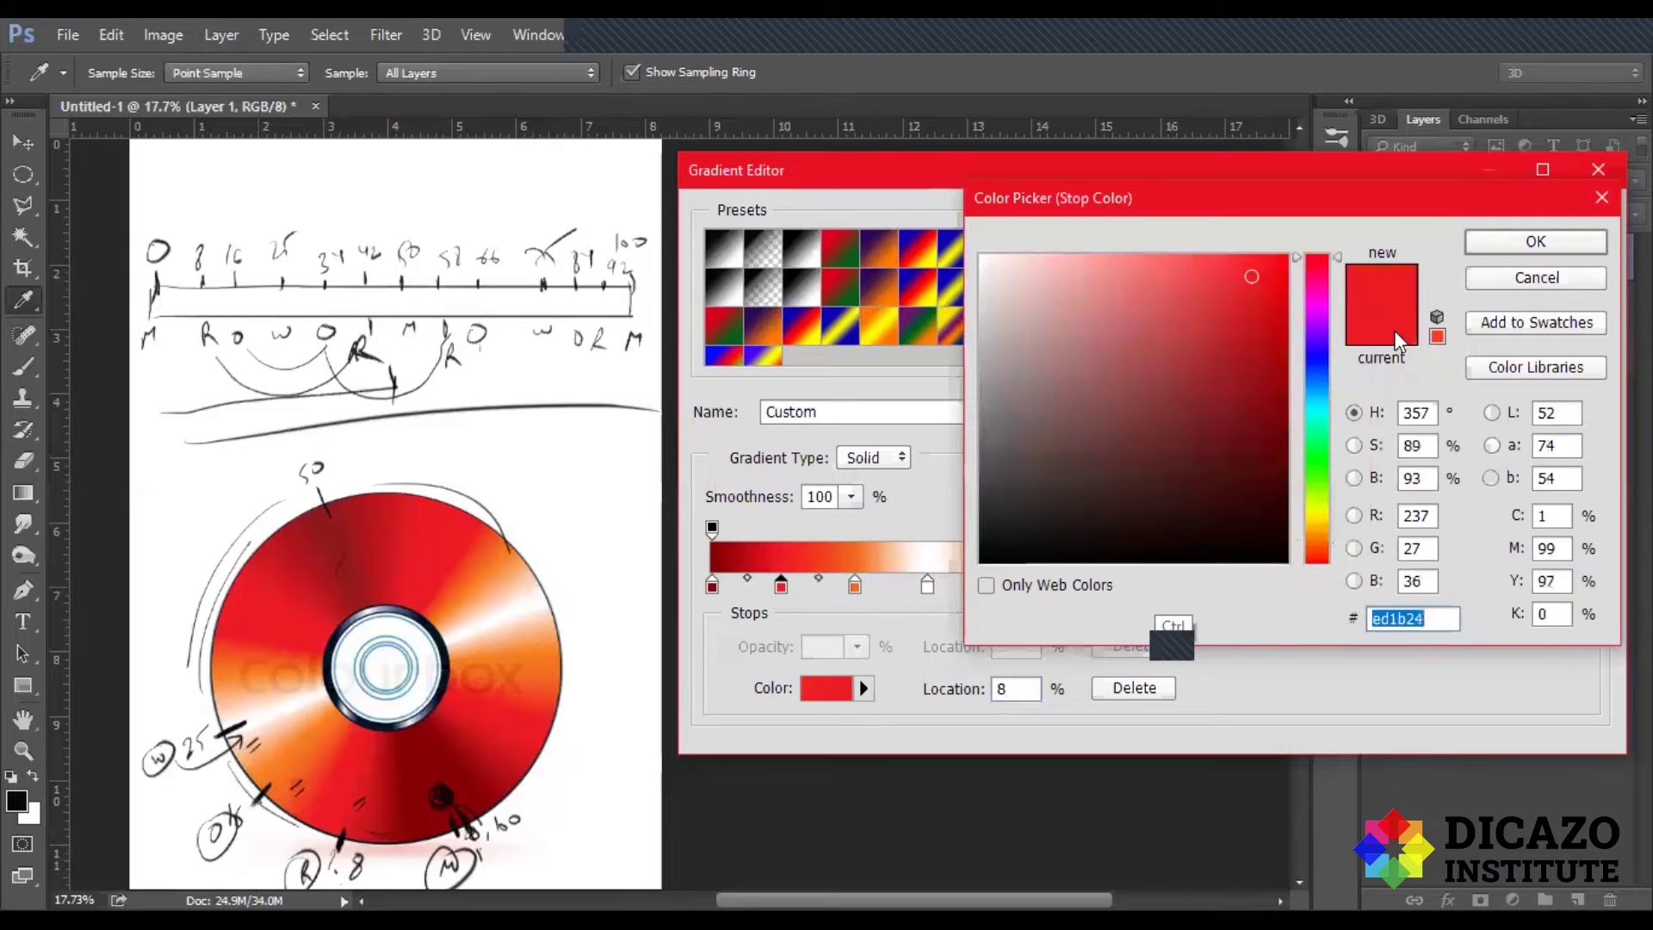
click(1489, 241)
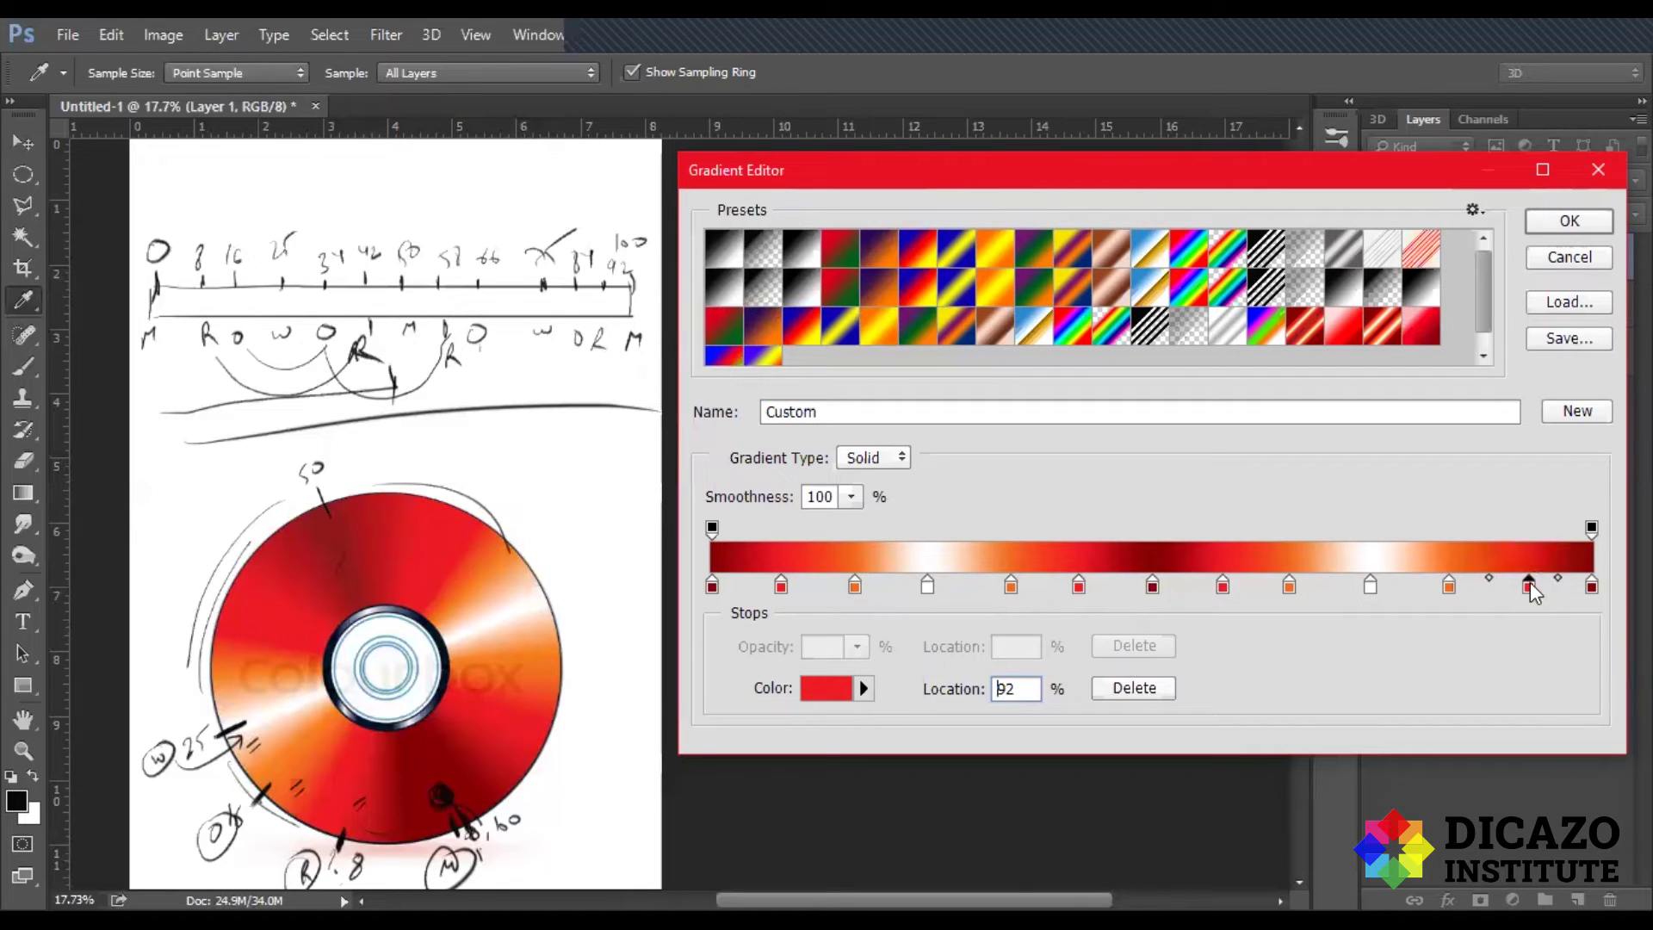
drag(1528, 583, 1522, 585)
click(846, 699)
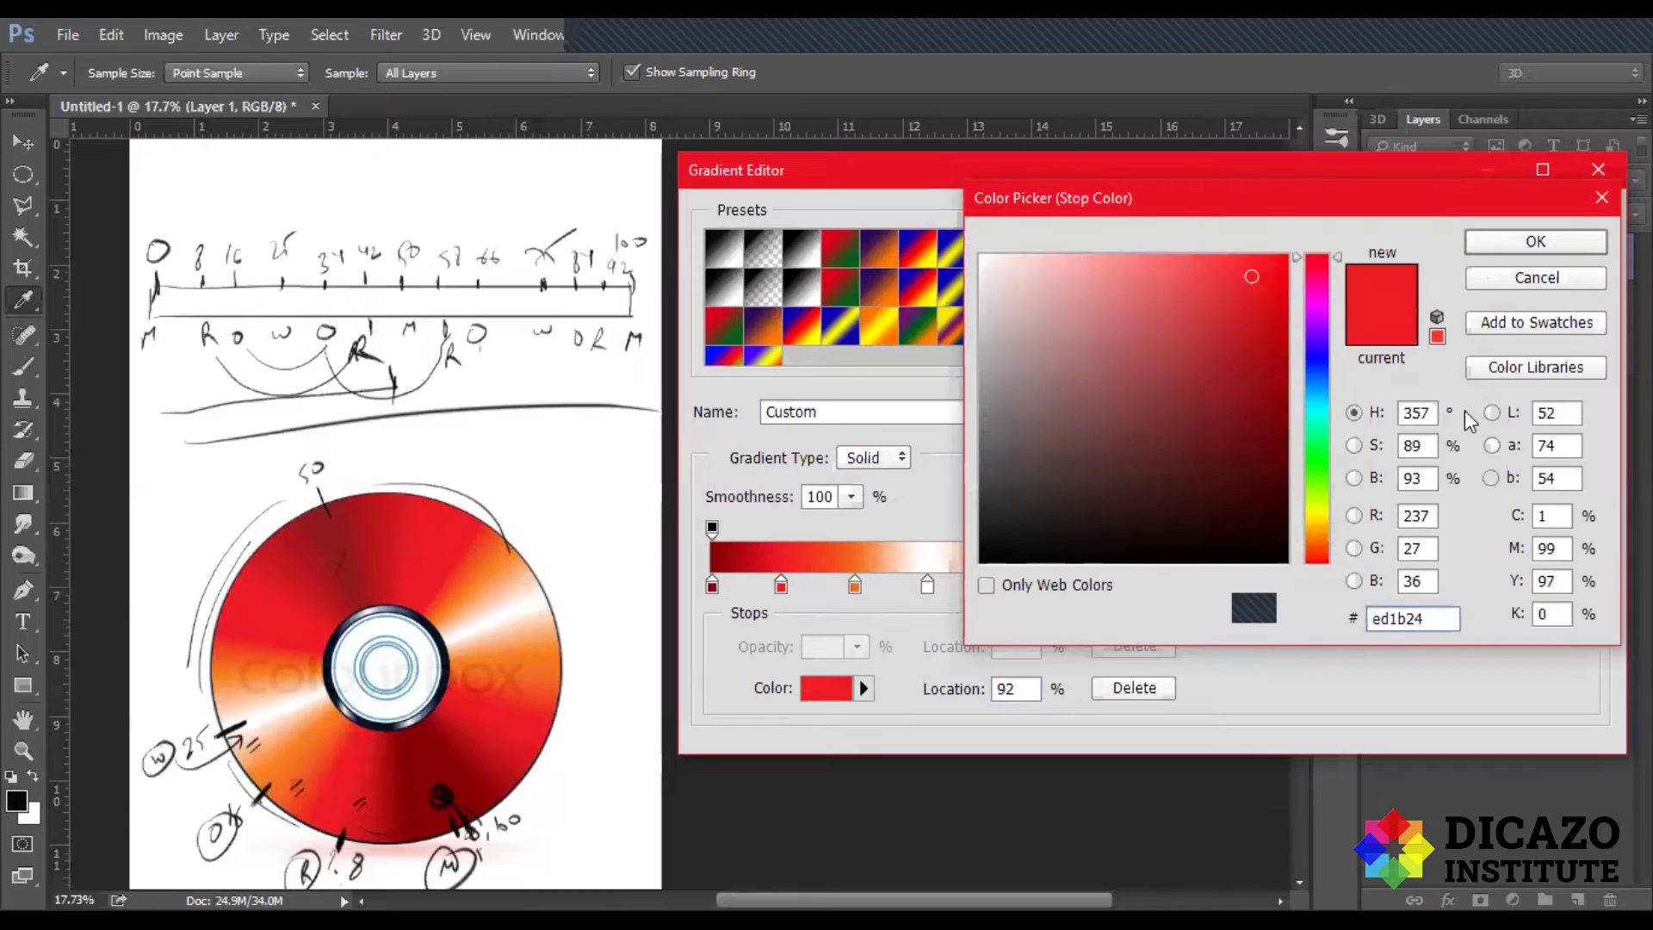
click(1518, 243)
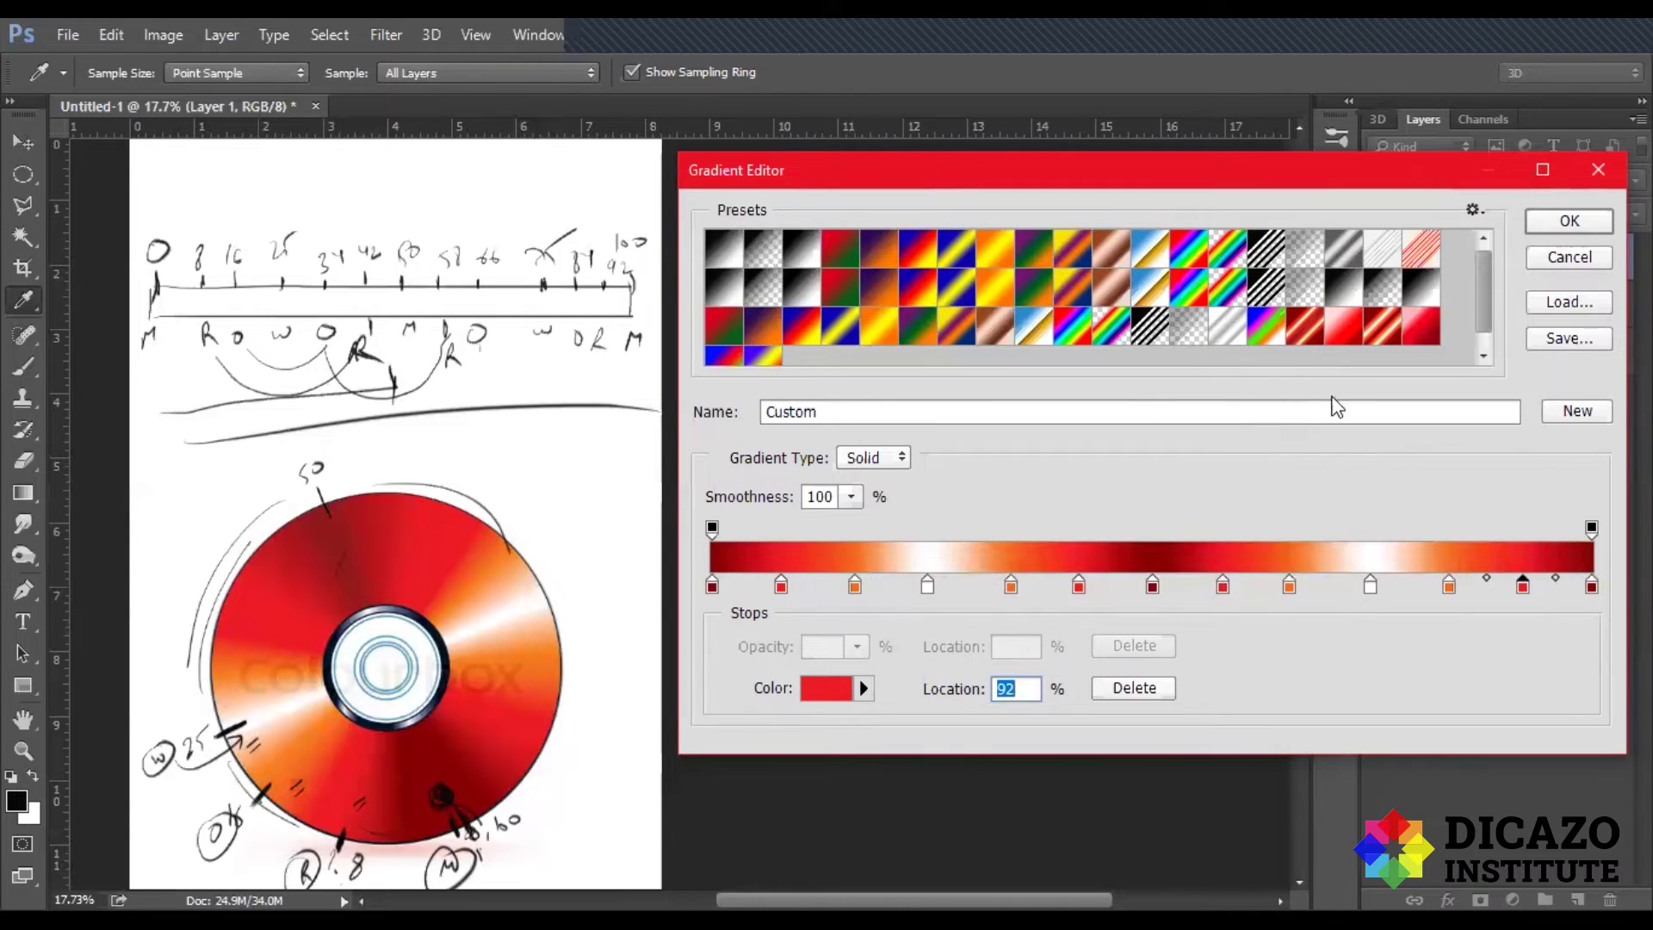
click(1565, 410)
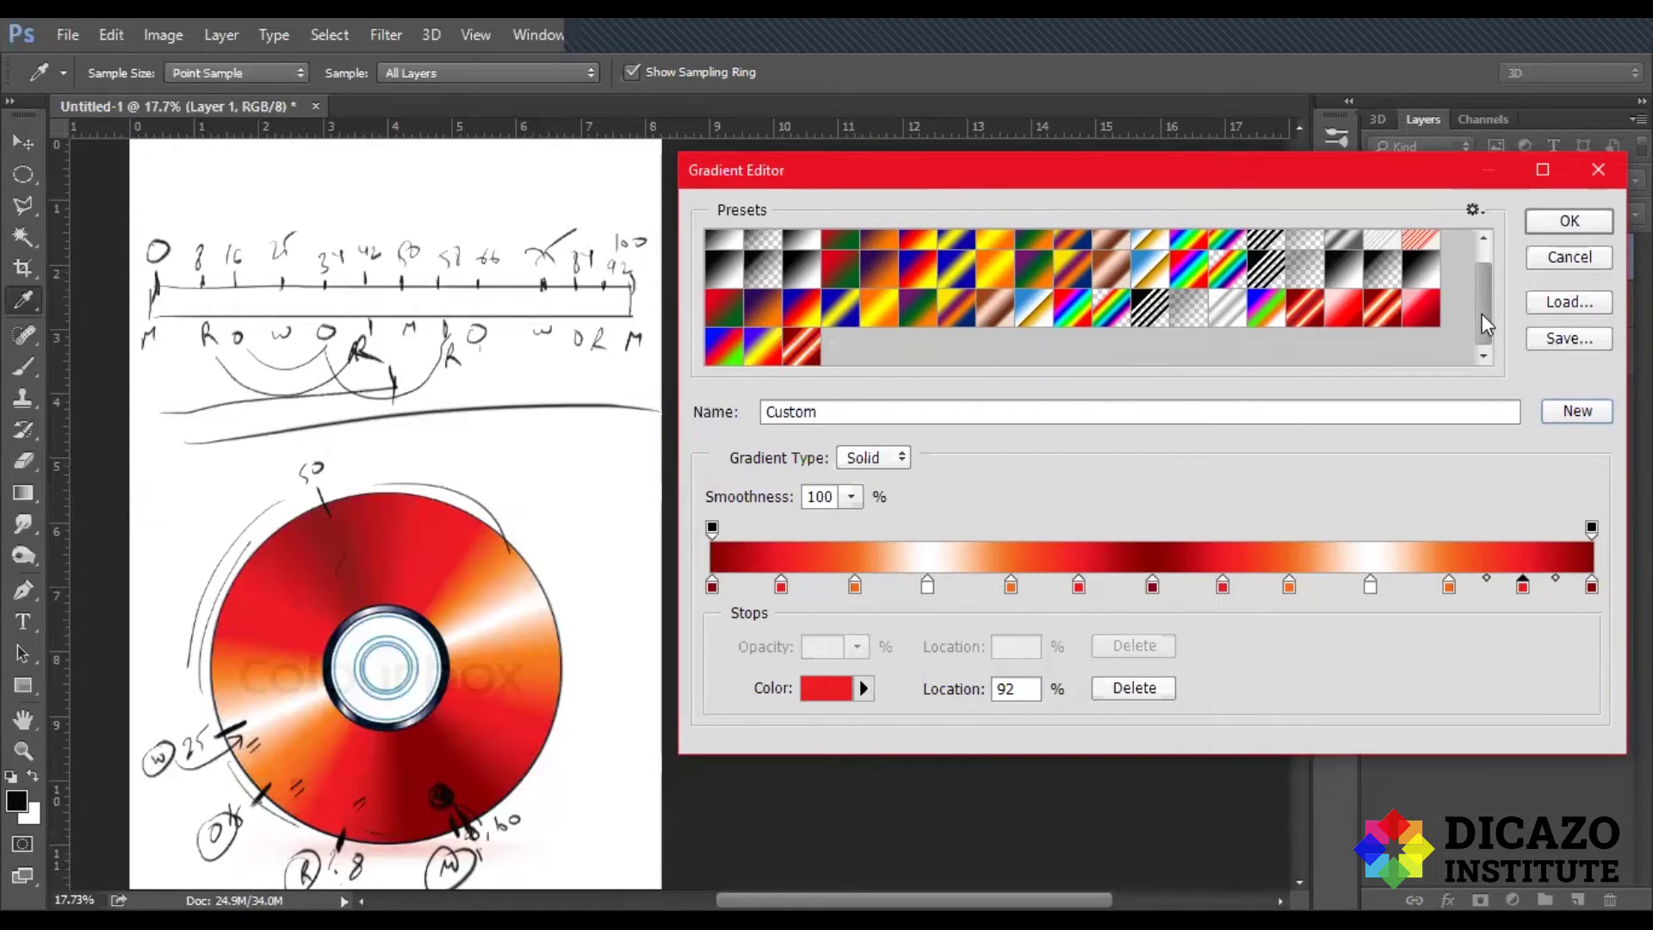
Step: Preview the striped and grey presets, then load the saved red/orange/white gradient and click OK
scroll(1479, 314, up, 1)
click(1427, 263)
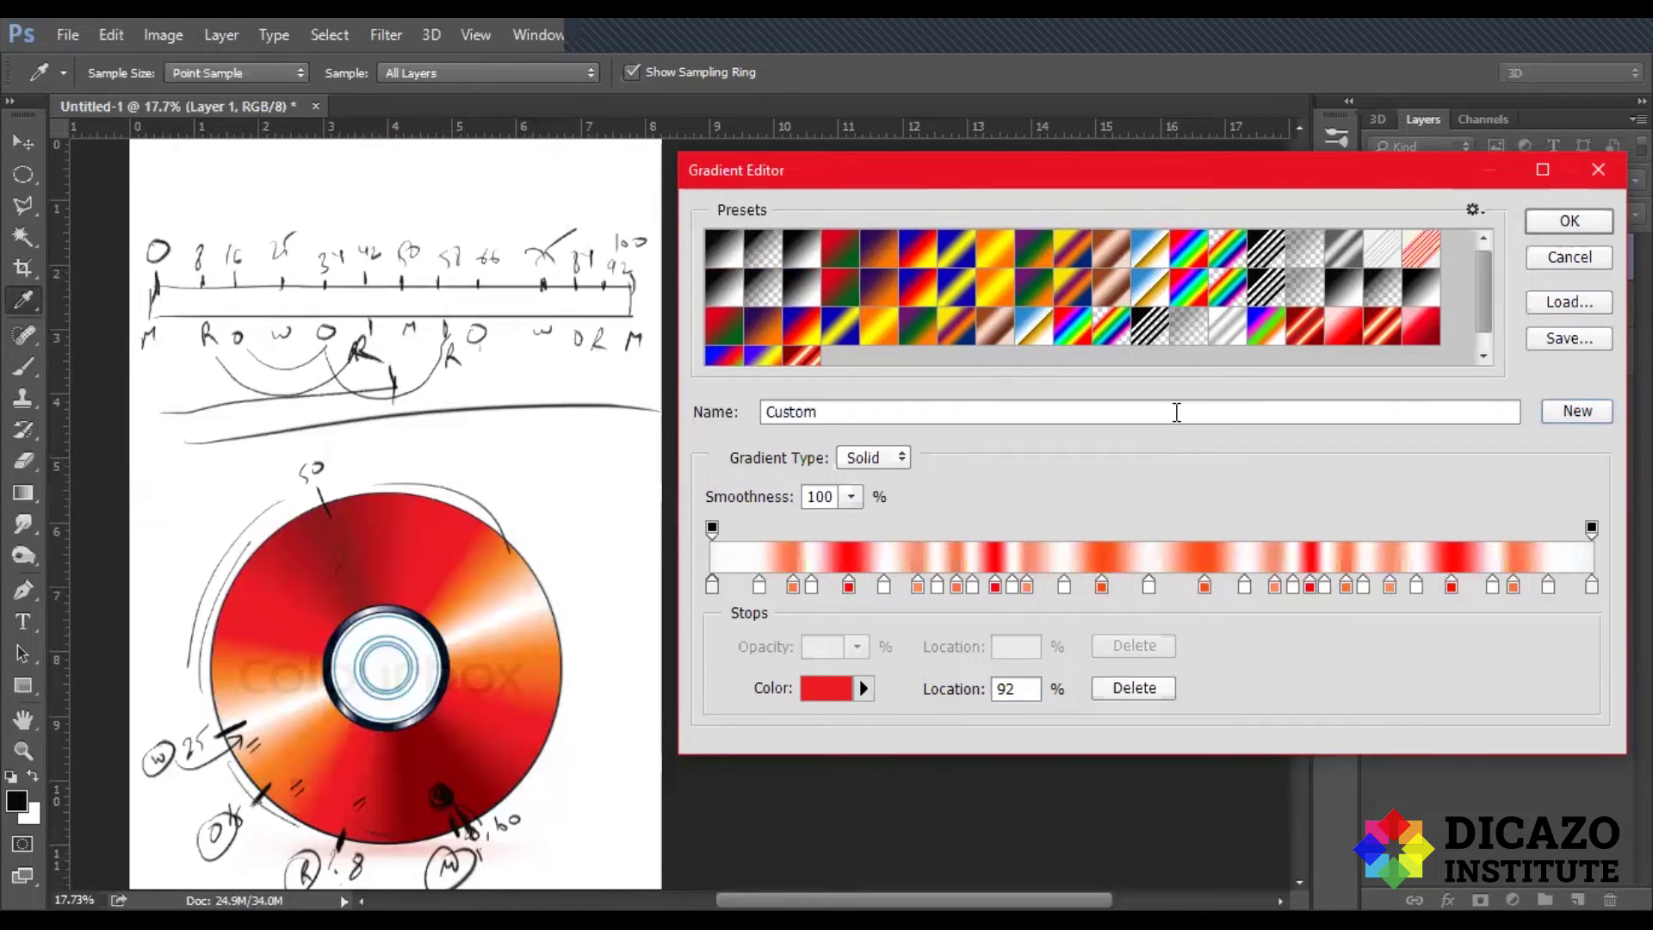
click(1378, 269)
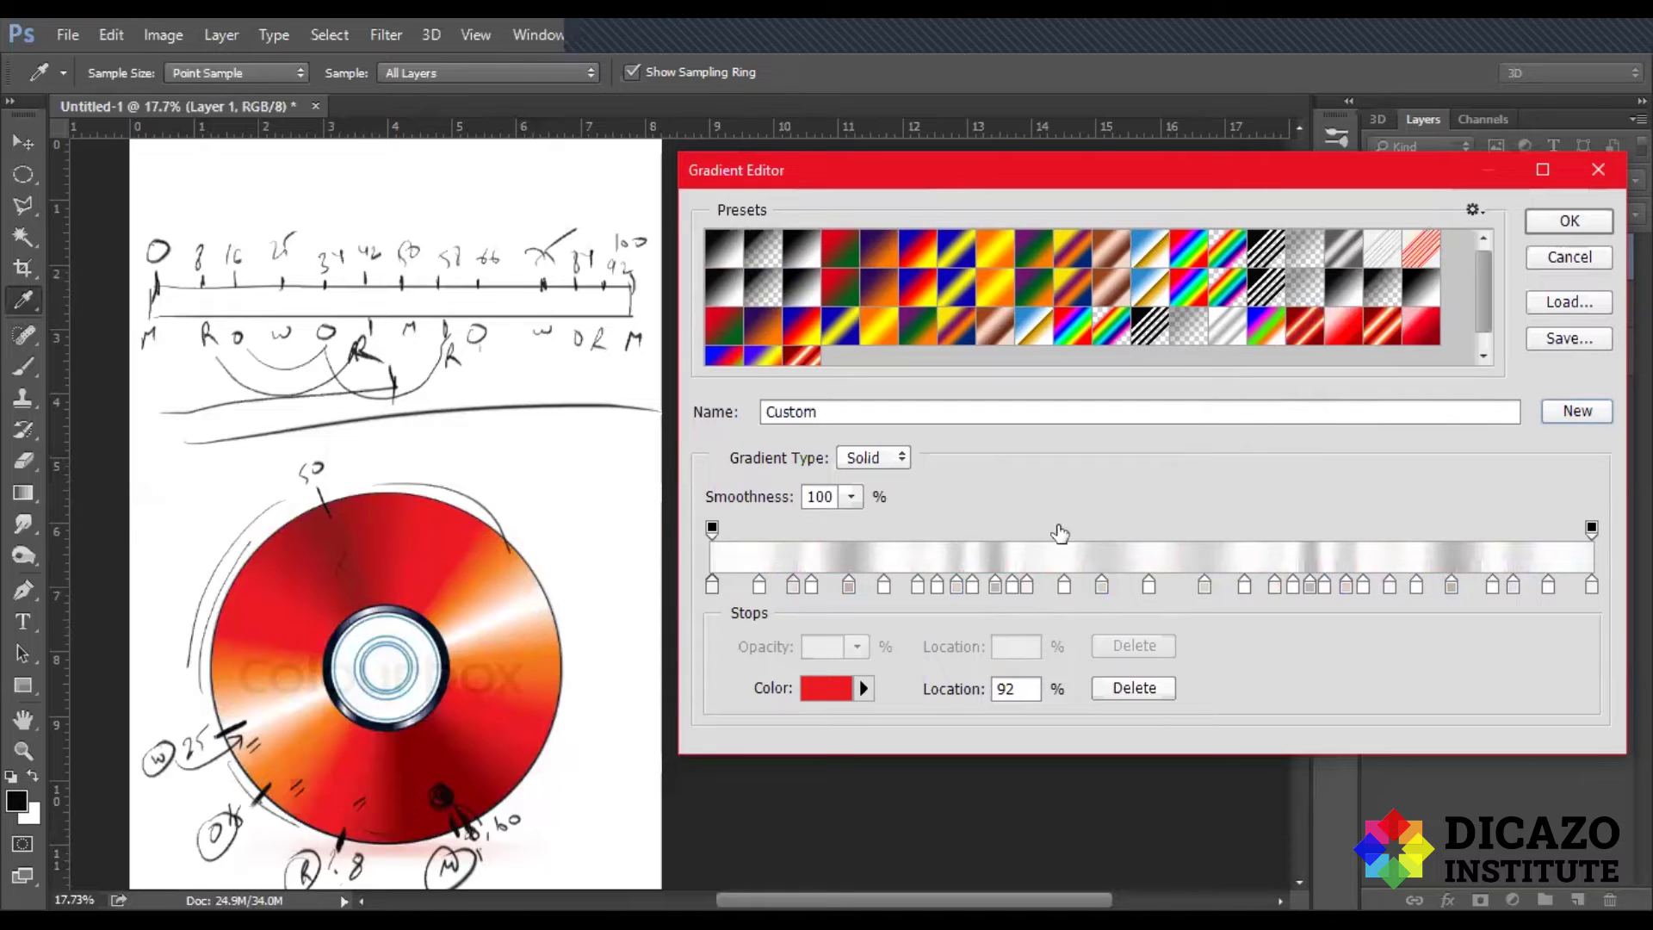
click(1425, 257)
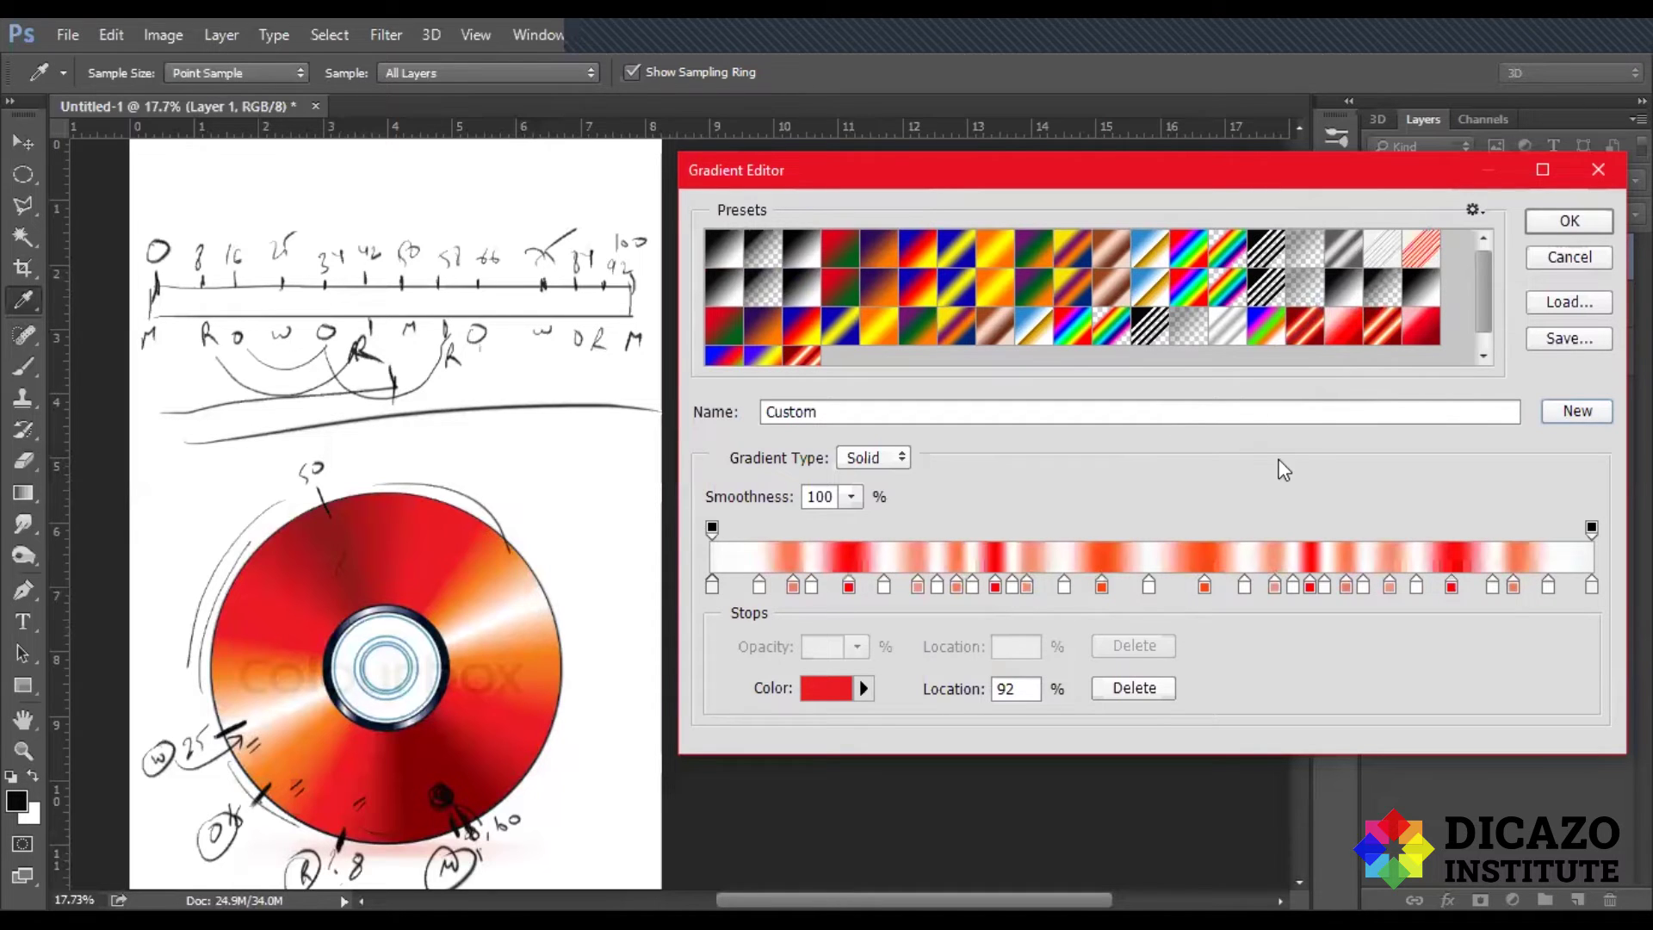
drag(1481, 303, 1483, 383)
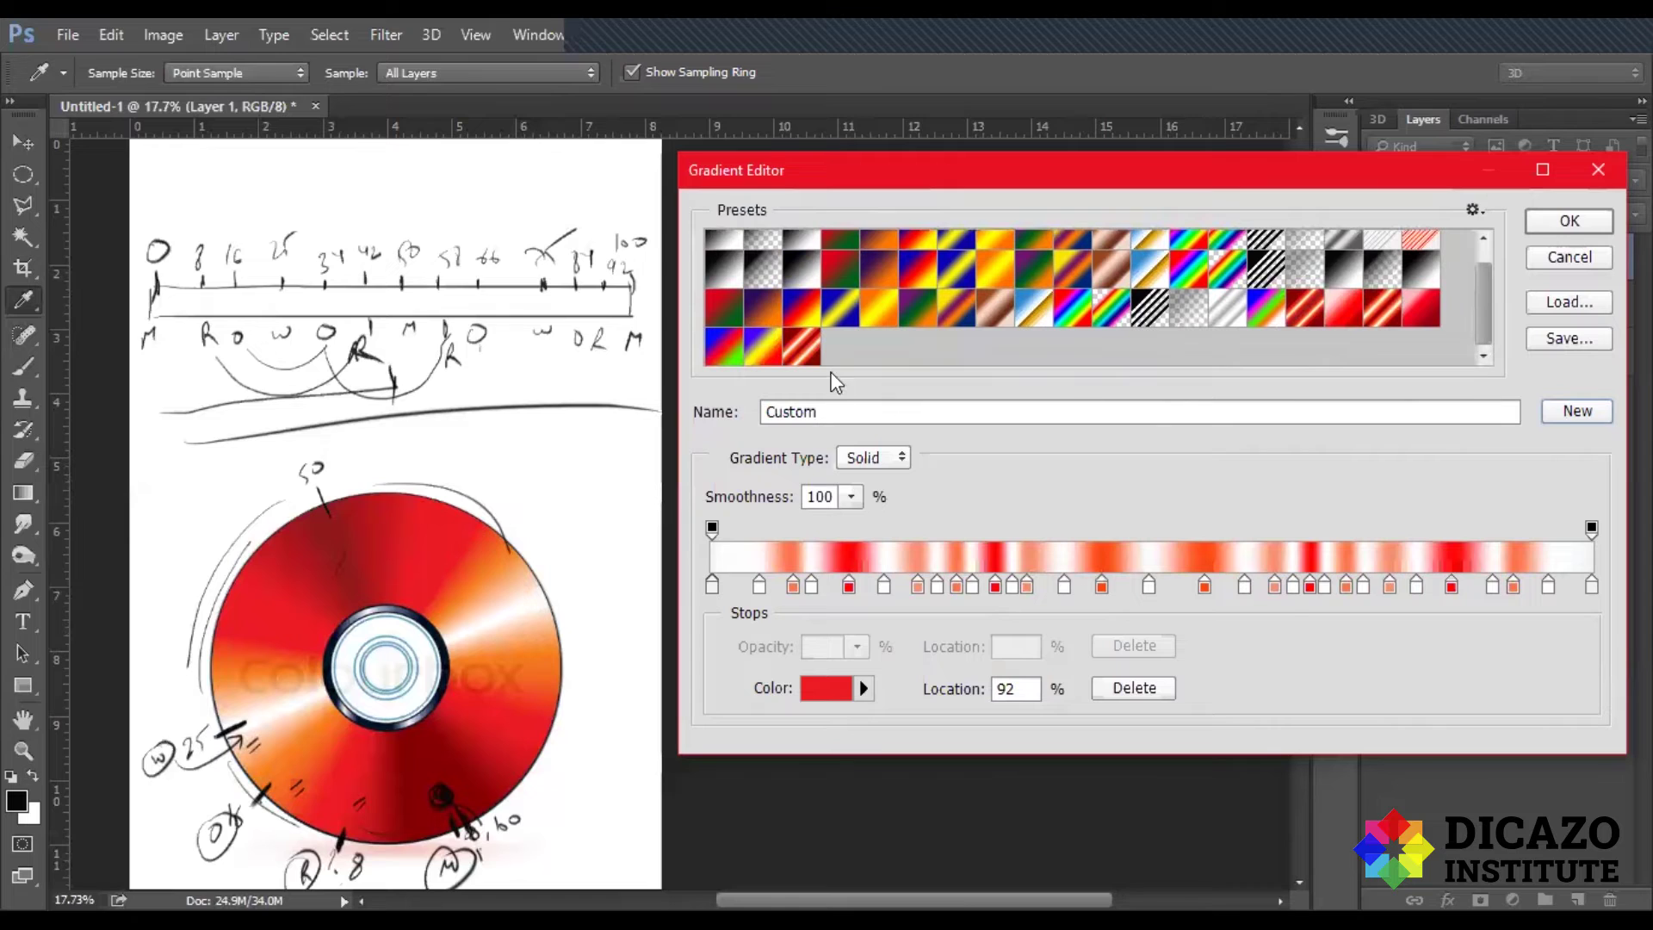
click(805, 348)
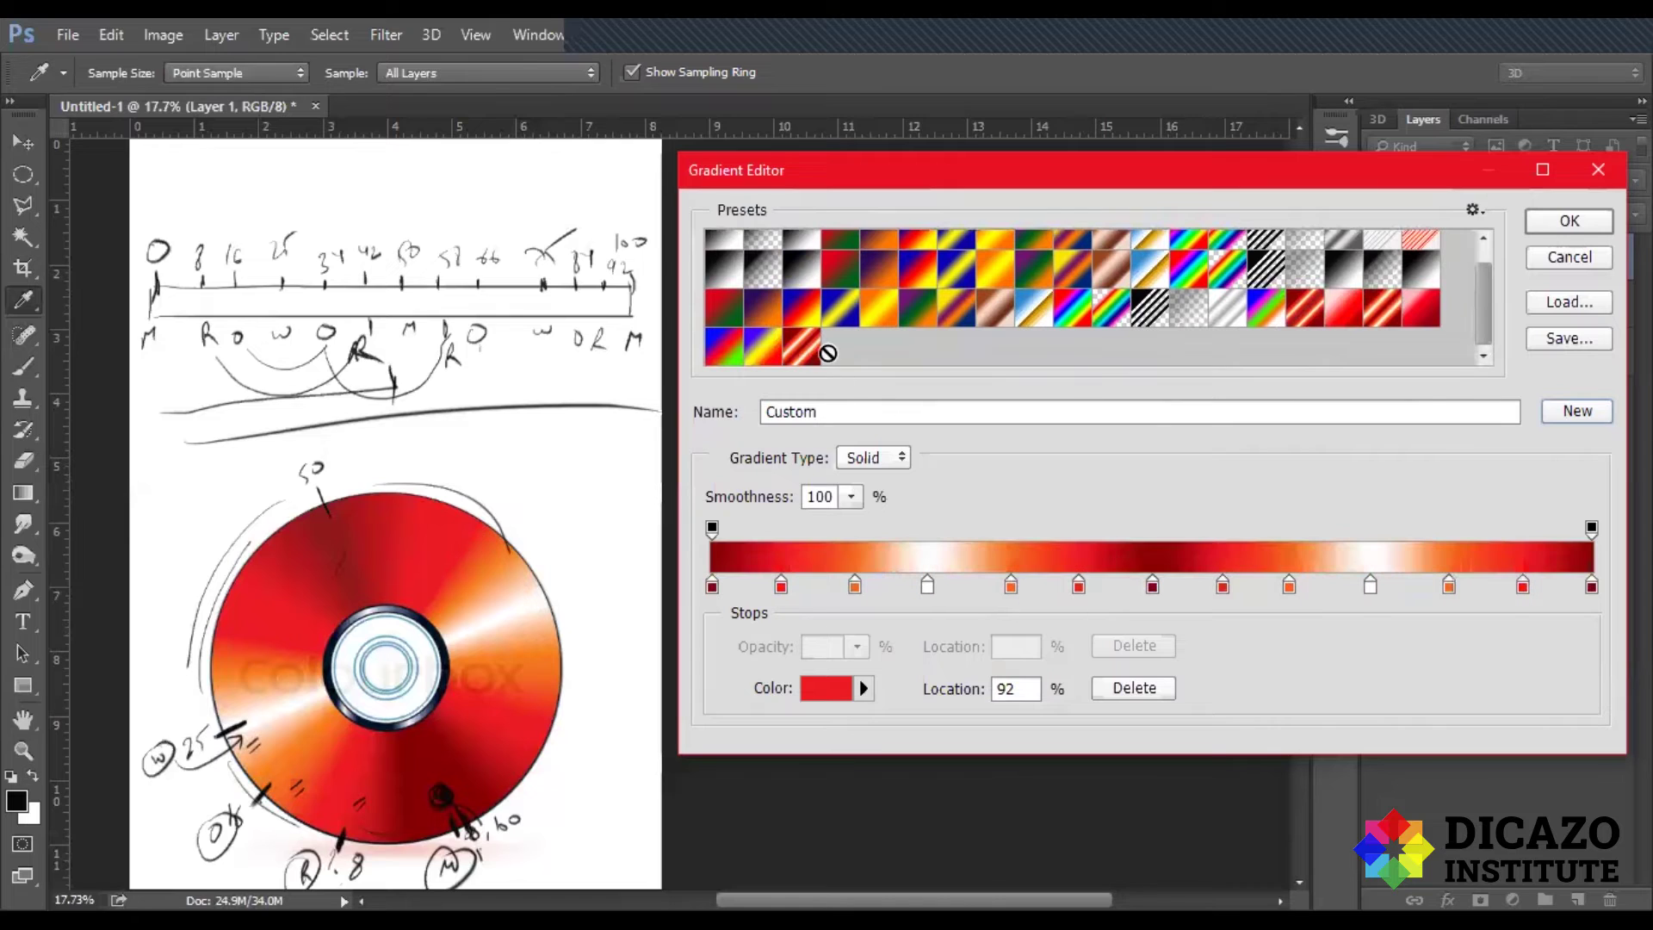
click(1571, 227)
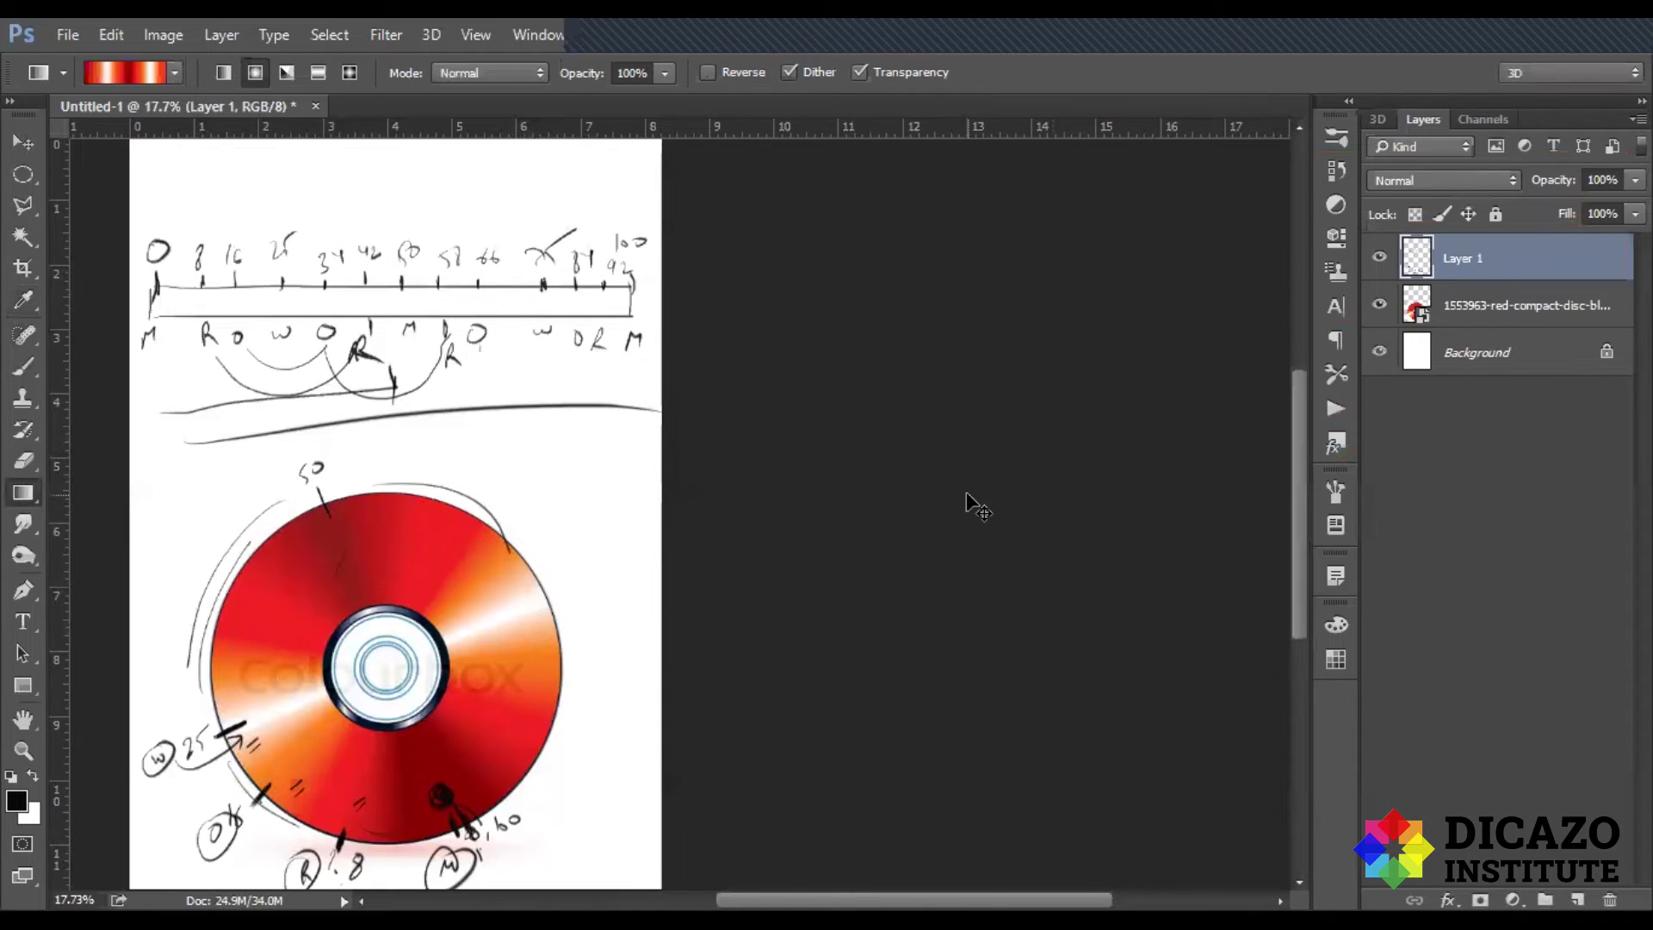
Step: Fit the page on screen, hide Layer 1 and the reference disc, and draw a large black circle
key(ctrl+0)
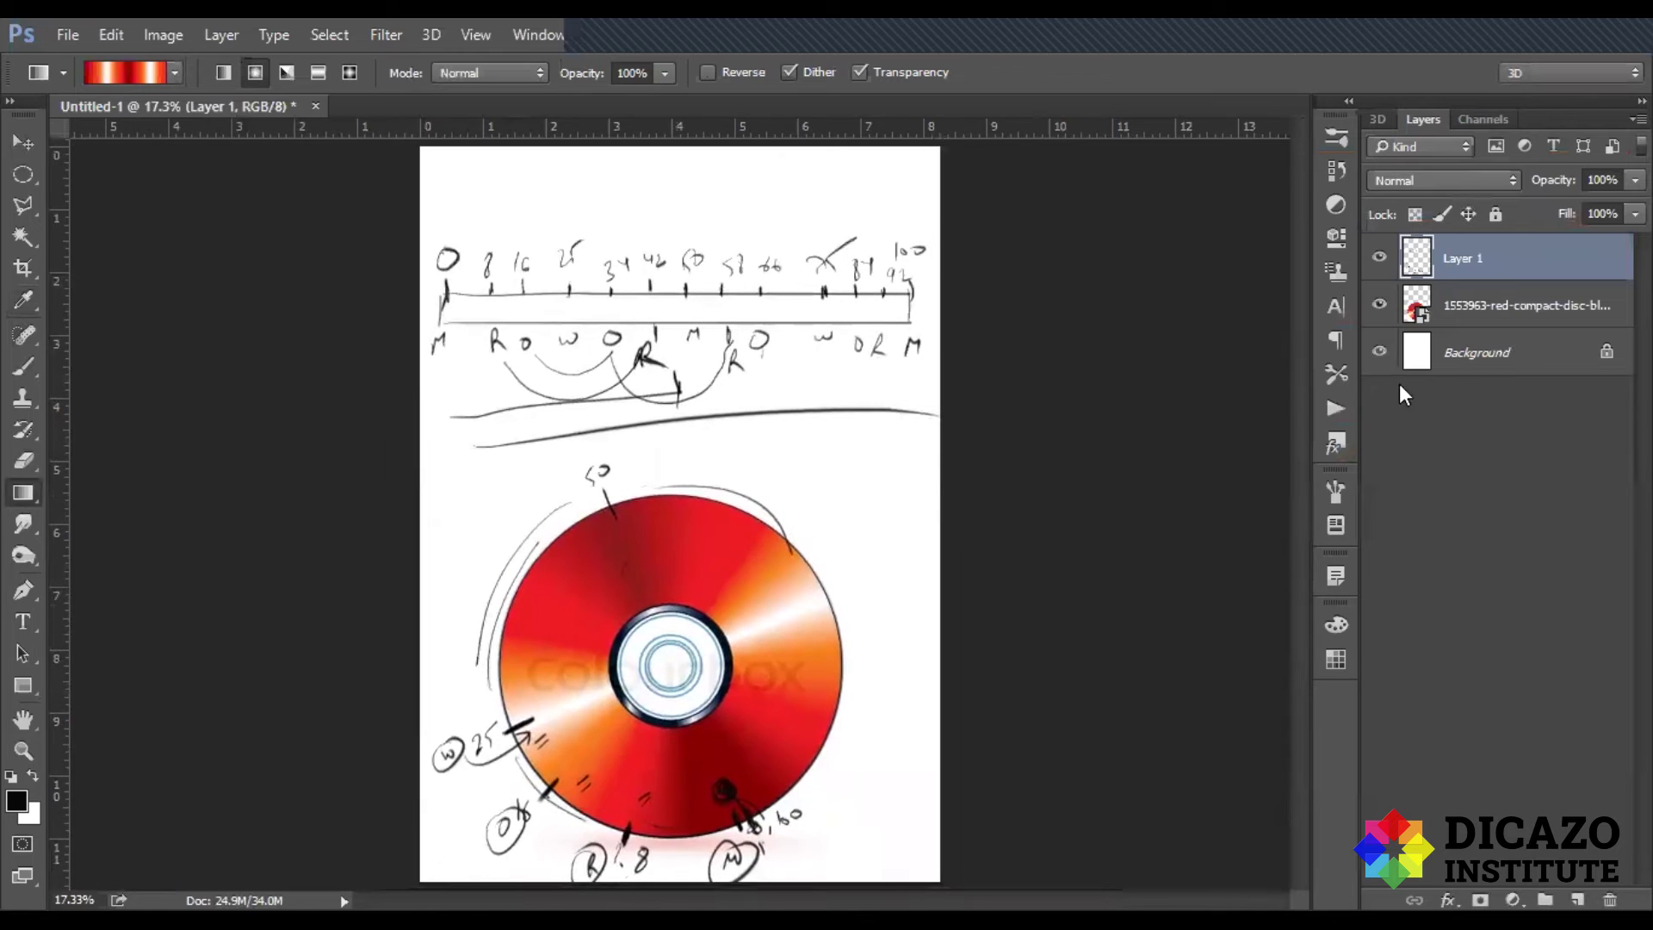
click(1379, 305)
click(1379, 257)
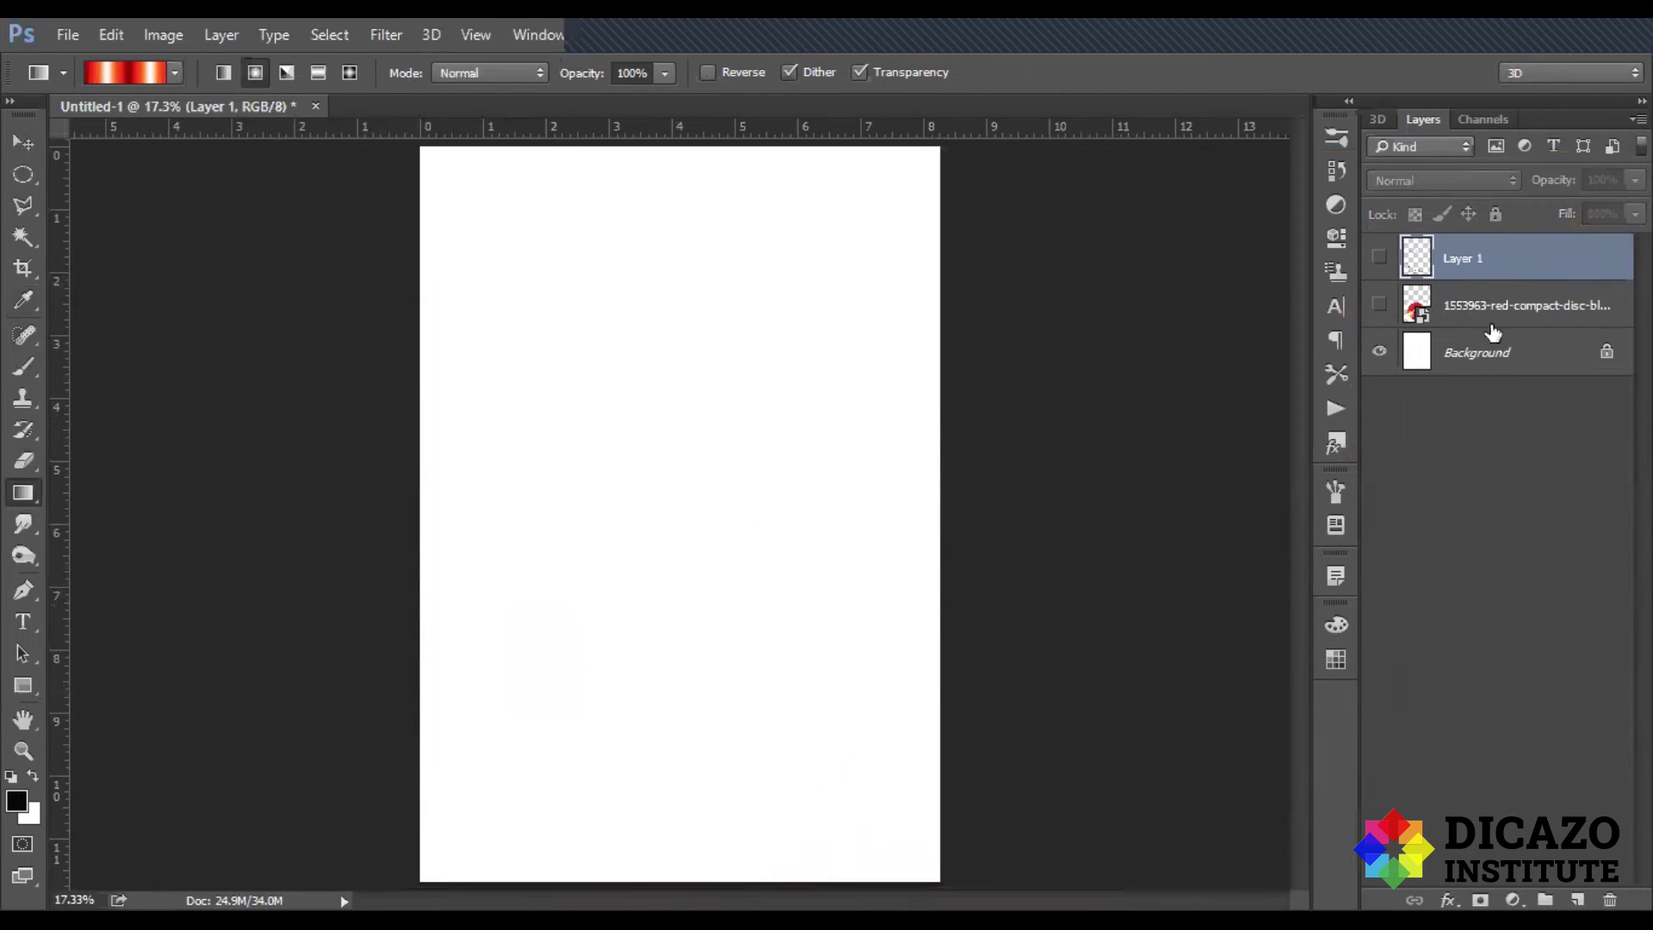
click(25, 688)
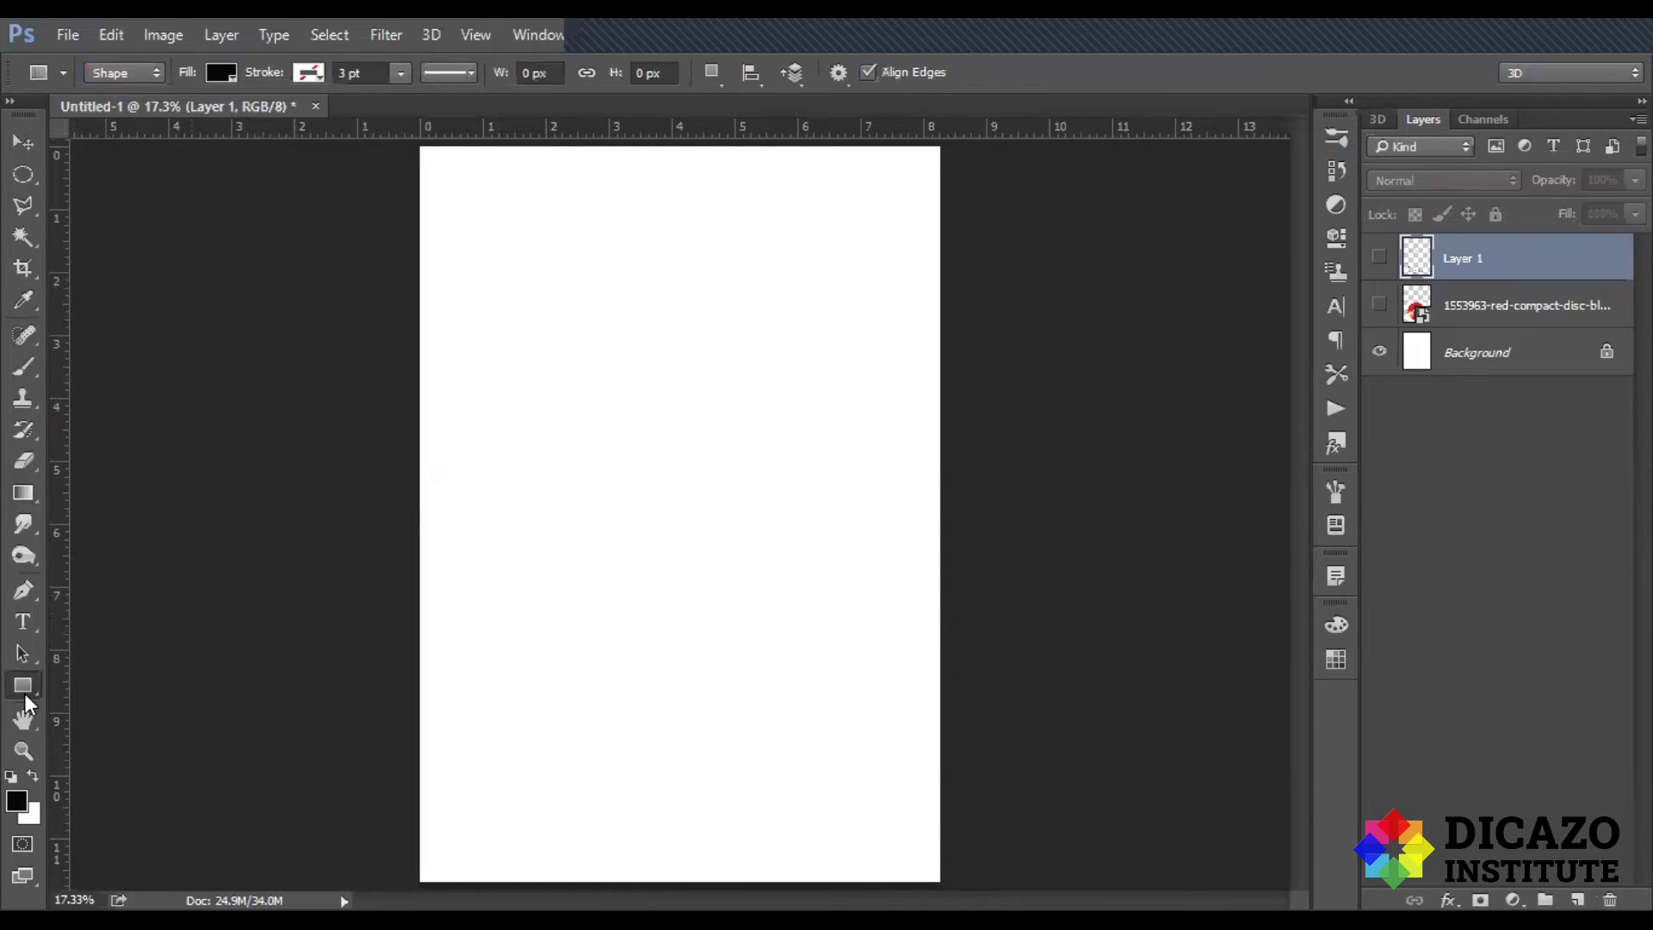
drag(700, 534, 919, 534)
Step: Place a guide through the circle's centre, hide it, and load its outline on a new layer
click(24, 142)
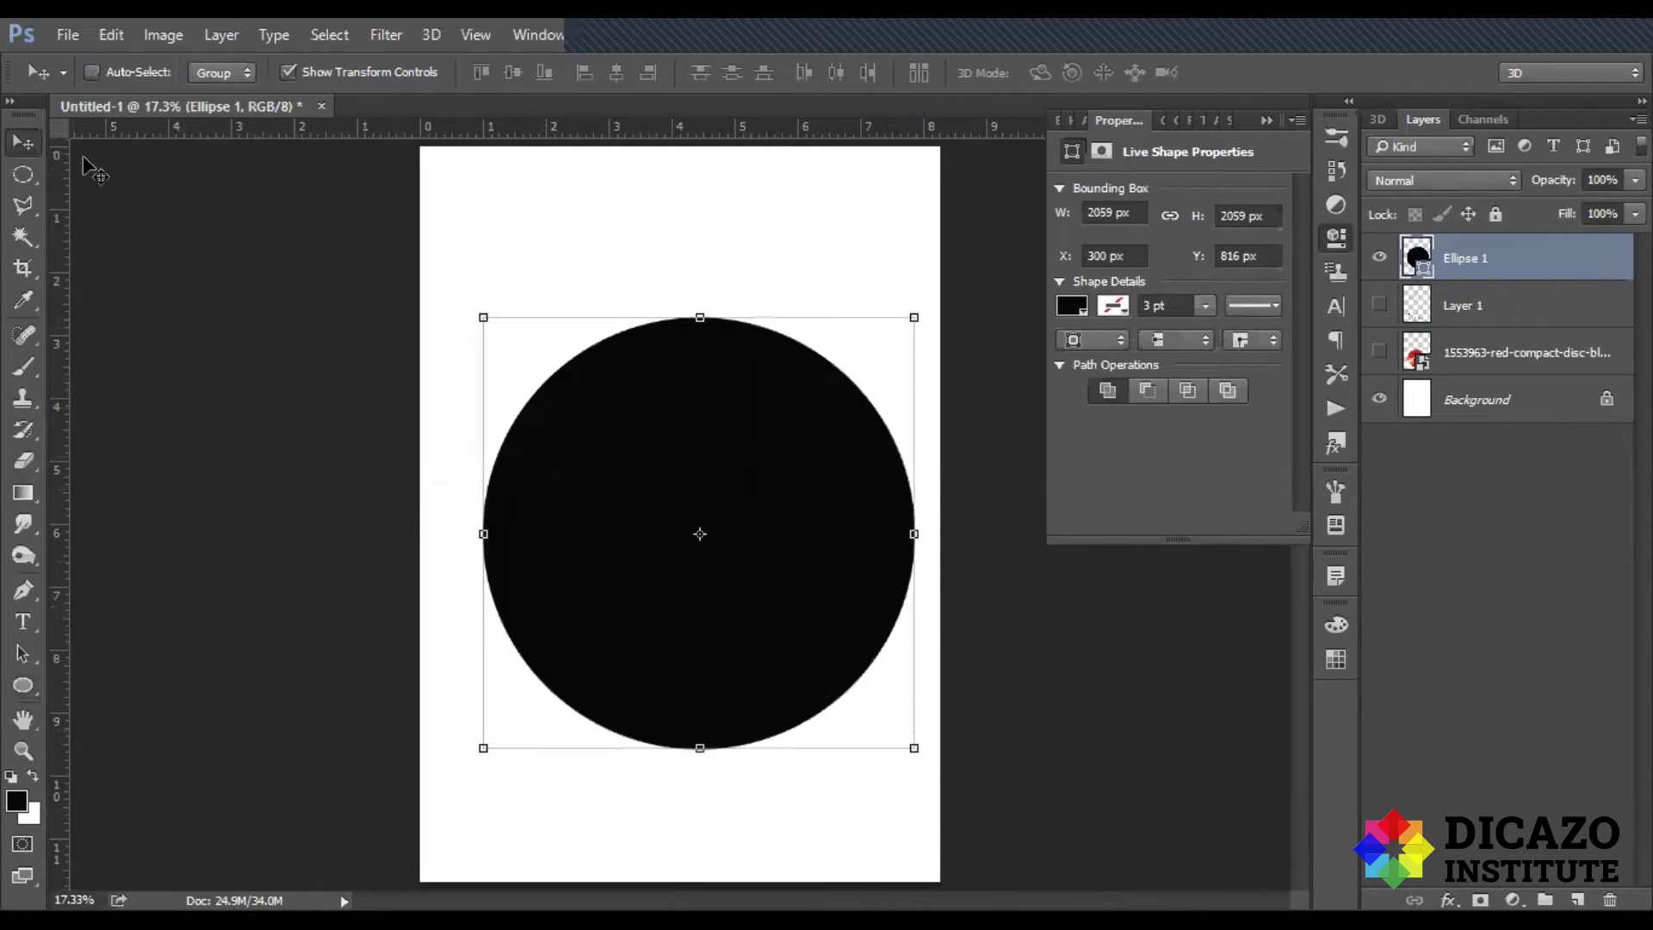
mouse_move(60, 463)
mouse_down()
mouse_move(724, 510)
mouse_move(700, 504)
mouse_up()
drag(777, 130, 760, 535)
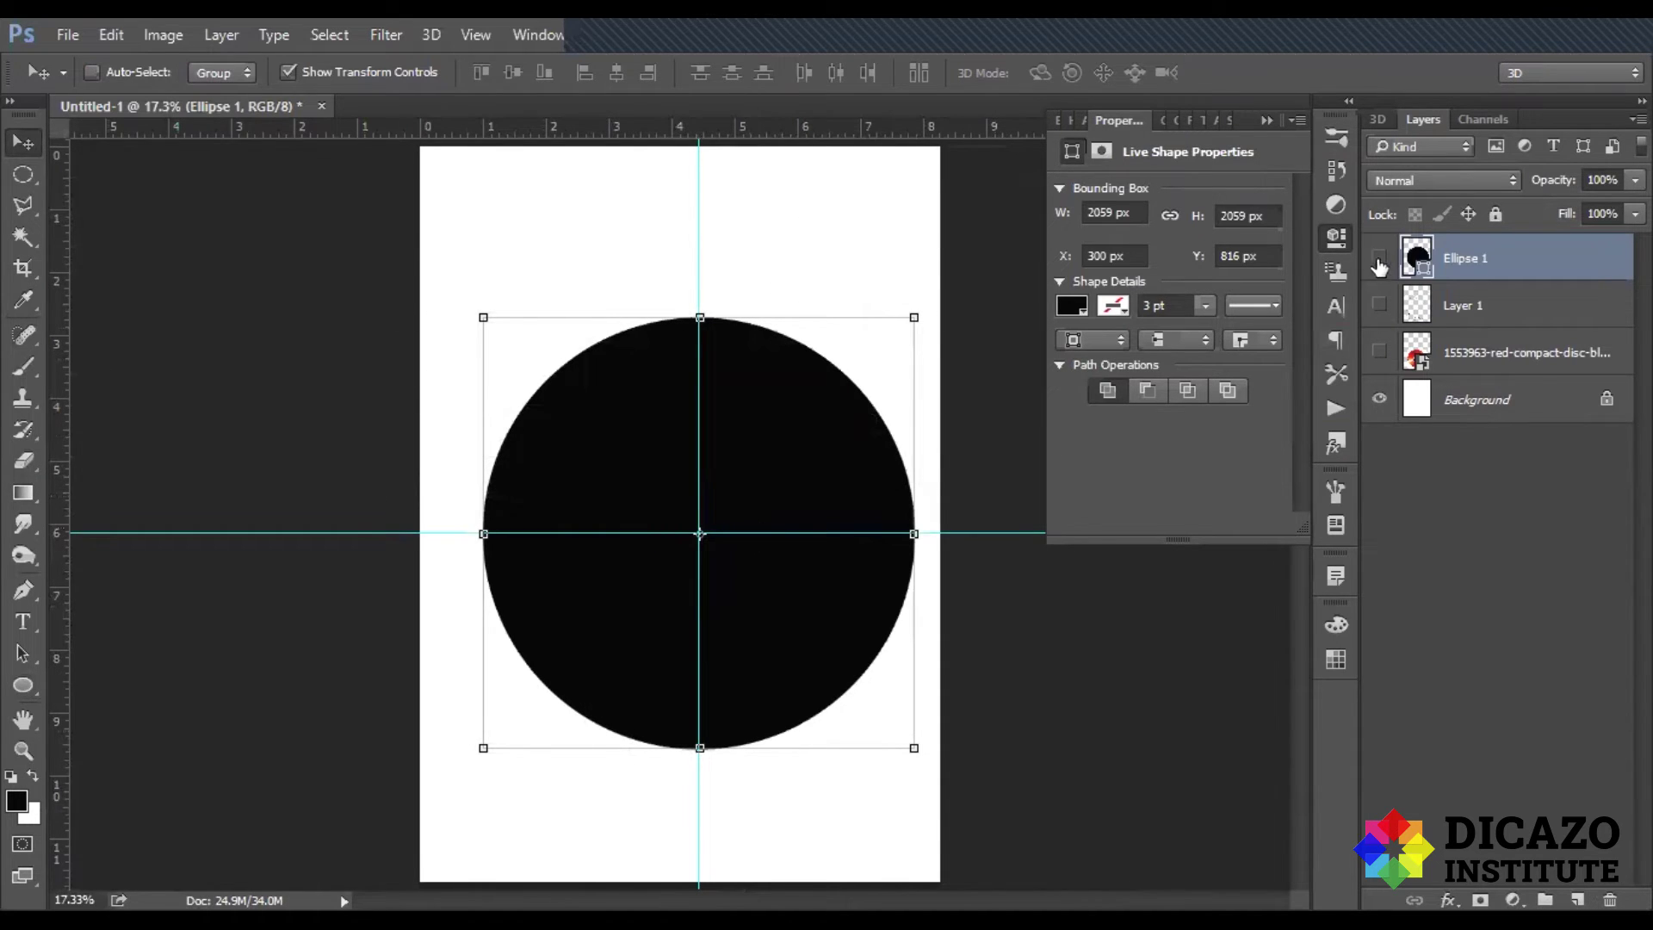
click(1379, 257)
click(1577, 900)
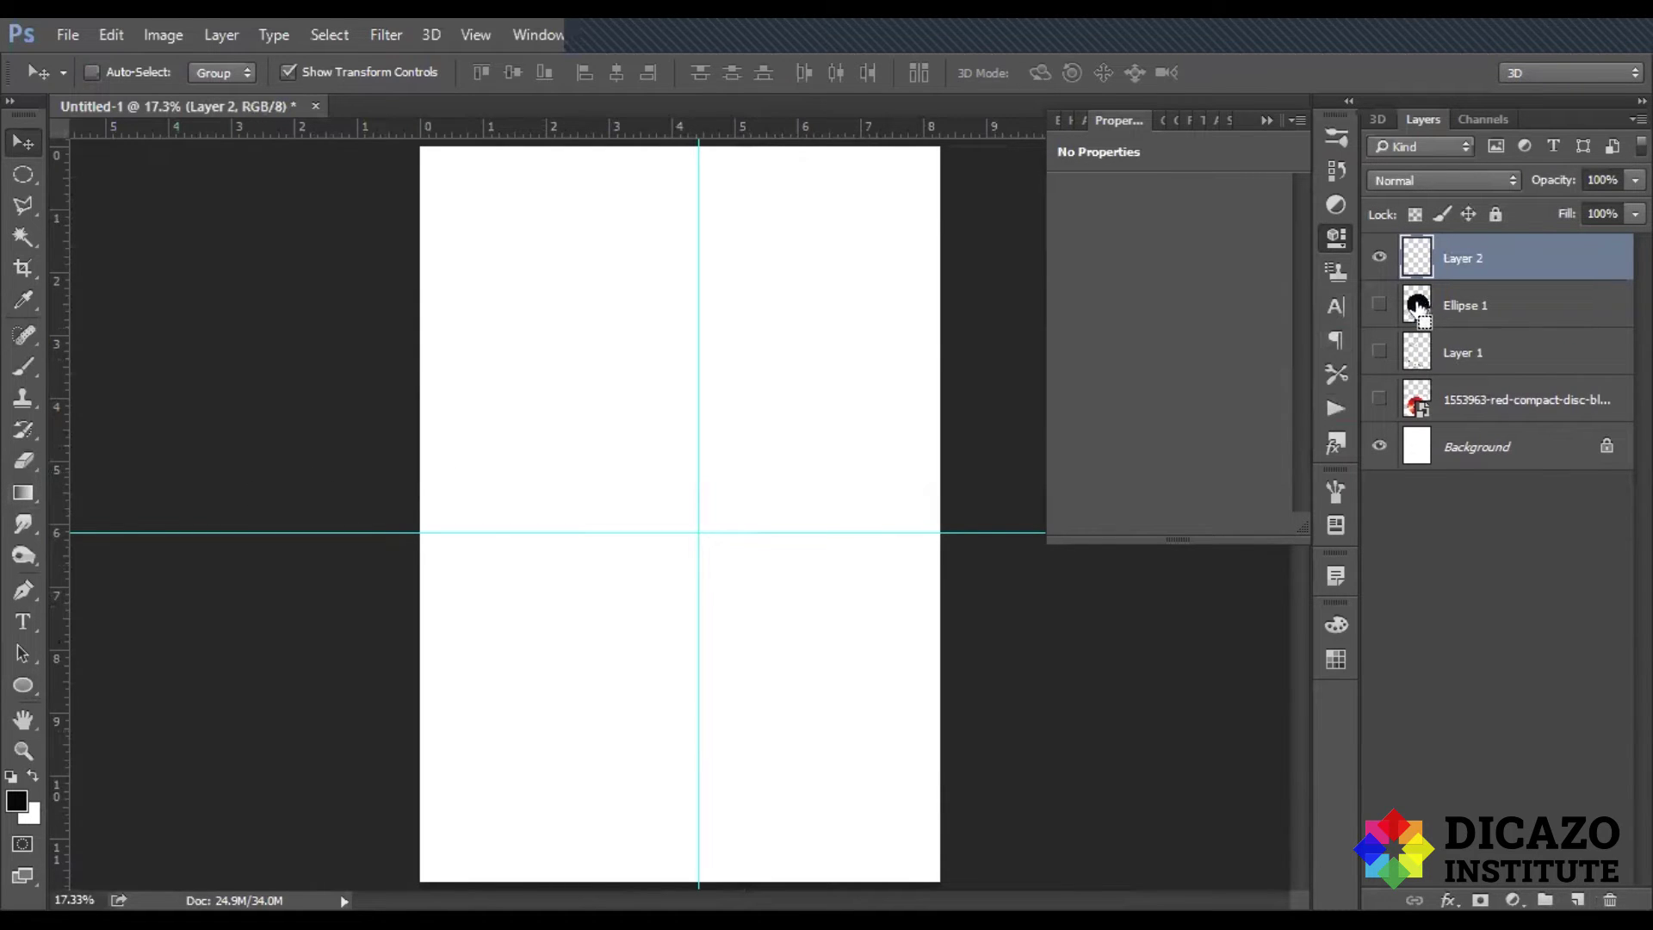
ctrl+click(1418, 305)
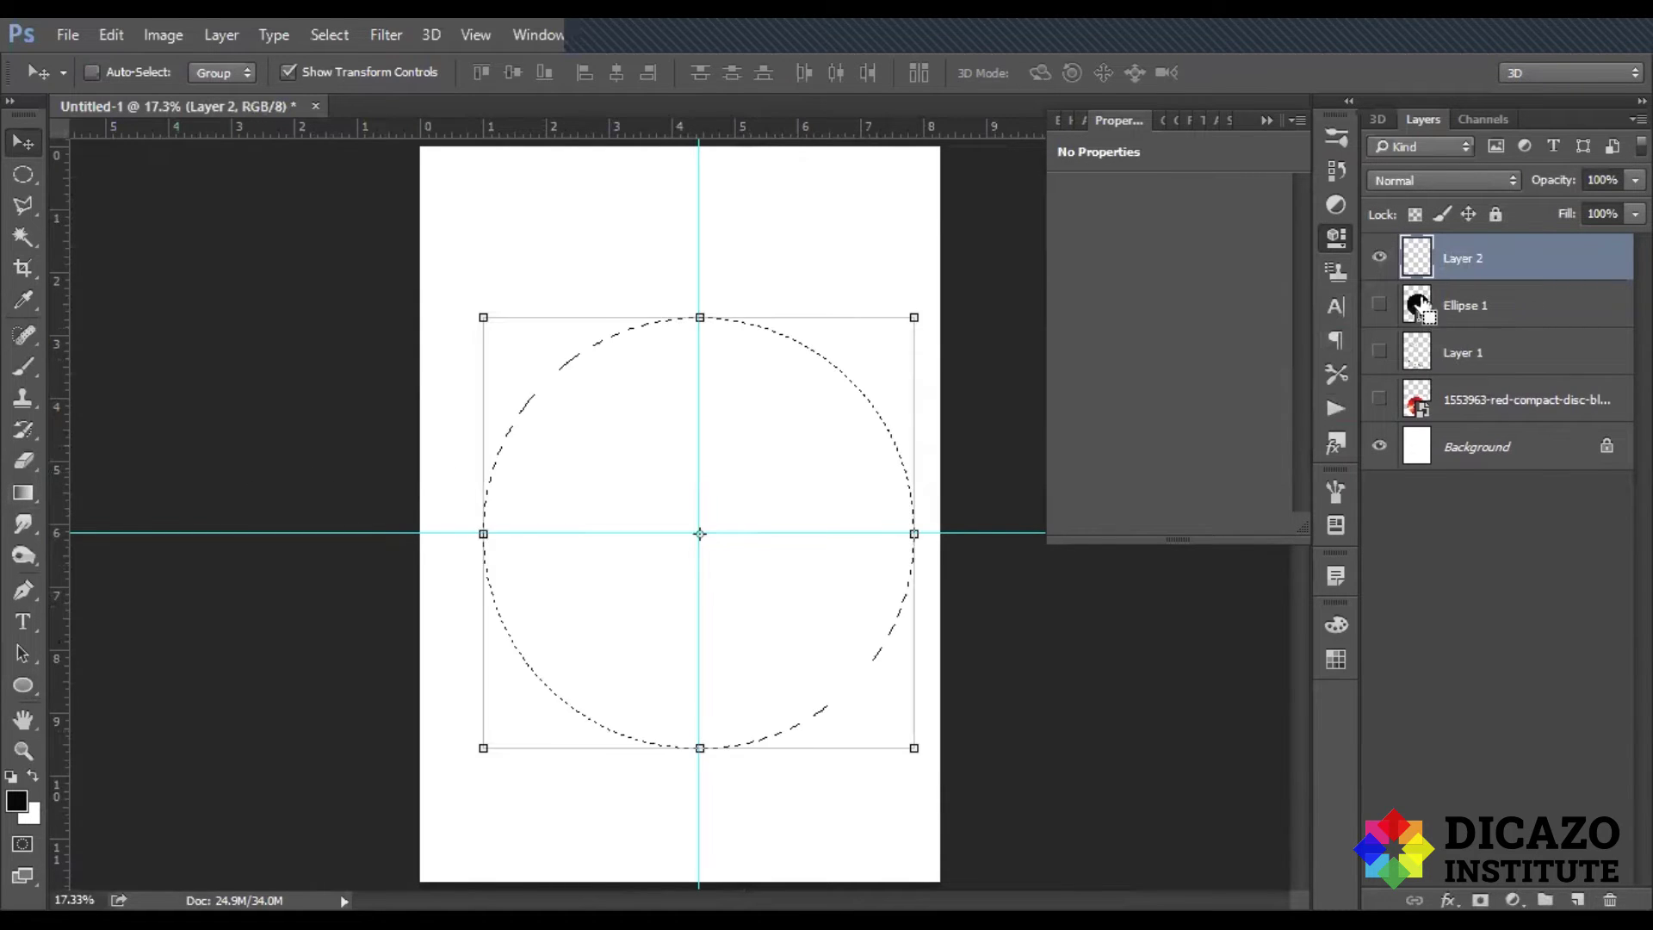
Step: Fill the circle with an angle gradient swept out from its centre, then deselect
click(22, 492)
click(287, 72)
drag(698, 532, 863, 677)
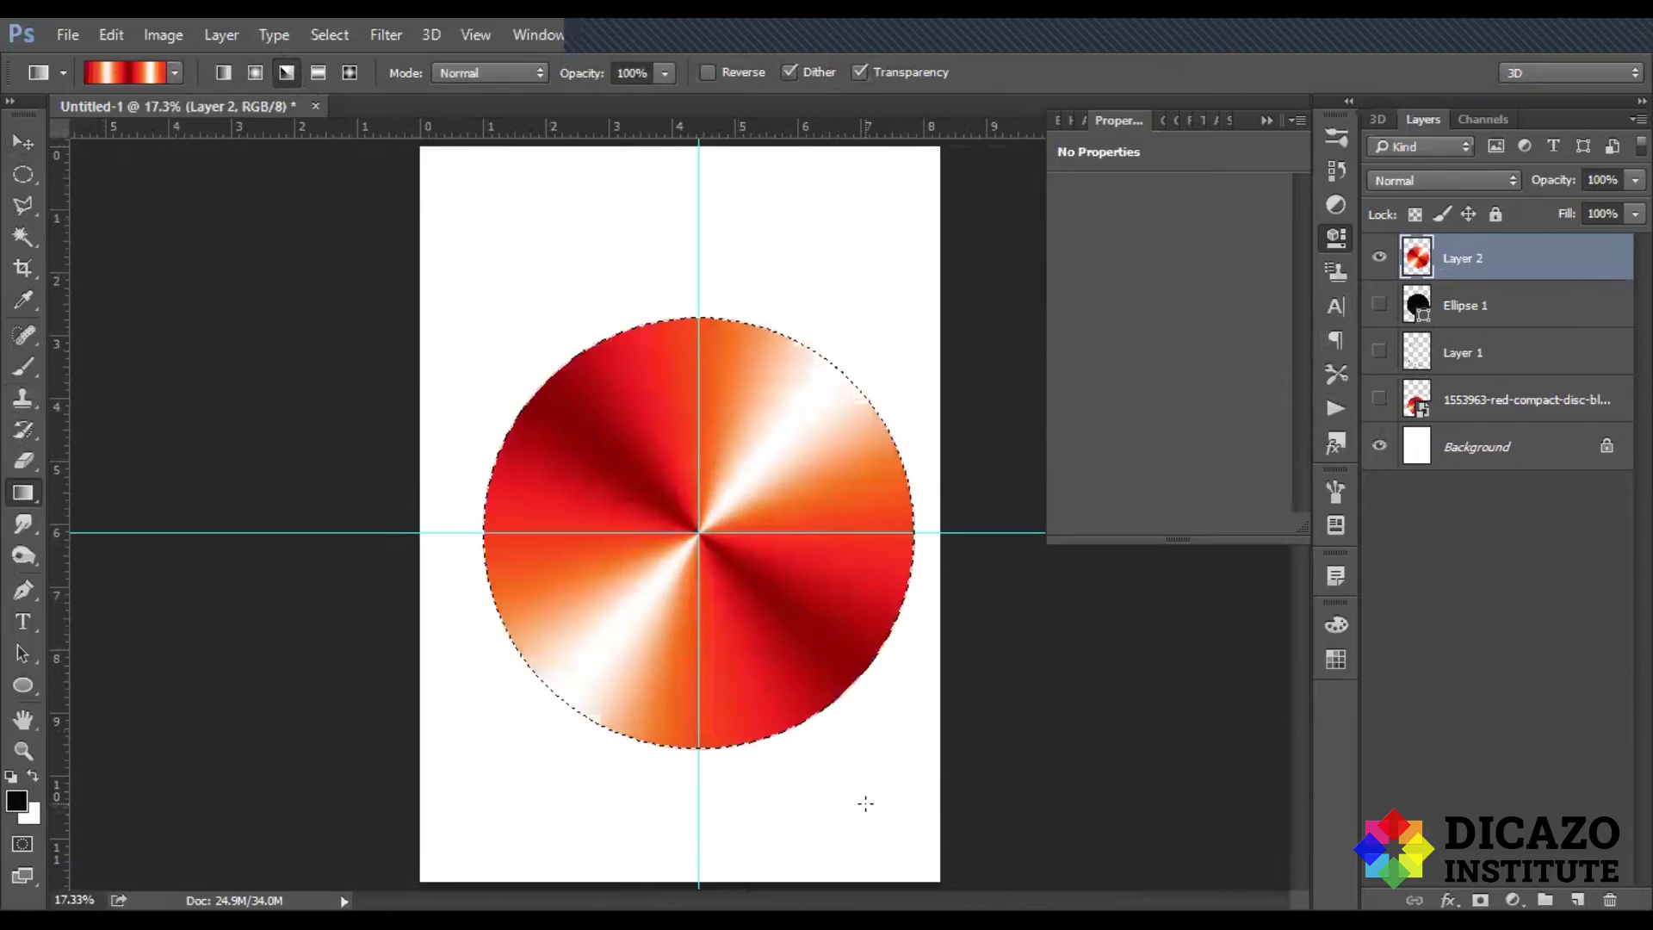
key(ctrl+d)
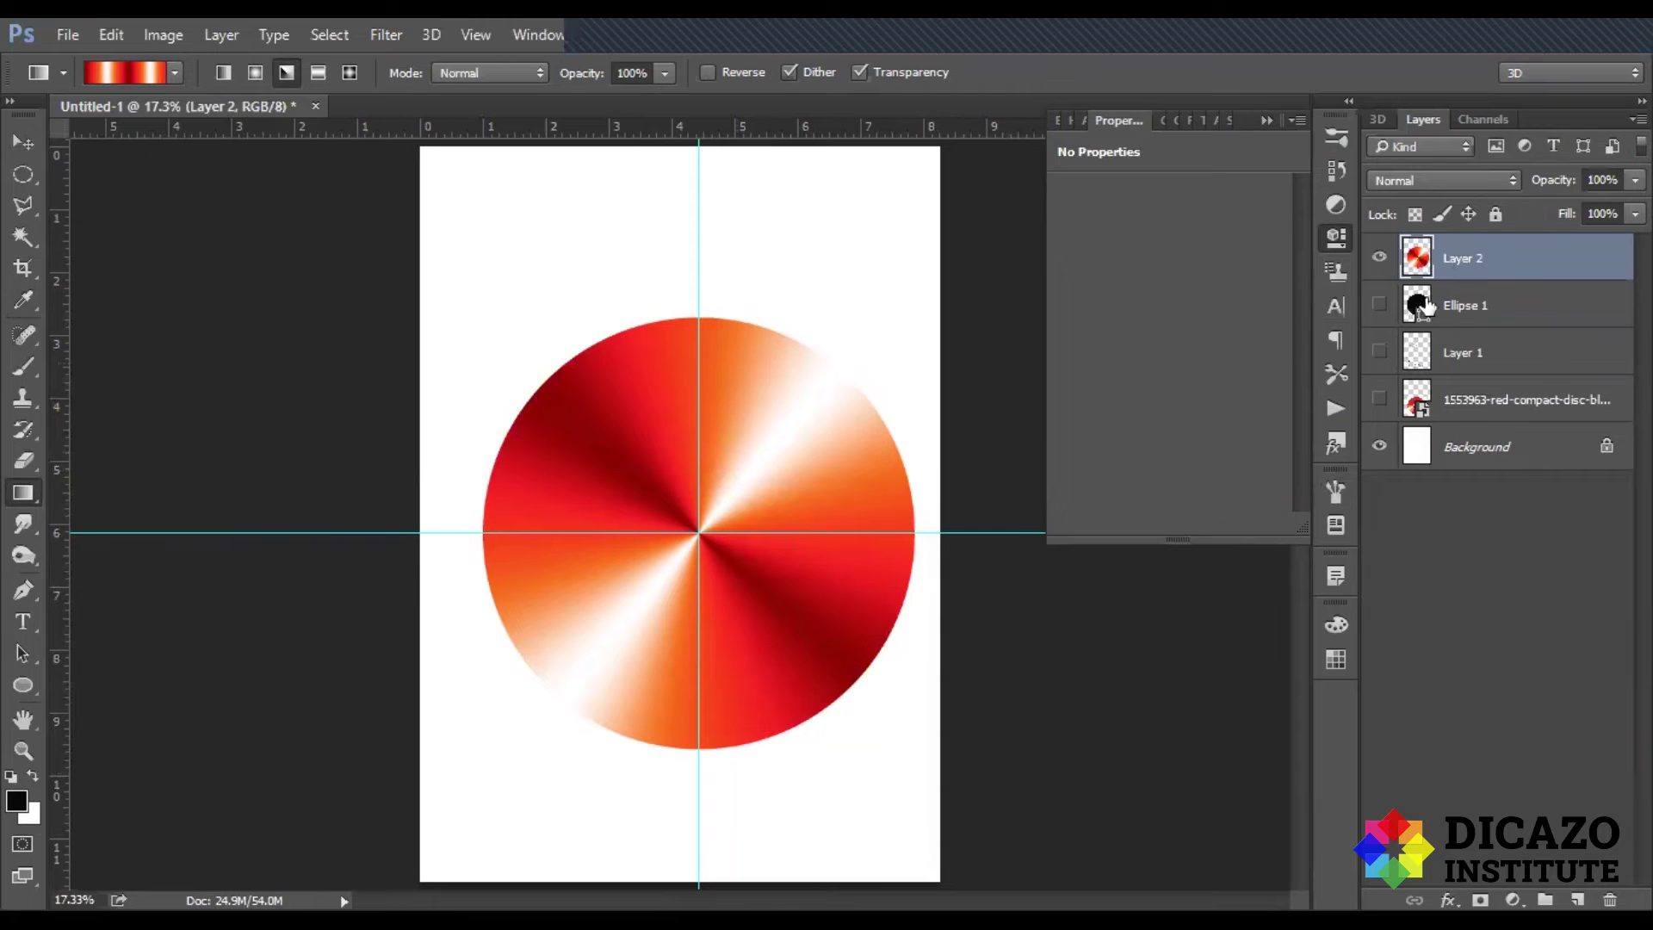
Step: Reload and clear the circle selection, then duplicate the gradient disc layer
ctrl+click(1418, 303)
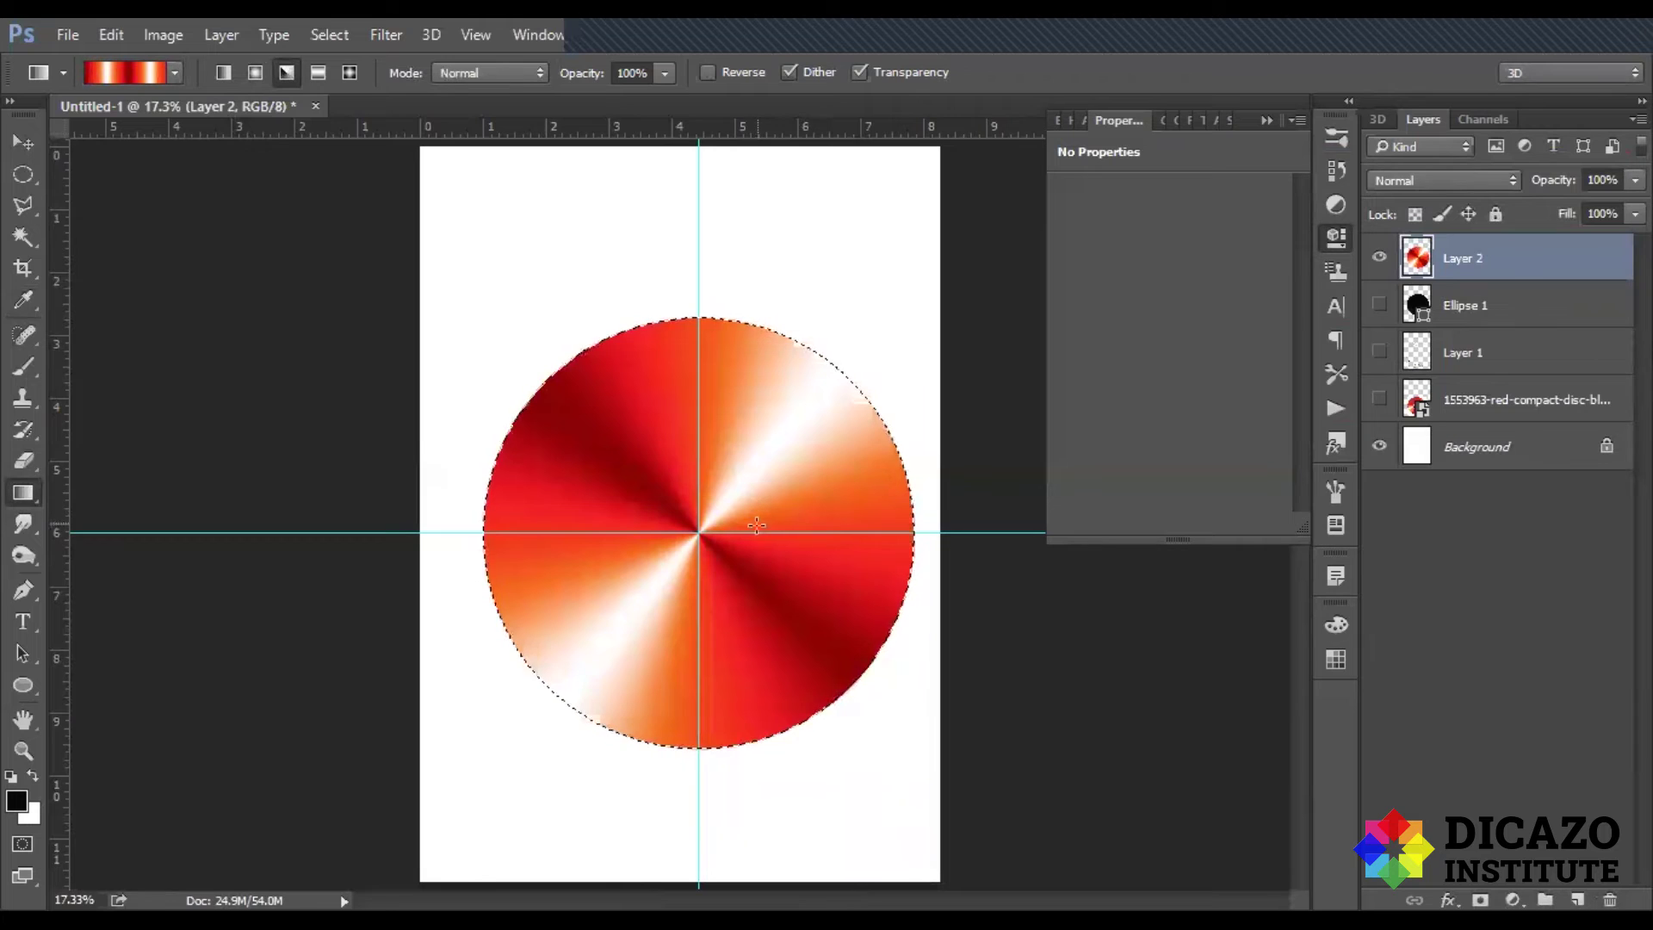
key(ctrl+d)
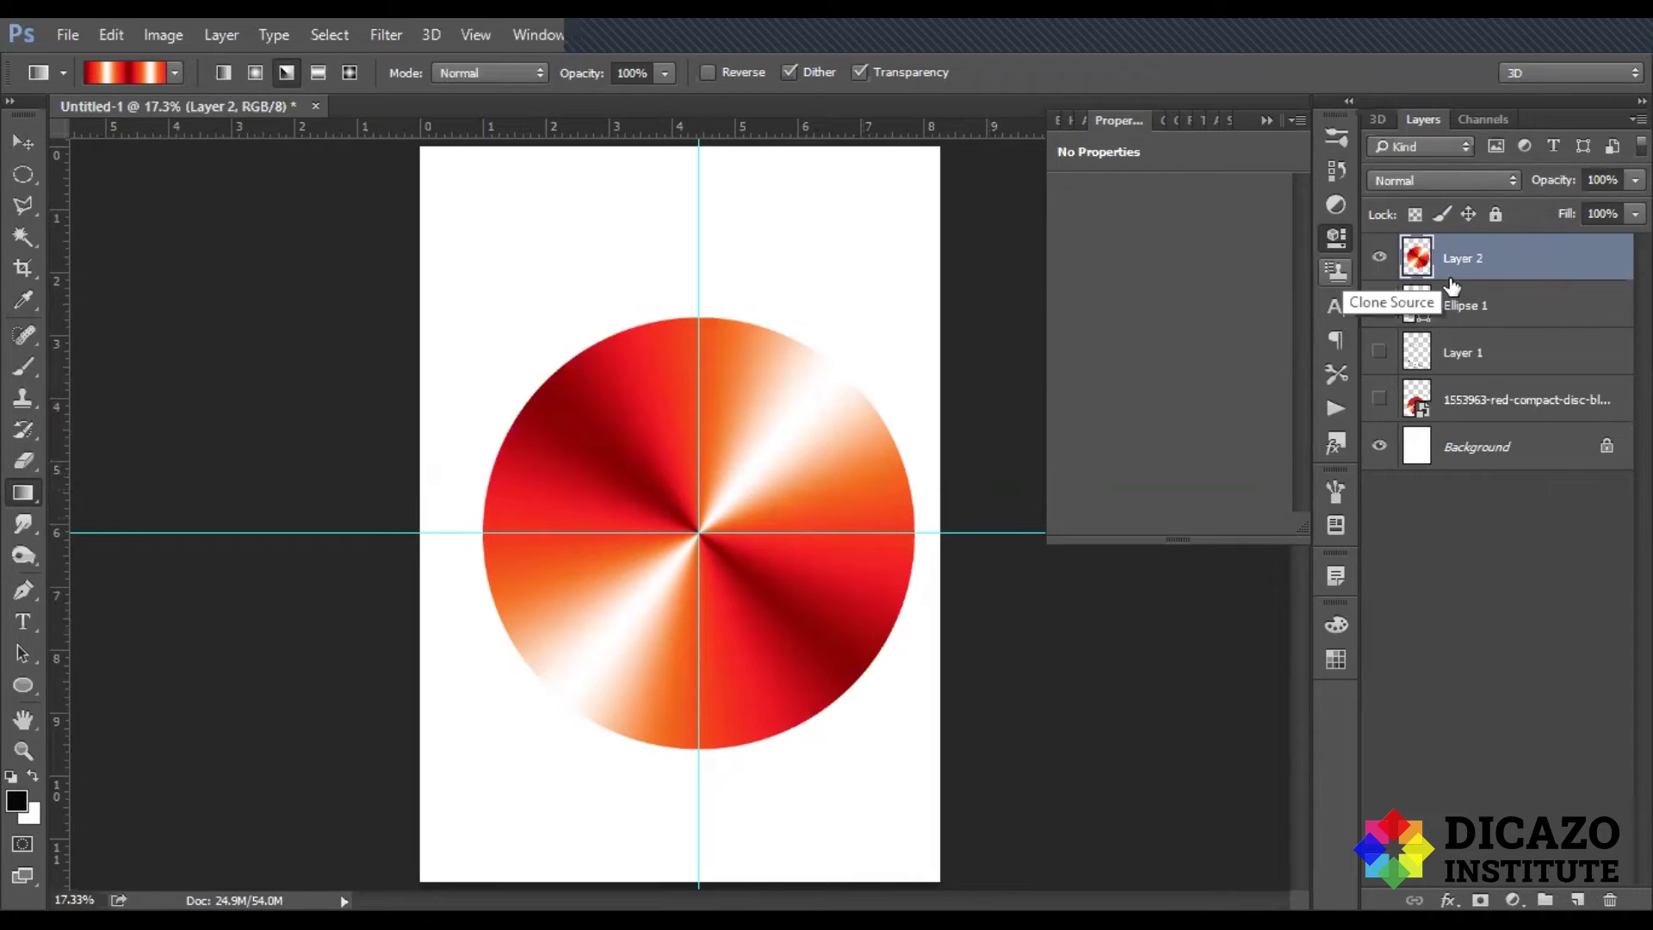
key(ctrl+j)
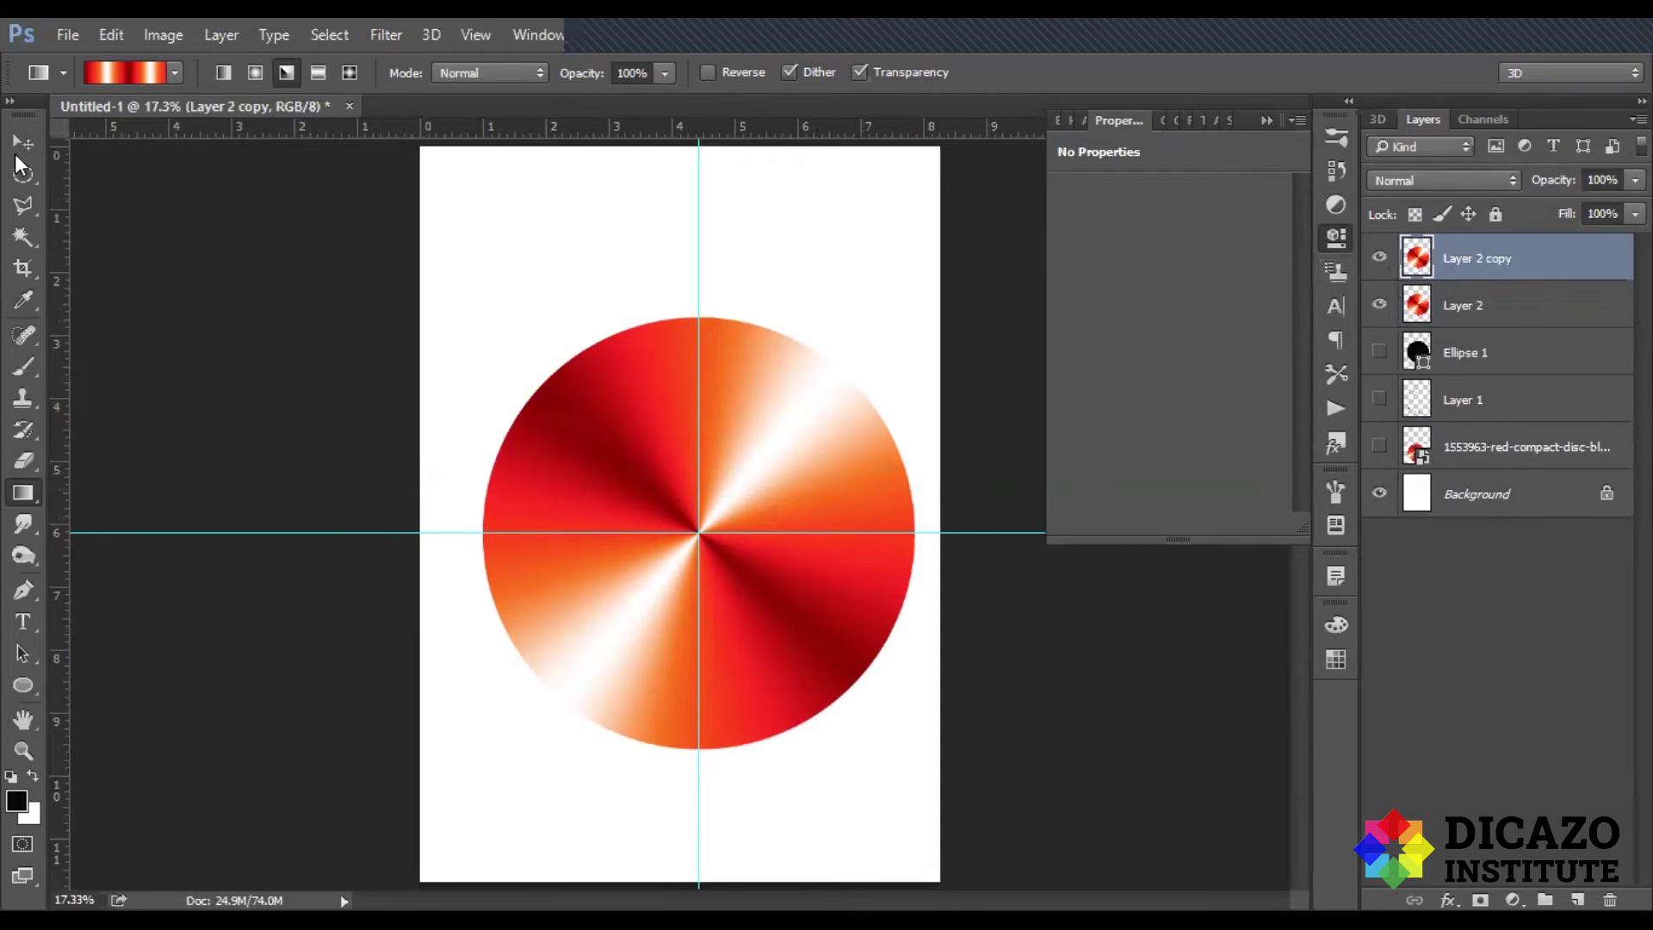
Step: Scale the disc copy down to about a third of its size around the centre
key(ctrl+t)
drag(915, 319, 804, 465)
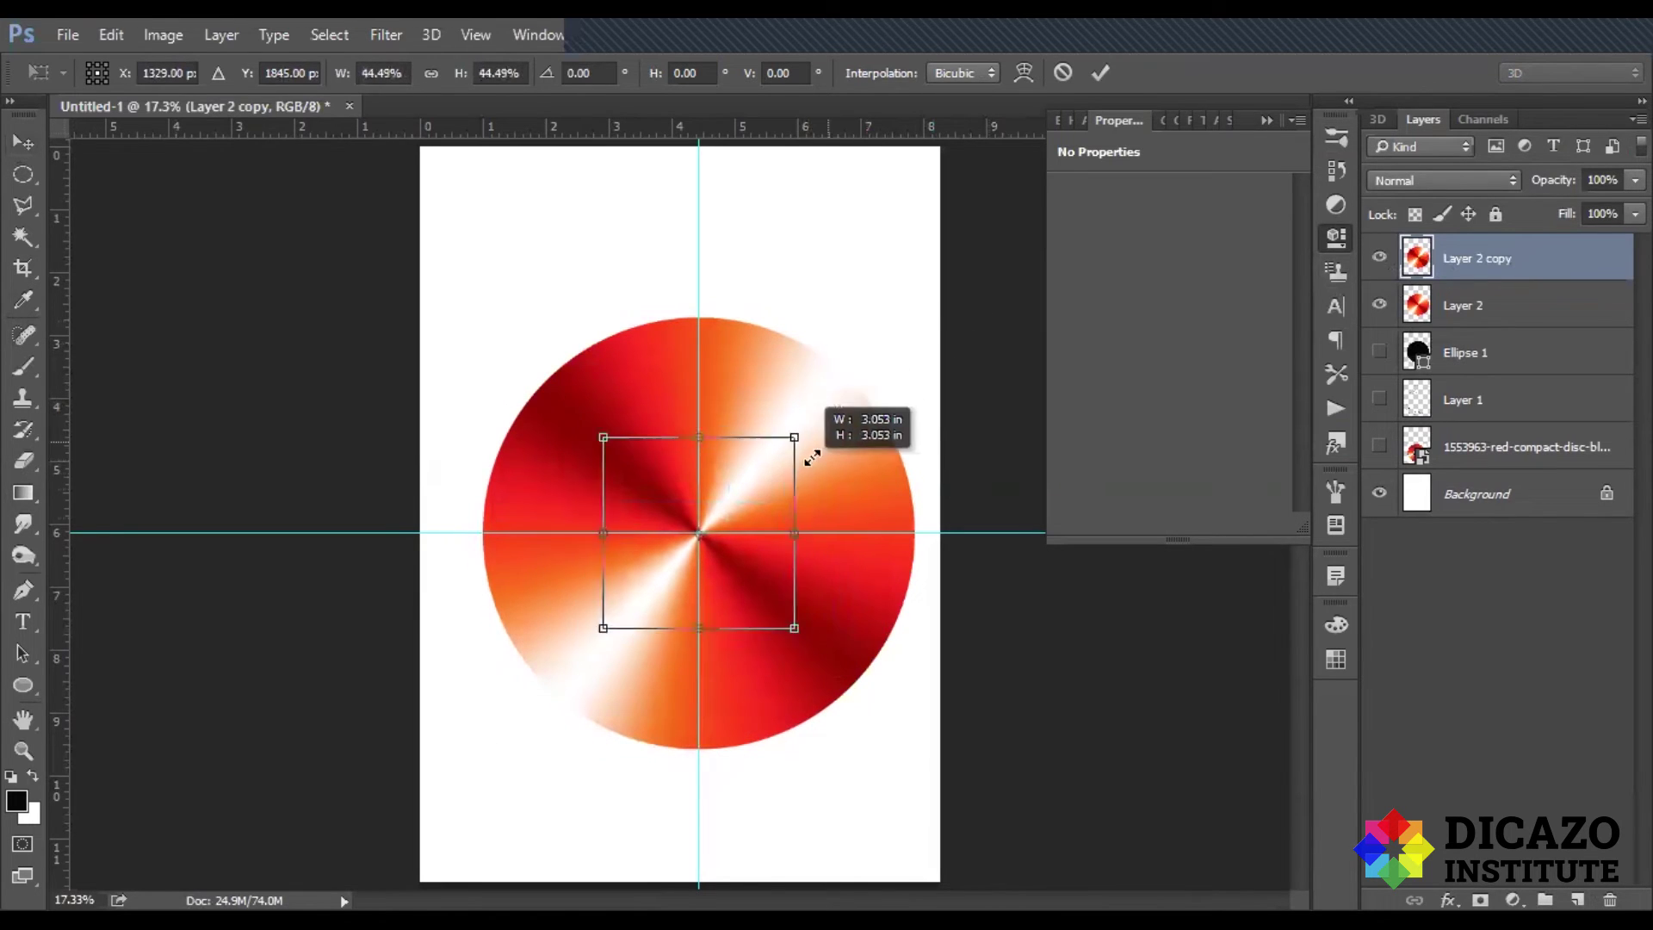
drag(804, 465, 771, 465)
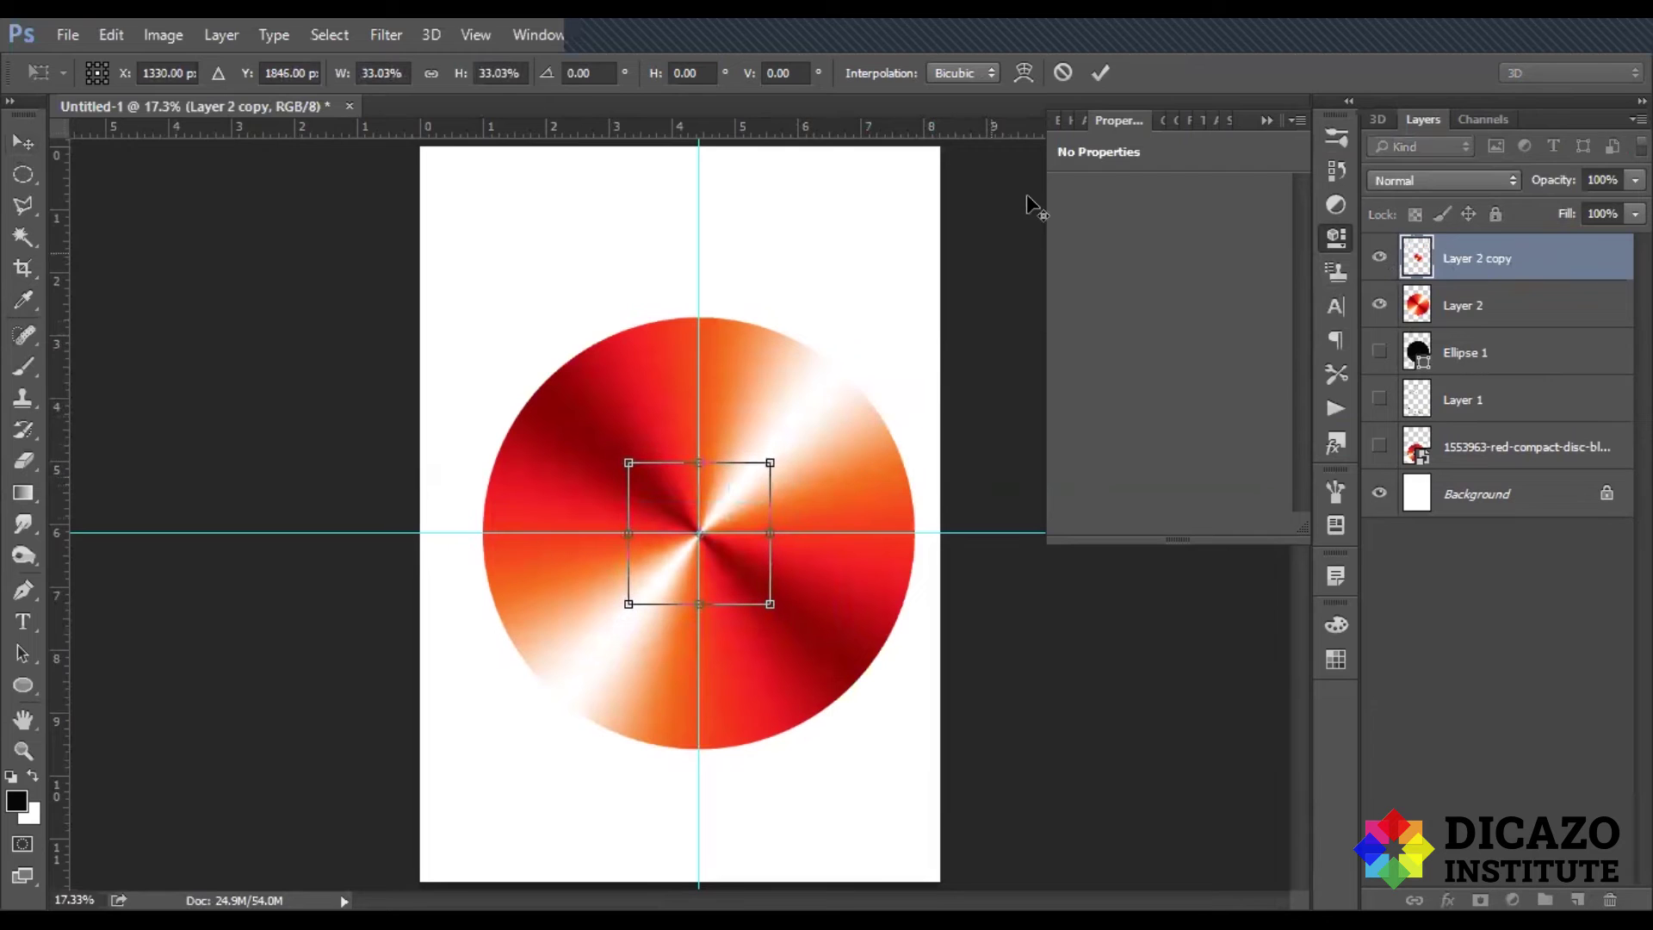
click(1099, 73)
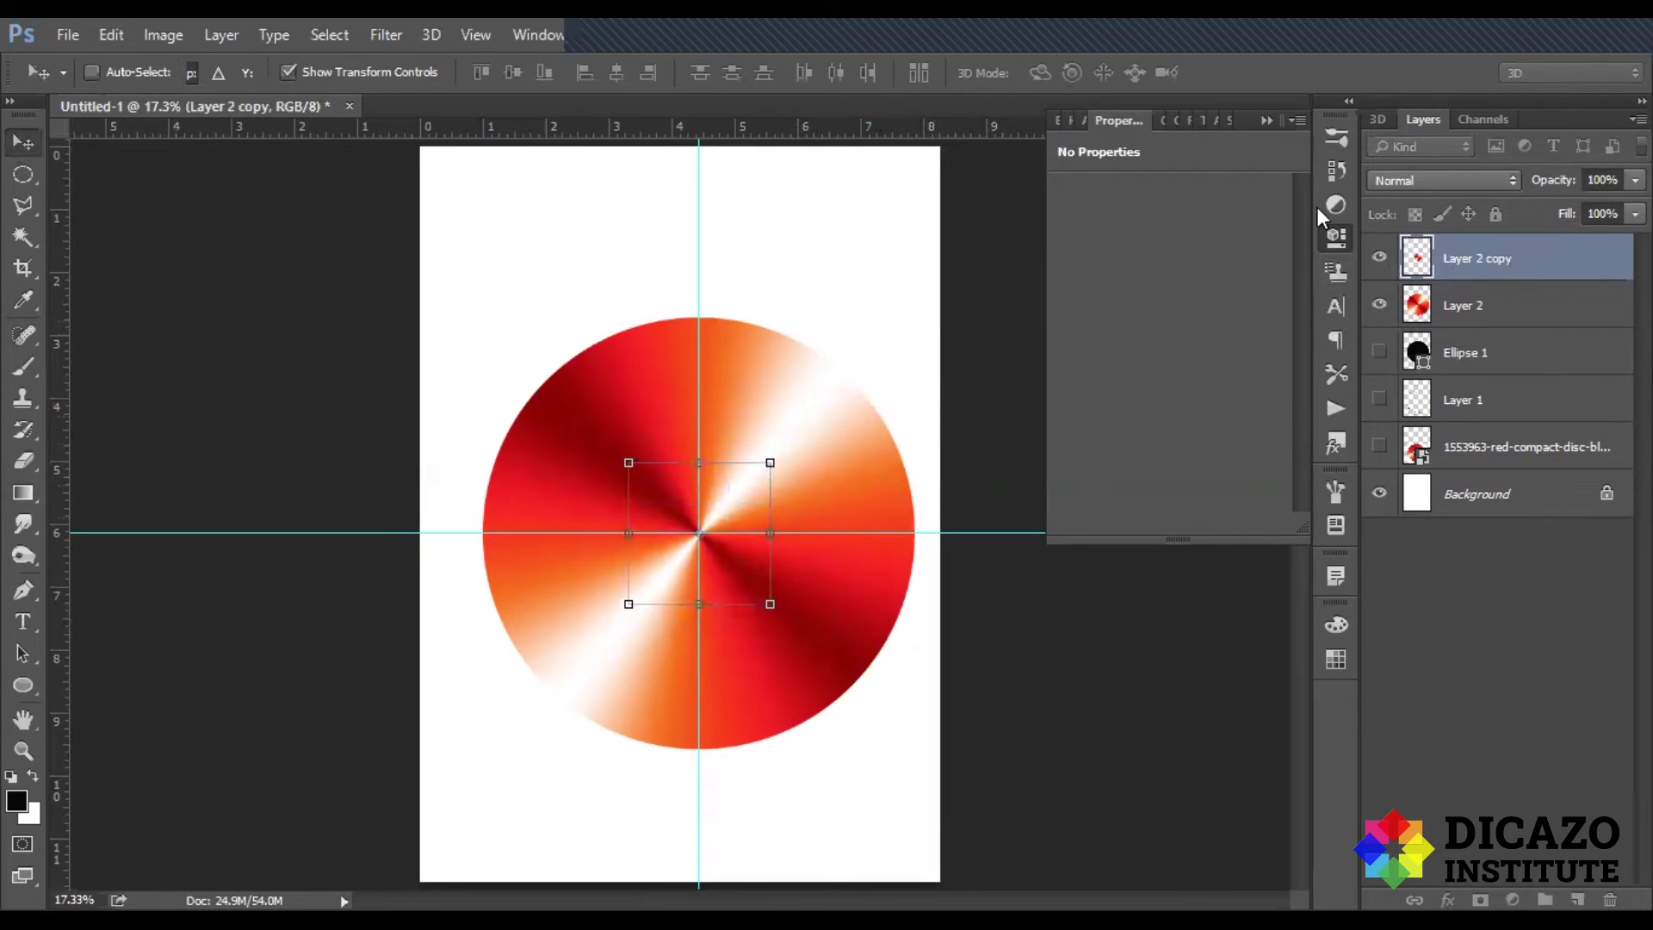
Step: Load the small copy's outline, hide it, and delete that area from Layer 2
ctrl+click(1411, 258)
click(1379, 256)
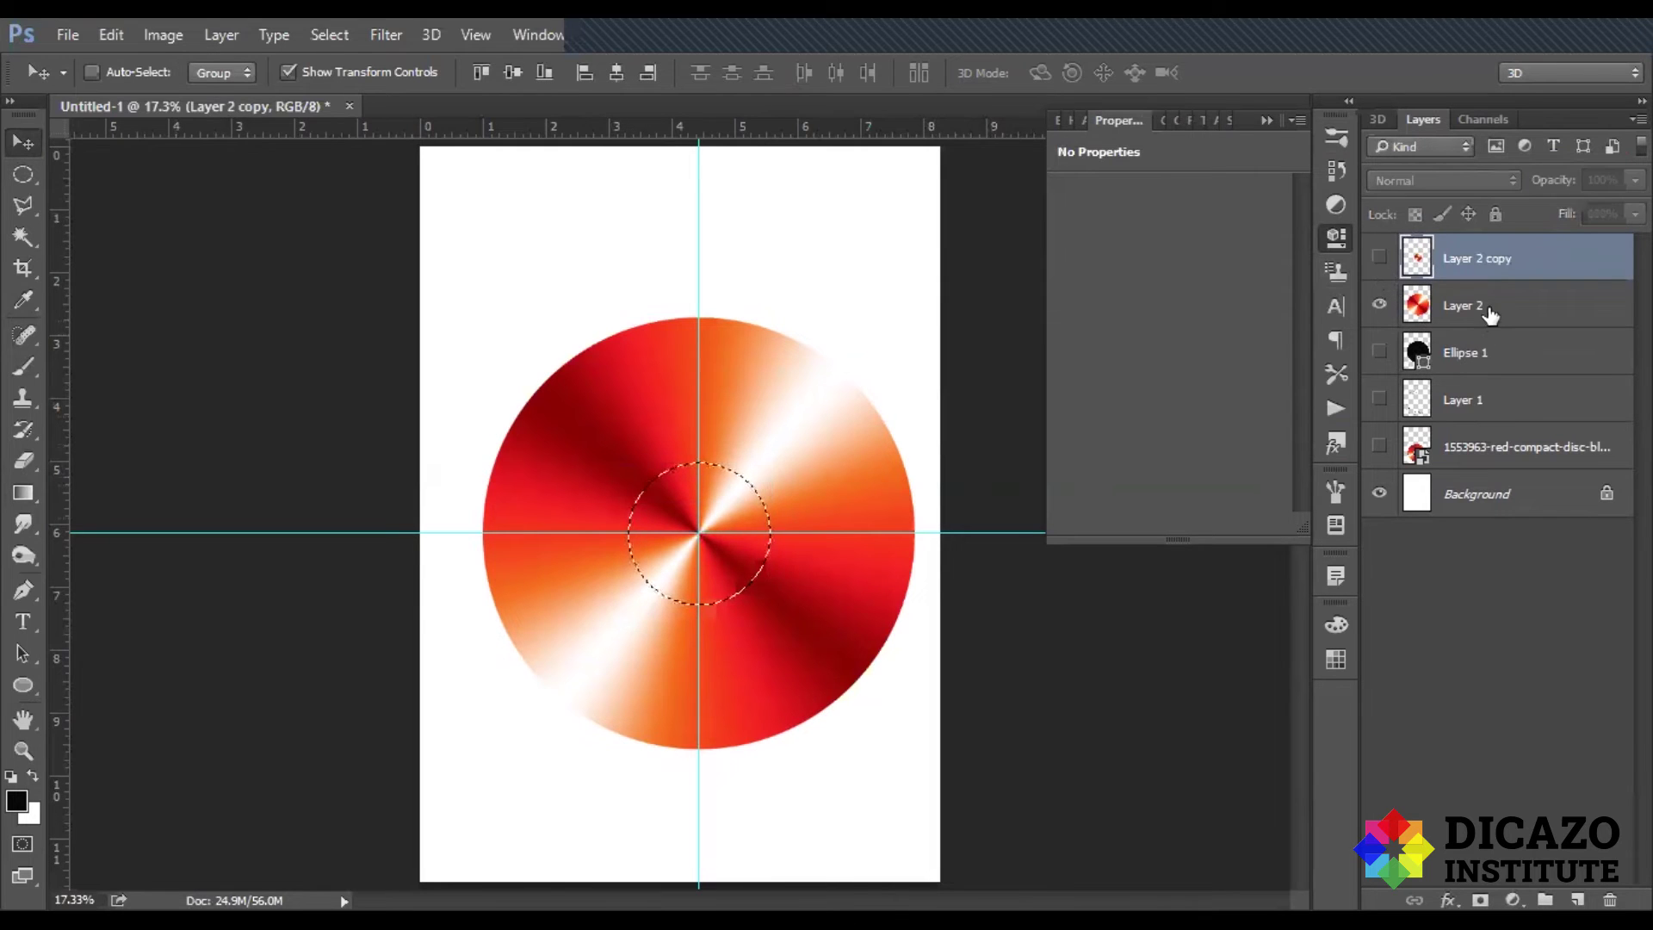
click(1489, 311)
key(Delete)
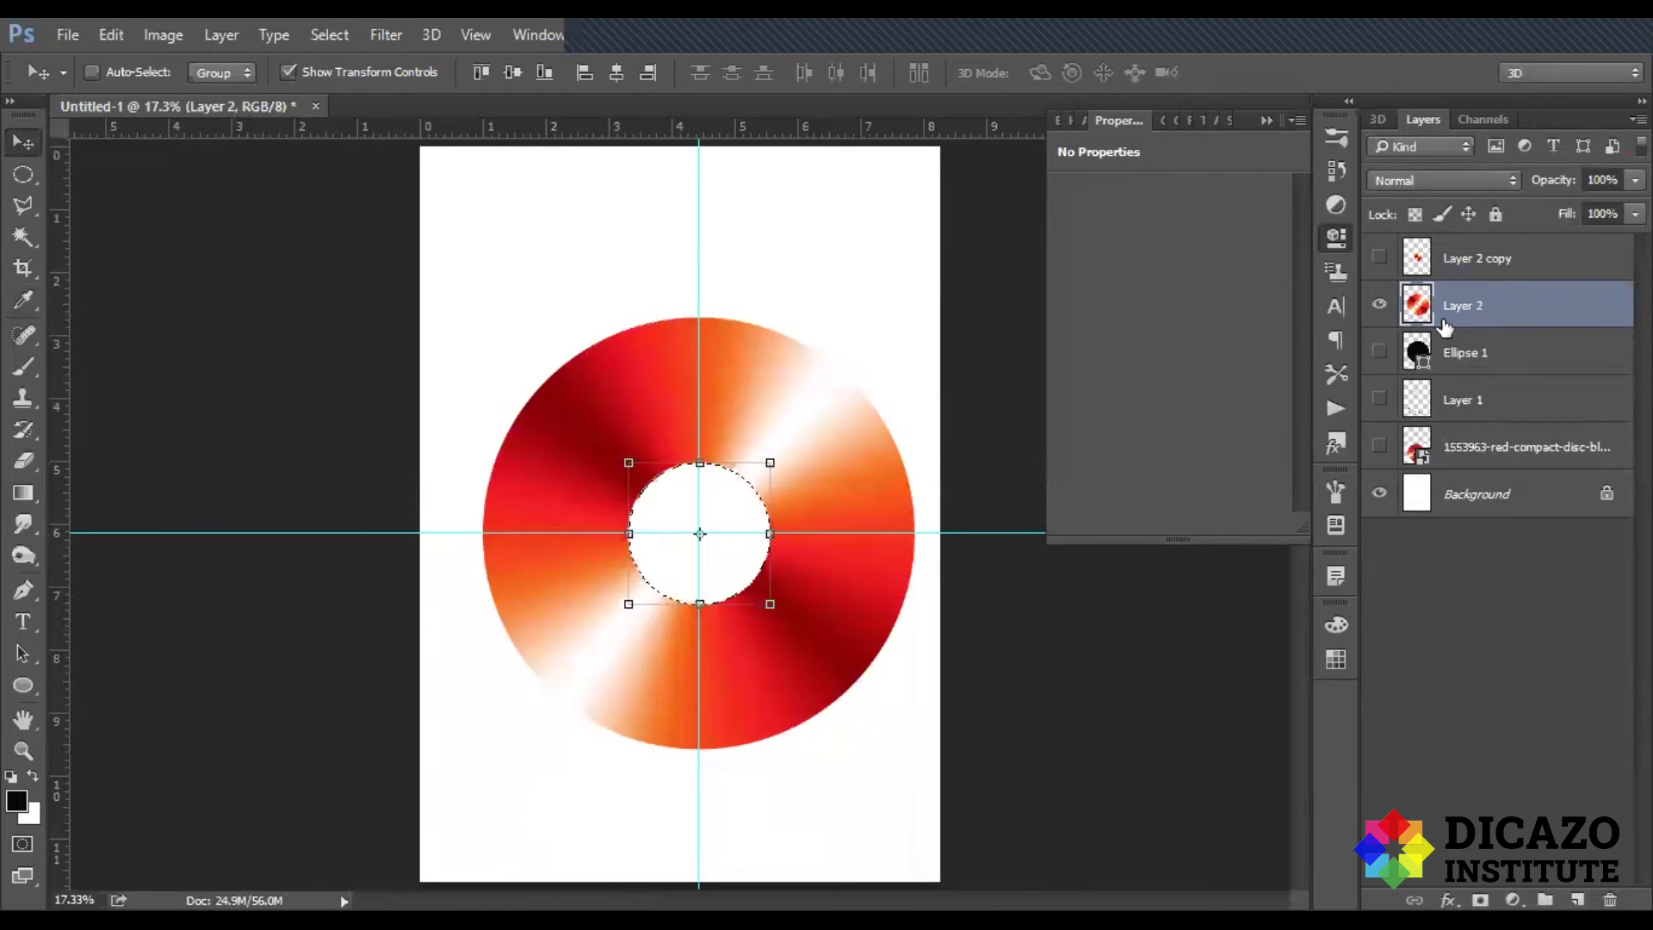
key(ctrl+d)
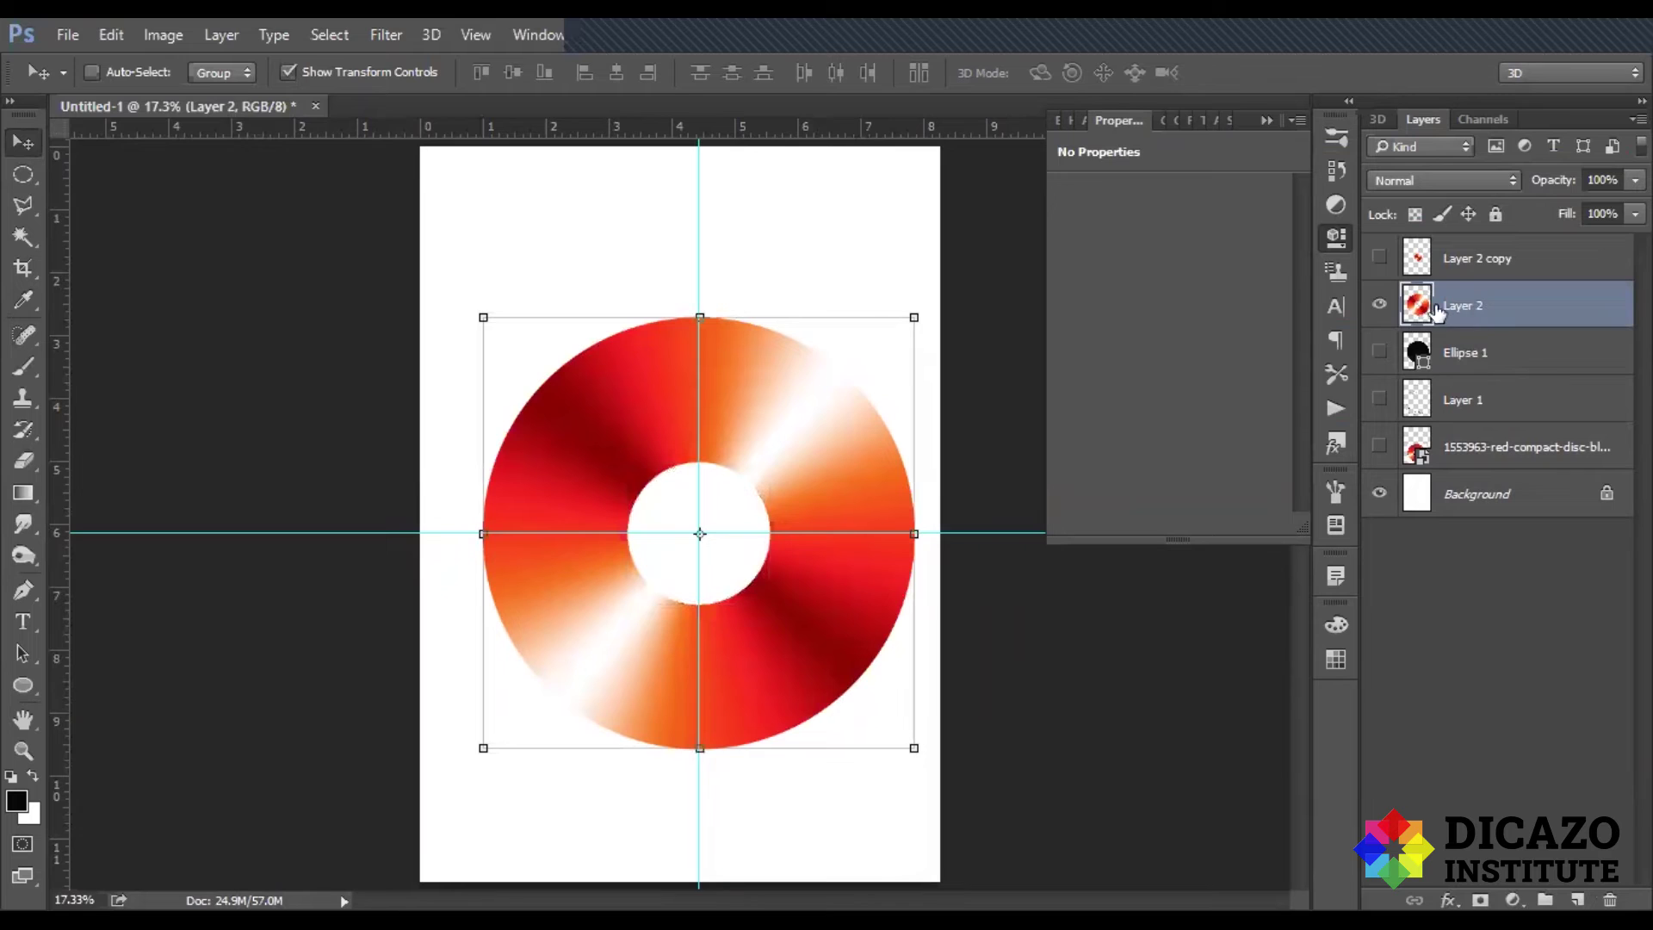
click(1379, 305)
Step: Duplicate the holed disc, fill the copy solid black, and move it beneath Layer 2
key(ctrl+j)
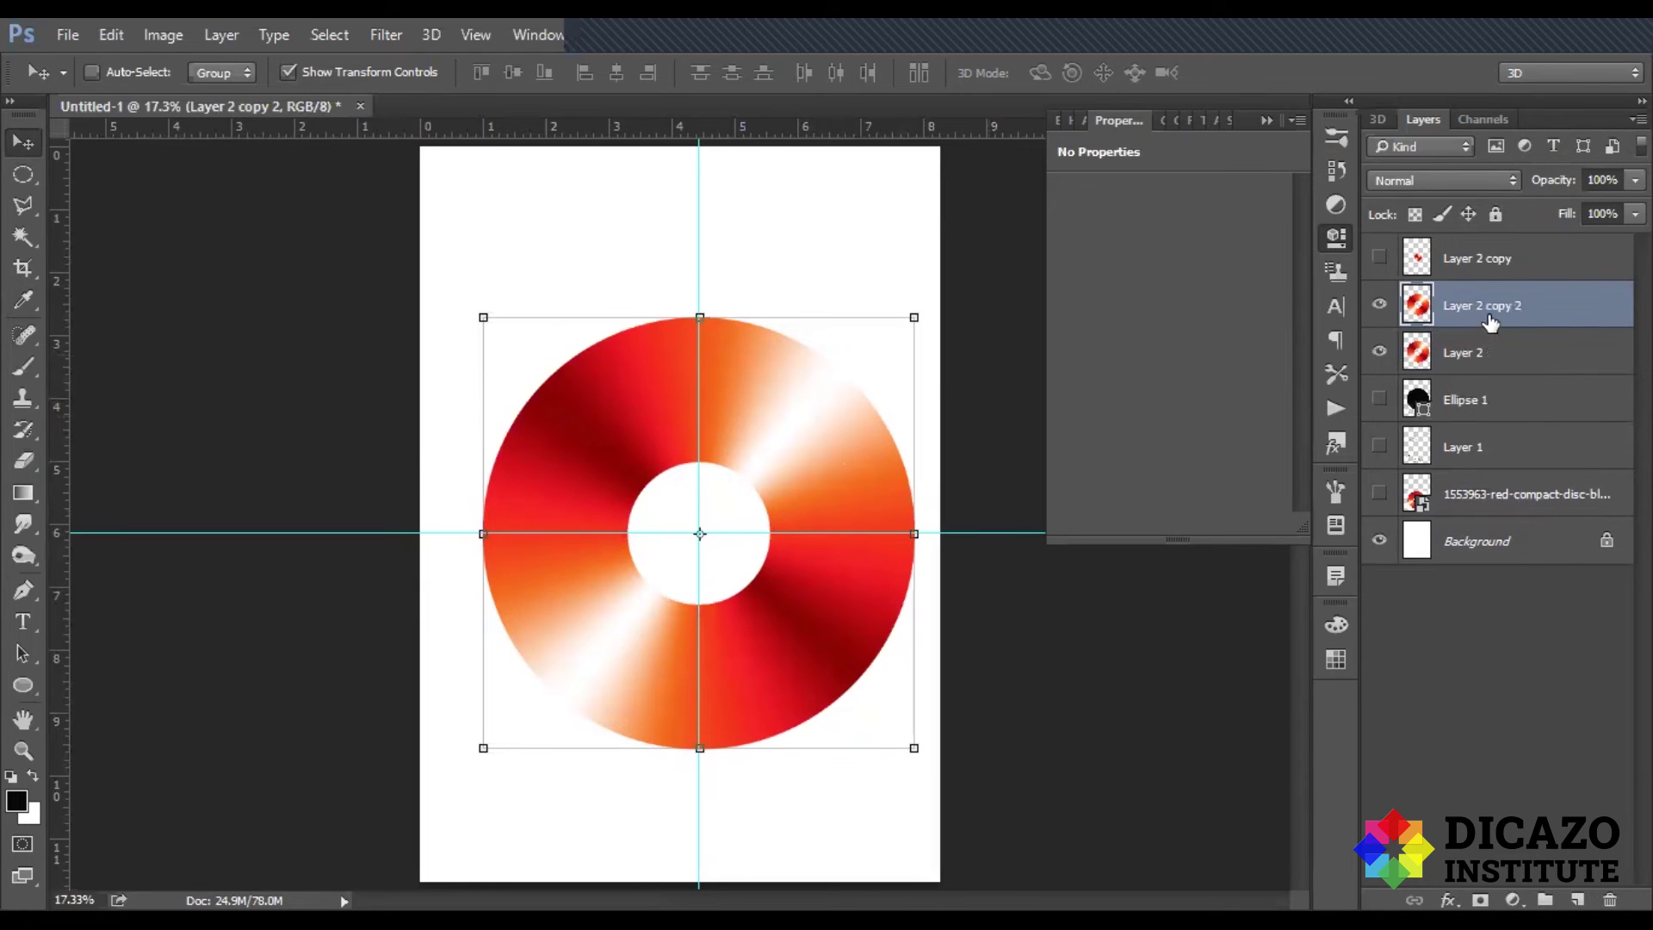
ctrl+click(1429, 314)
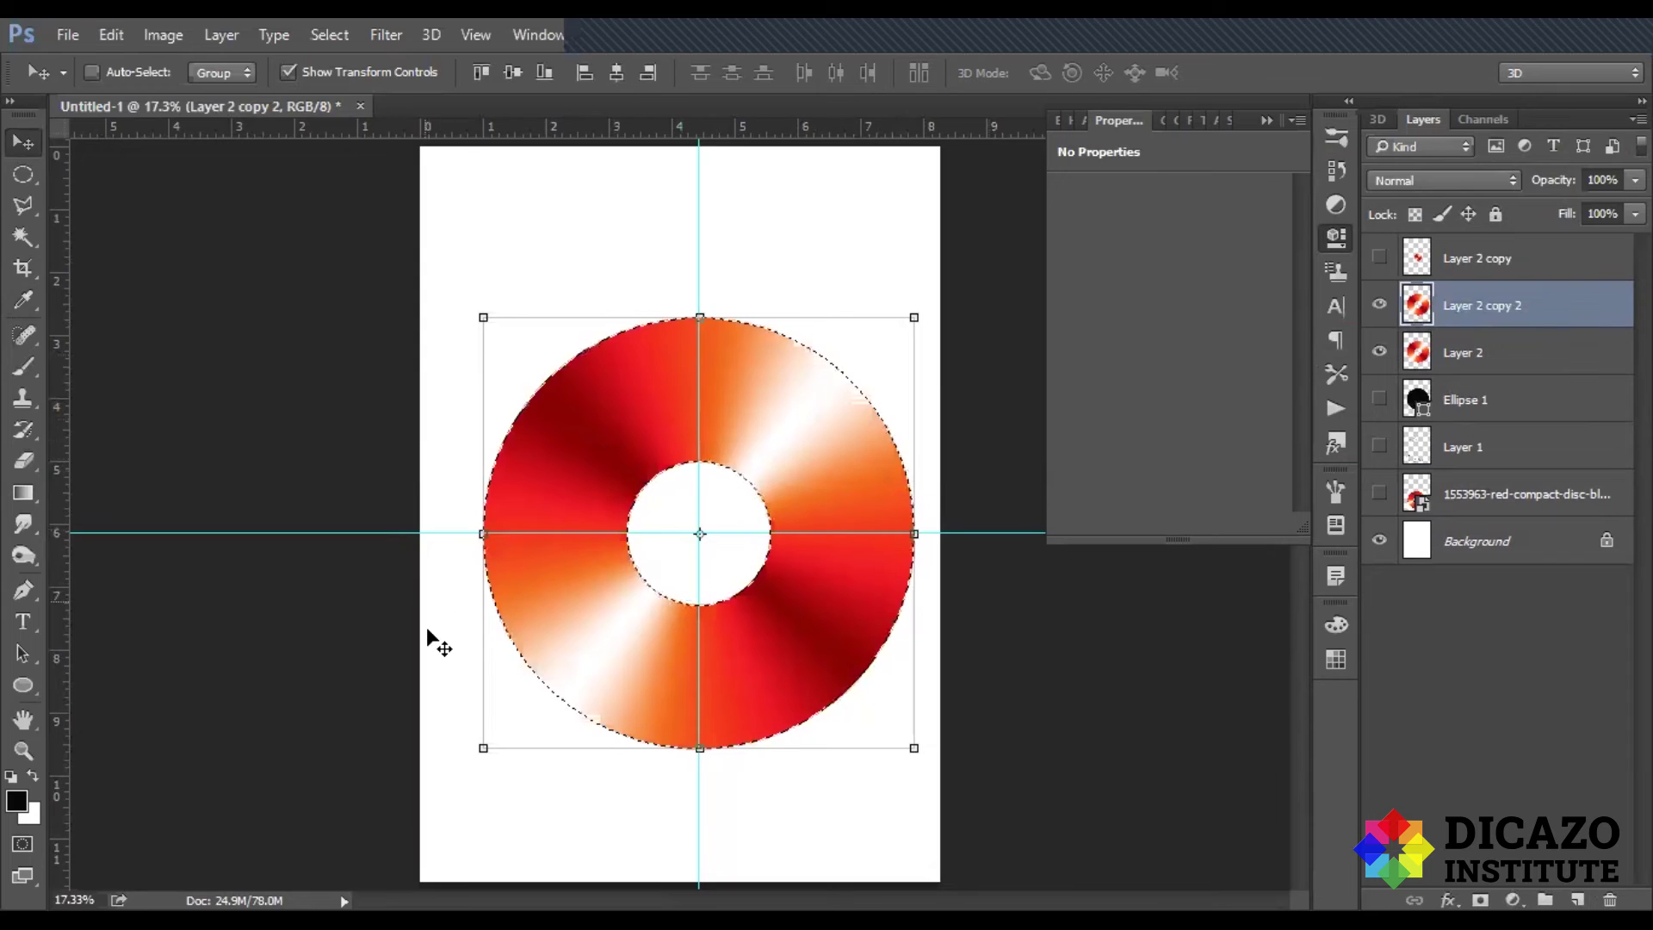
key(alt+BackSpace)
key(ctrl+d)
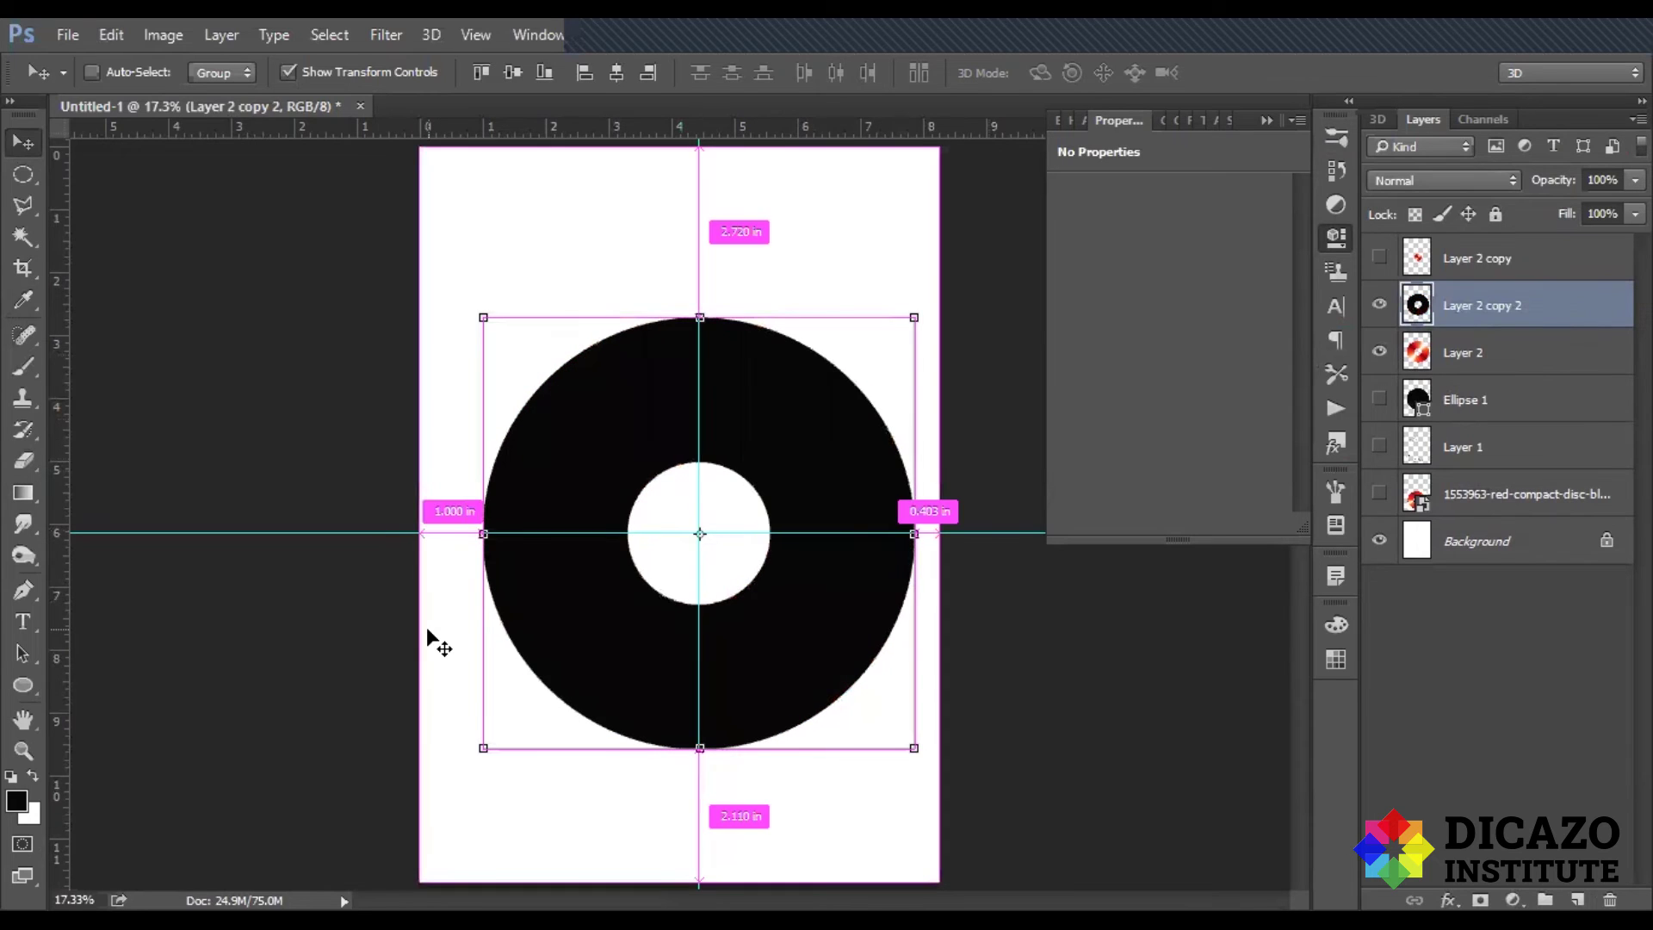
drag(1472, 305, 1468, 331)
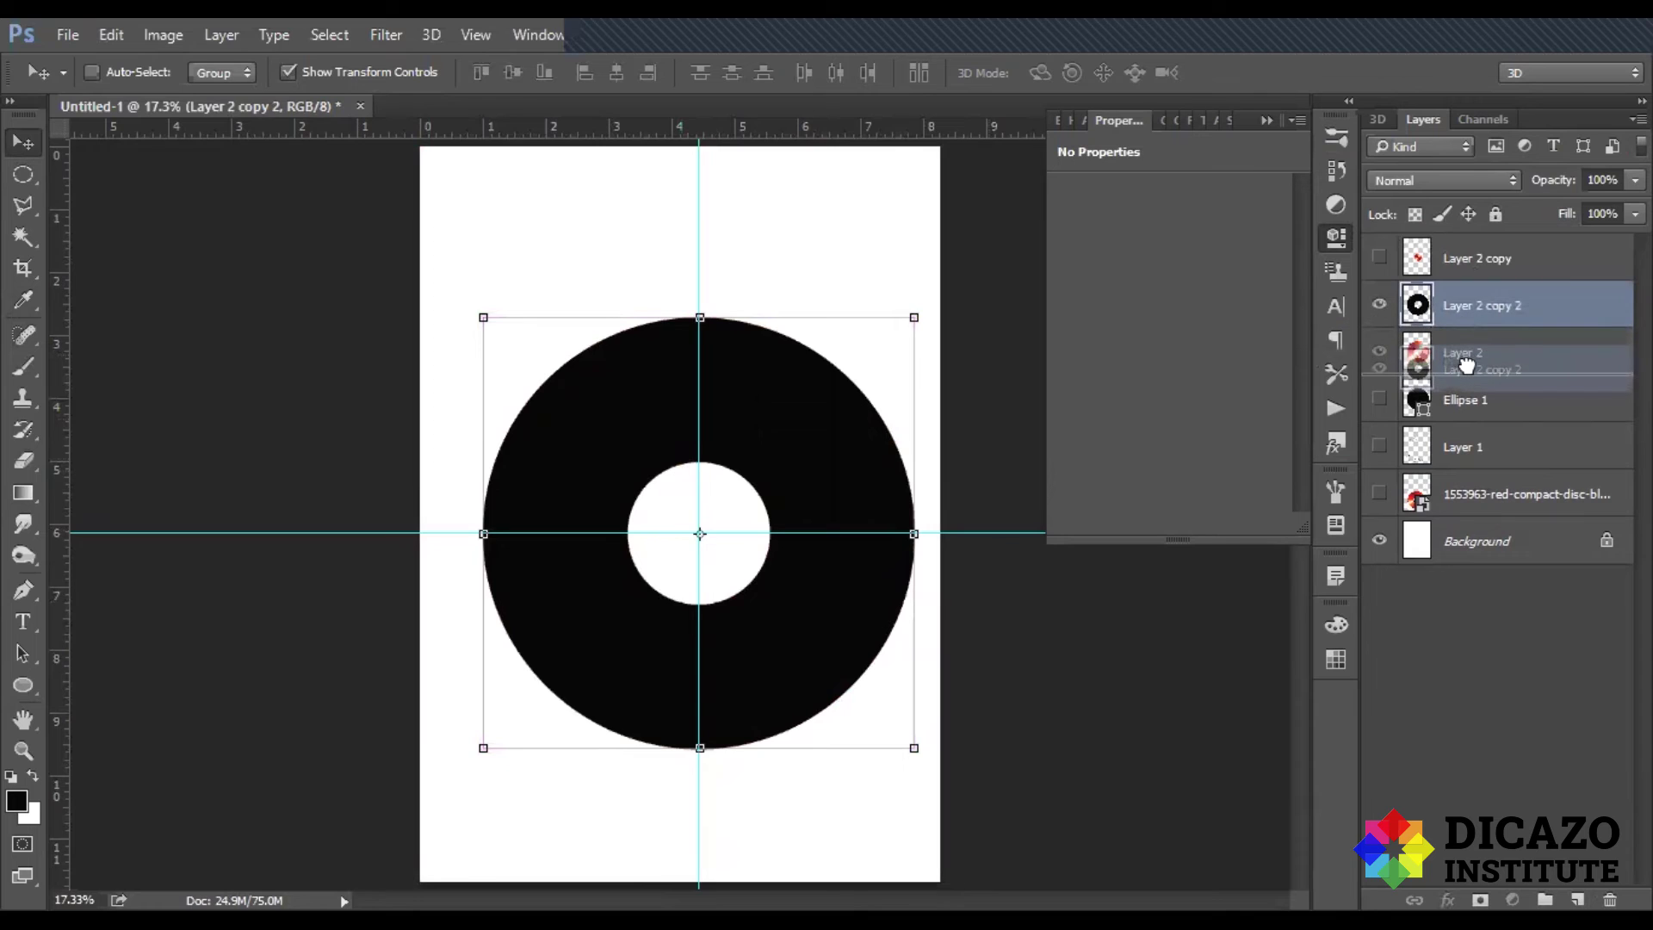
drag(1469, 331, 1469, 374)
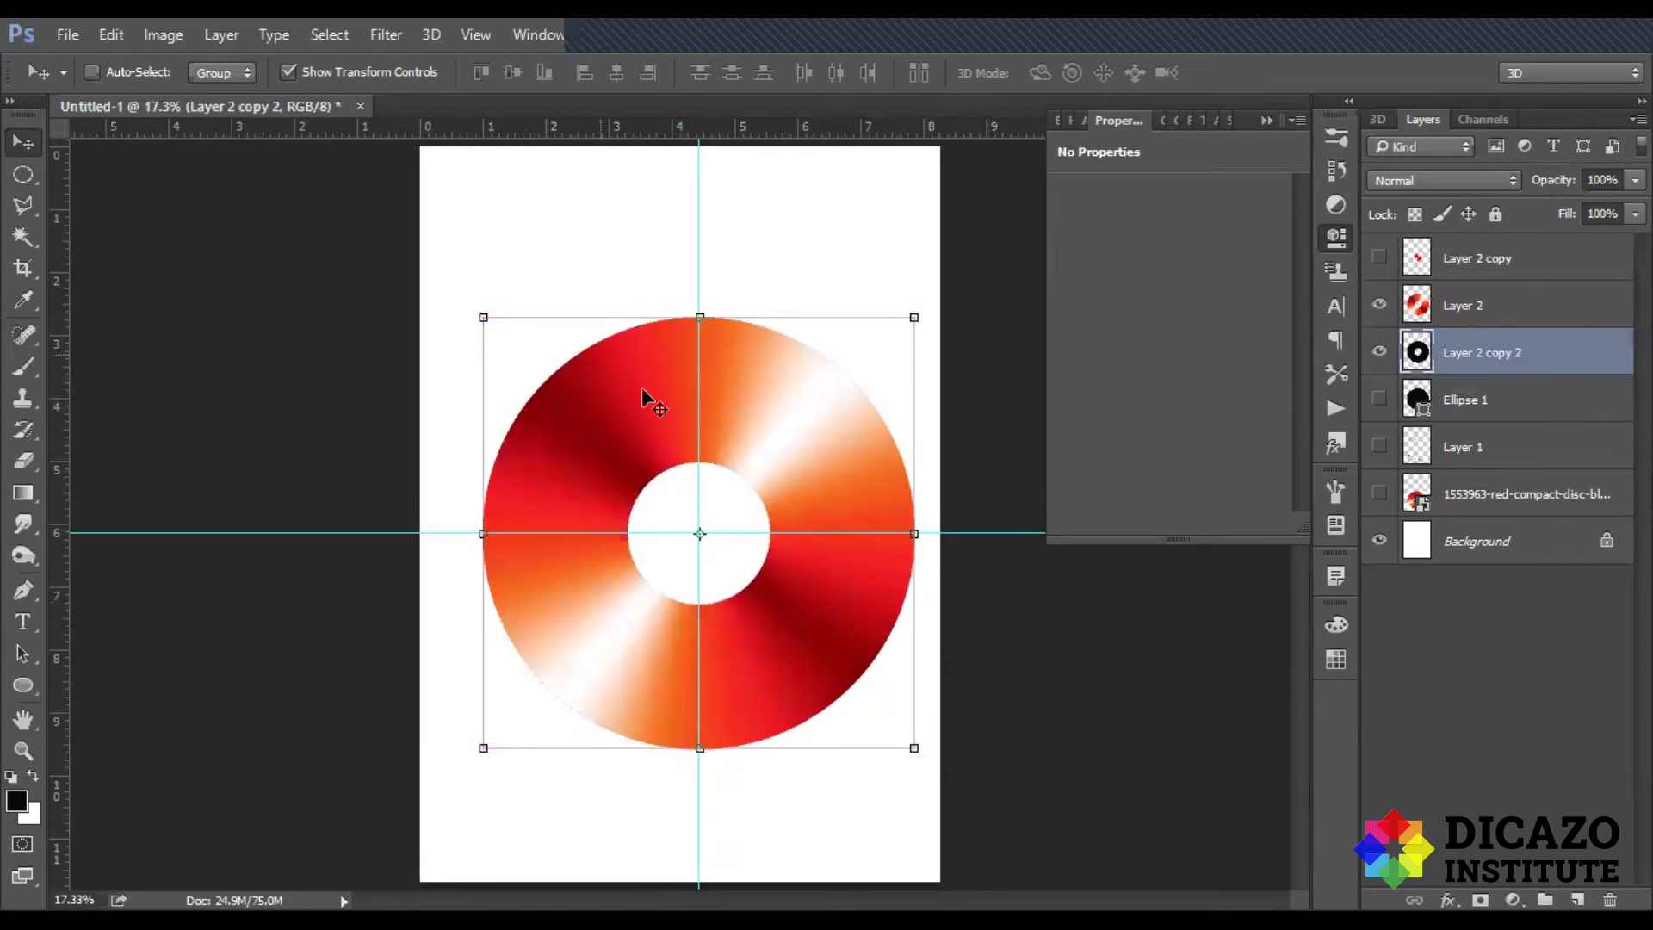
Step: Scale the black ring to about 101% so a thin rim shows around the disc
key(ctrl+t)
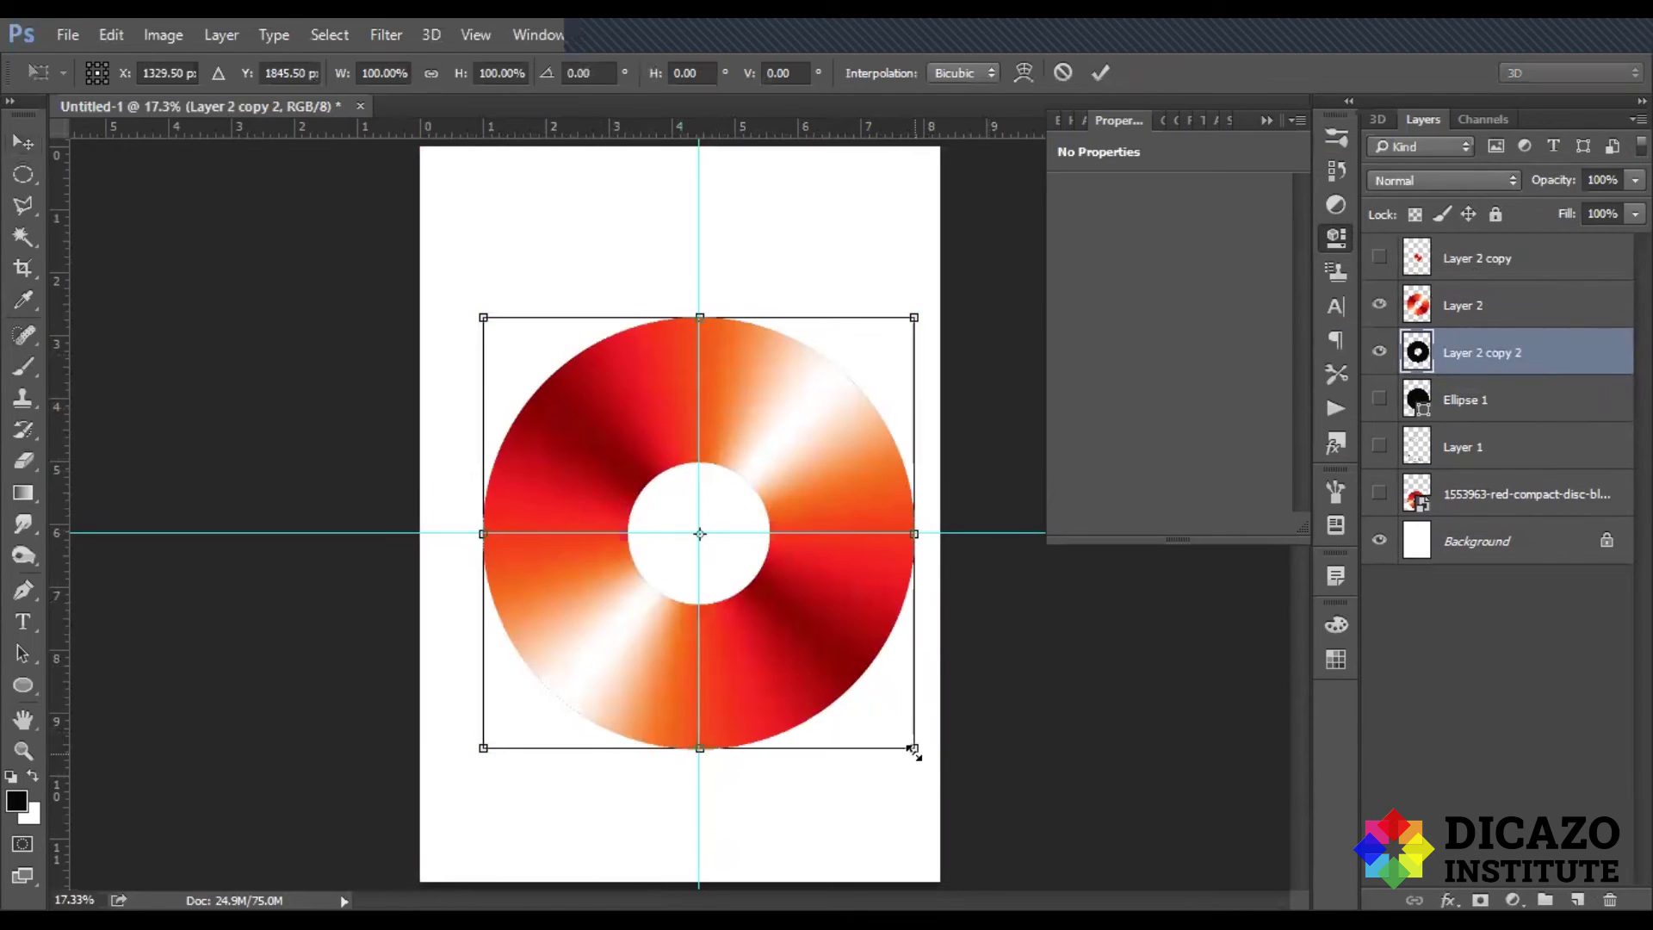
drag(914, 751, 917, 752)
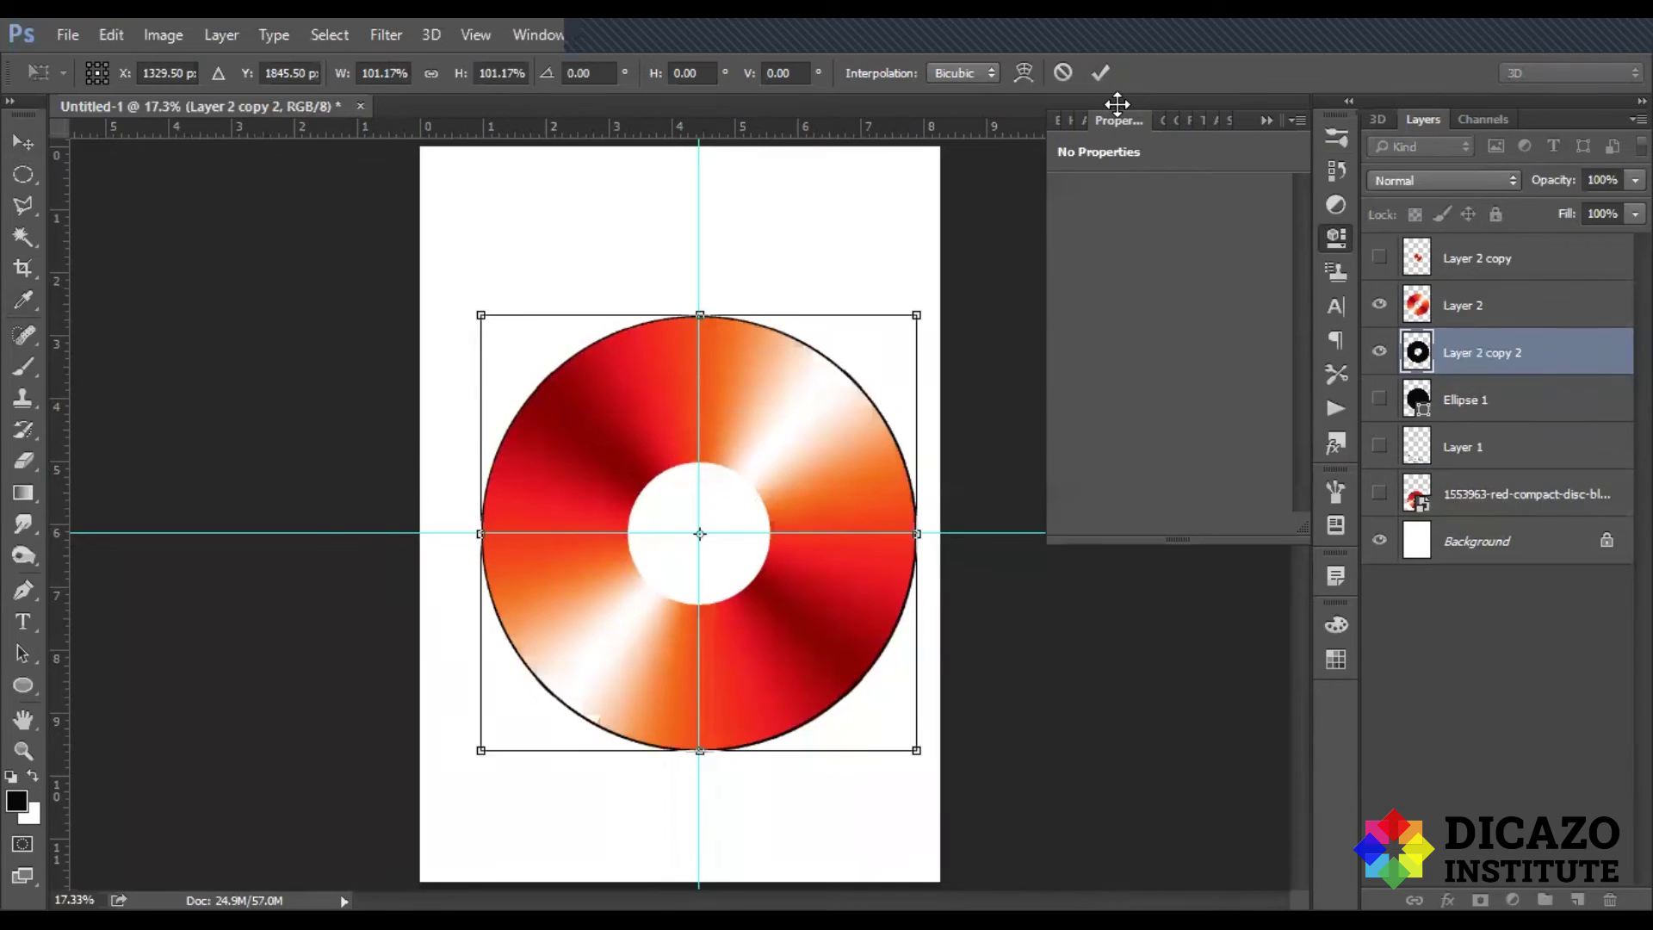
click(1101, 72)
click(1448, 738)
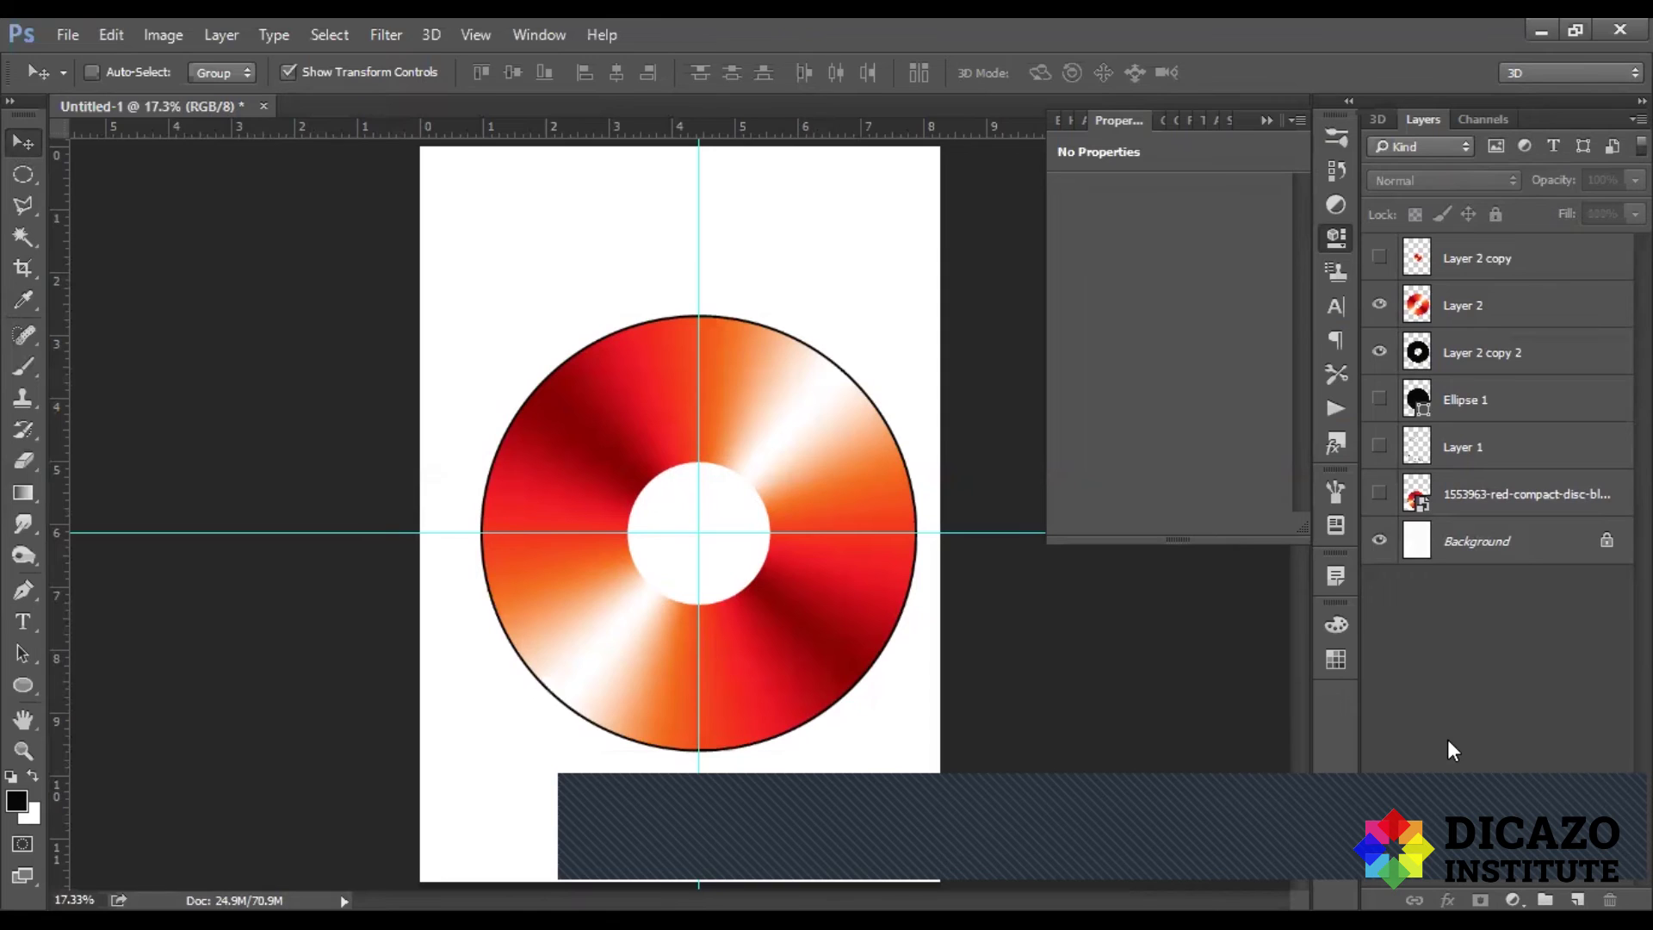
Step: Cancel the resize of an extra disc duplicate and delete that unneeded layer
drag(1506, 323, 1416, 370)
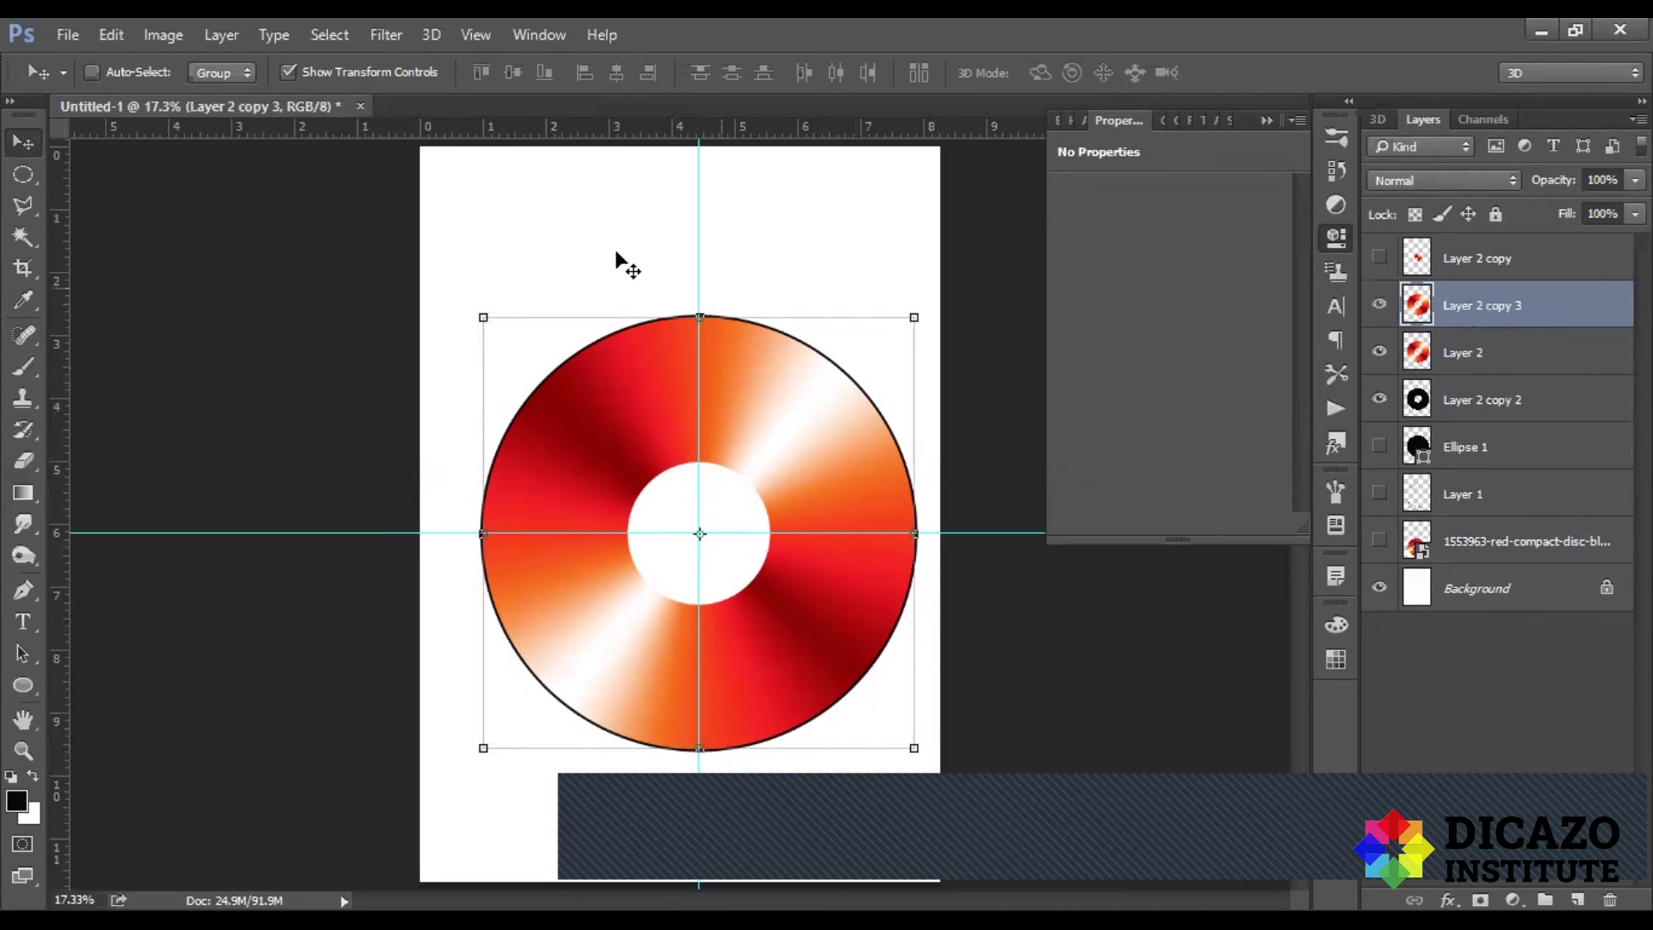
click(915, 748)
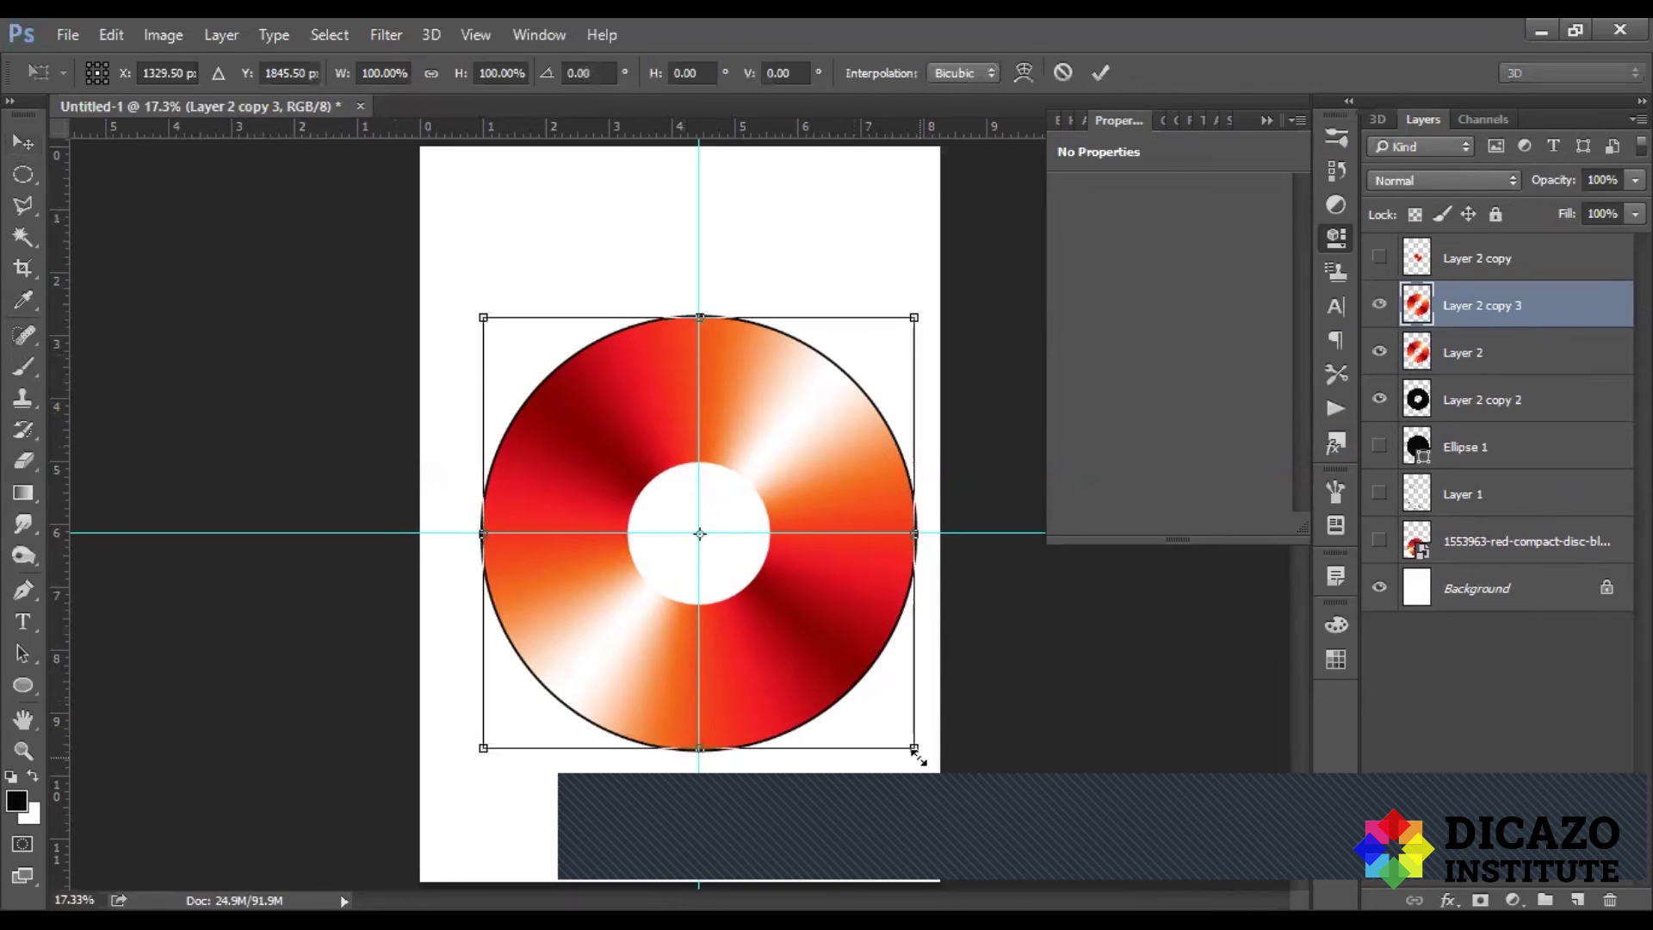
drag(914, 748, 822, 656)
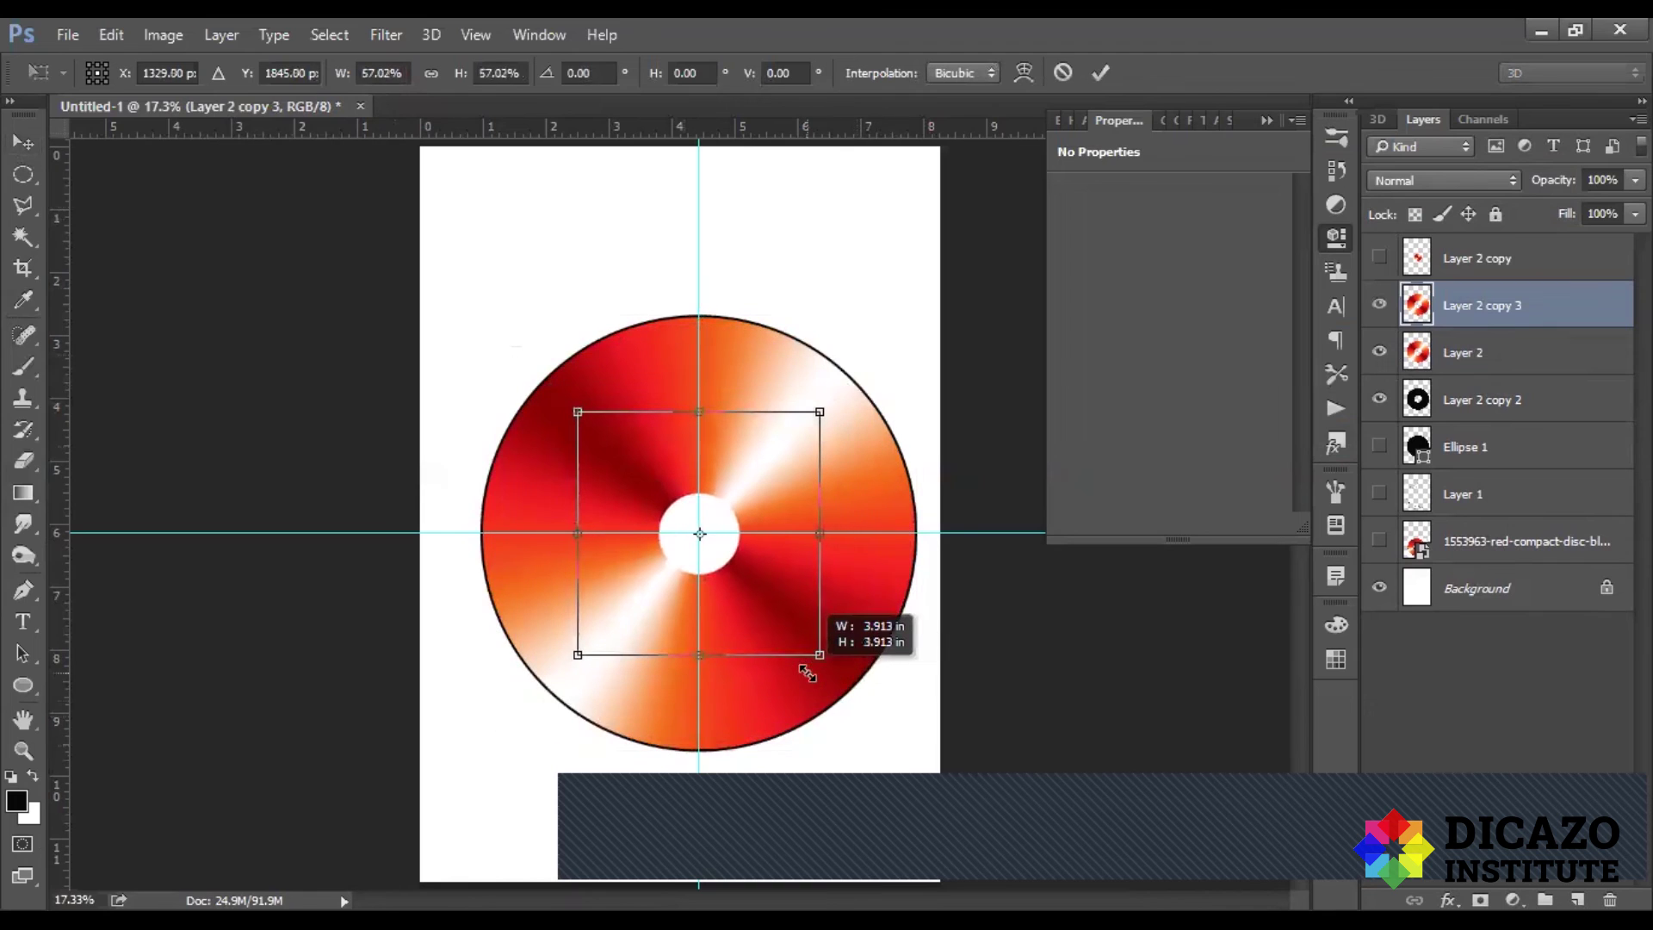
click(1062, 72)
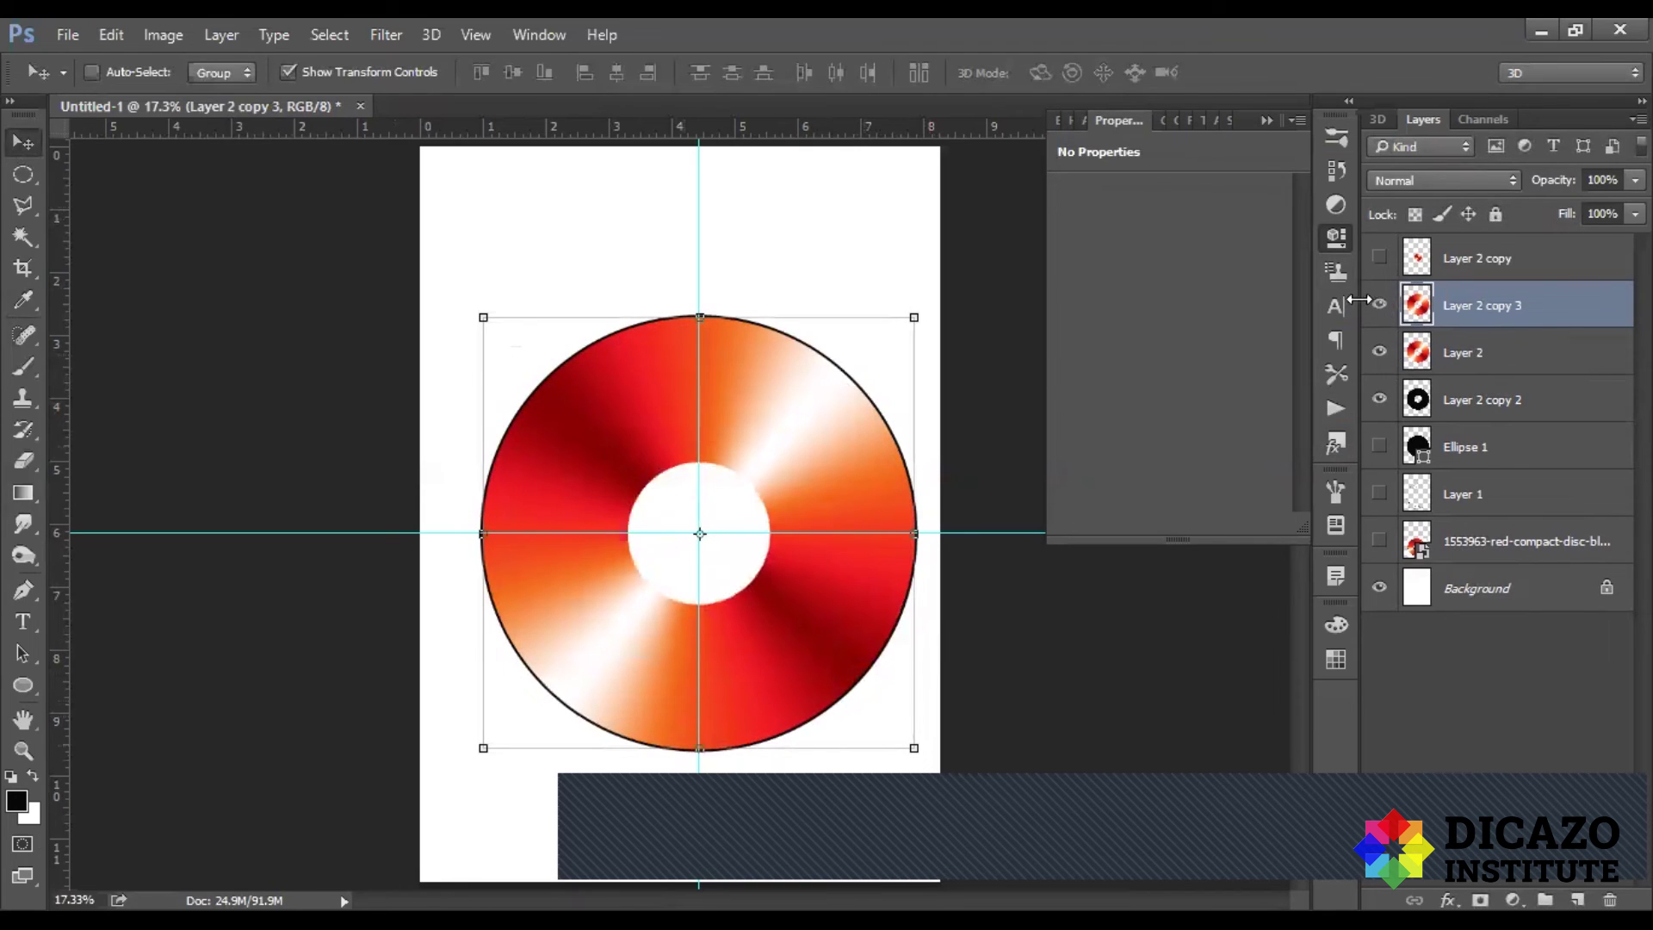
key(Delete)
Step: Show the small centre disc layer and fill its shape with black
click(1453, 274)
click(1379, 258)
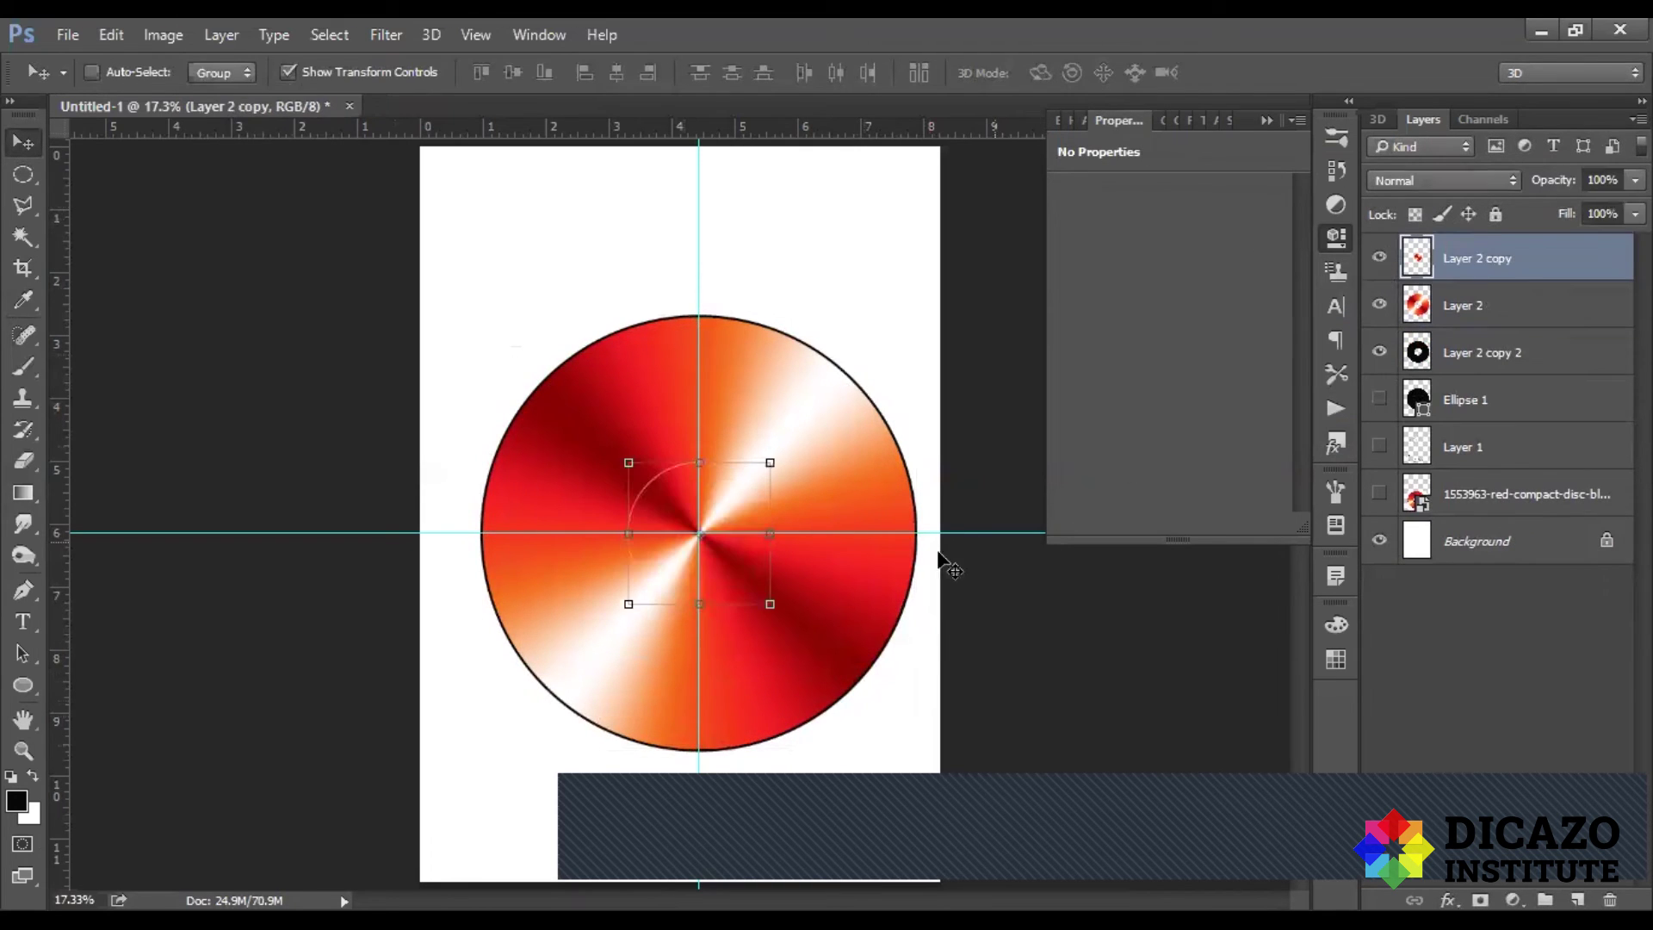
ctrl+click(1417, 258)
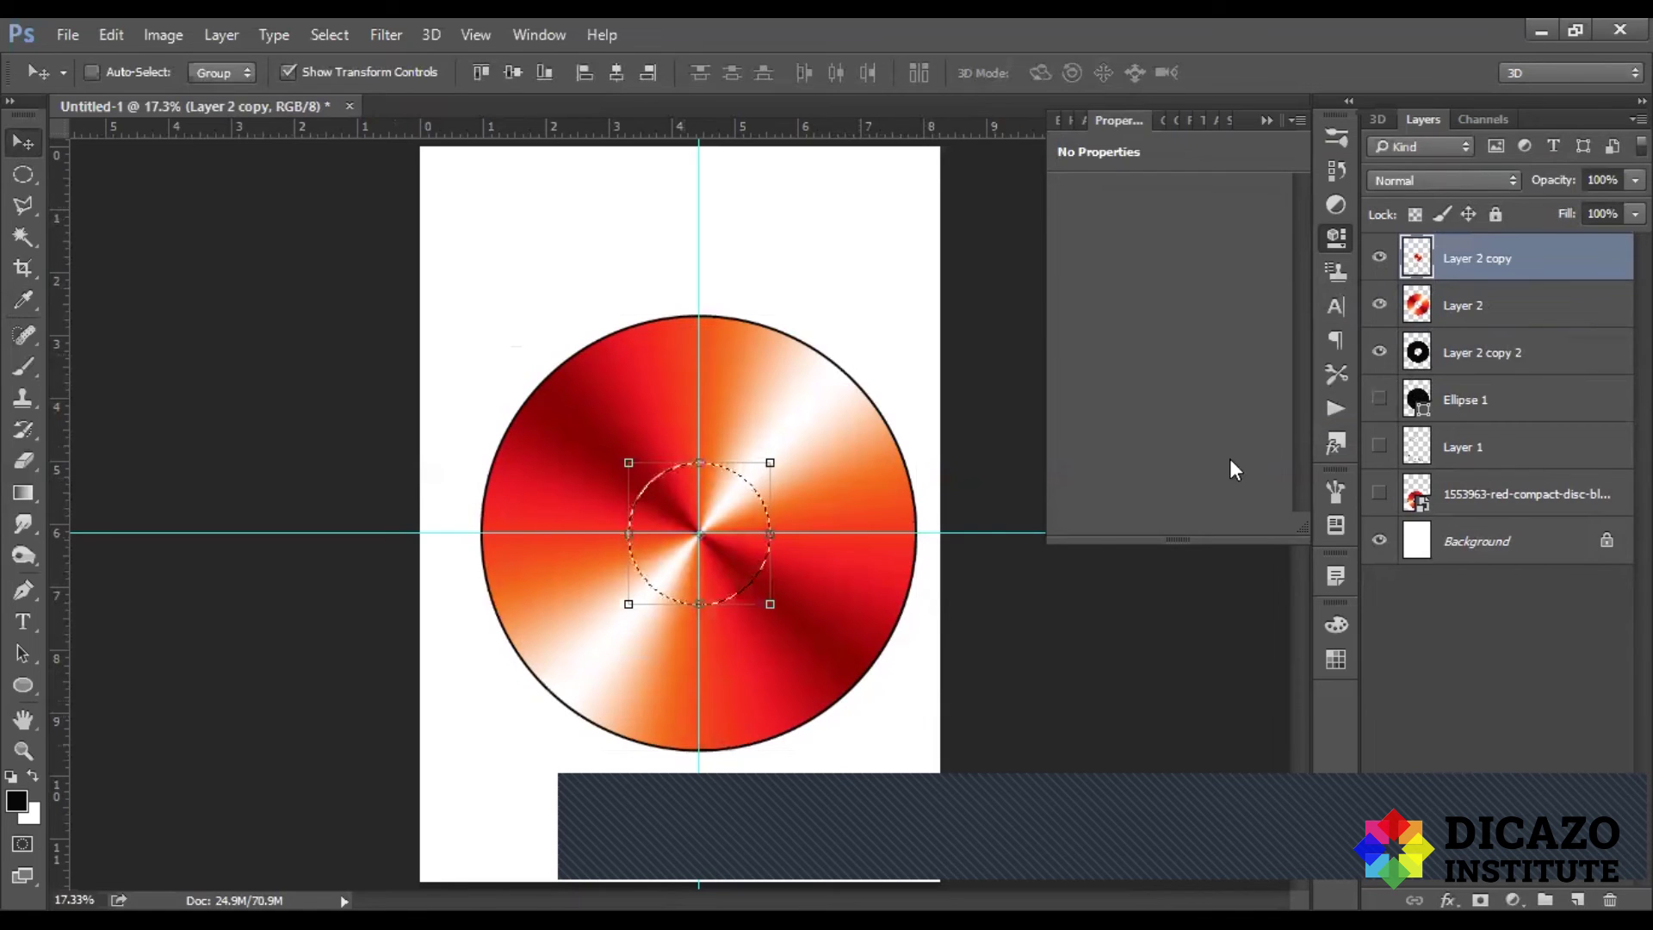
key(alt+BackSpace)
key(ctrl+d)
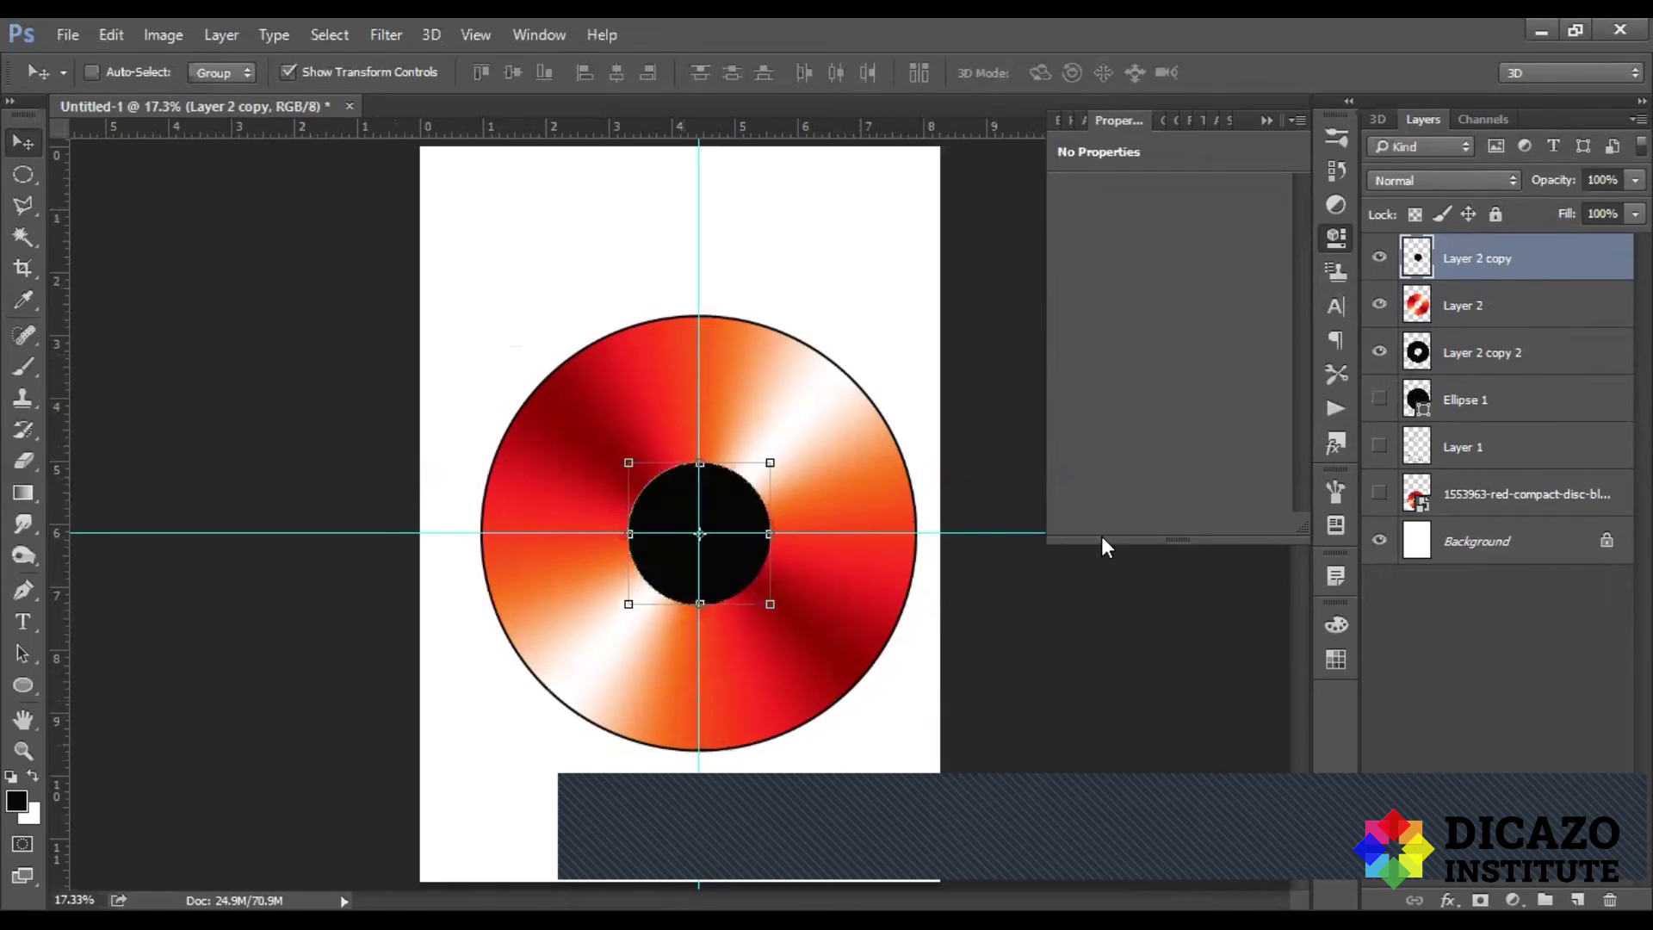
Step: Enlarge the black centre circle slightly to cover the hole, then zoom in on it
click(770, 605)
drag(772, 609, 777, 613)
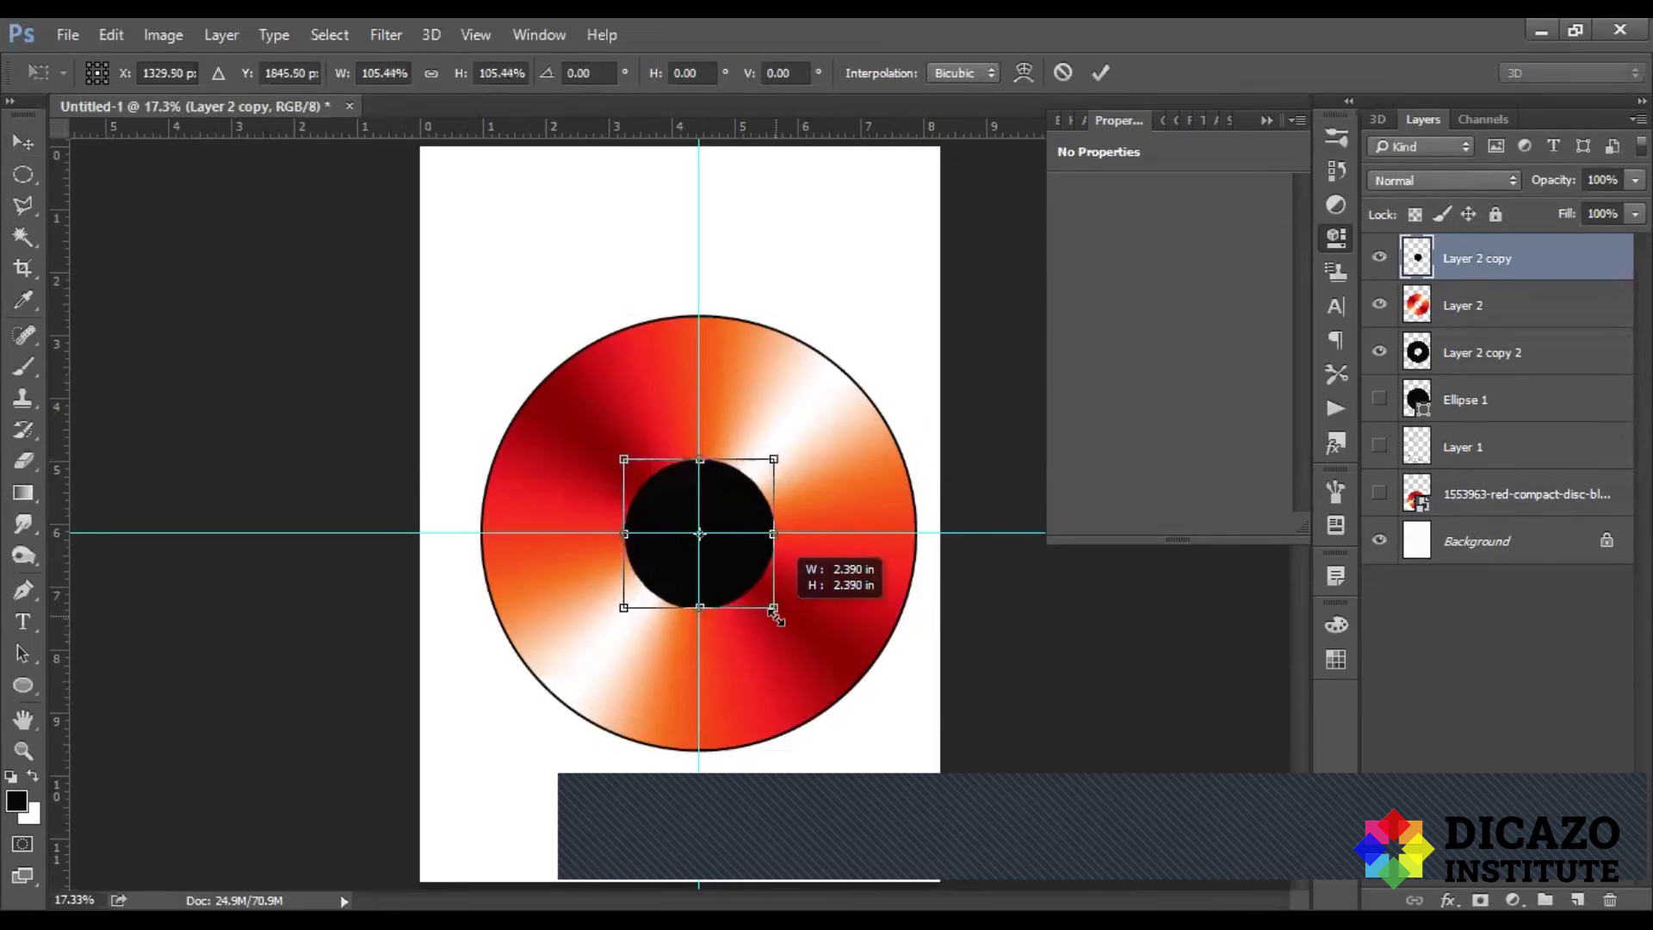
click(1100, 73)
mouse_move(763, 565)
mouse_down()
mouse_move(815, 619)
mouse_move(673, 602)
mouse_up()
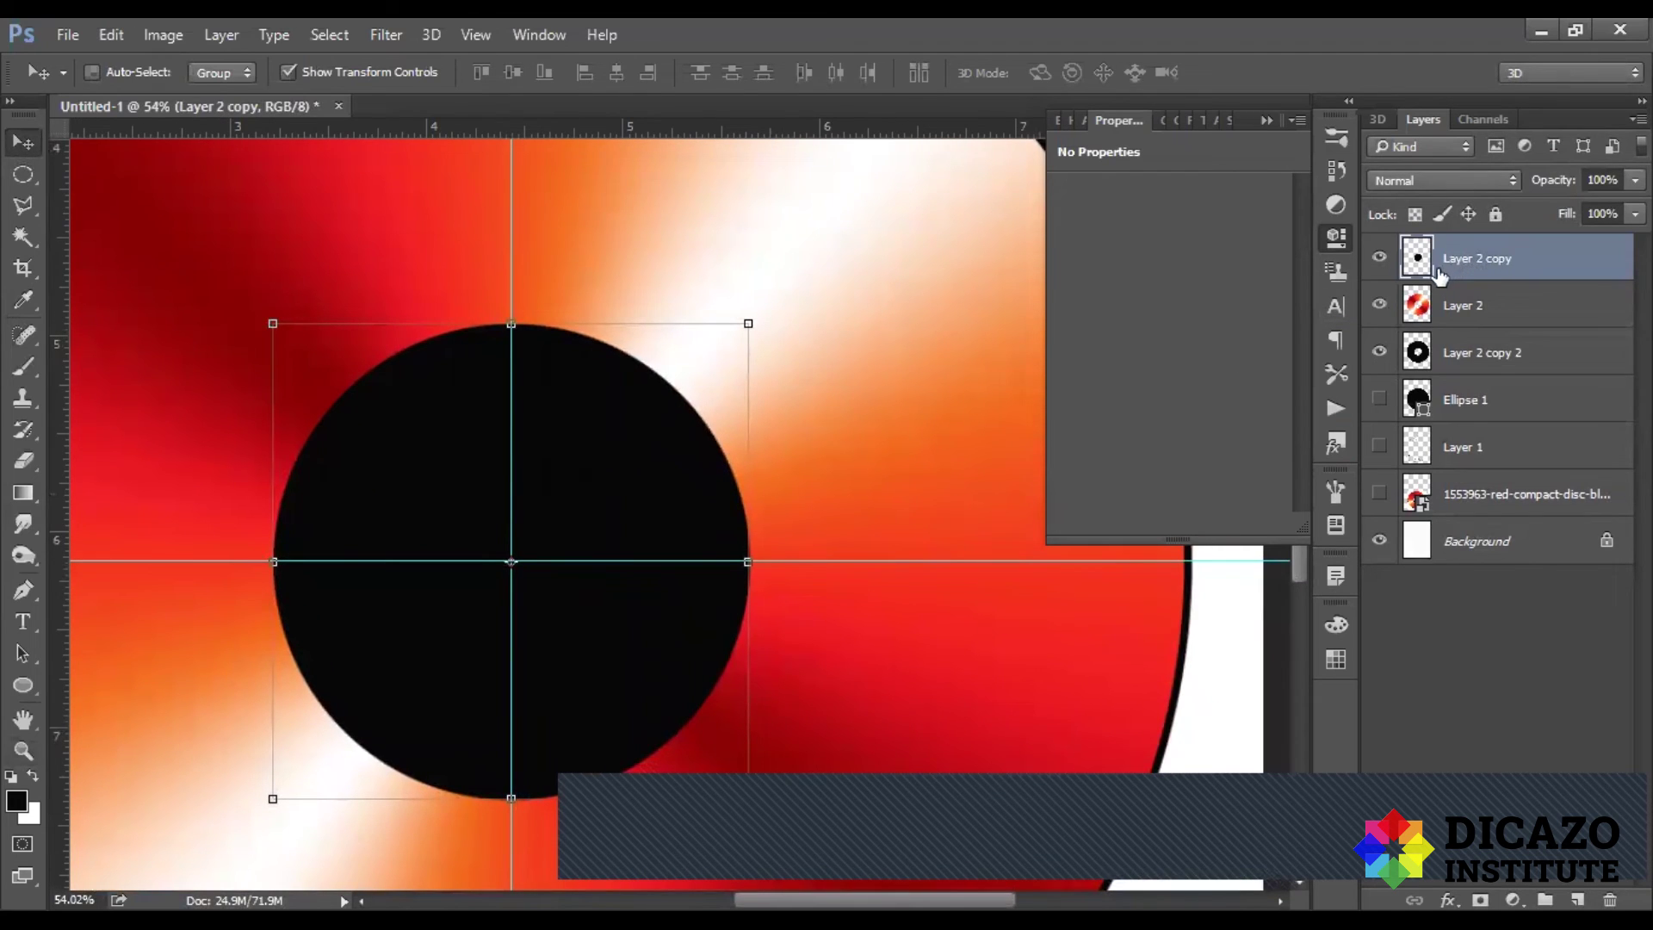
Step: Duplicate the black centre circle and shrink the copy around its centre
key(ctrl+j)
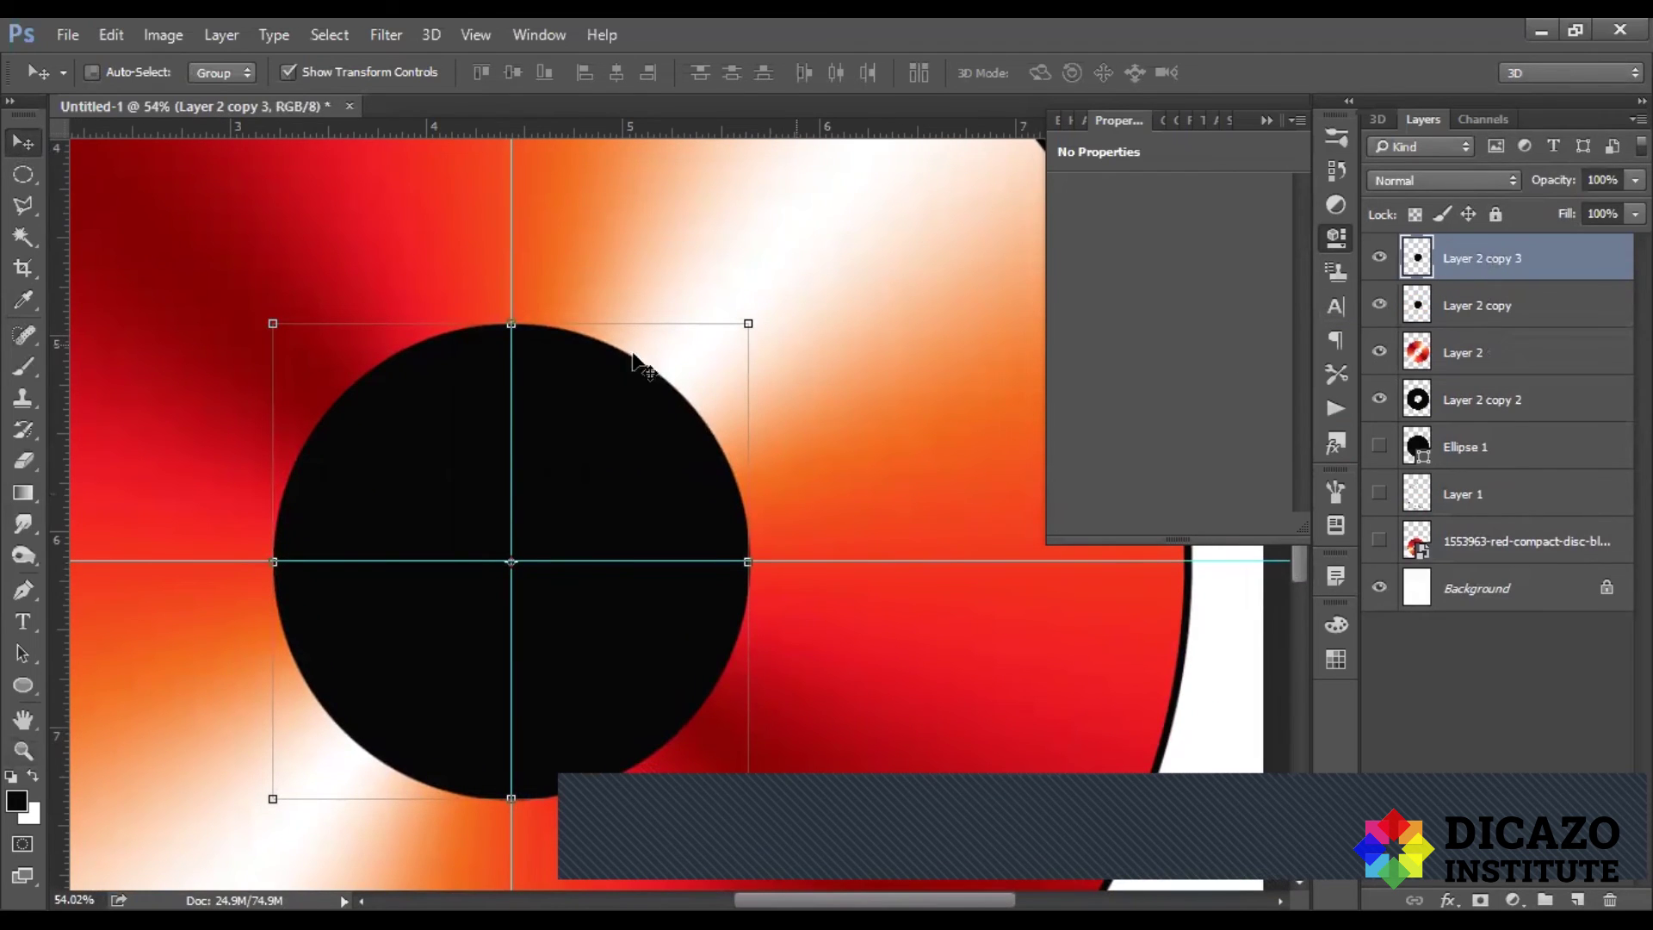
key(ctrl+t)
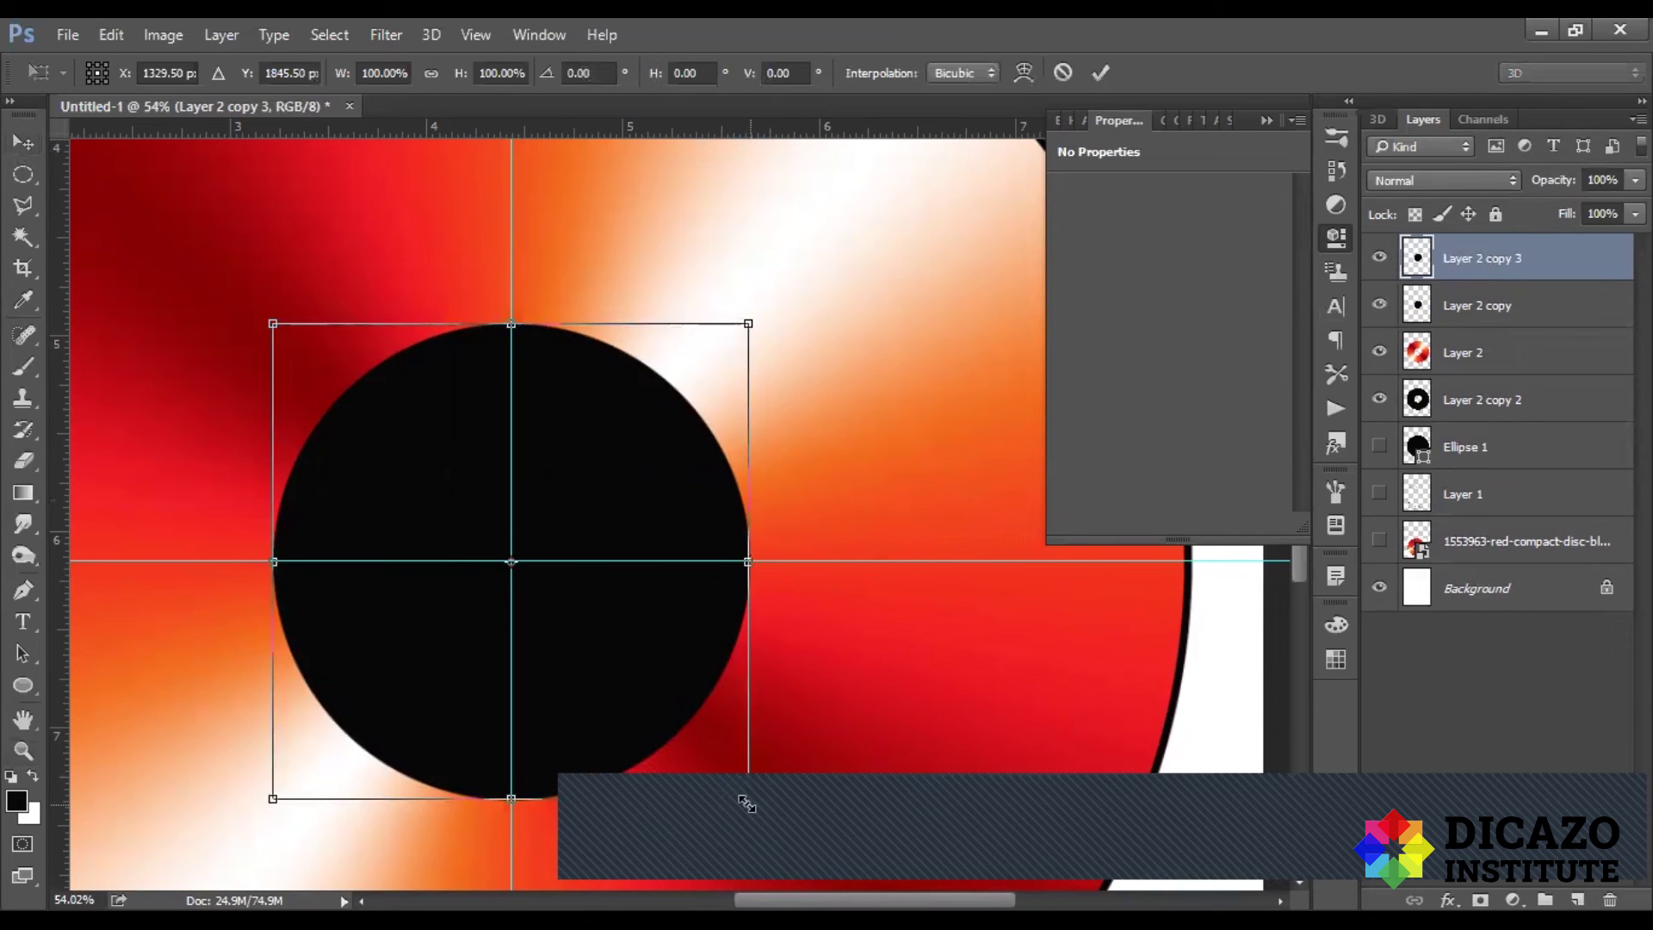
drag(745, 799, 724, 786)
click(1100, 72)
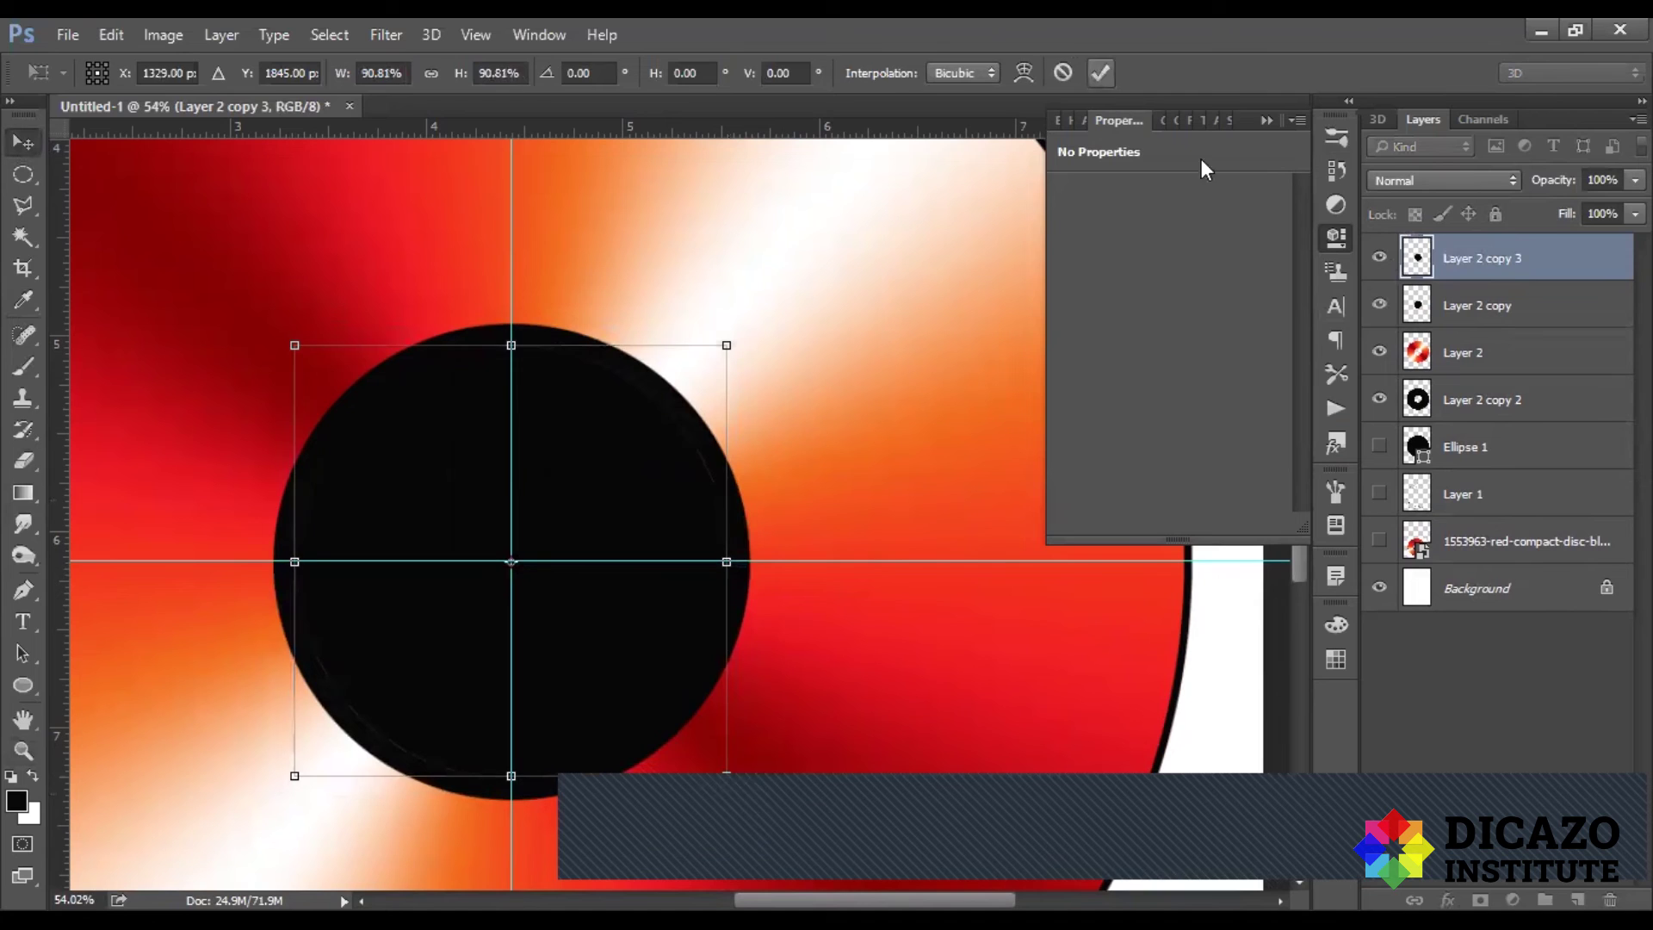
Step: Cut the smaller circle's shape out of the black circle, leaving a thin ring
ctrl+click(1416, 258)
click(1379, 258)
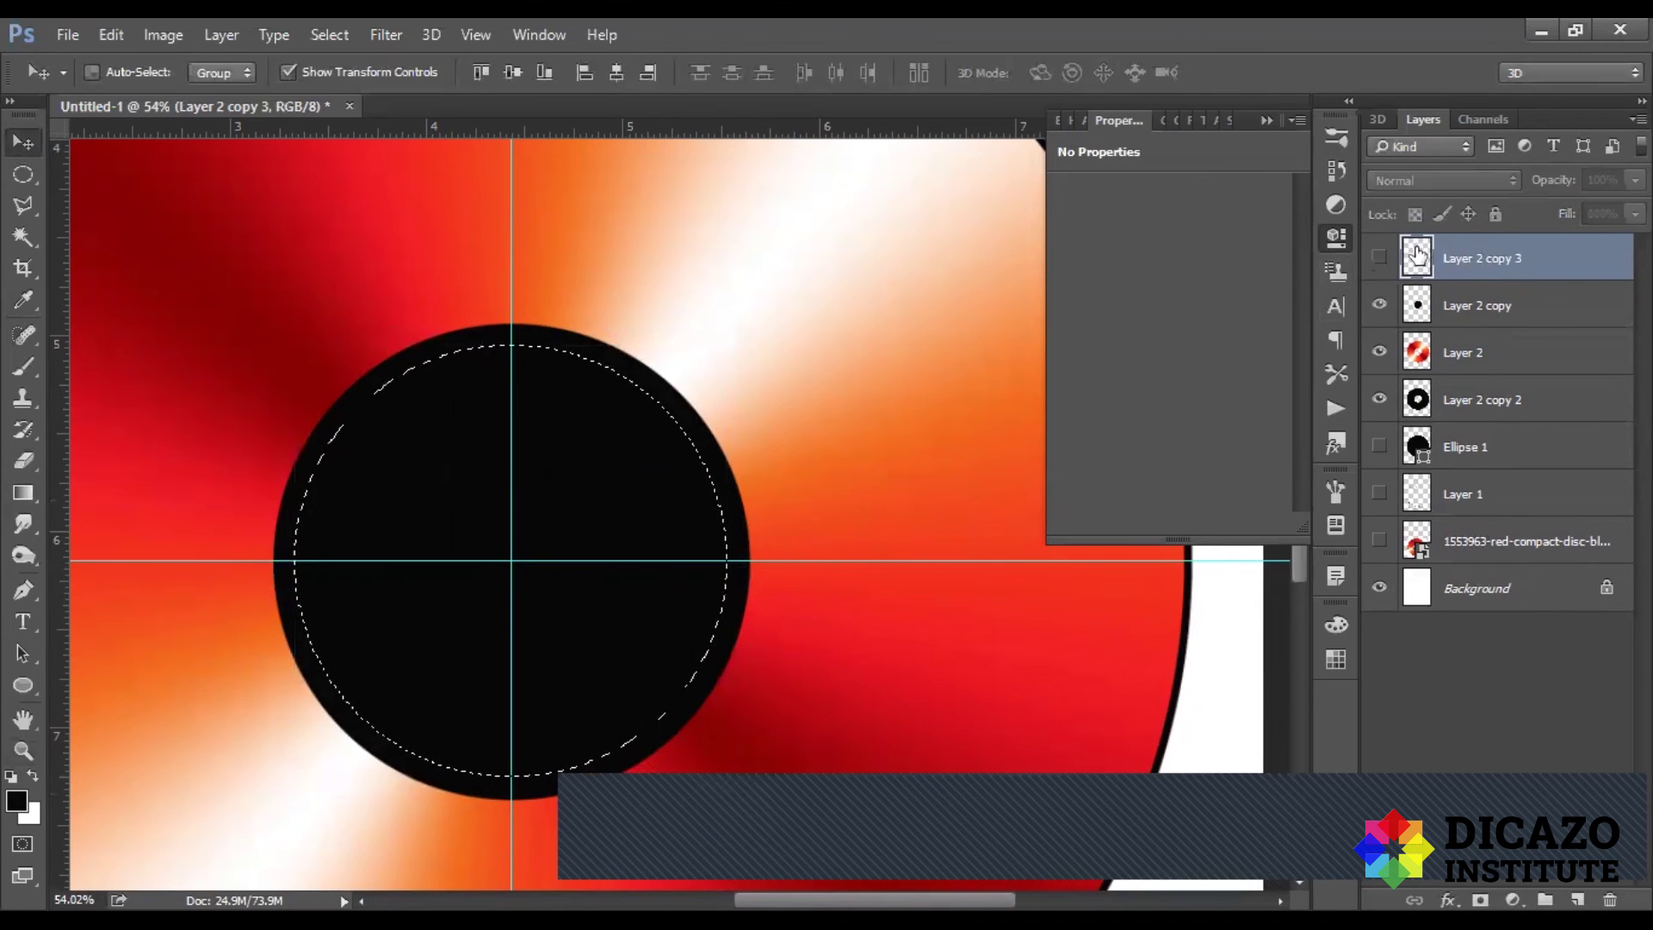
click(1459, 310)
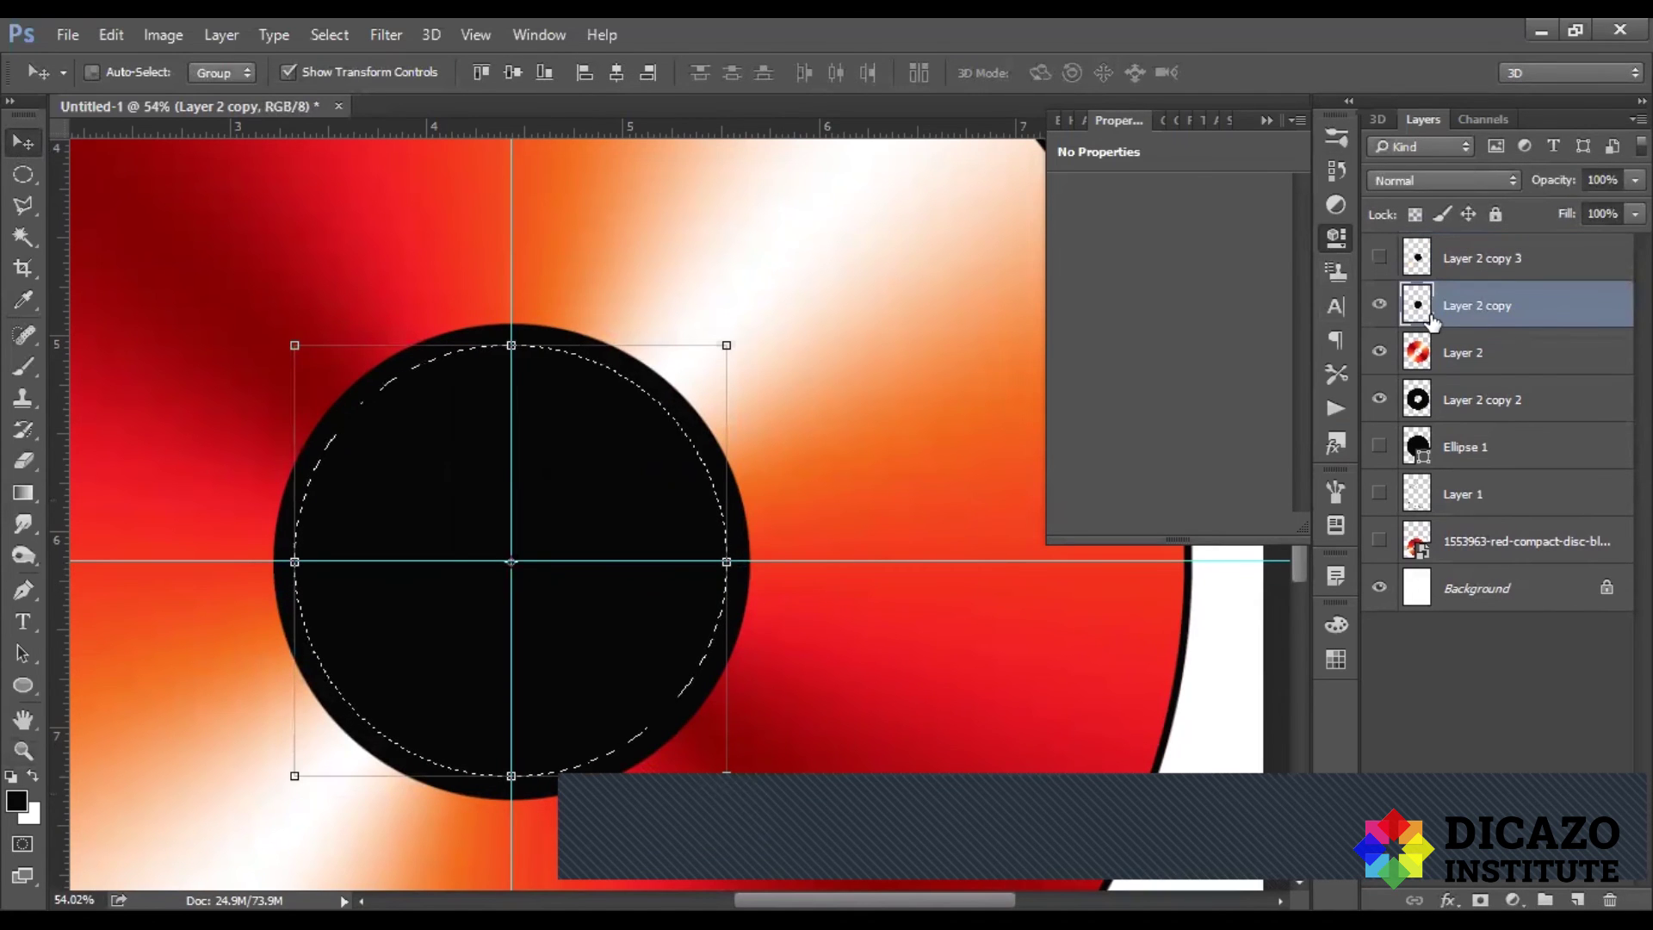
key(Delete)
key(ctrl+d)
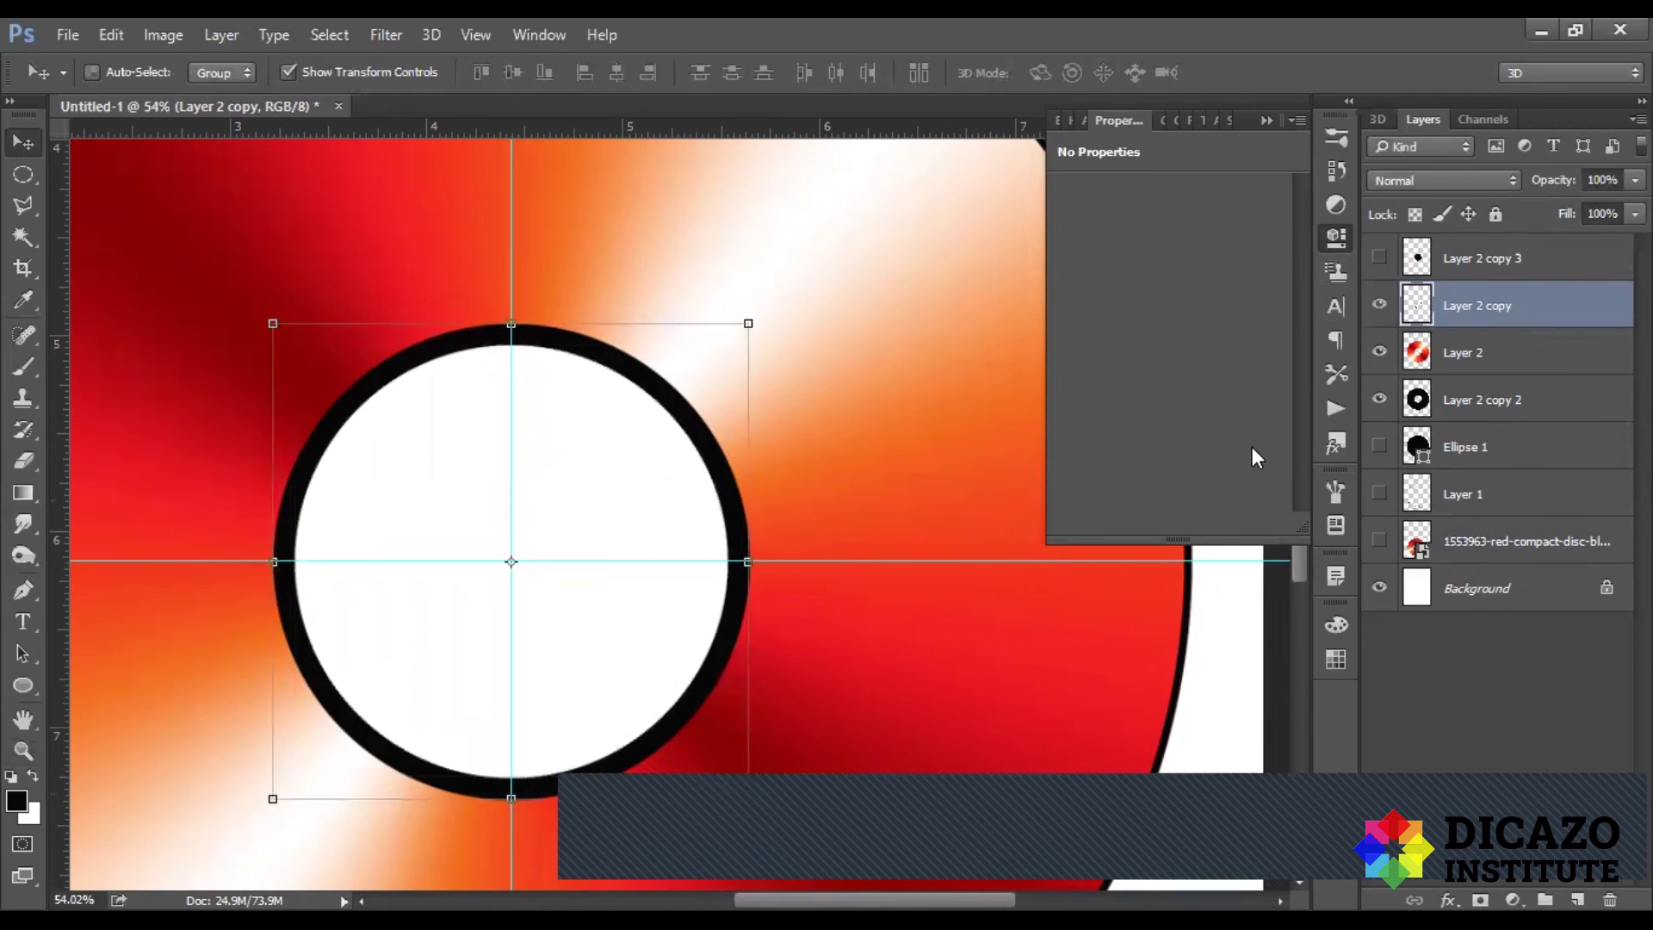
click(1163, 618)
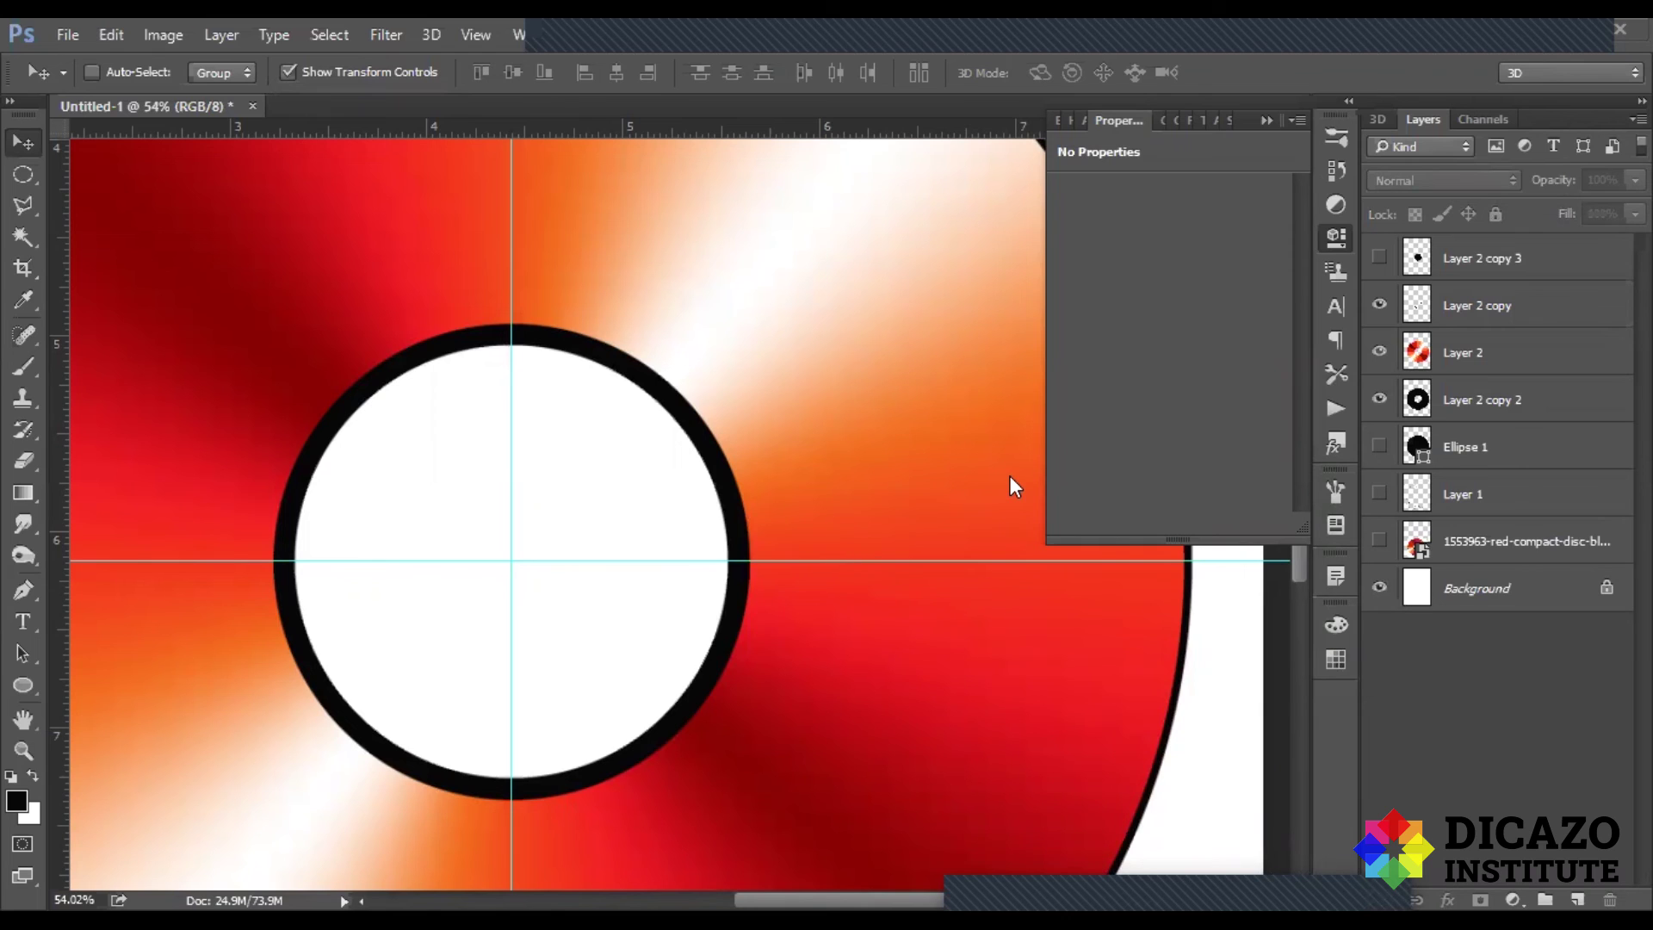
click(1463, 306)
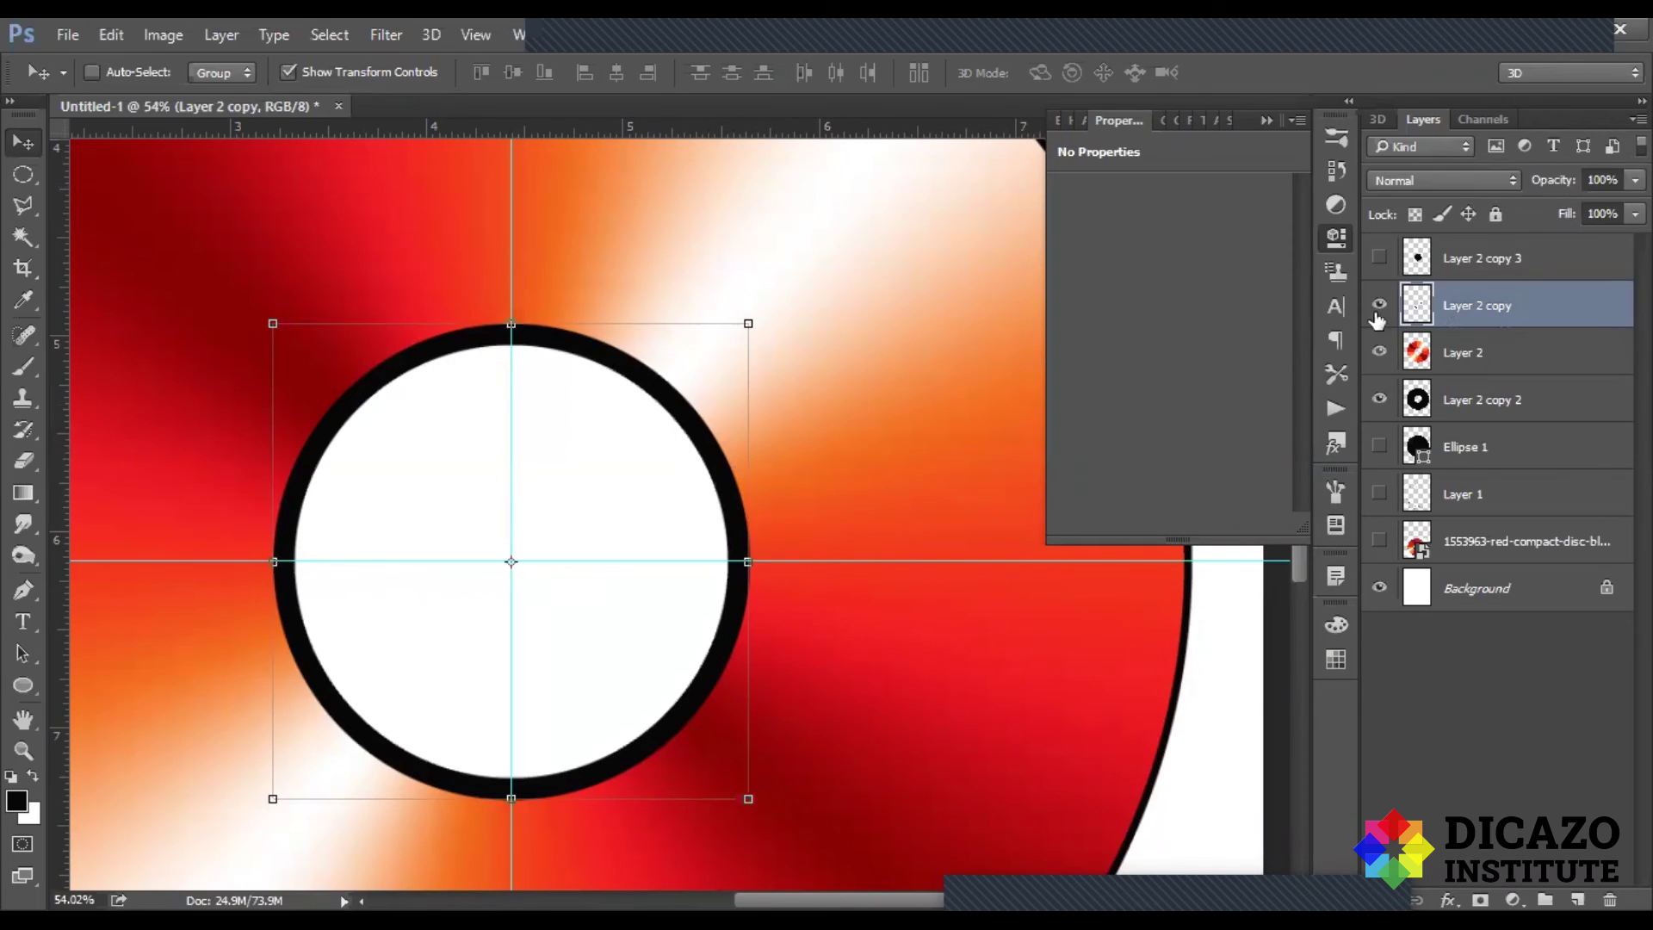
Step: Show Layer 2 copy and load its ring outline as a selection. Add empty Layer 3 above it, with the Brush set to white
click(1379, 304)
ctrl+click(1437, 315)
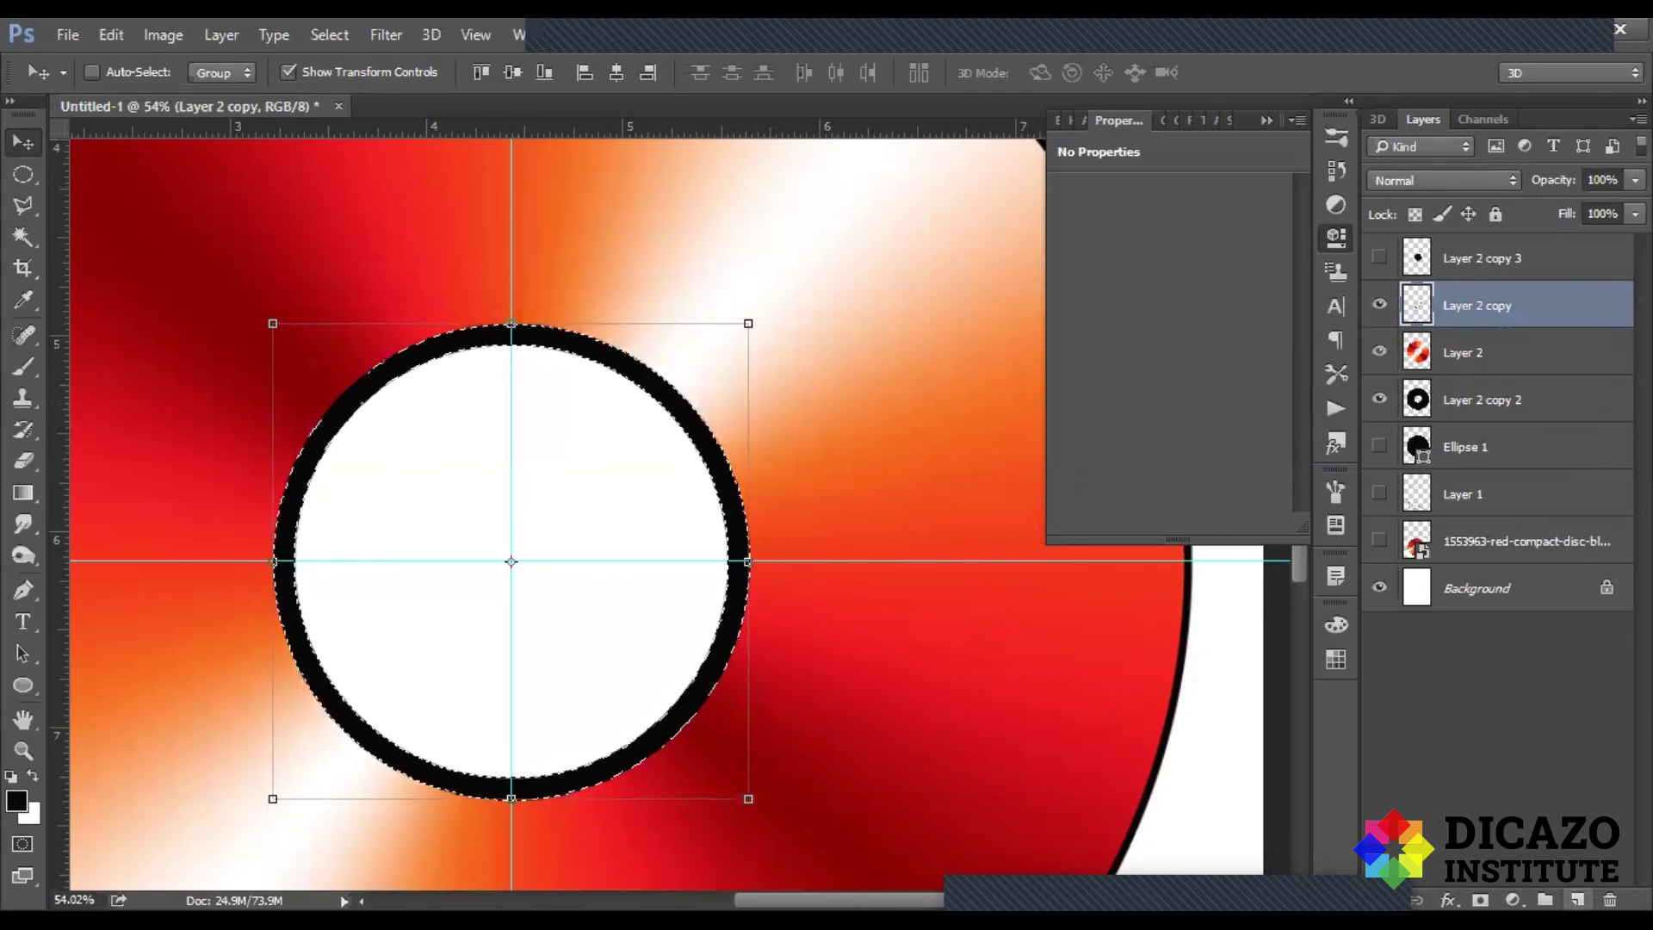
key(ctrl+j)
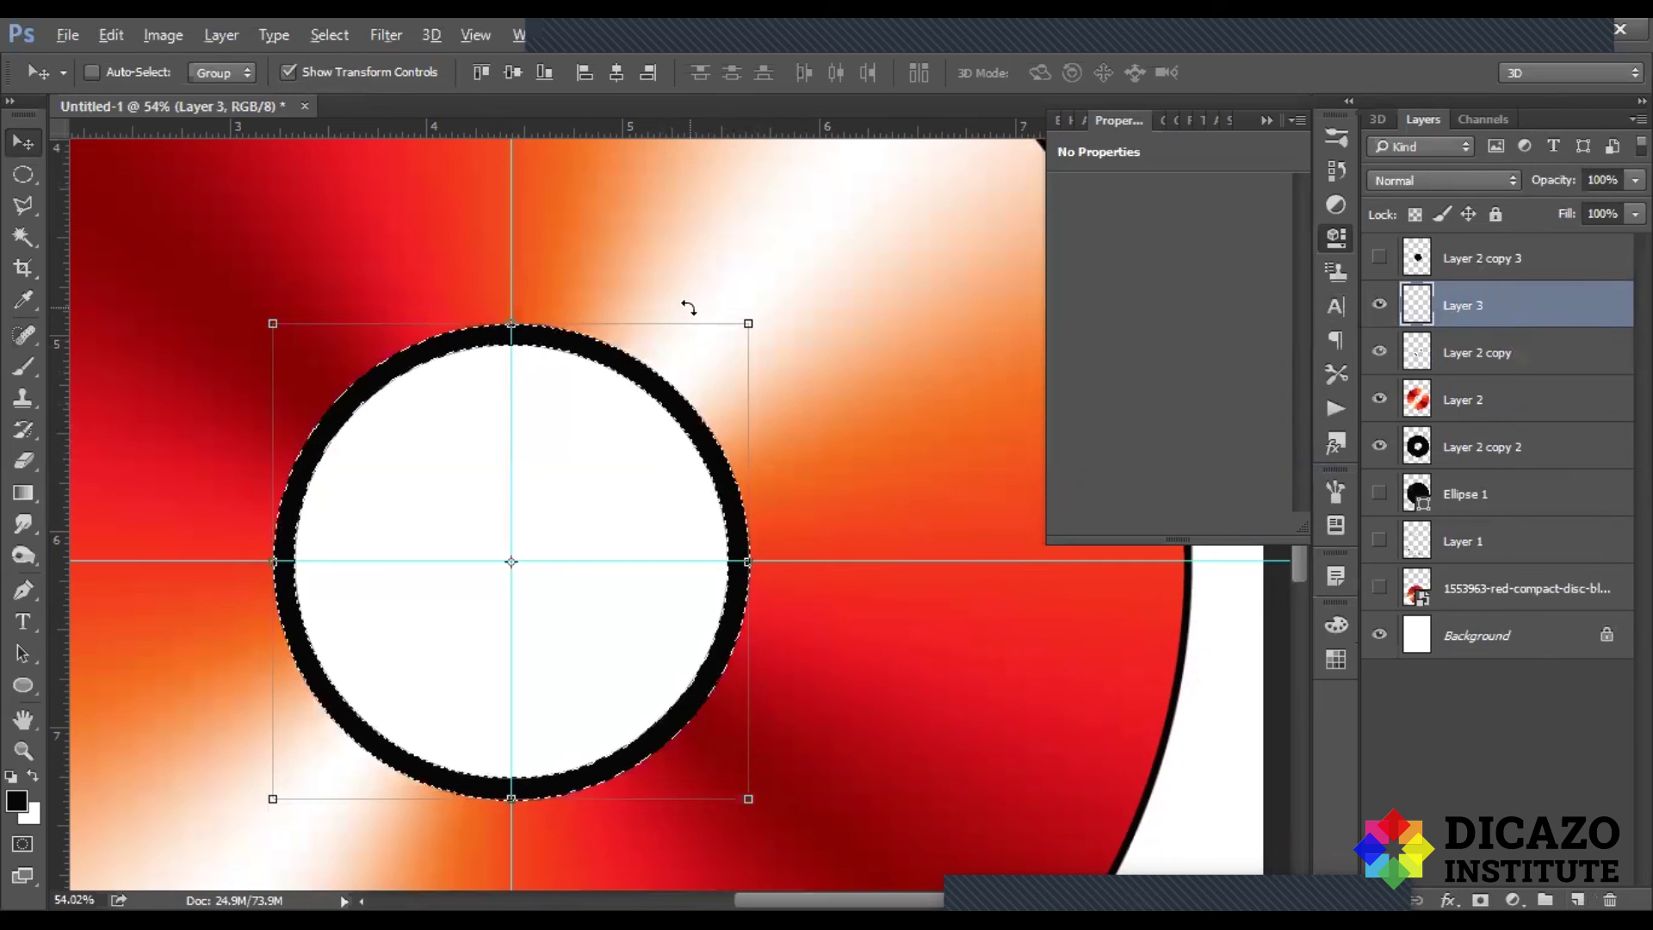
scroll(594, 473, down, 1)
scroll(477, 447, down, 1)
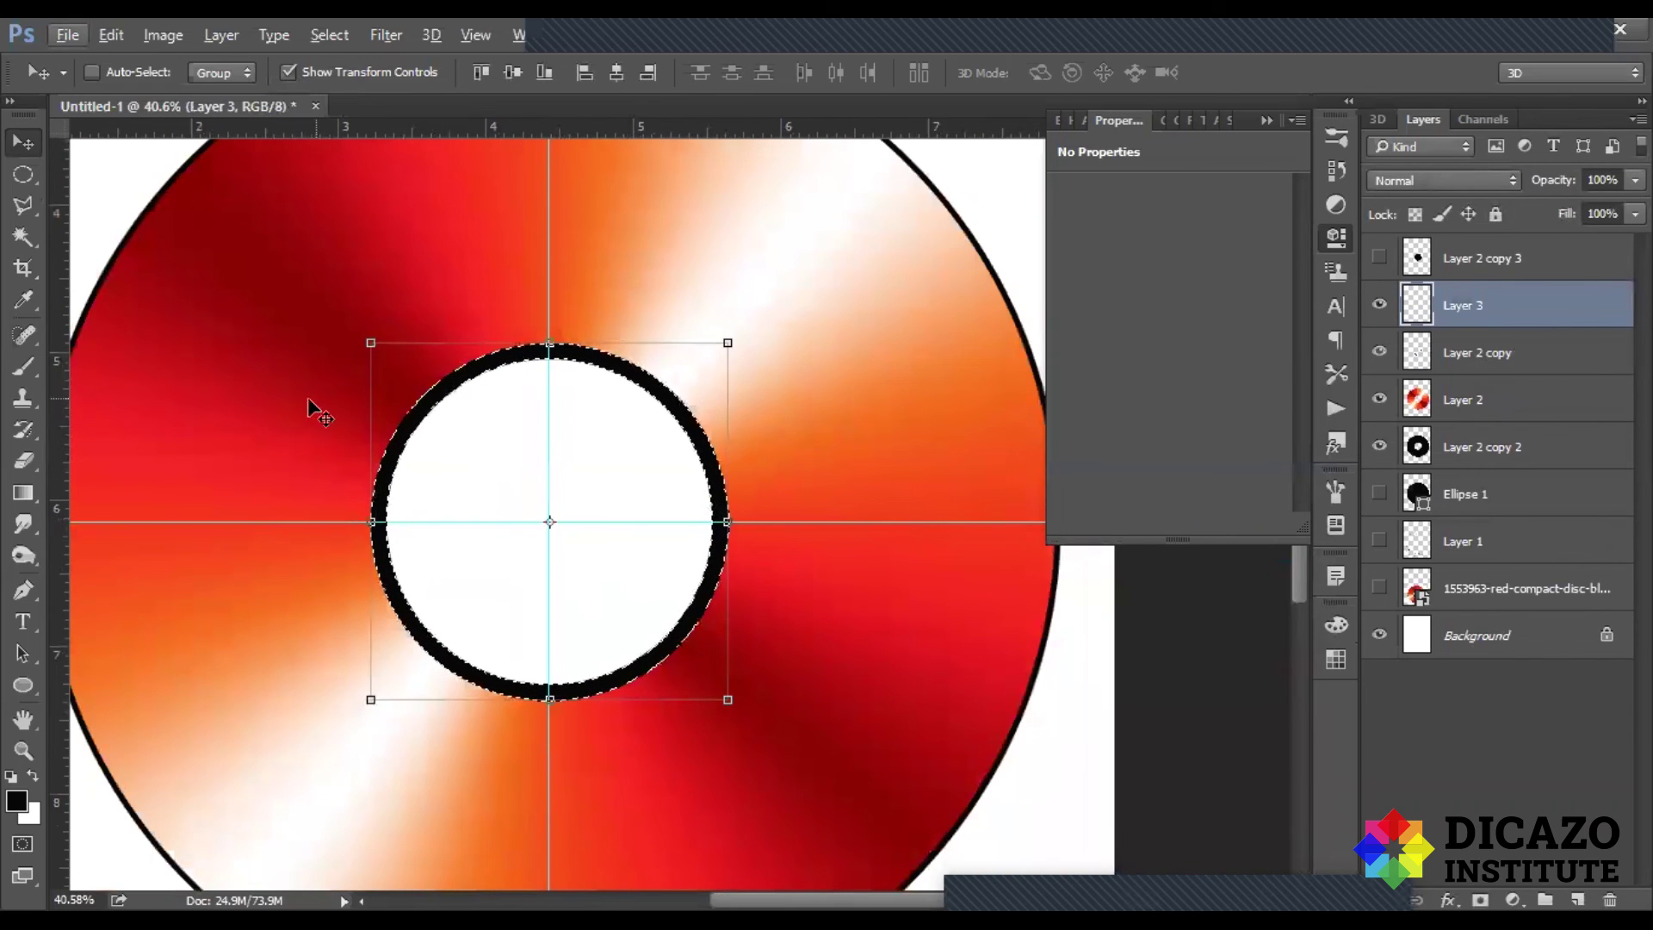
click(24, 365)
click(33, 776)
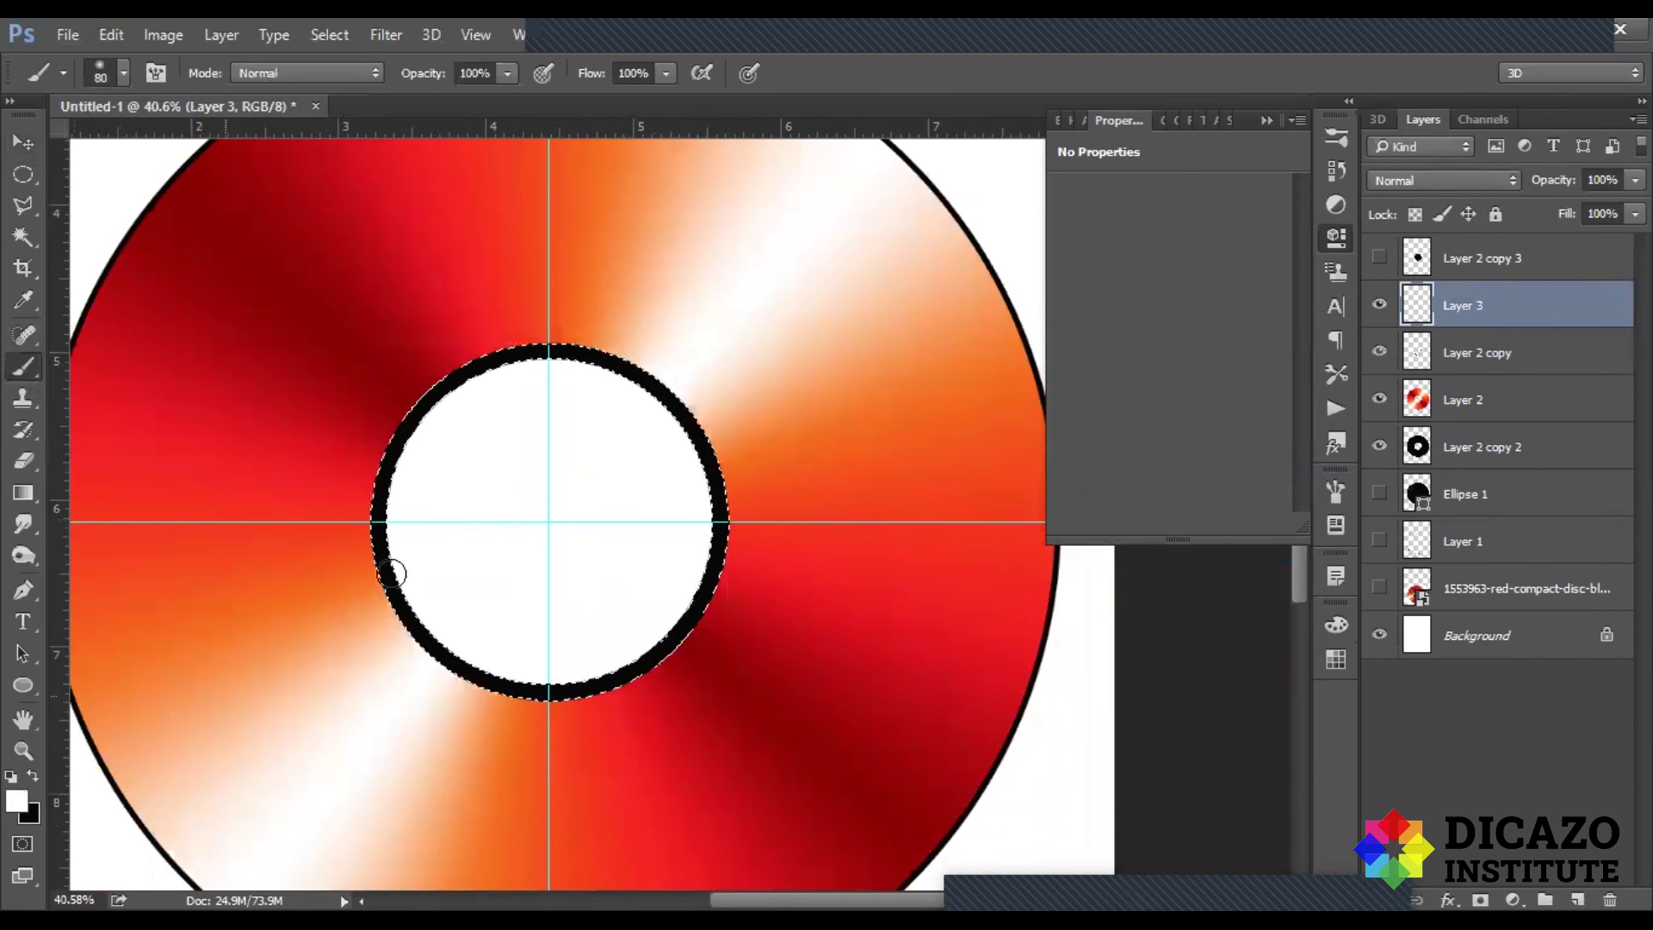
right_click(723, 585)
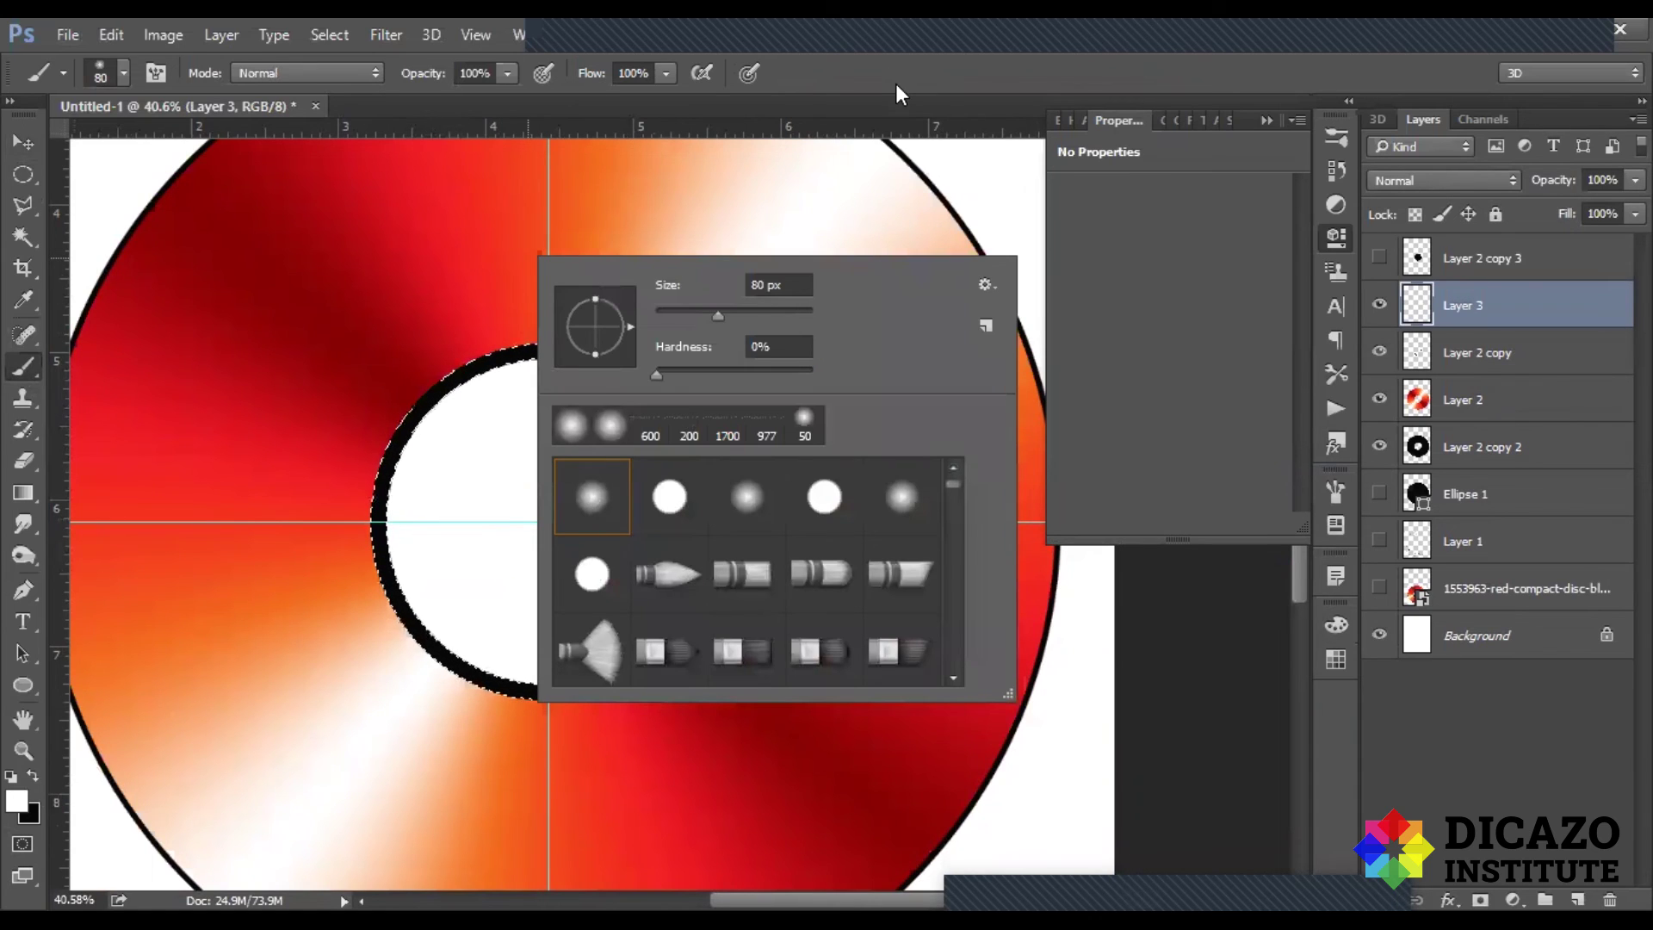
key(Escape)
key(bracketleft)
drag(495, 347, 517, 353)
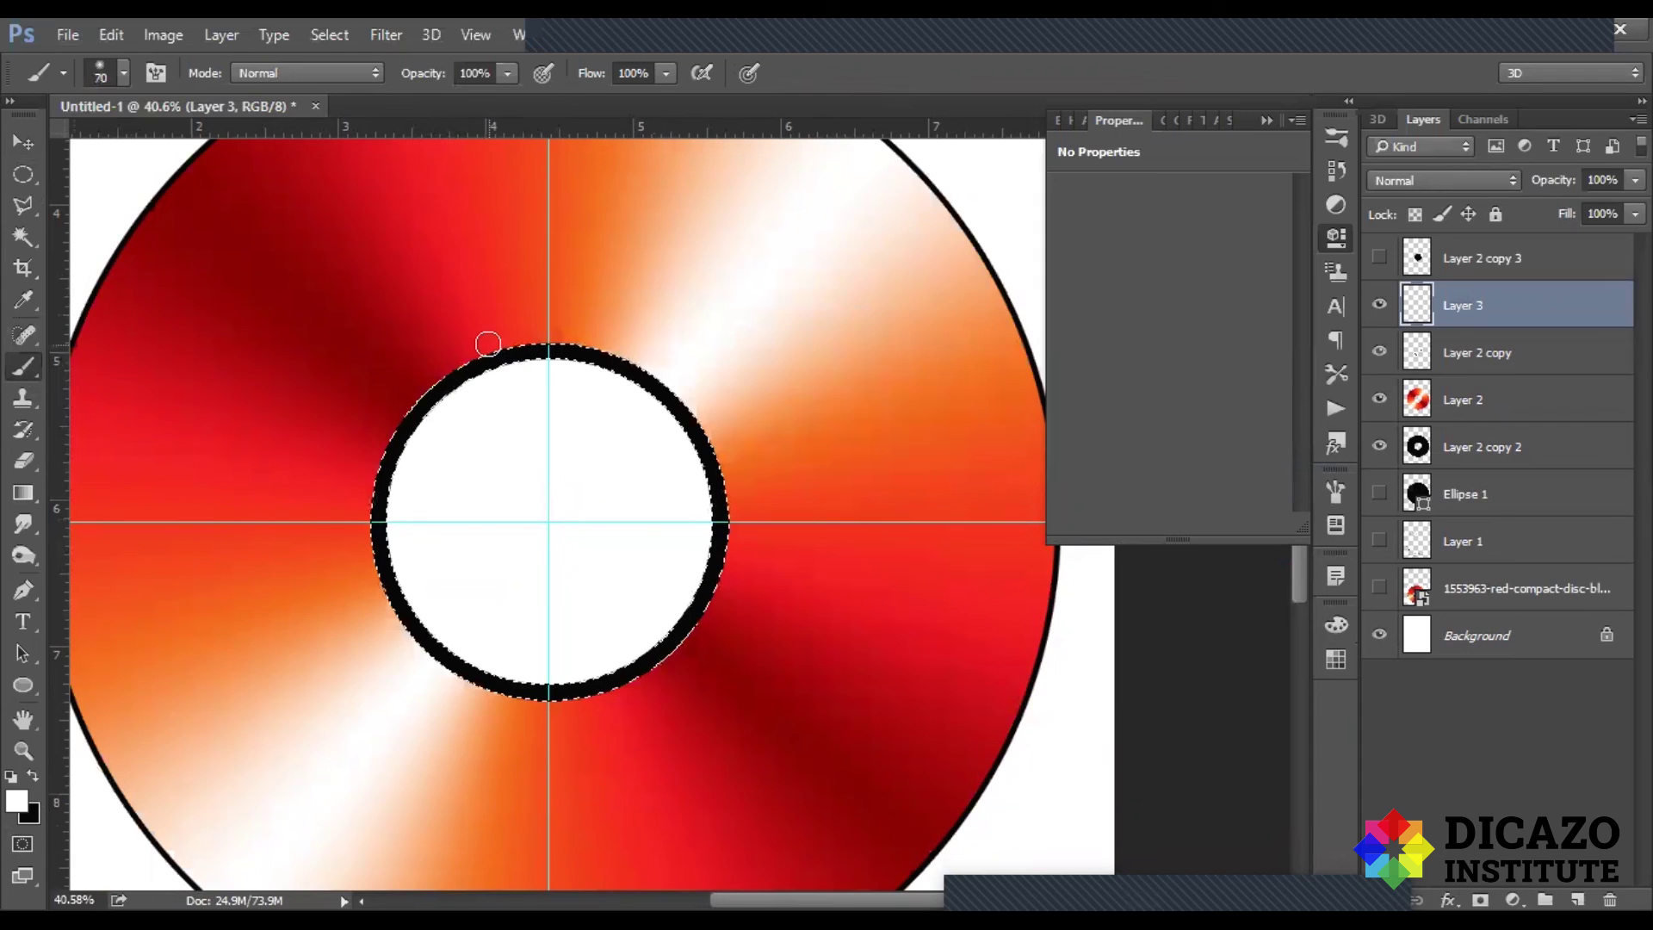
drag(417, 635, 397, 600)
drag(624, 650, 638, 685)
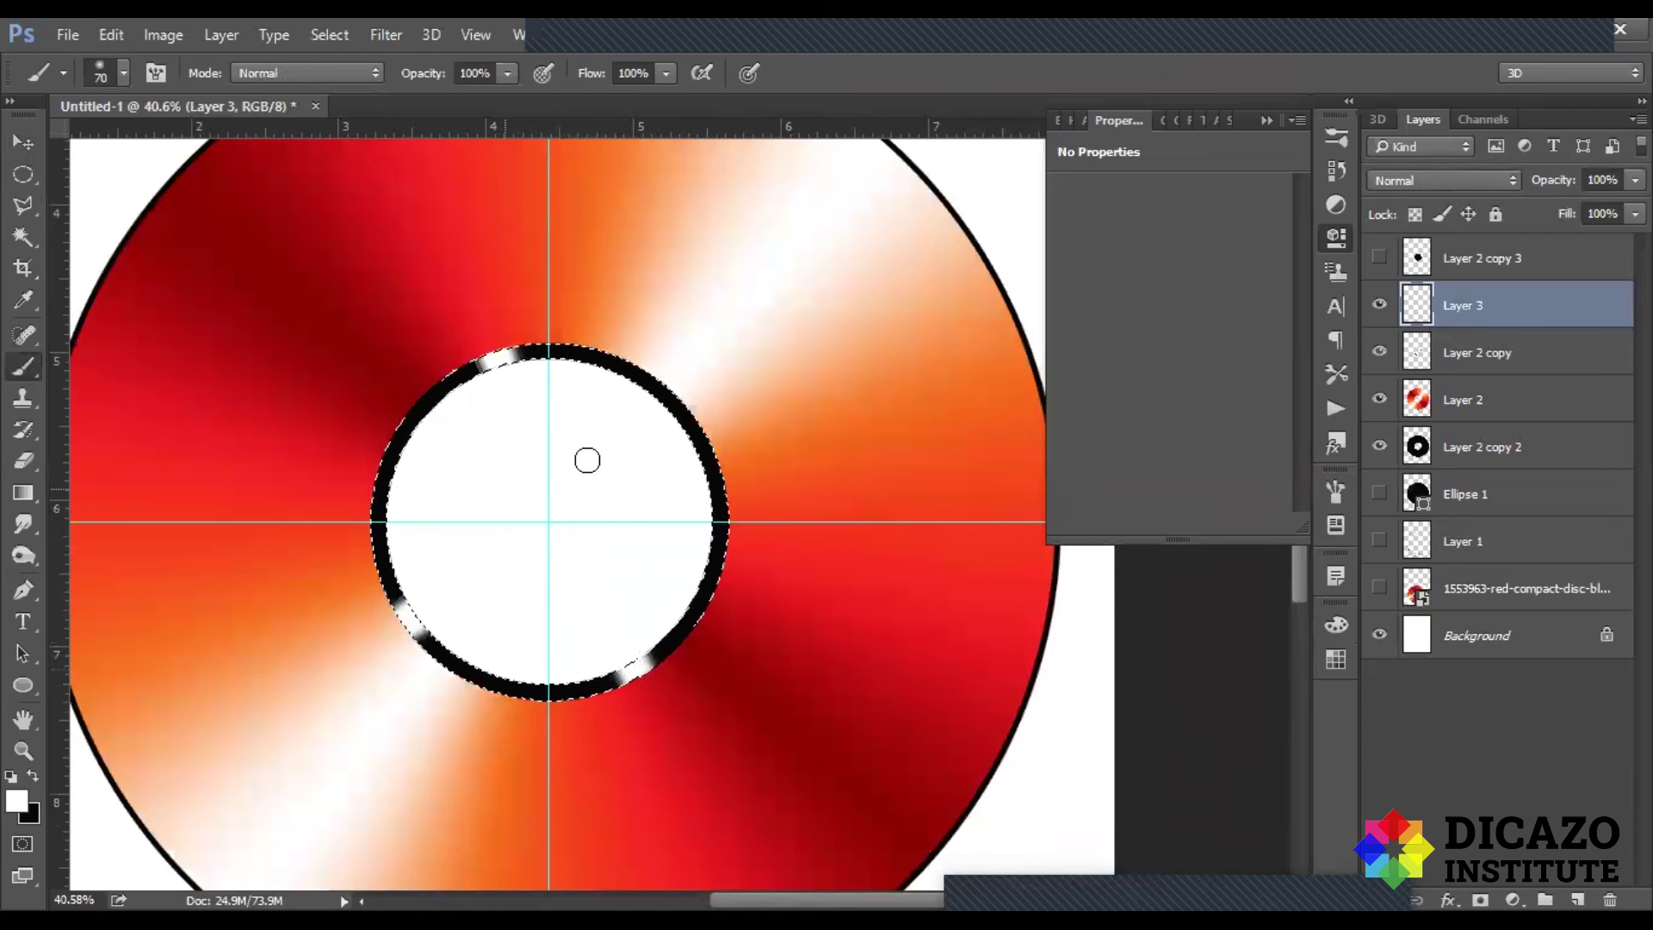
key(bracketright)
key(bracketright)
key(bracketright)
key(bracketright)
key(bracketright)
drag(431, 76, 400, 79)
drag(482, 370, 538, 463)
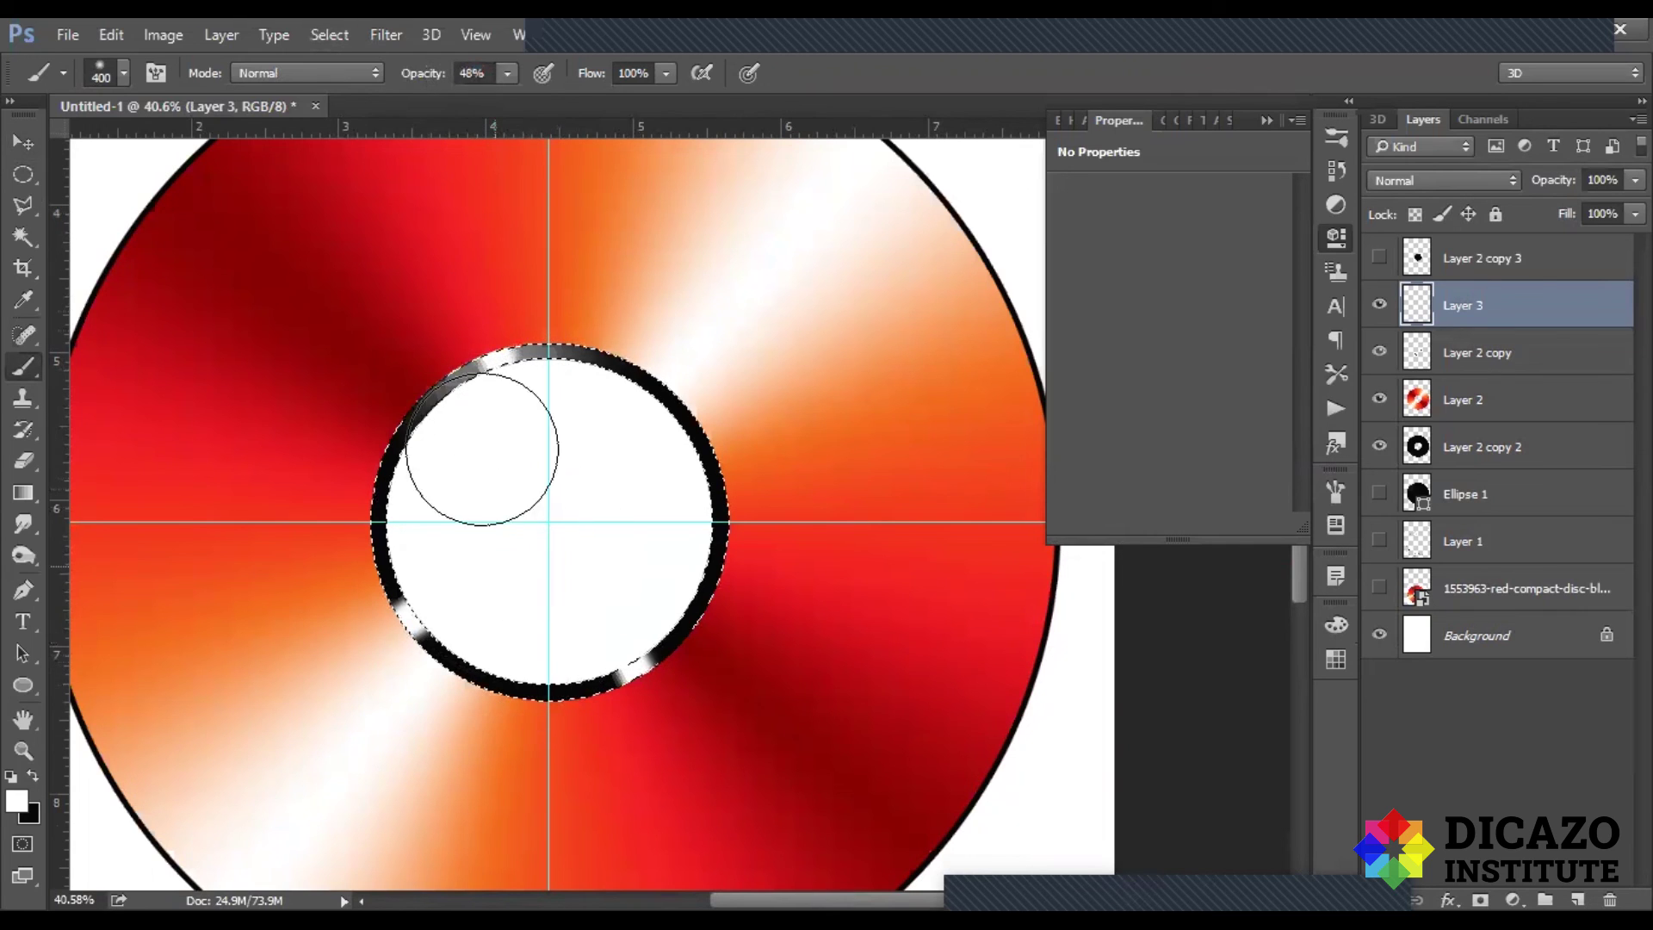
mouse_move(366, 679)
mouse_down()
mouse_move(369, 646)
mouse_move(516, 555)
mouse_move(609, 645)
mouse_move(634, 611)
mouse_up()
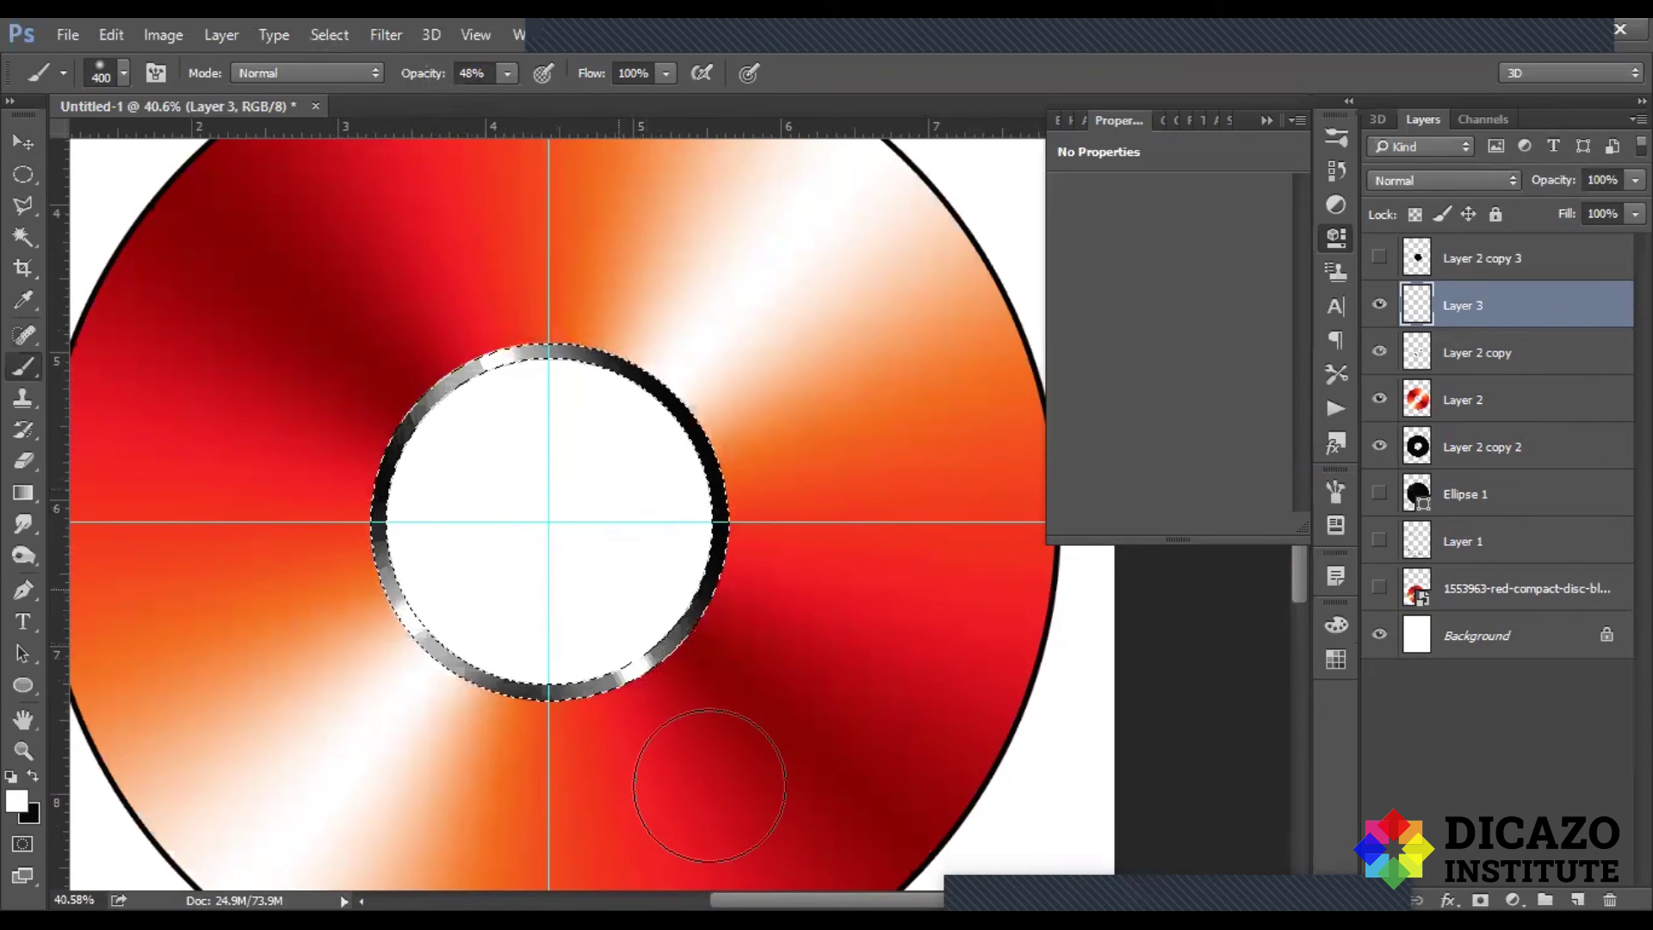
scroll(676, 585, down, 2)
key(ctrl+d)
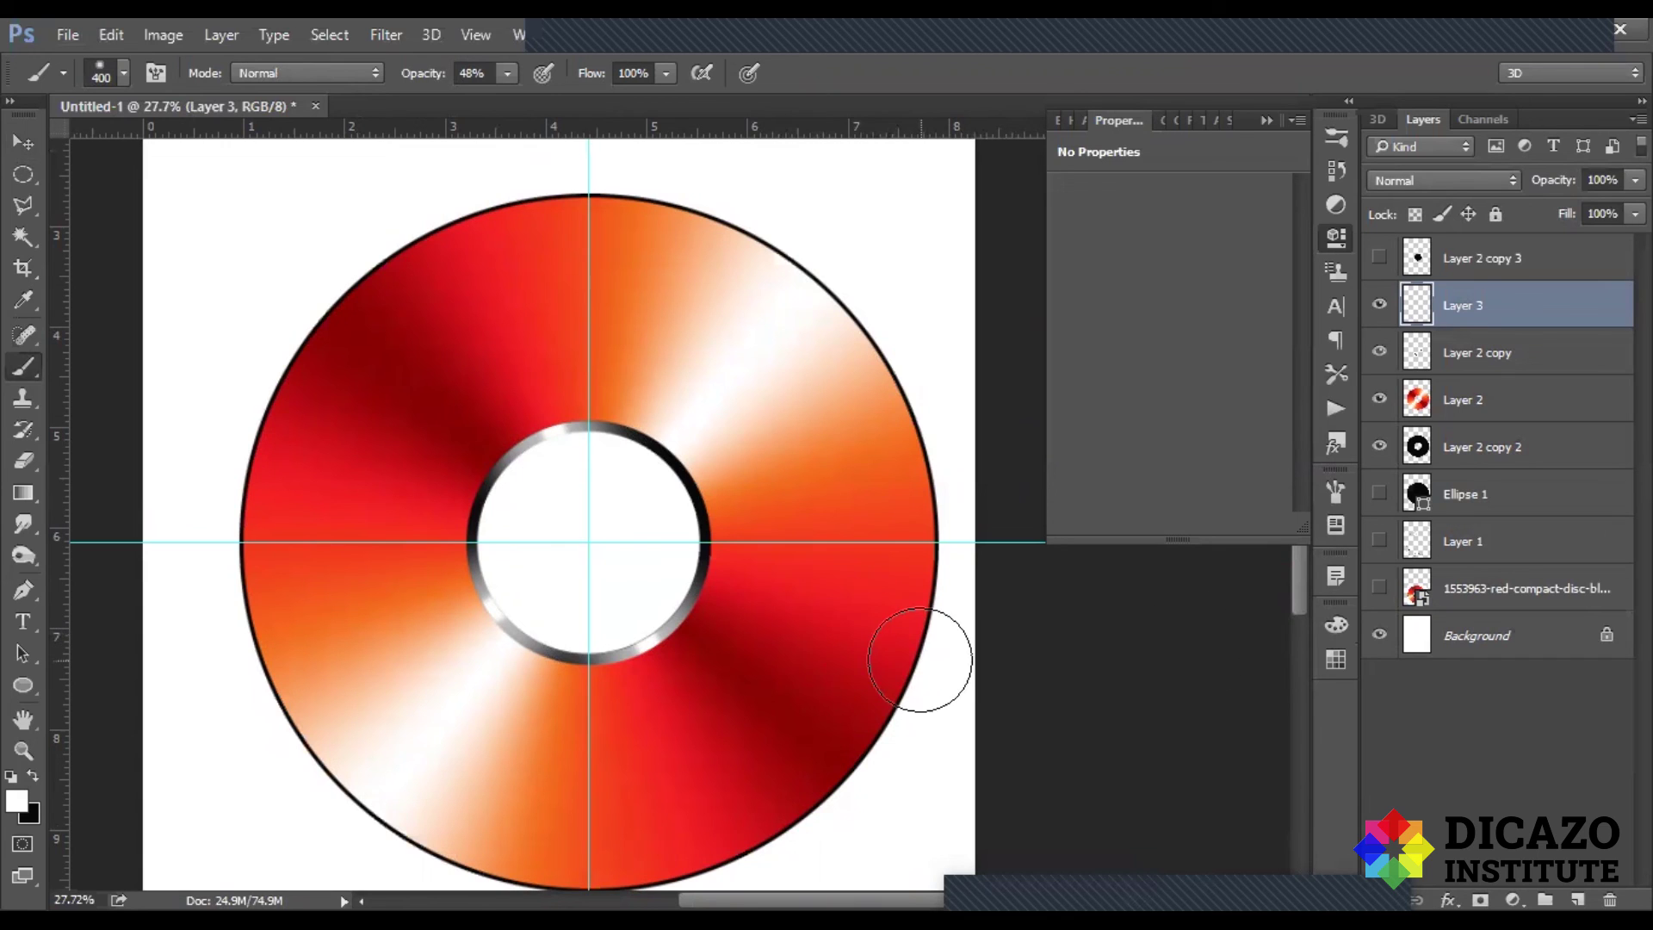
key(ctrl+shift+d)
drag(594, 658, 602, 424)
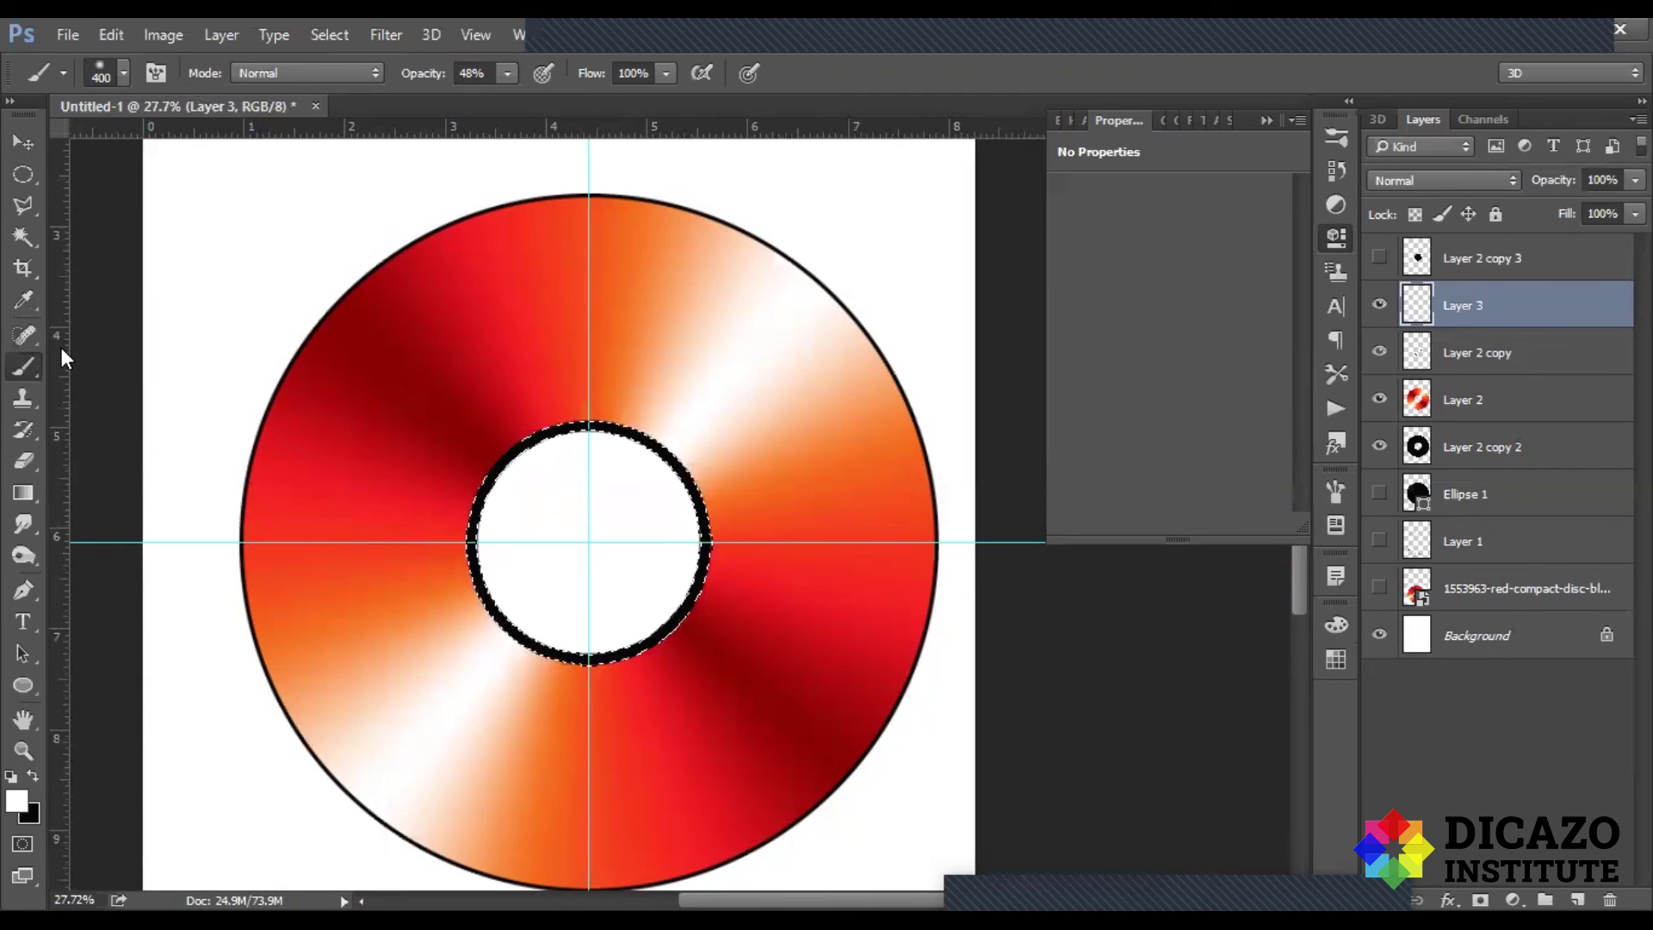
Step: At 100% opacity, dab small white highlights on the ring's top-left, lower-left and lower-right
drag(412, 75, 642, 80)
key(bracketleft)
key(bracketleft)
key(bracketleft)
click(540, 440)
click(489, 607)
click(645, 641)
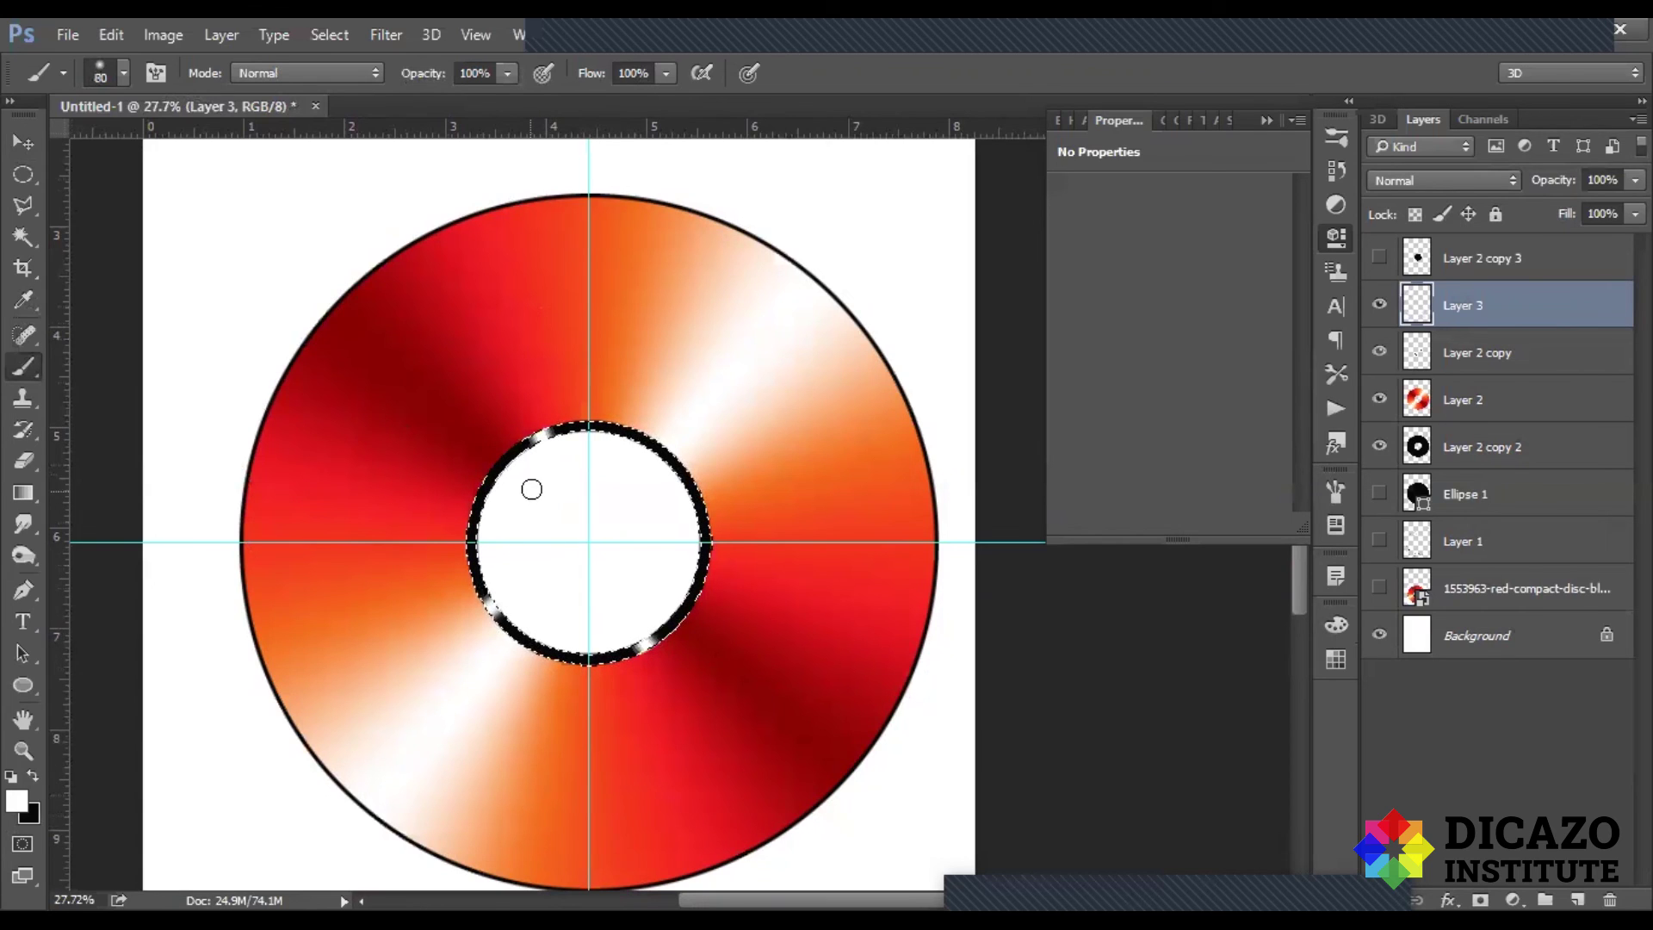
Step: With a larger brush at 58% opacity, paint grey sheen arcs top-left and lower-right, then deselect
key(bracketright)
key(bracketright)
key(bracketright)
key(bracketright)
key(bracketright)
click(422, 74)
drag(422, 74, 398, 74)
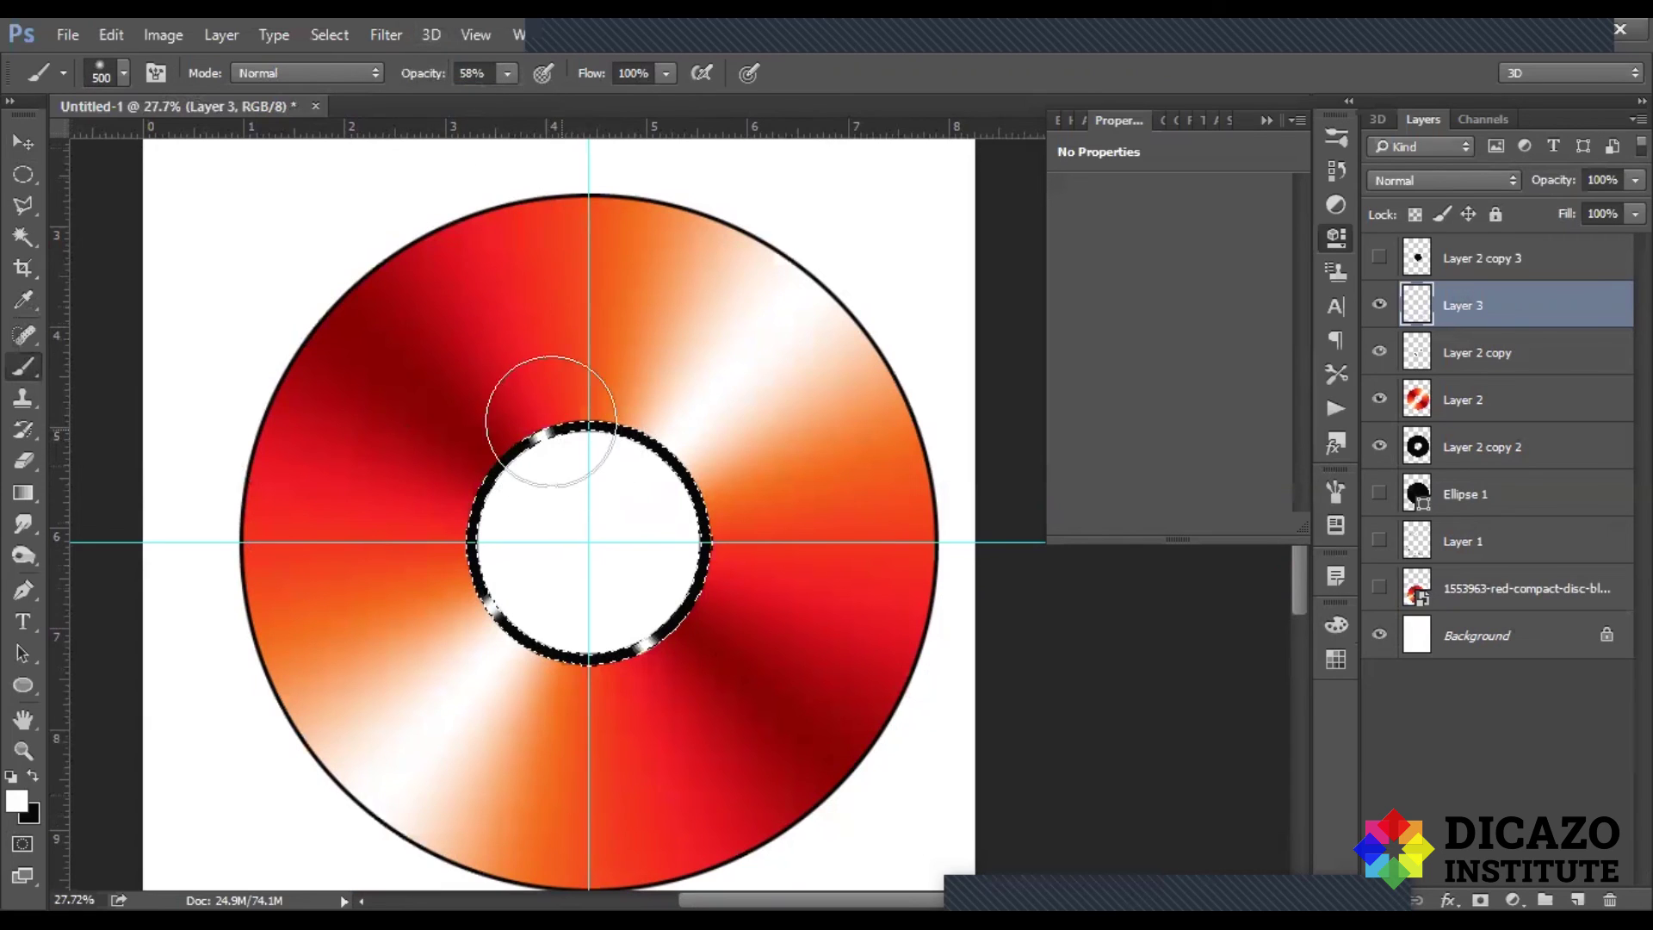
mouse_move(528, 427)
mouse_down()
mouse_move(541, 433)
mouse_move(480, 609)
mouse_up()
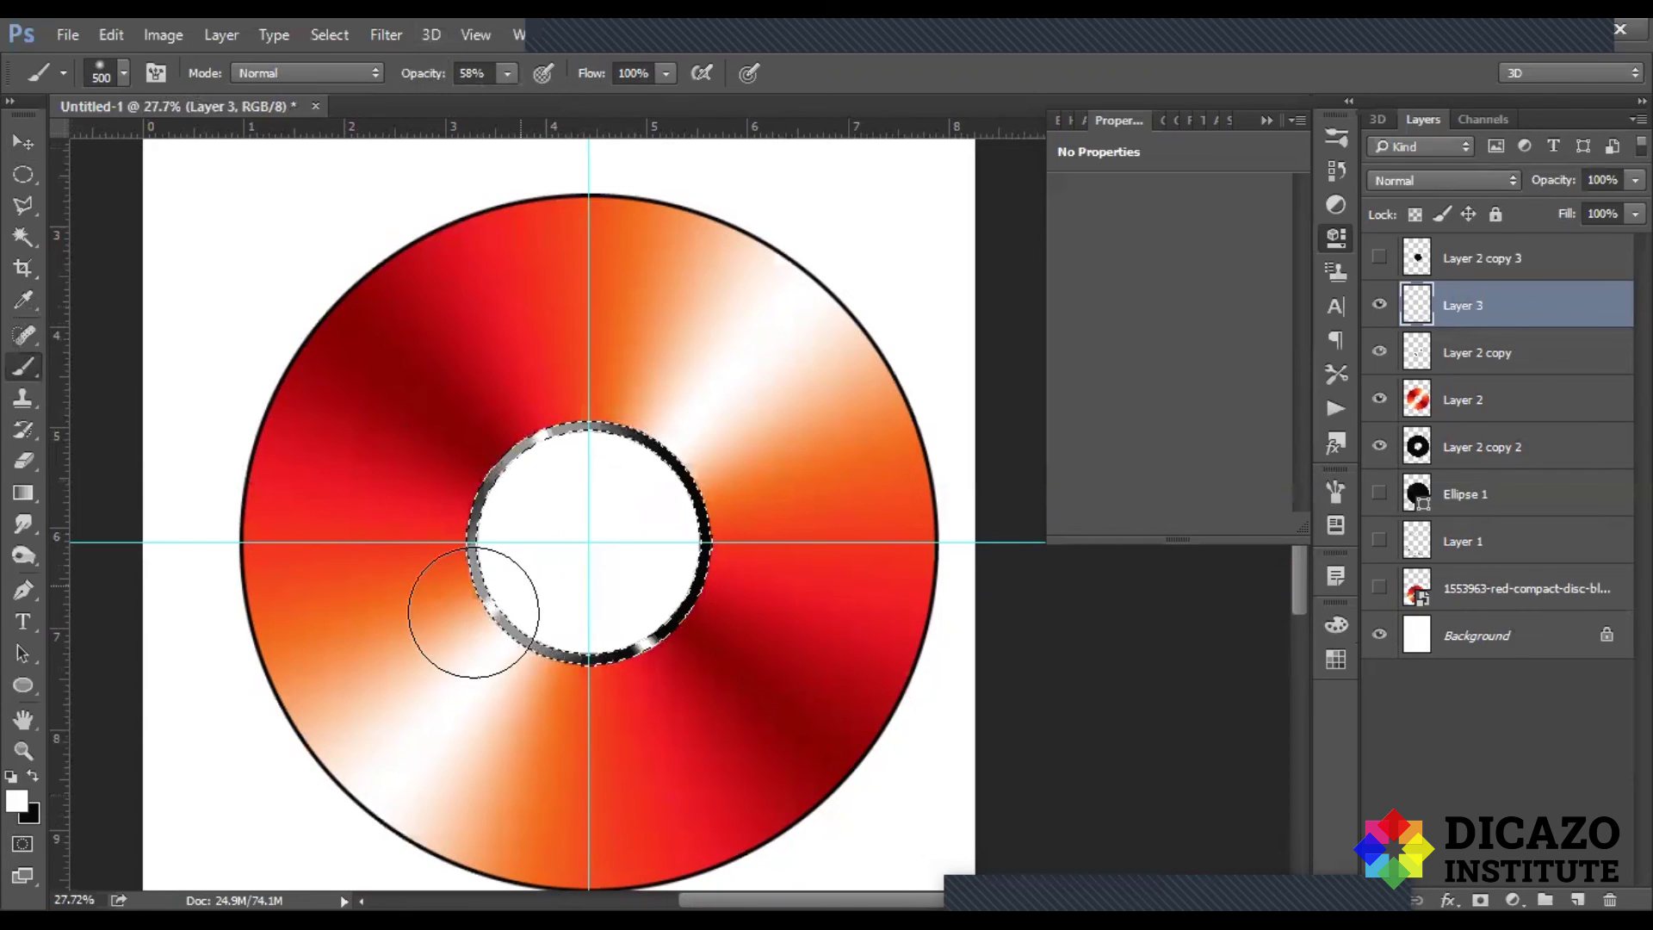
drag(662, 660, 646, 663)
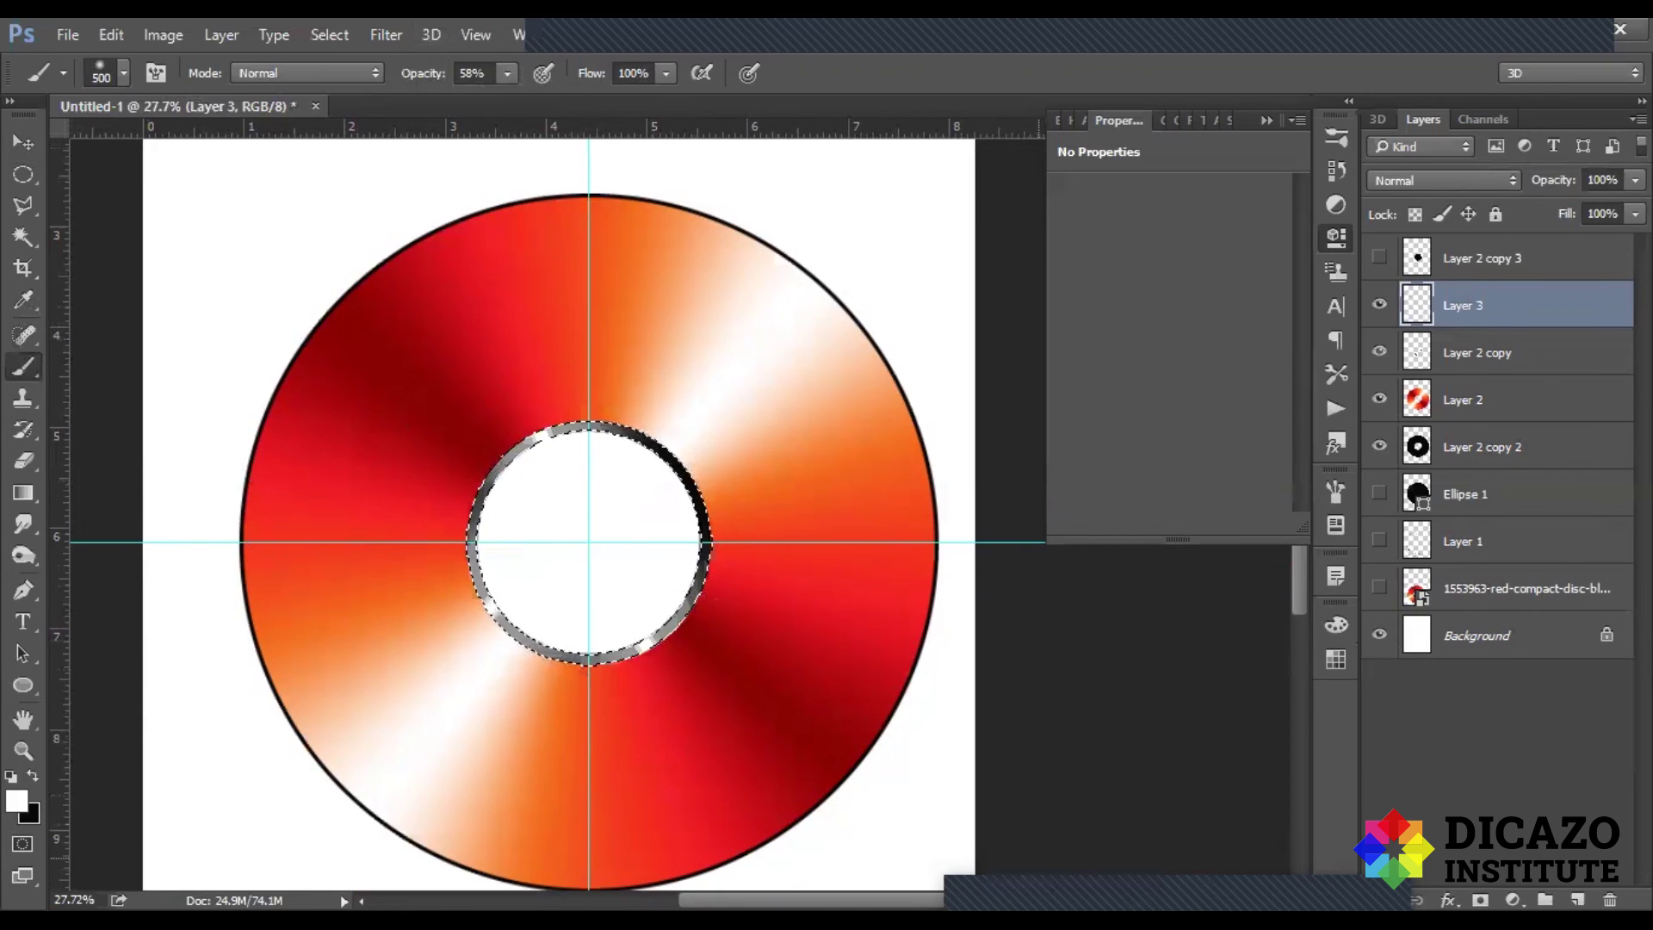
key(ctrl+d)
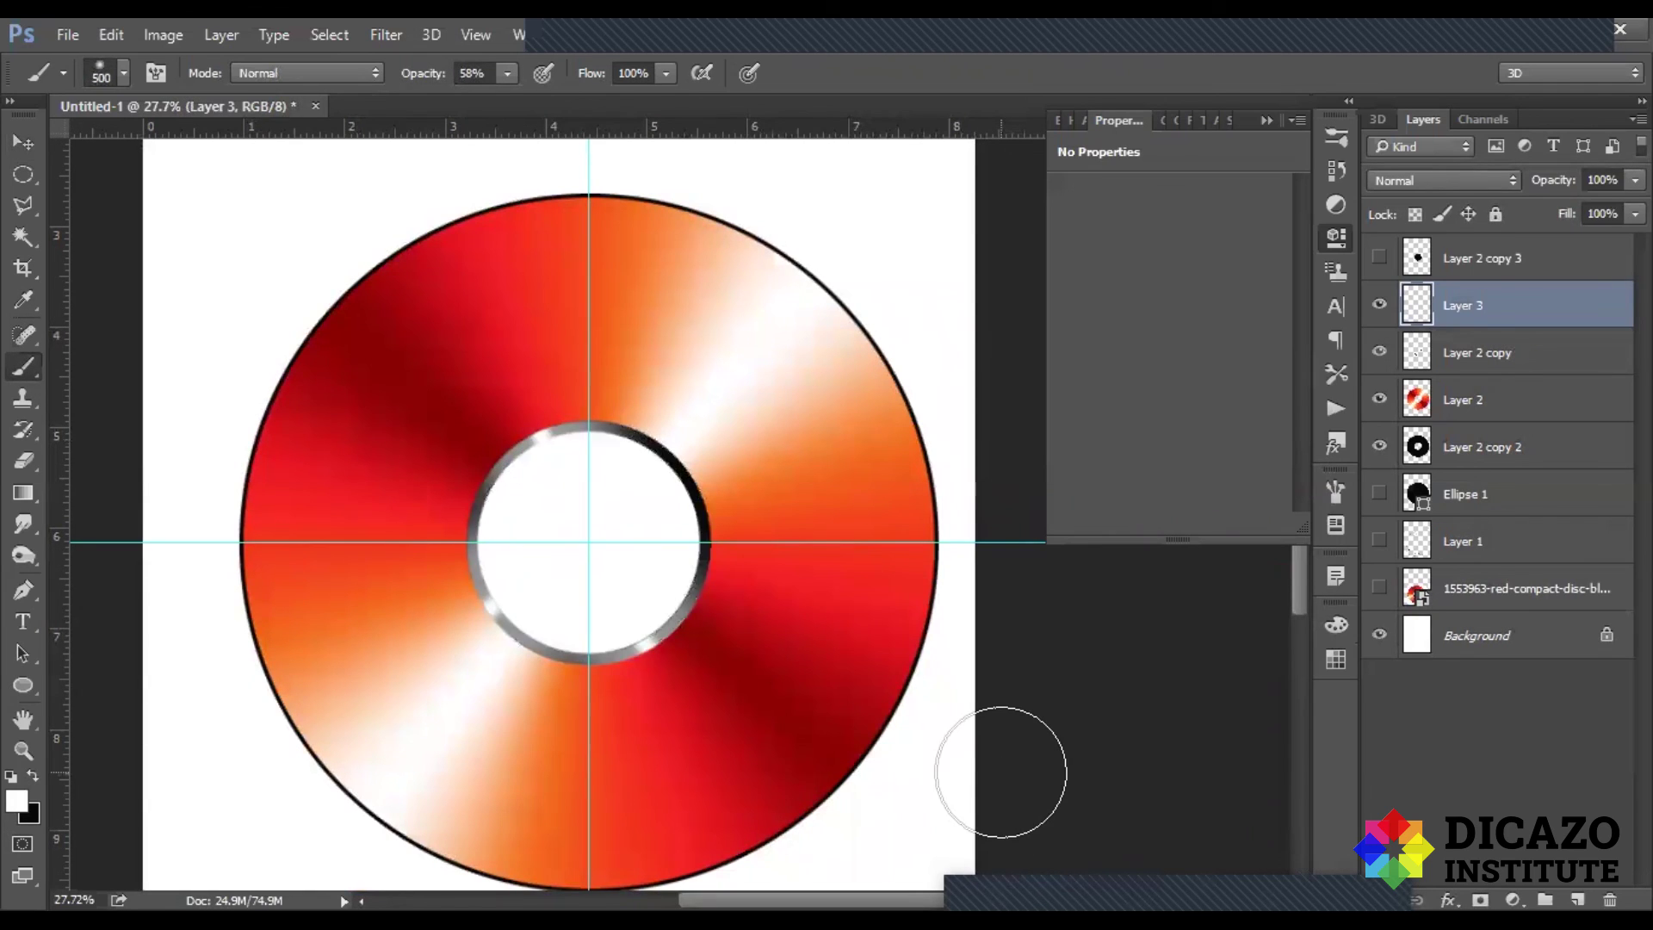